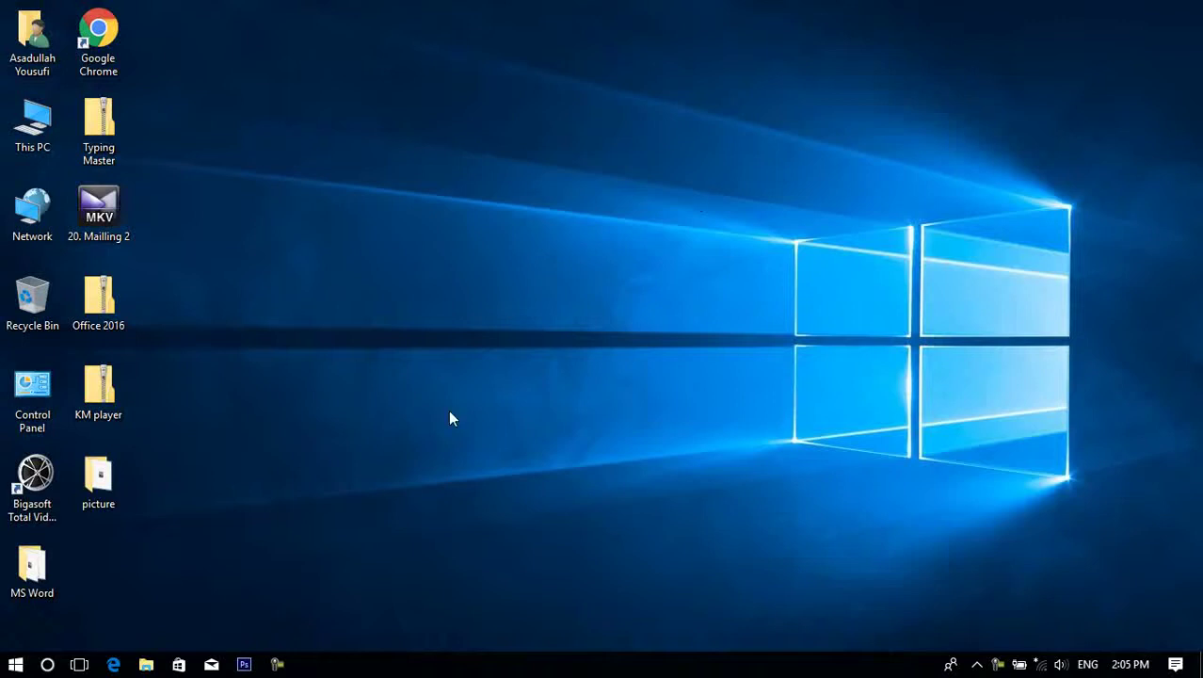
Refresh the desktop, then launch Excel 2016 by searching 'Excel' from the Start menu.
right_click(363, 141)
click(421, 212)
key(super)
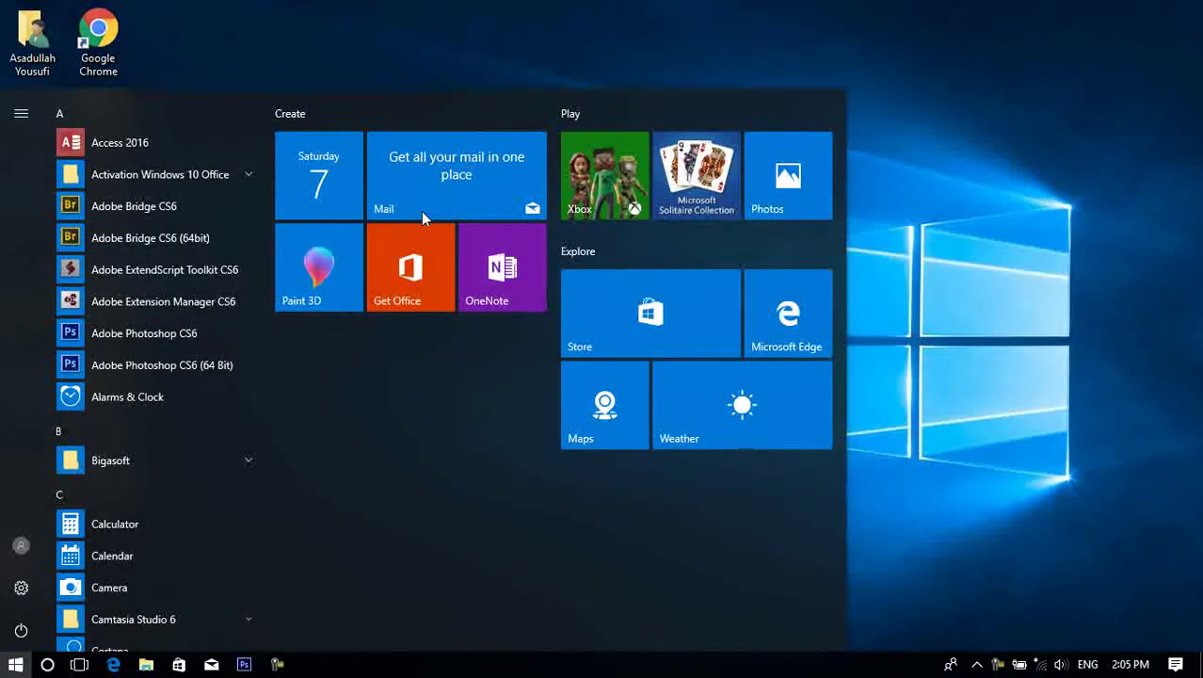
text(Excel)
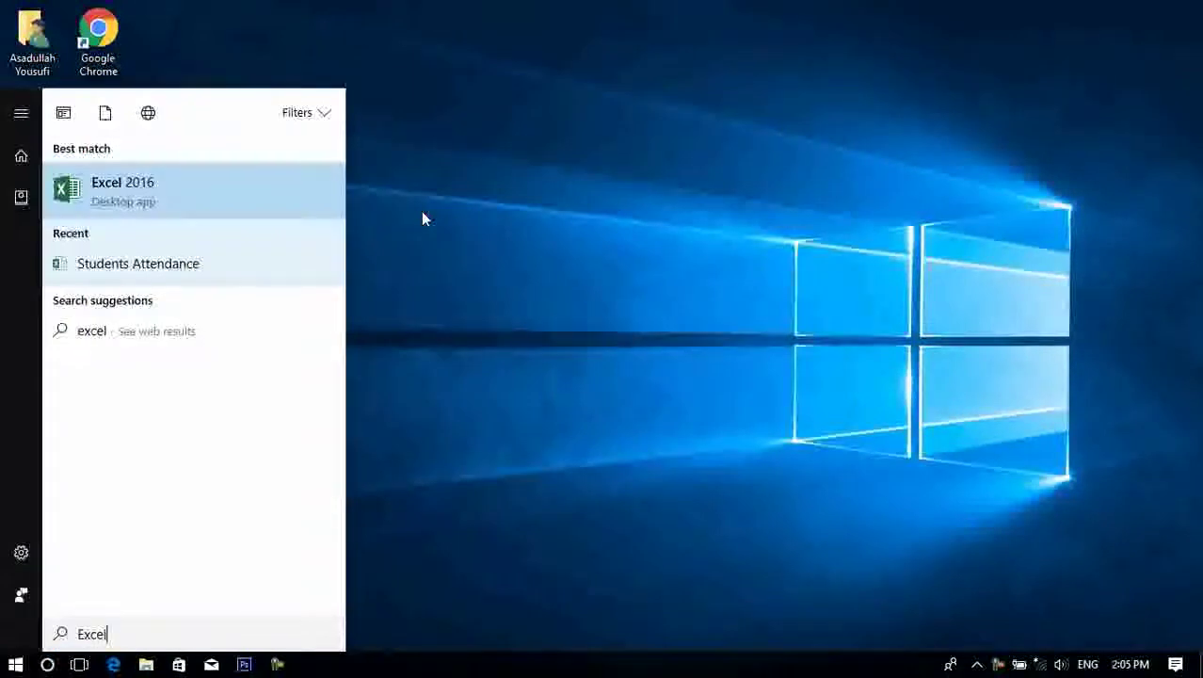
key(Return)
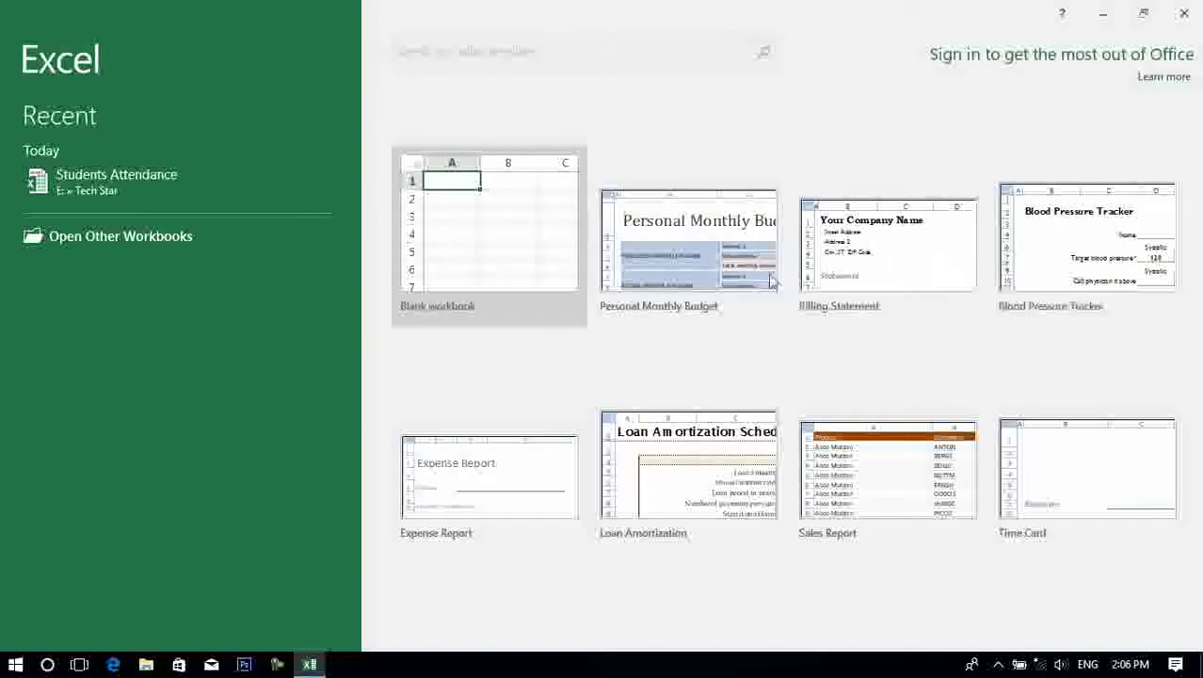
Create a workbook from the Personal Monthly Budget template and inspect its income and balance cells.
double_click(712, 273)
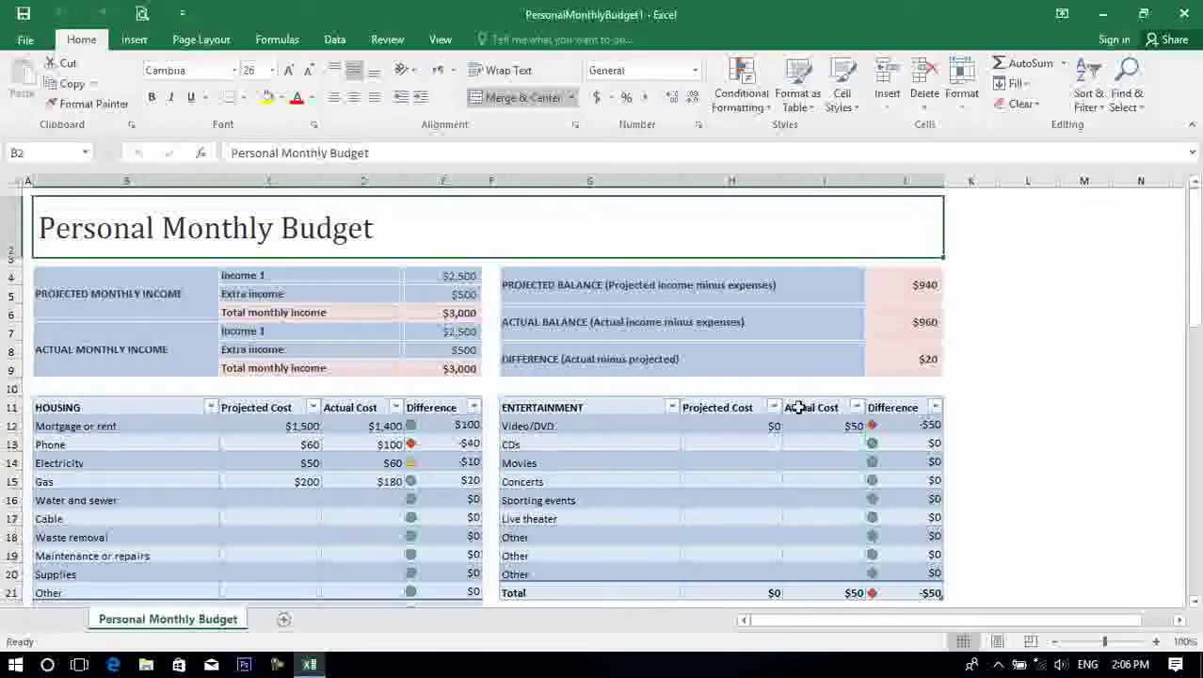
click(659, 325)
click(461, 330)
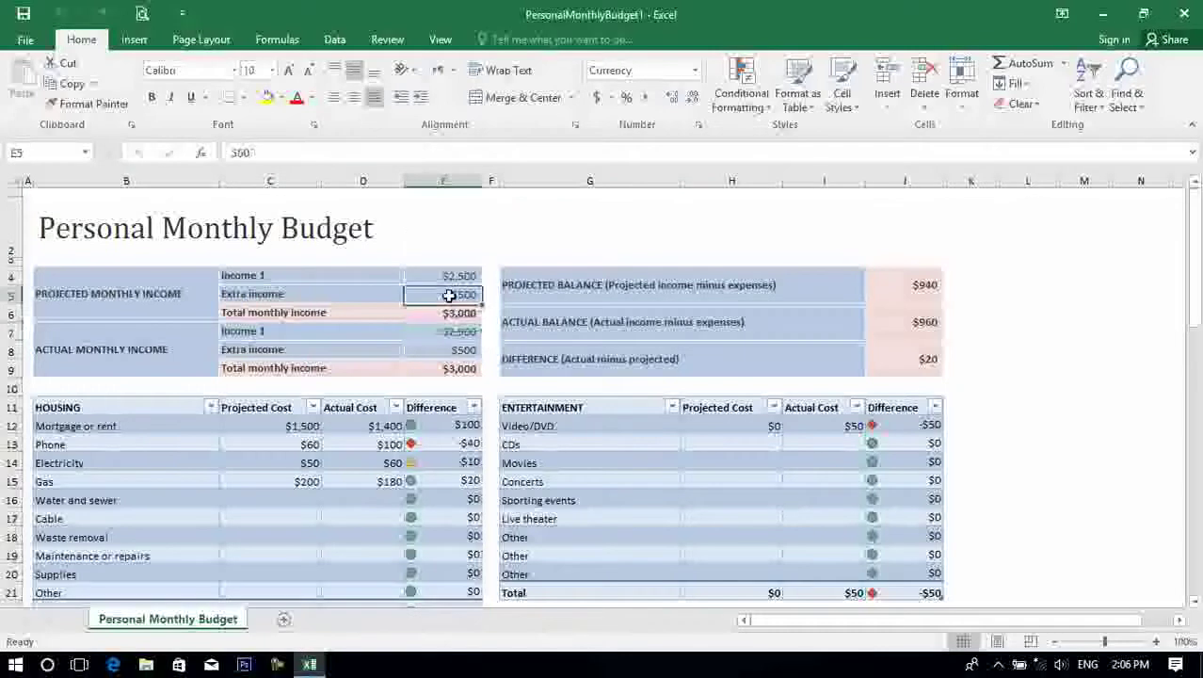
click(918, 325)
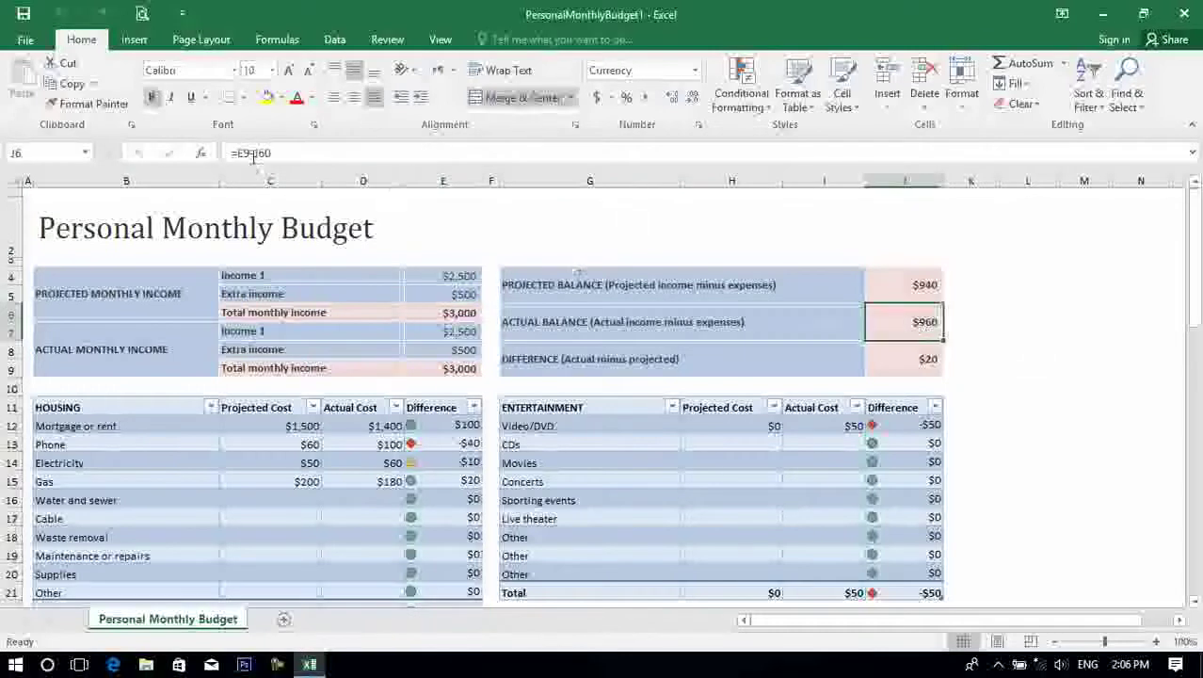
Scroll through the expense tables, checking LOANS and TRANSPORTATION cells, then return to the title.
scroll(697, 548, down, 4)
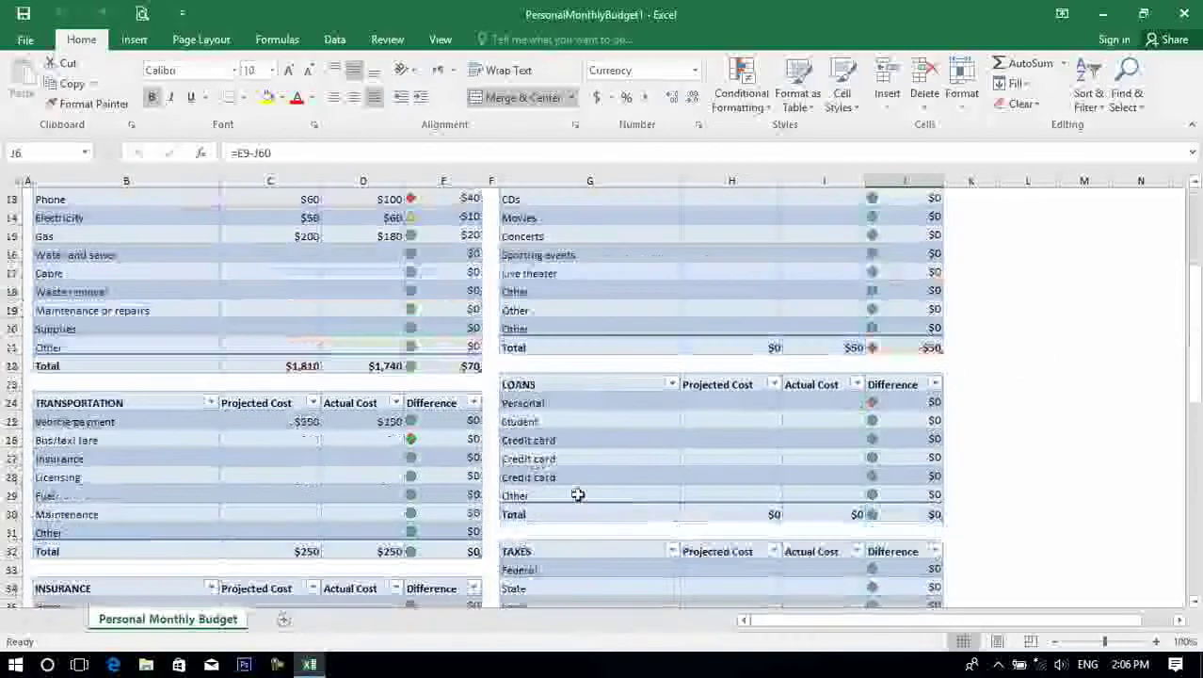
click(541, 458)
click(442, 477)
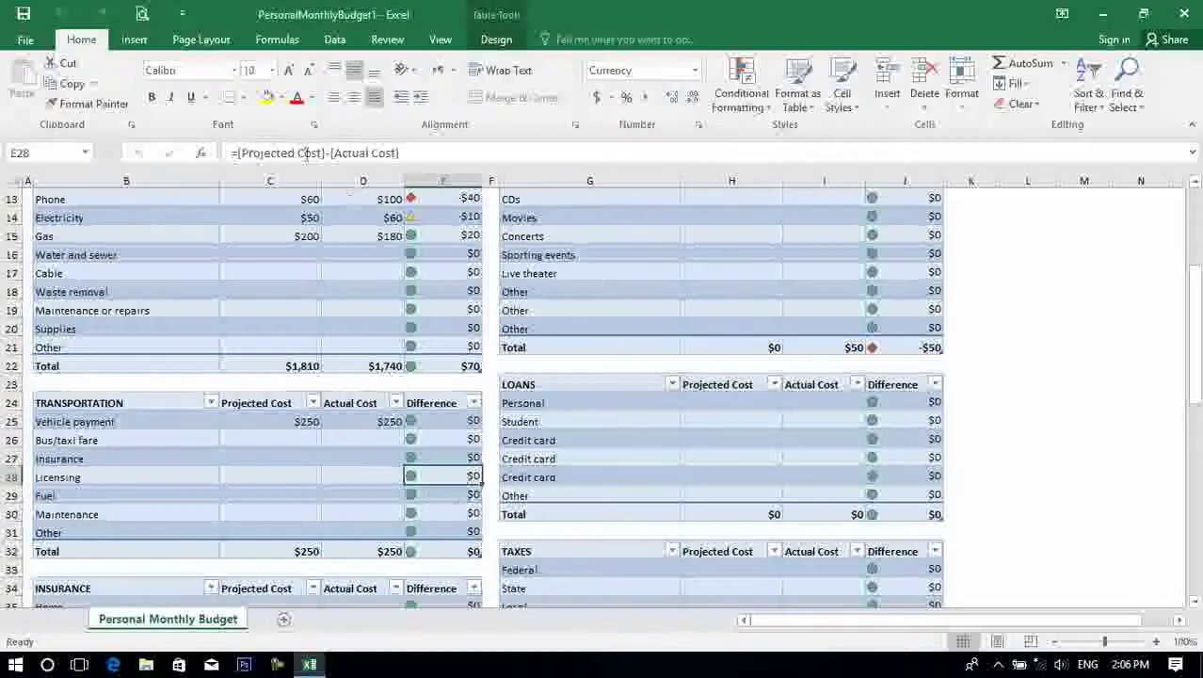
scroll(659, 509, down, 1)
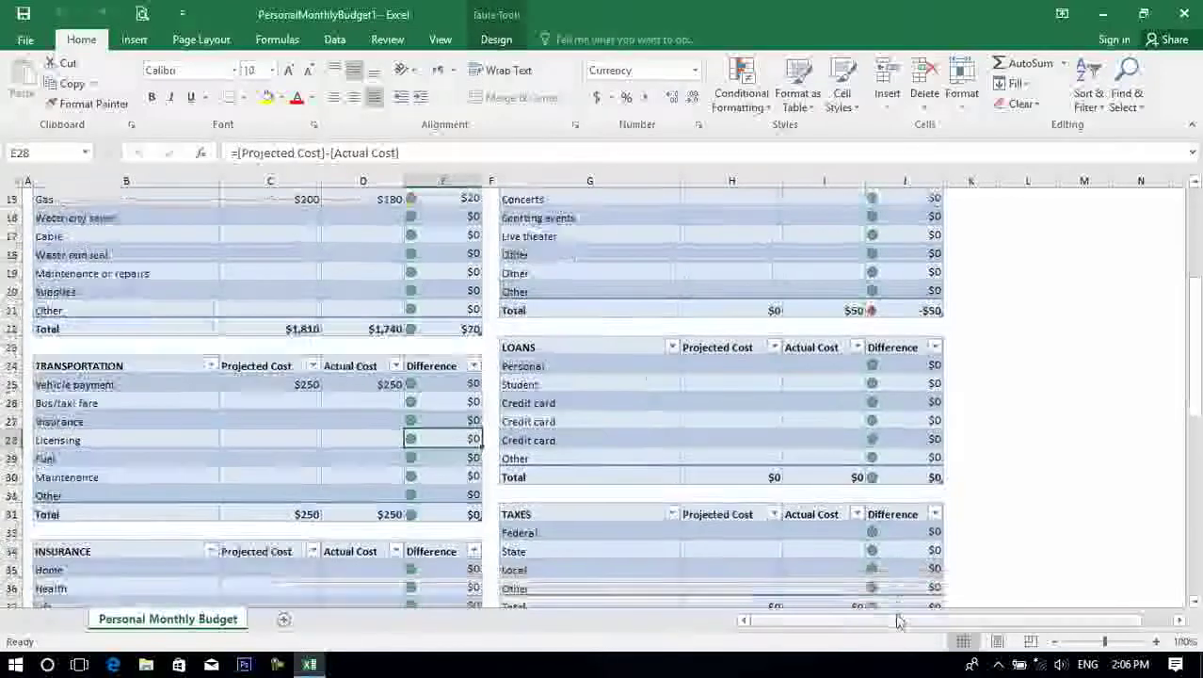
scroll(617, 532, down, 4)
scroll(617, 532, down, 6)
scroll(616, 532, down, 9)
scroll(655, 521, up, 5)
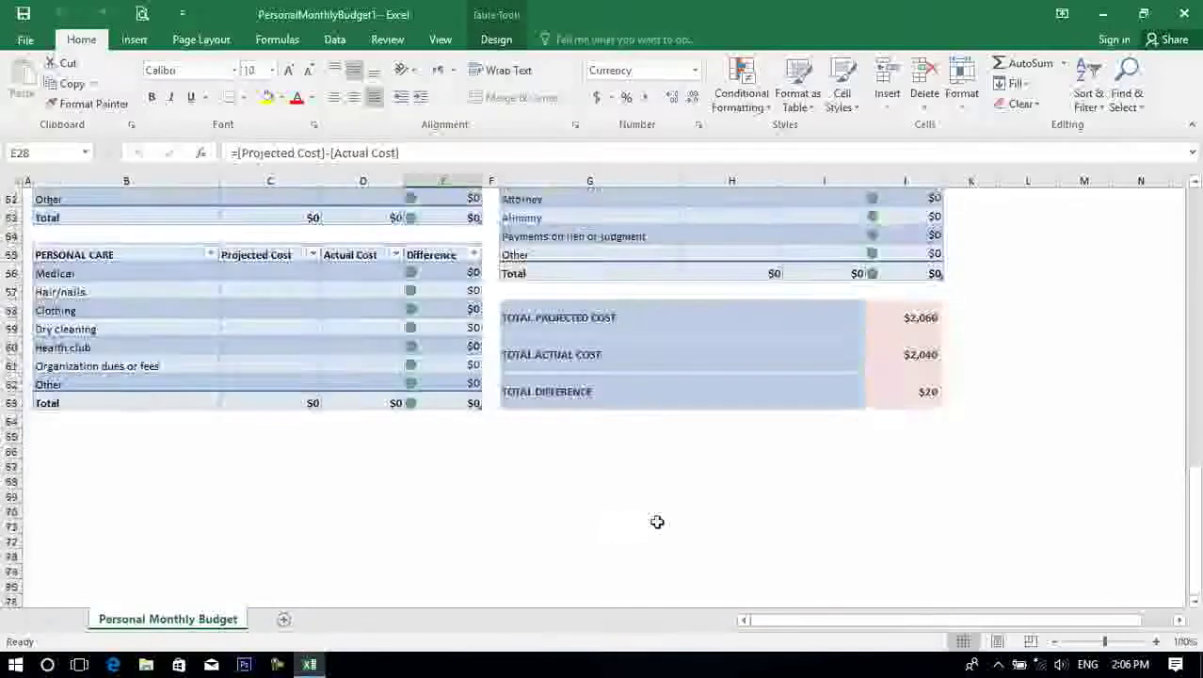
scroll(655, 521, up, 10)
scroll(655, 522, up, 9)
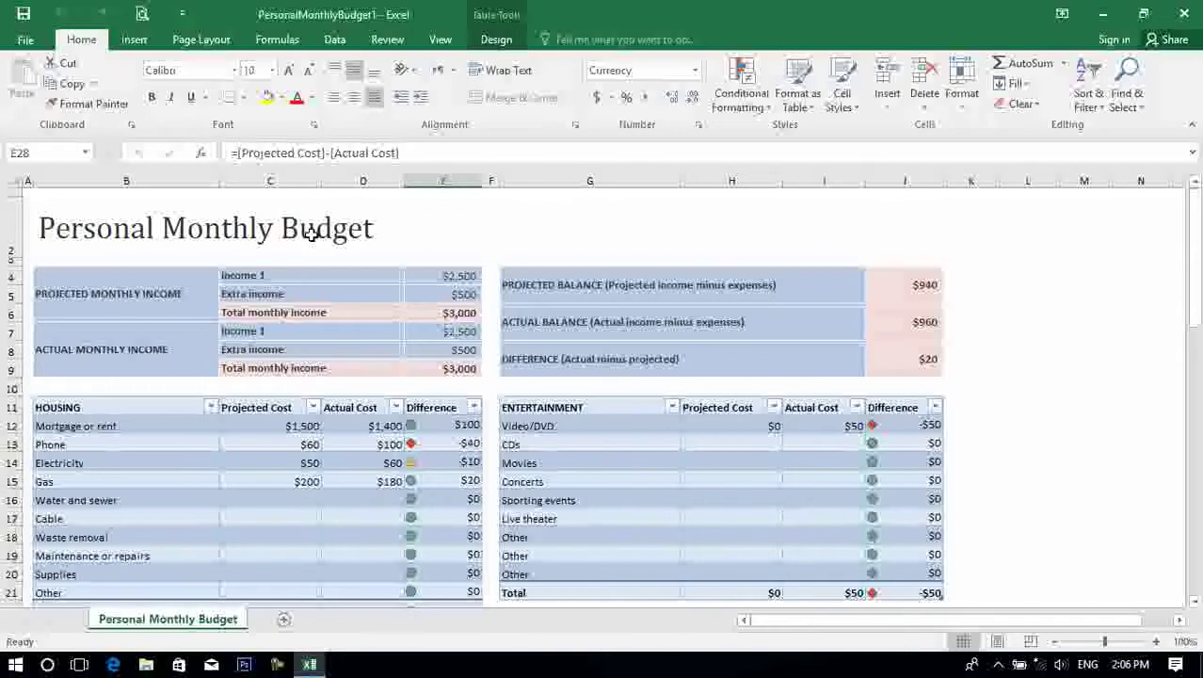
click(311, 234)
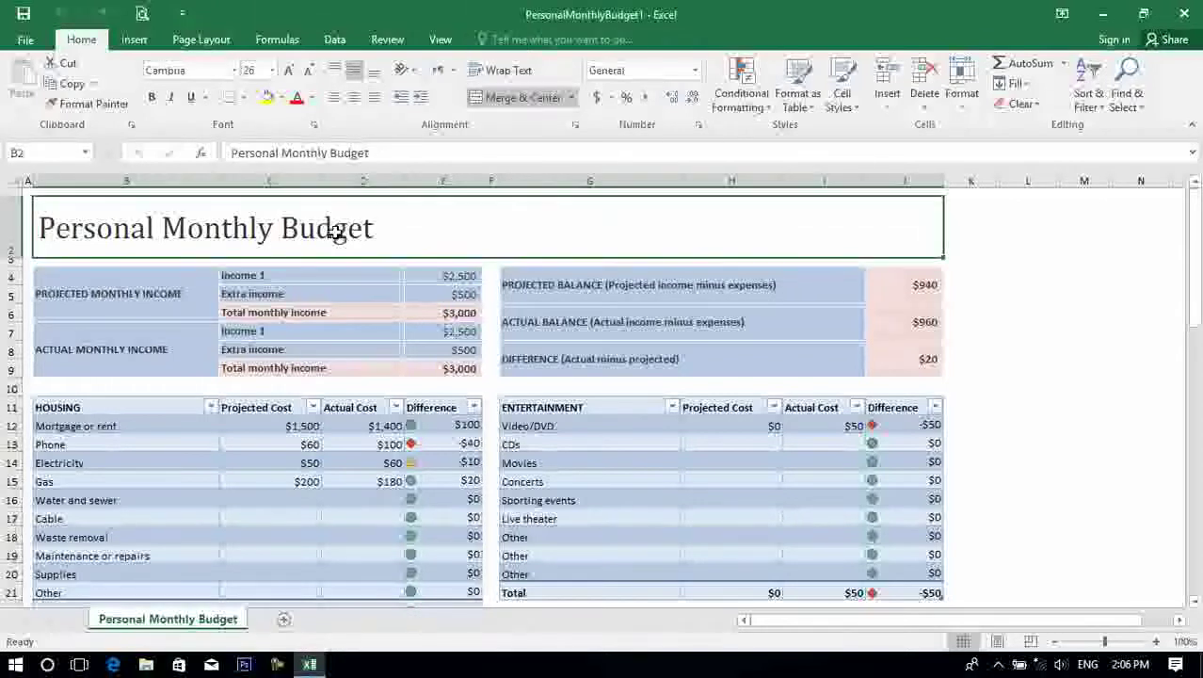
Change the projected Income 1 amount to 5000.
click(390, 318)
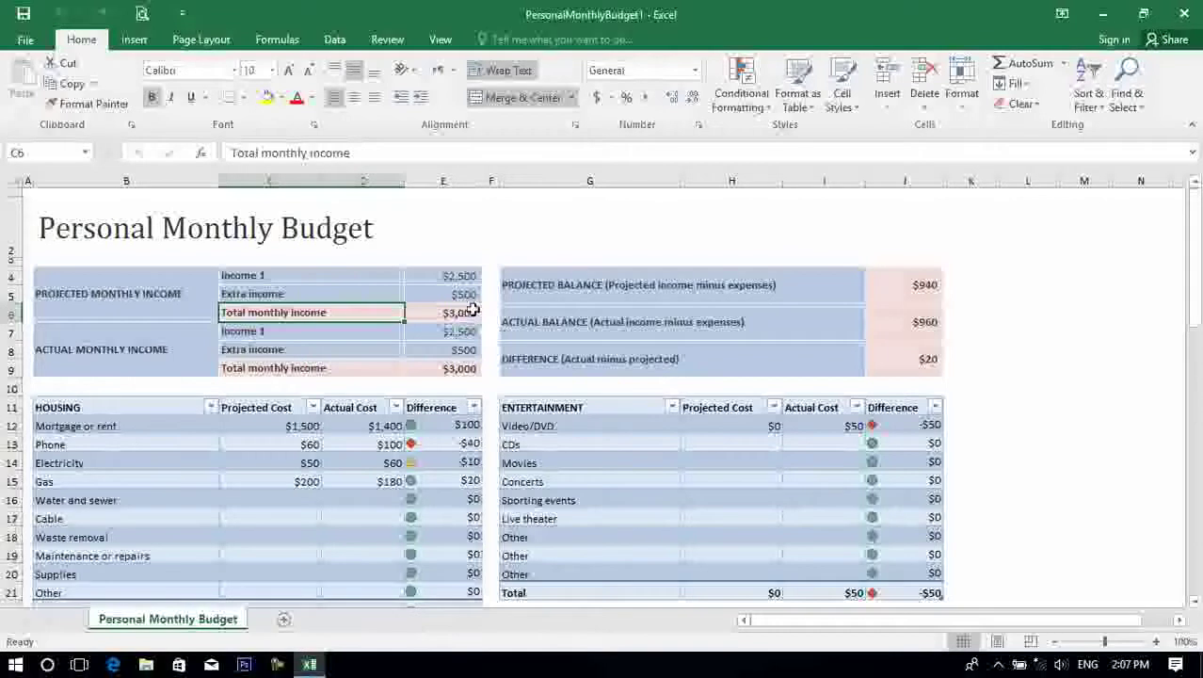
key(Right)
key(Up)
key(Up)
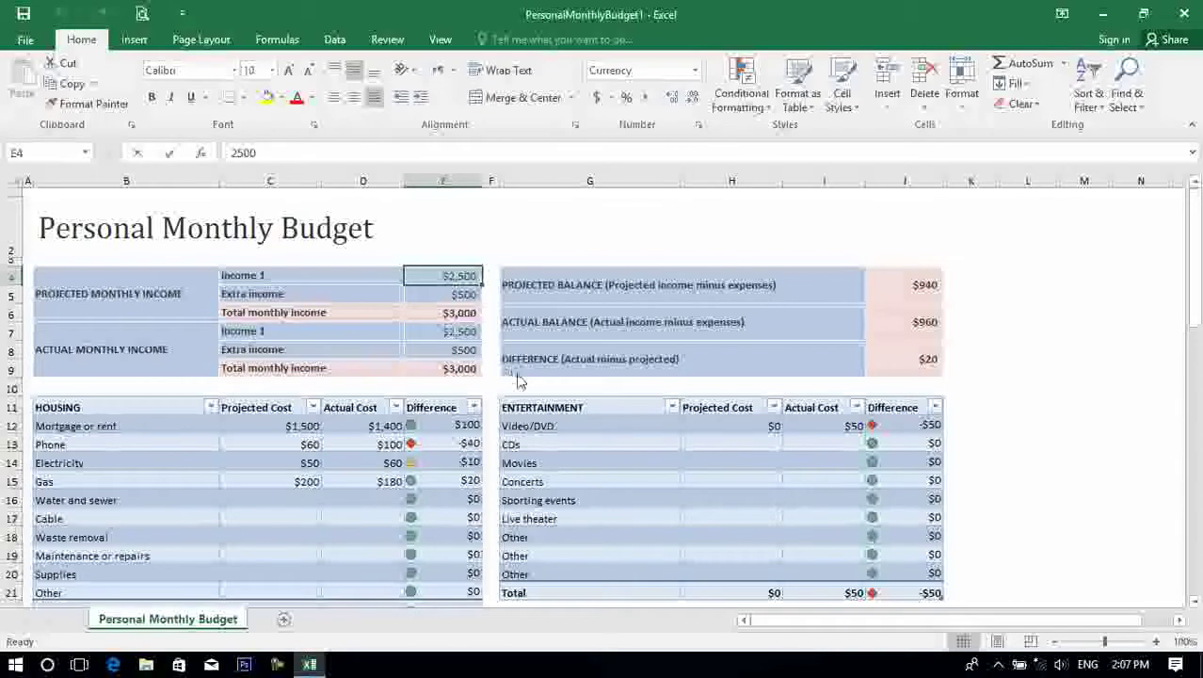
text(5000)
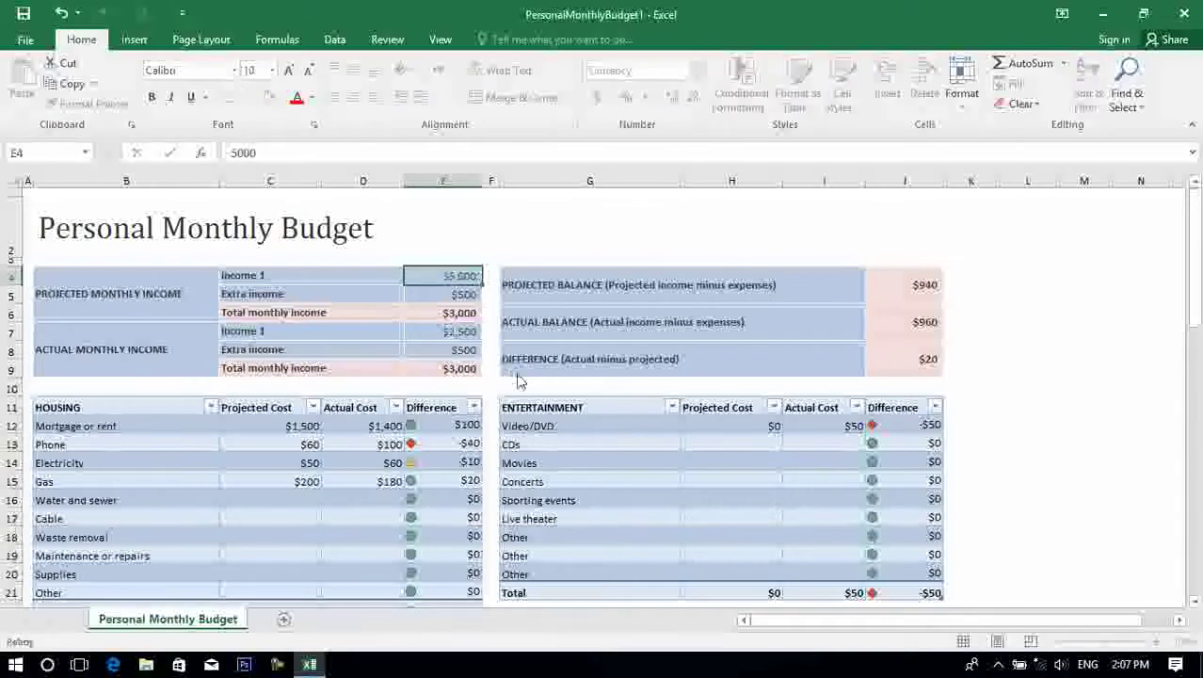
key(Return)
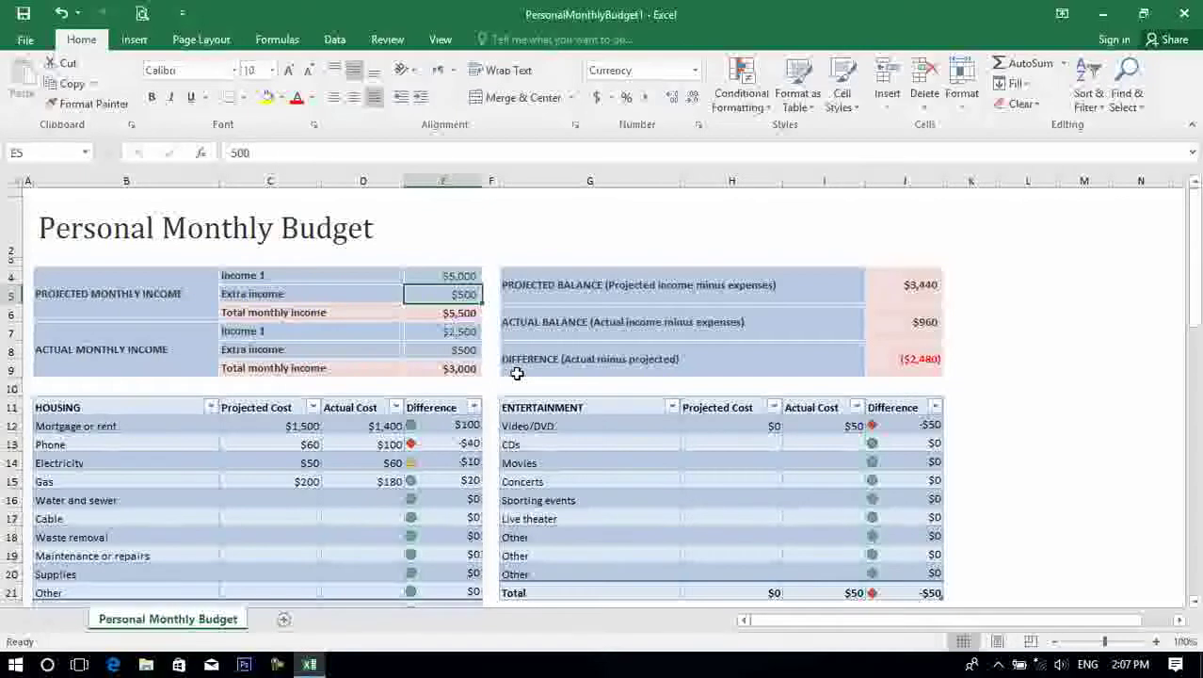
Set the actual Extra income to 50000 and close the budget workbook.
click(462, 350)
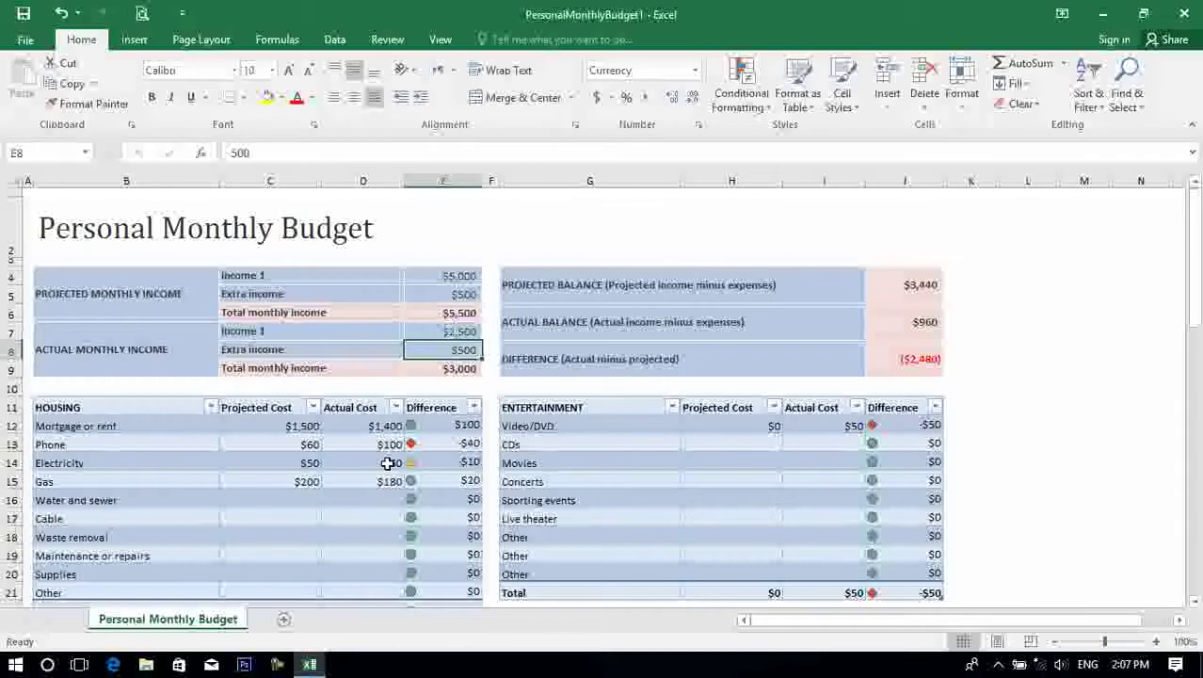
text(5000)
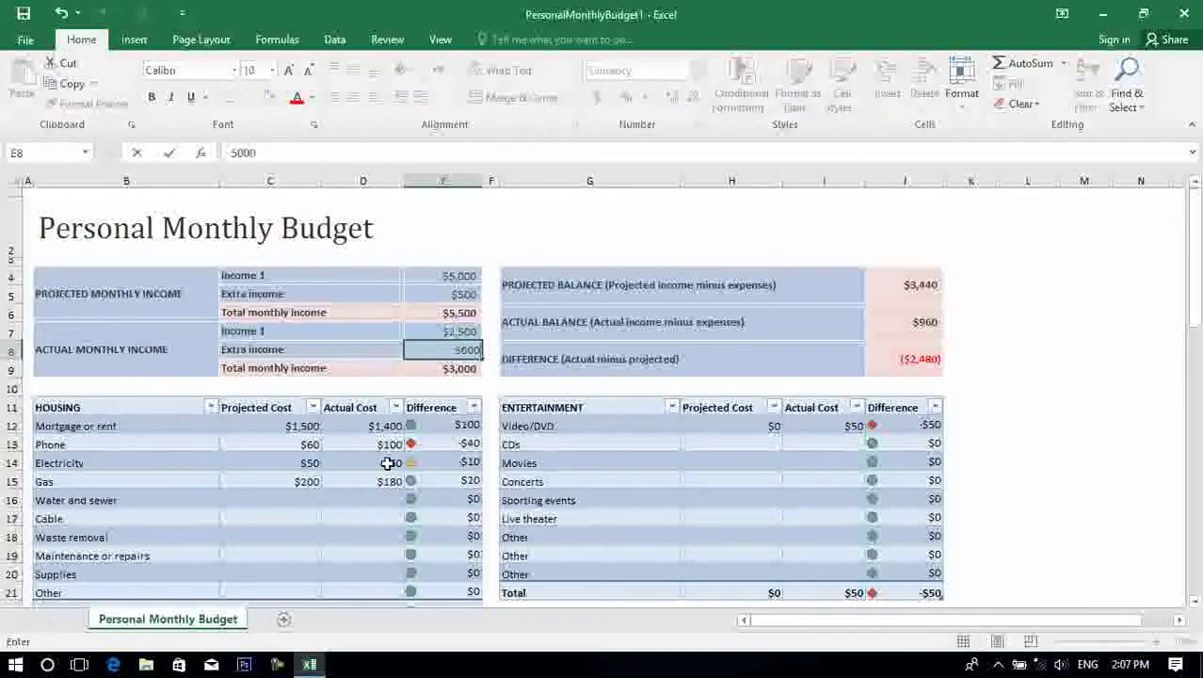
text(0)
key(Return)
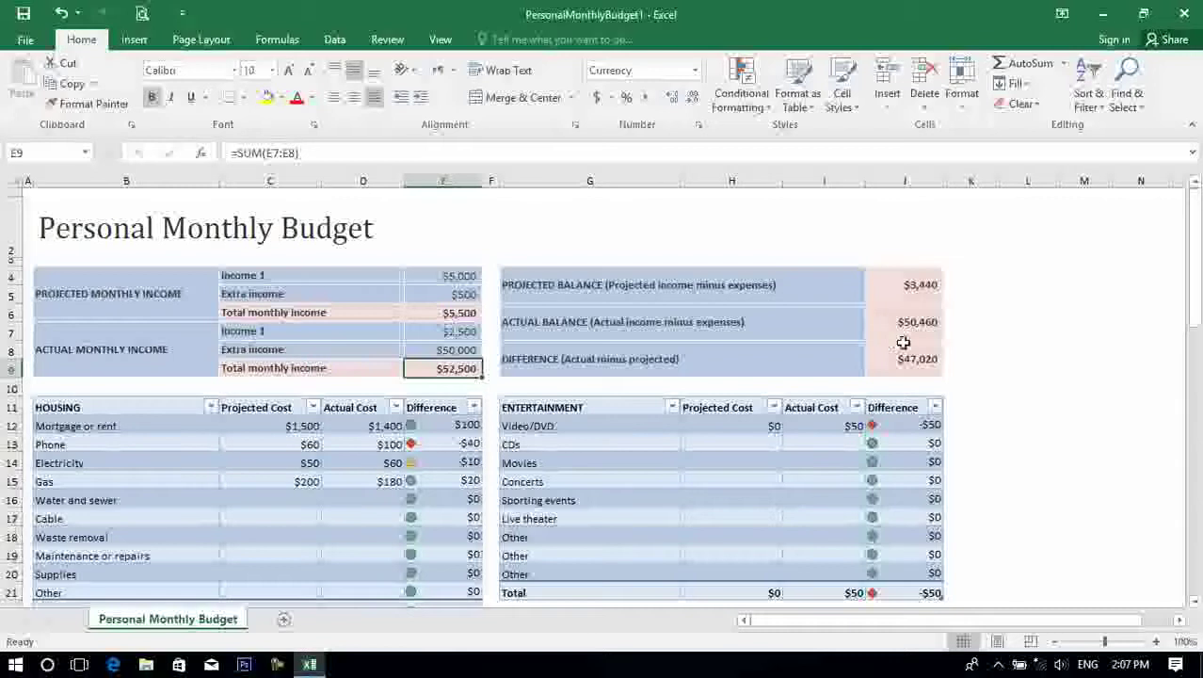
click(1171, 20)
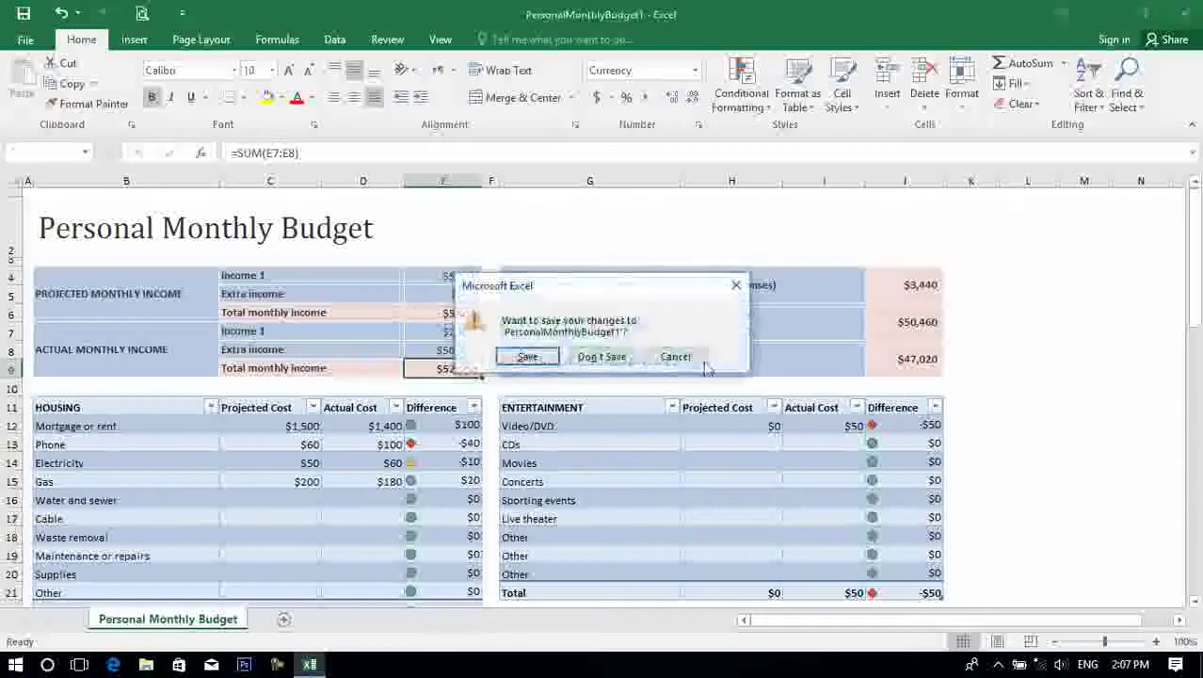
Close without saving, relaunch Excel via 'excl' search, and create a blank workbook.
click(604, 358)
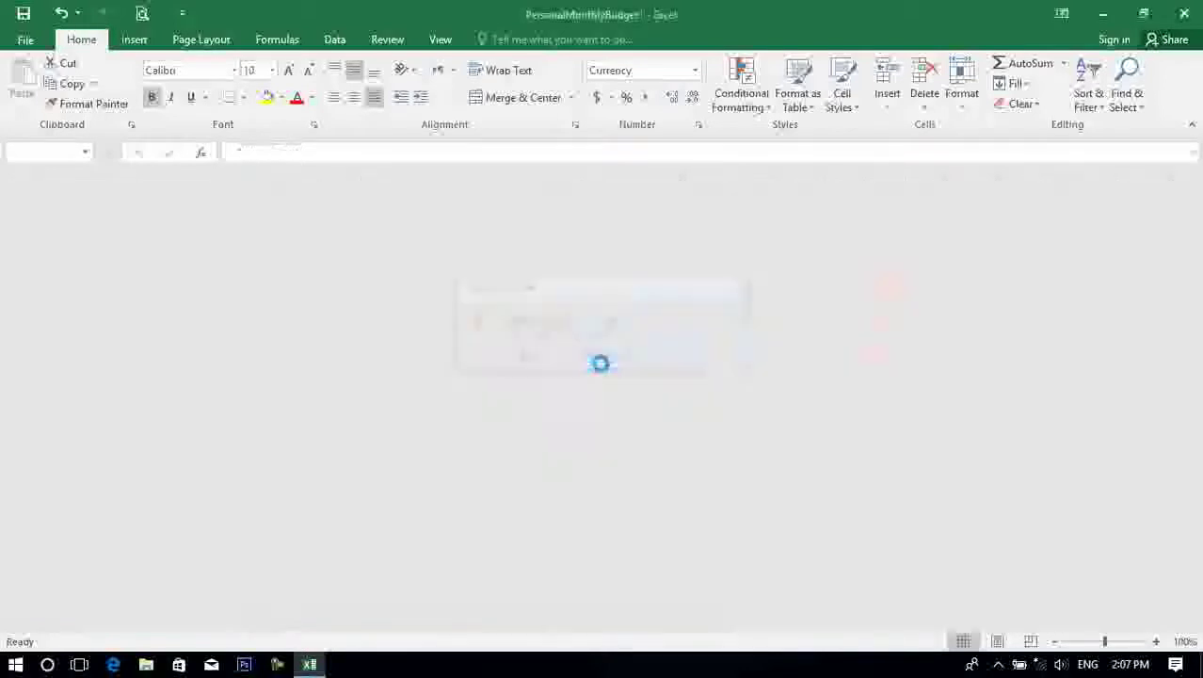
key(super)
text(excl)
key(Return)
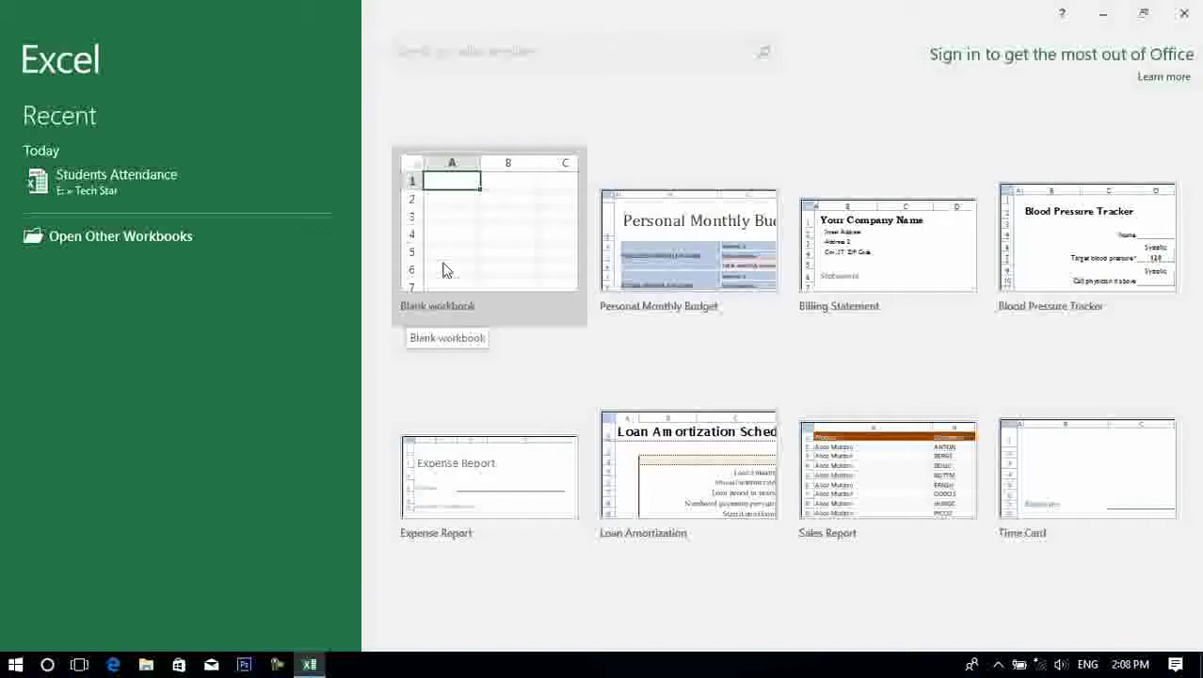
click(520, 245)
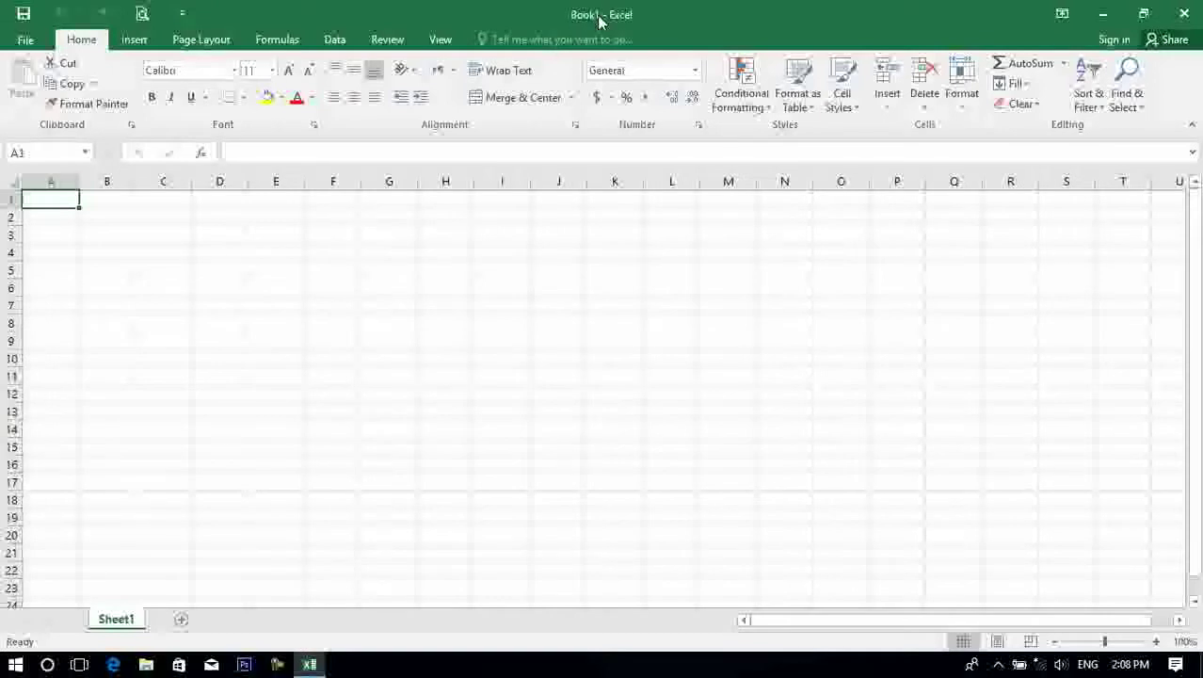
Type 'kdjskldjfklsd' into B3 on Sheet1, then add a new worksheet, Sheet2.
click(501, 306)
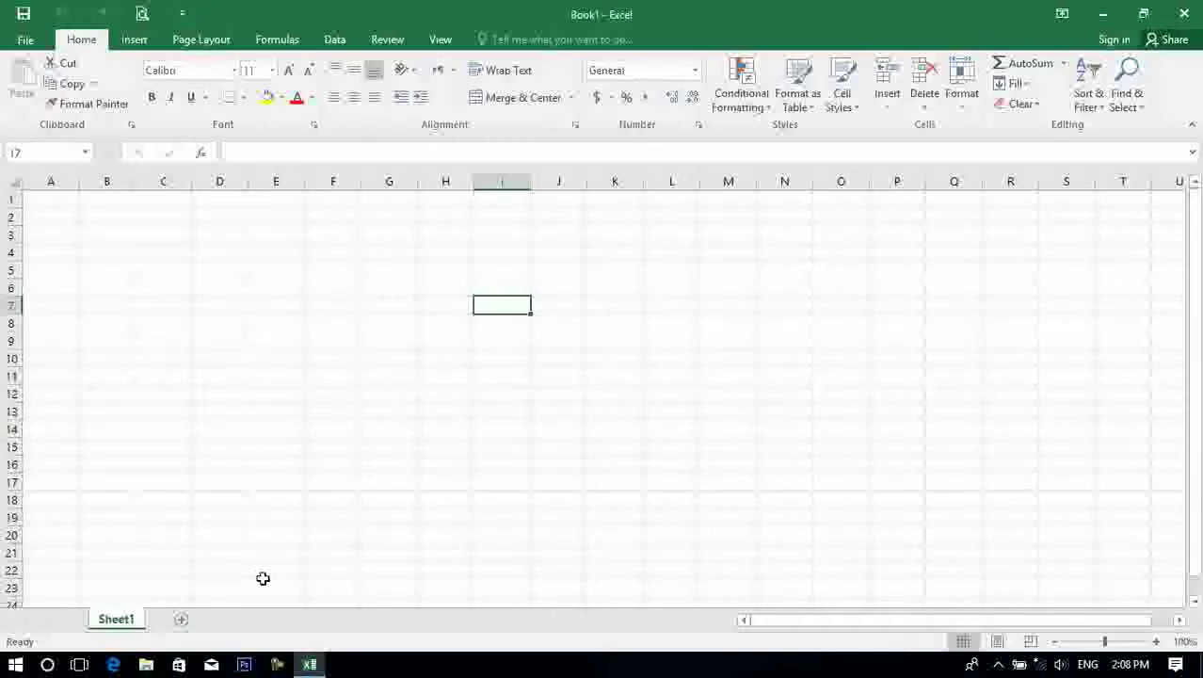
drag(220, 252, 864, 490)
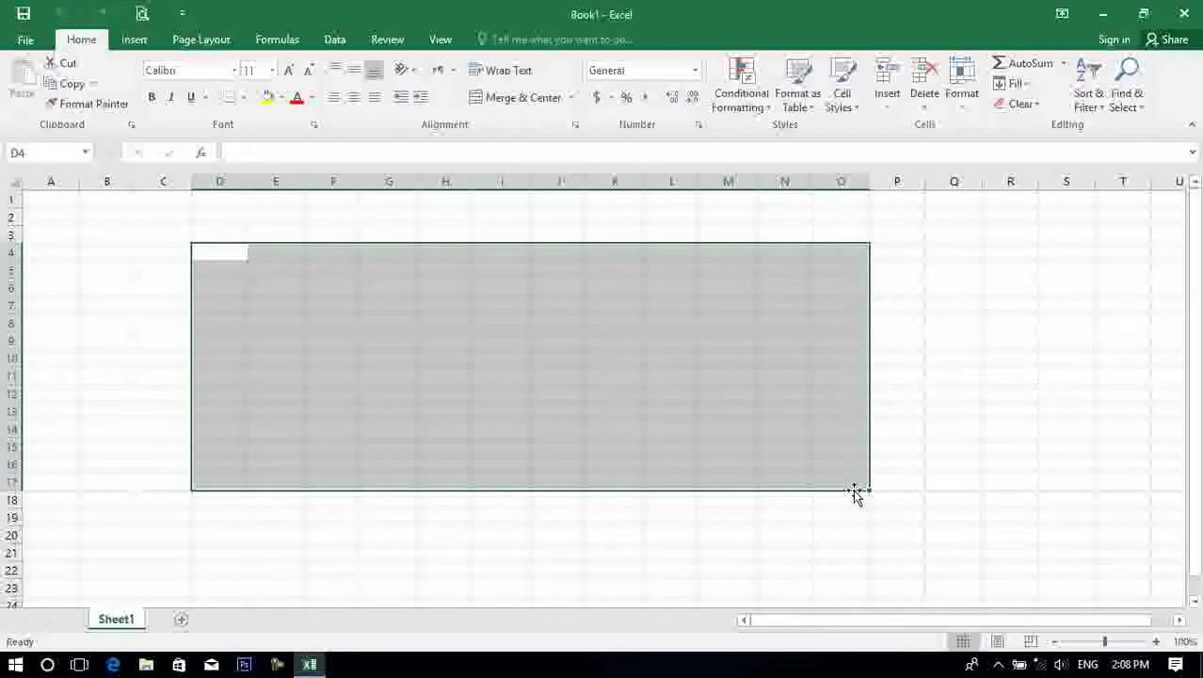
click(1066, 358)
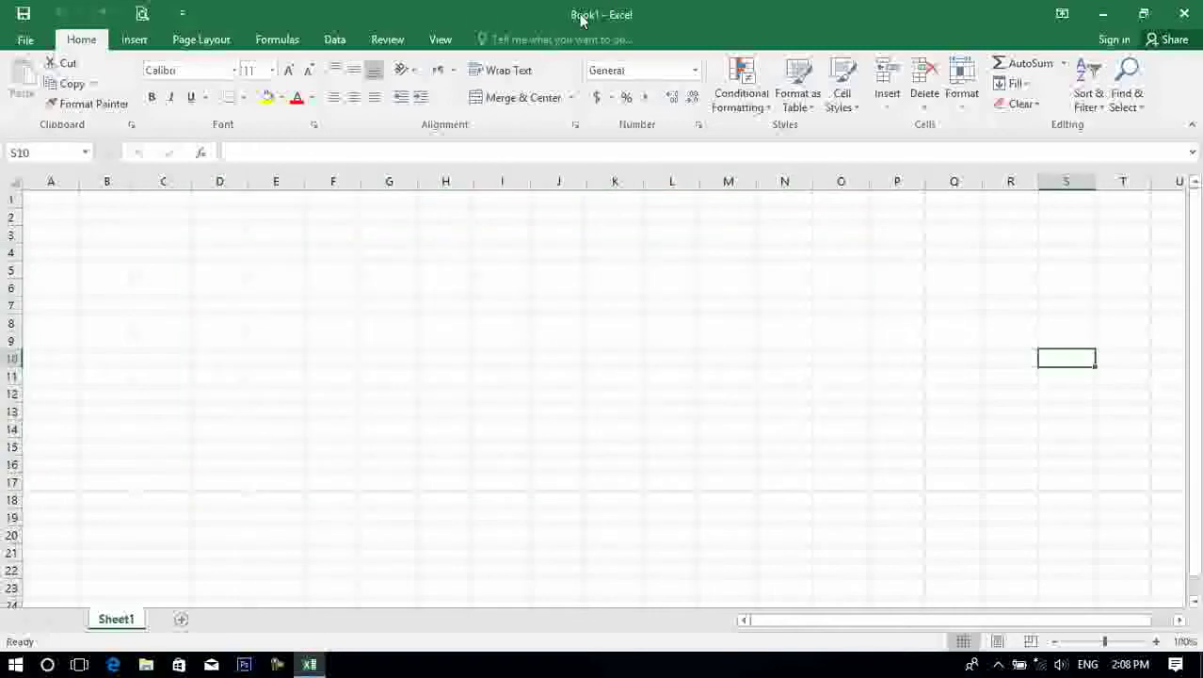
drag(94, 235, 394, 405)
text(kdjskldjfklsd)
key(Return)
click(502, 393)
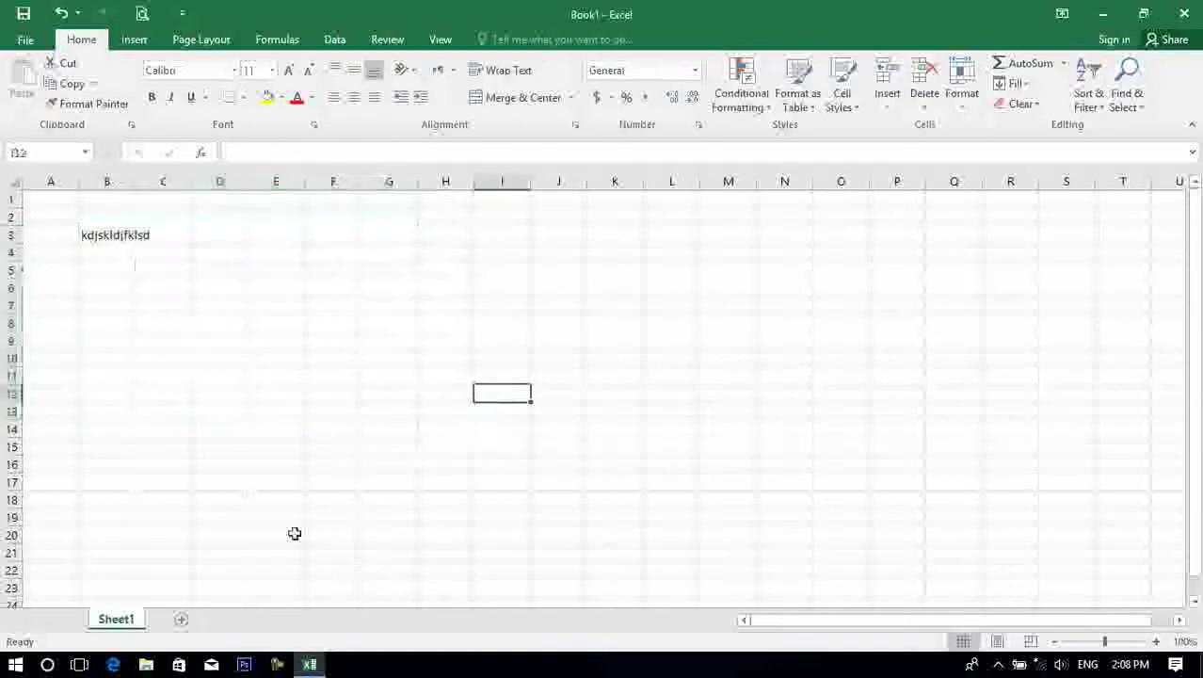
click(182, 622)
On Sheet2, enter 'jksjdhs' in E6 and 'sdfskdjf' in E7.
mouse_move(163, 216)
mouse_down()
mouse_move(445, 374)
mouse_move(719, 384)
mouse_up()
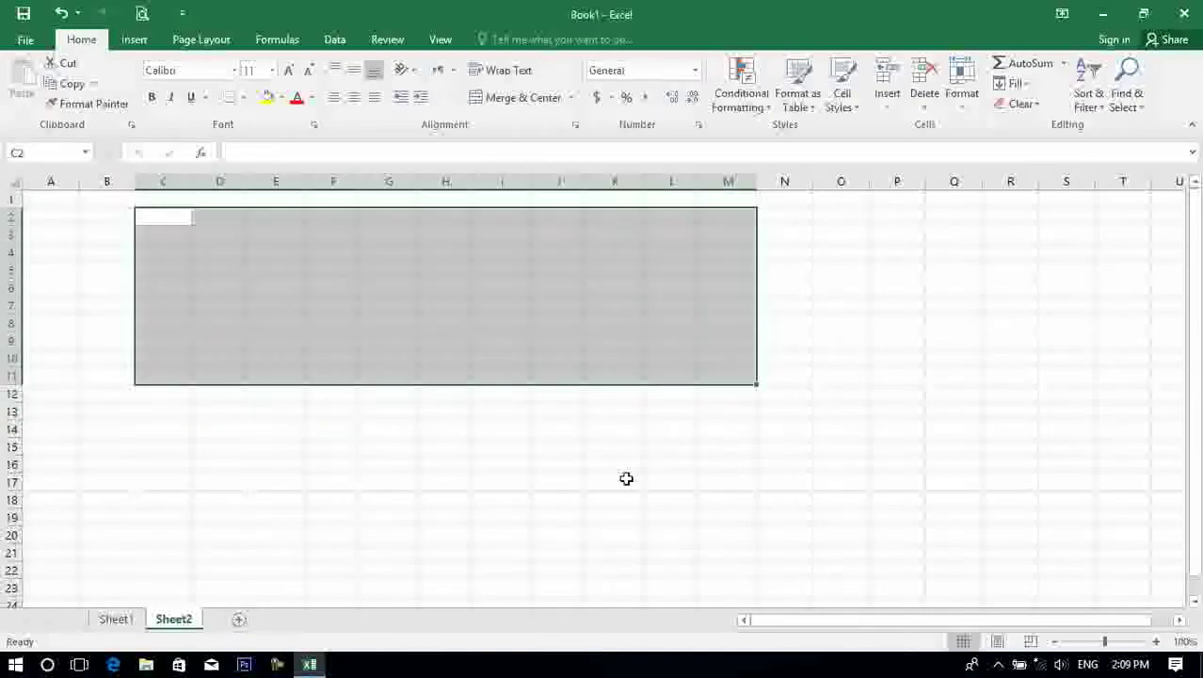
click(626, 479)
click(280, 286)
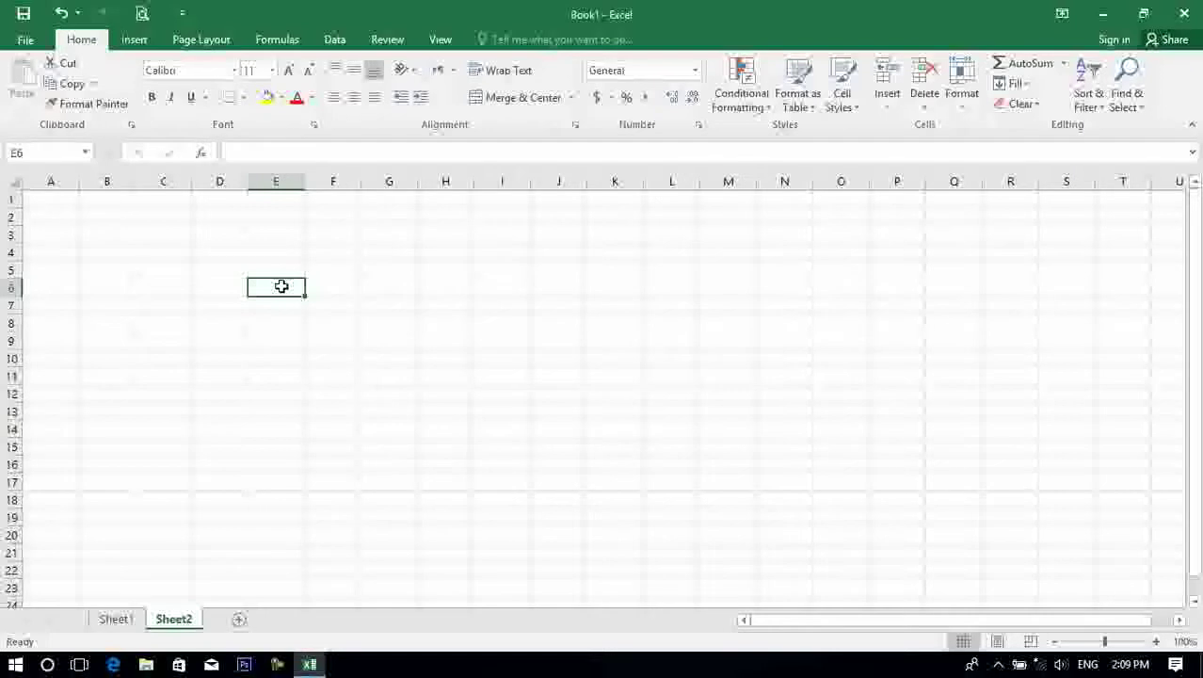
text(jksjdhs)
key(Return)
text(sdfskdjf)
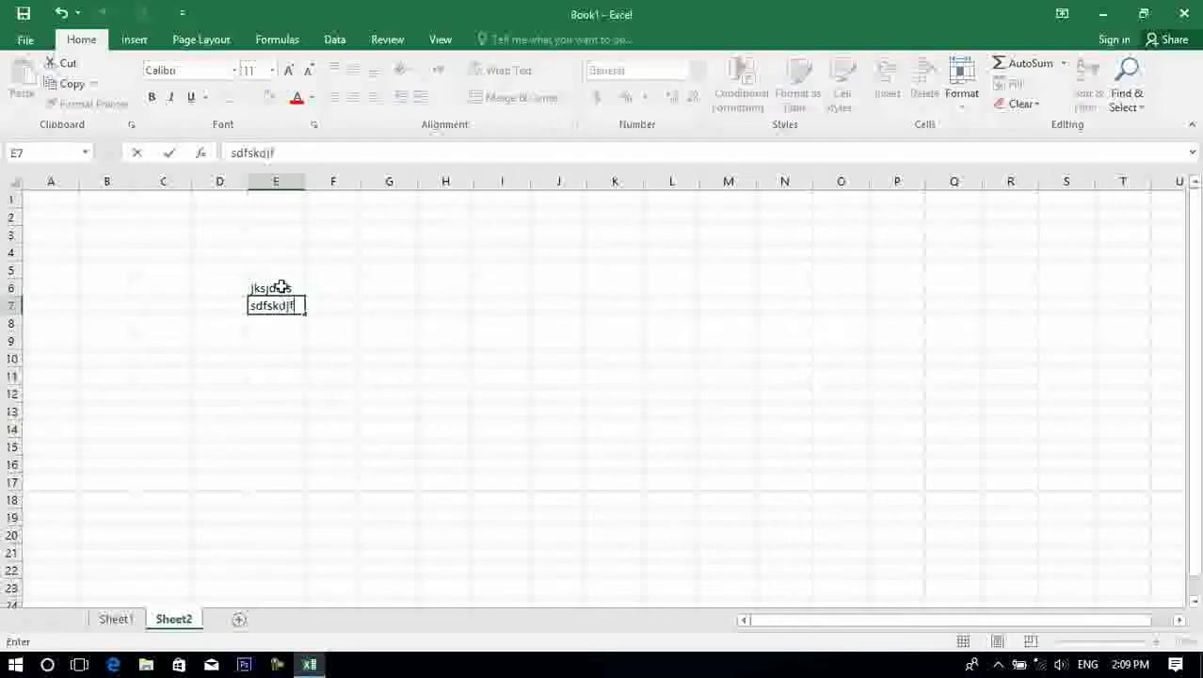
key(Return)
click(478, 344)
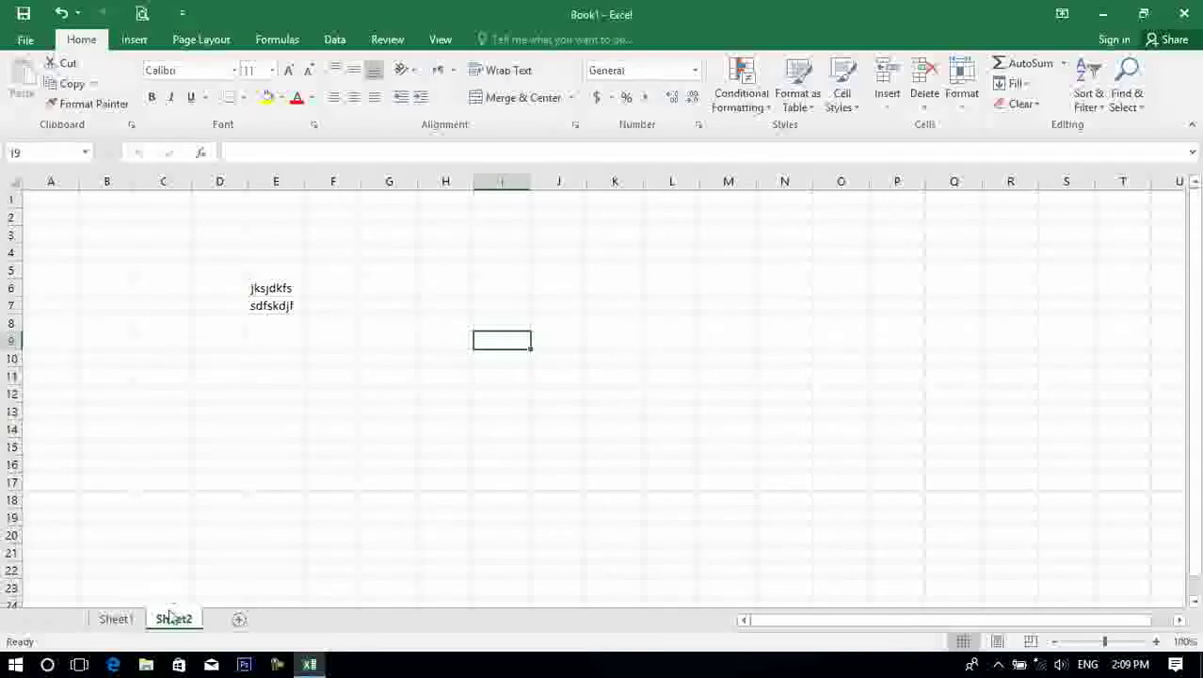
Go to Sheet1 and delete the stray text from its top-left cells.
click(116, 618)
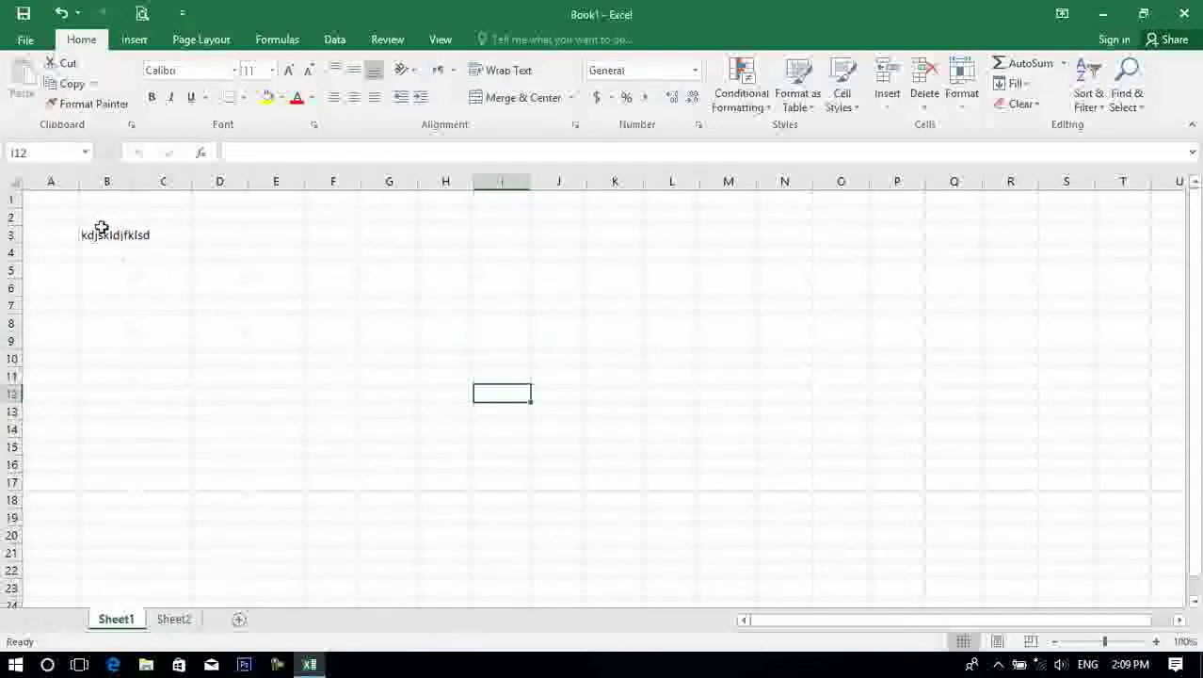
drag(192, 224, 71, 301)
key(Delete)
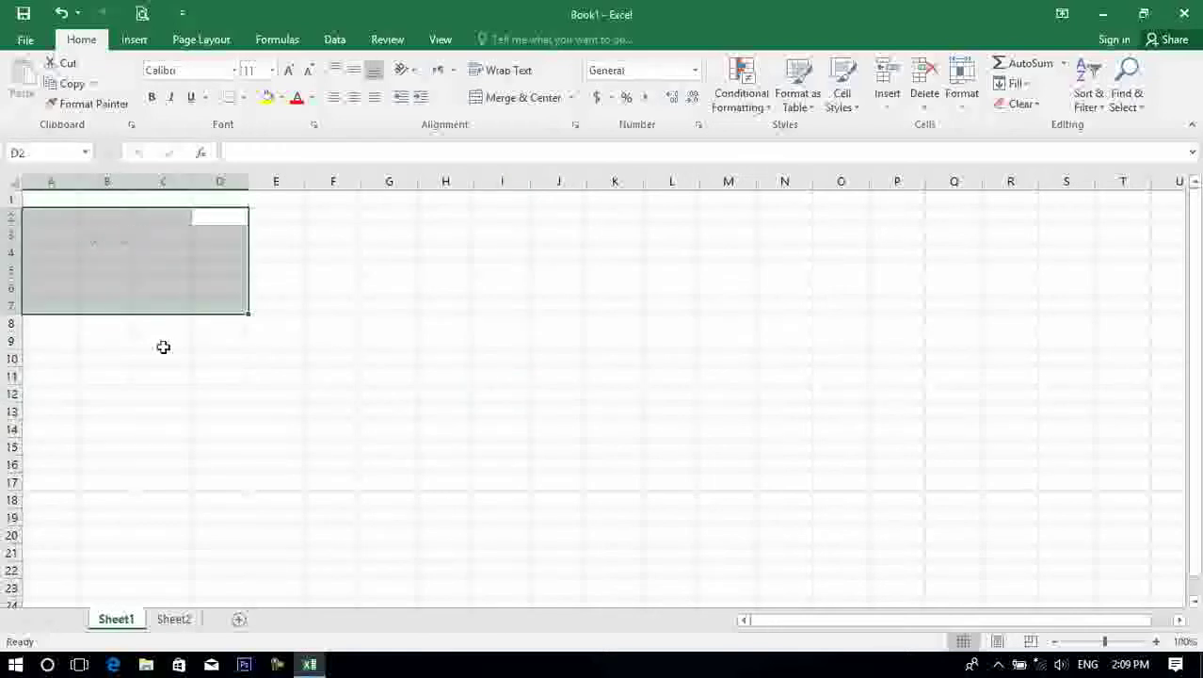
click(595, 284)
Move around the empty Sheet1 with arrow-key jumps and the scrollbars, selecting assorted cells.
drag(1194, 414, 1194, 424)
key(Down)
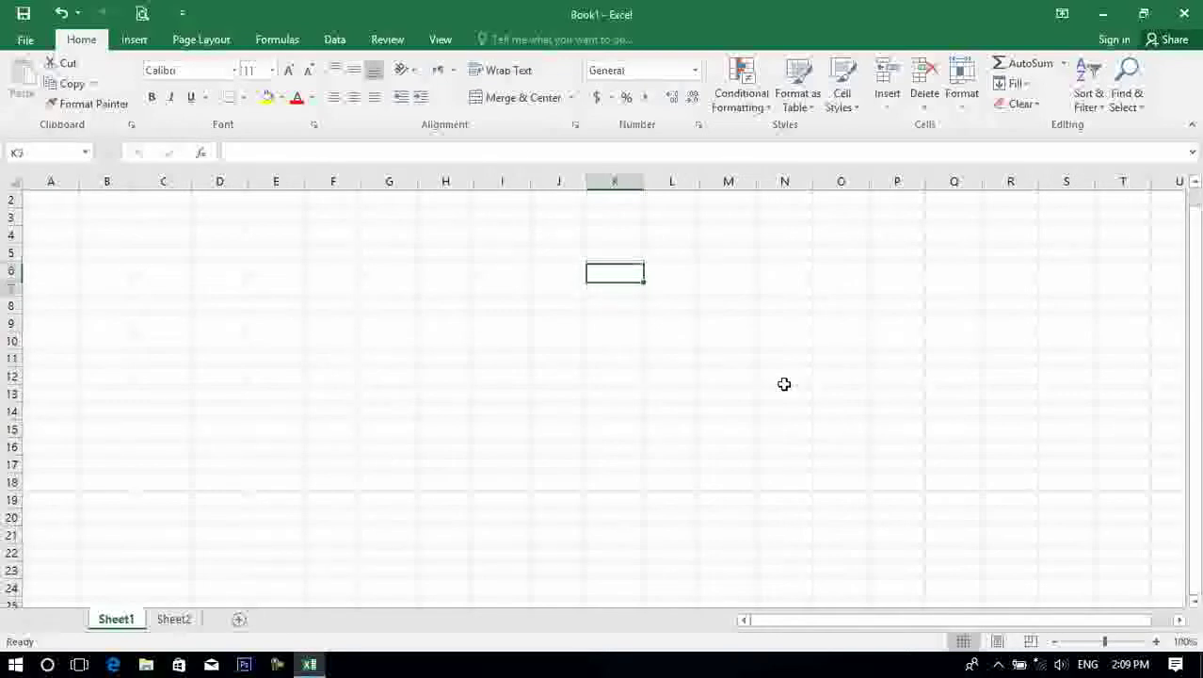
key(Down)
key(Down)
key(Down)
key(Down)
key(Down)
key(Down)
key(Down)
key(Down)
key(Down)
key(Down)
key(Down)
key(Down)
key(Down)
key(Down)
key(Down)
key(Down)
key(Down)
key(Down)
key(Down)
key(Down)
key(Down)
key(Down)
key(Down)
key(Down)
drag(1195, 550, 1195, 188)
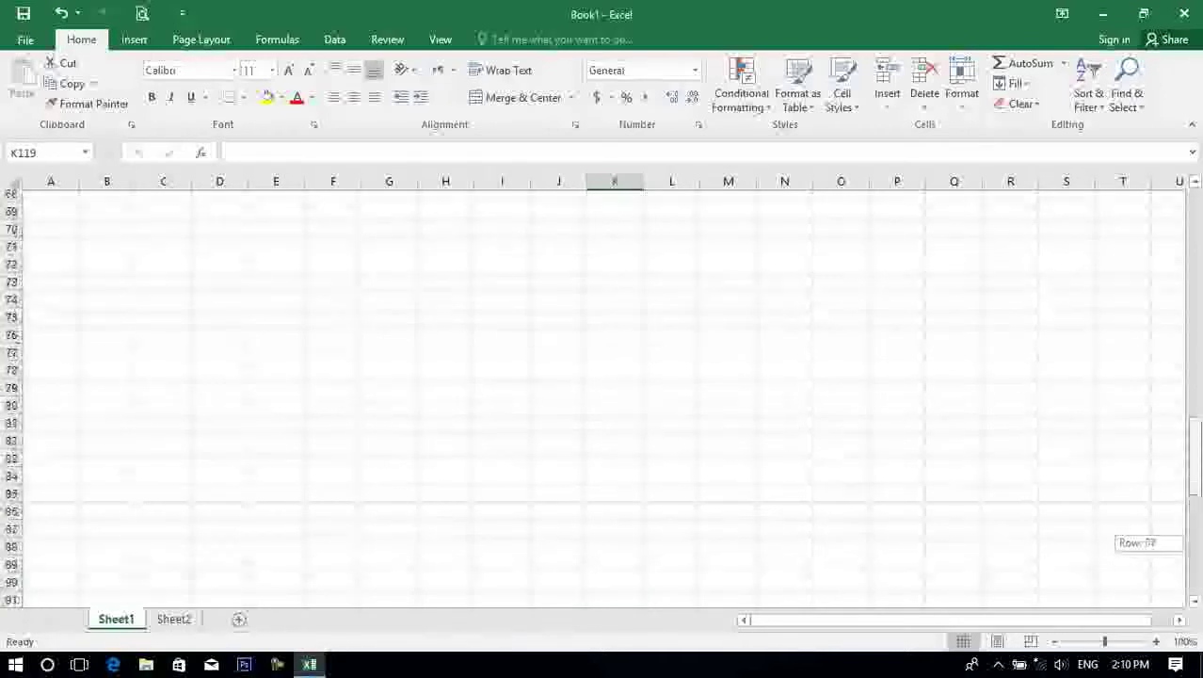
click(199, 269)
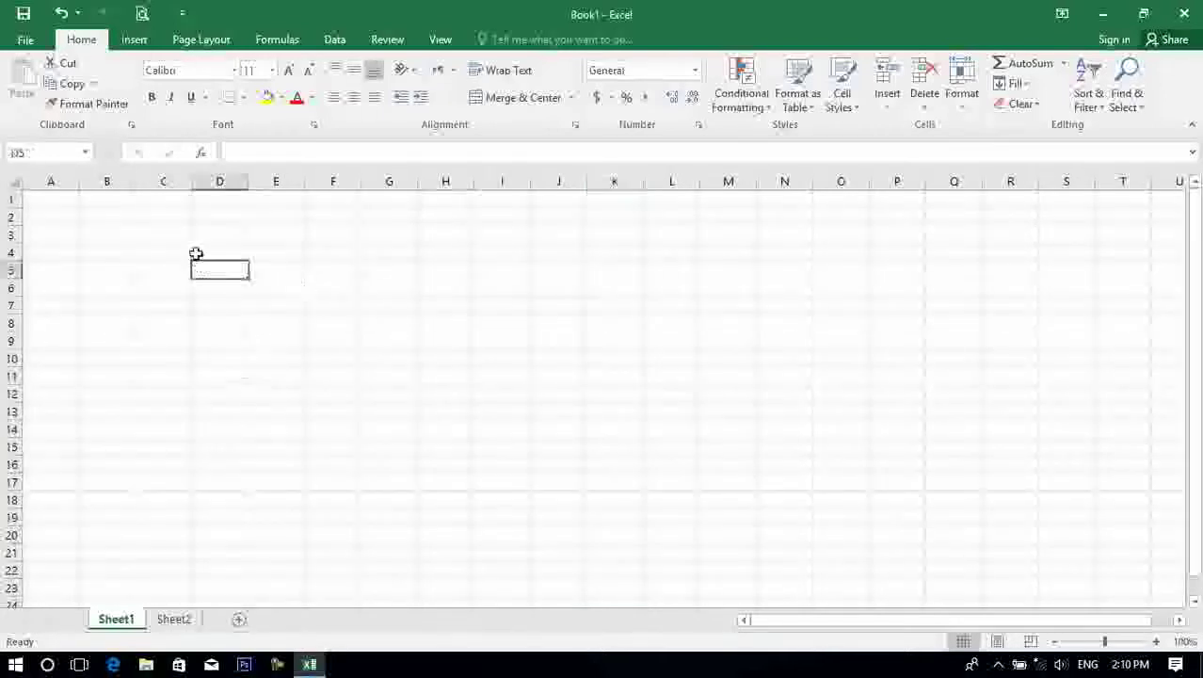
key(Right)
key(Right)
key(Right)
key(Right)
key(Right)
key(Right)
key(Right)
key(Right)
key(Right)
key(Right)
key(Right)
key(Right)
key(Right)
key(Right)
key(Right)
key(Right)
key(Right)
key(Right)
key(Right)
click(445, 357)
drag(1059, 619, 1054, 621)
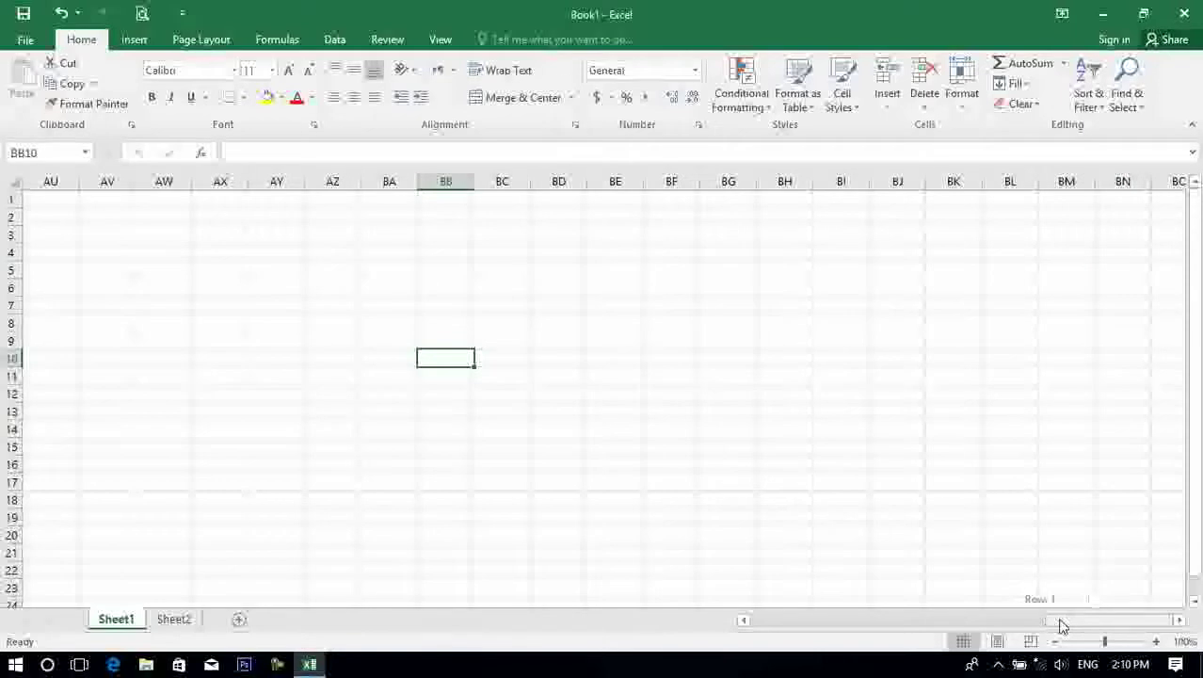
click(334, 282)
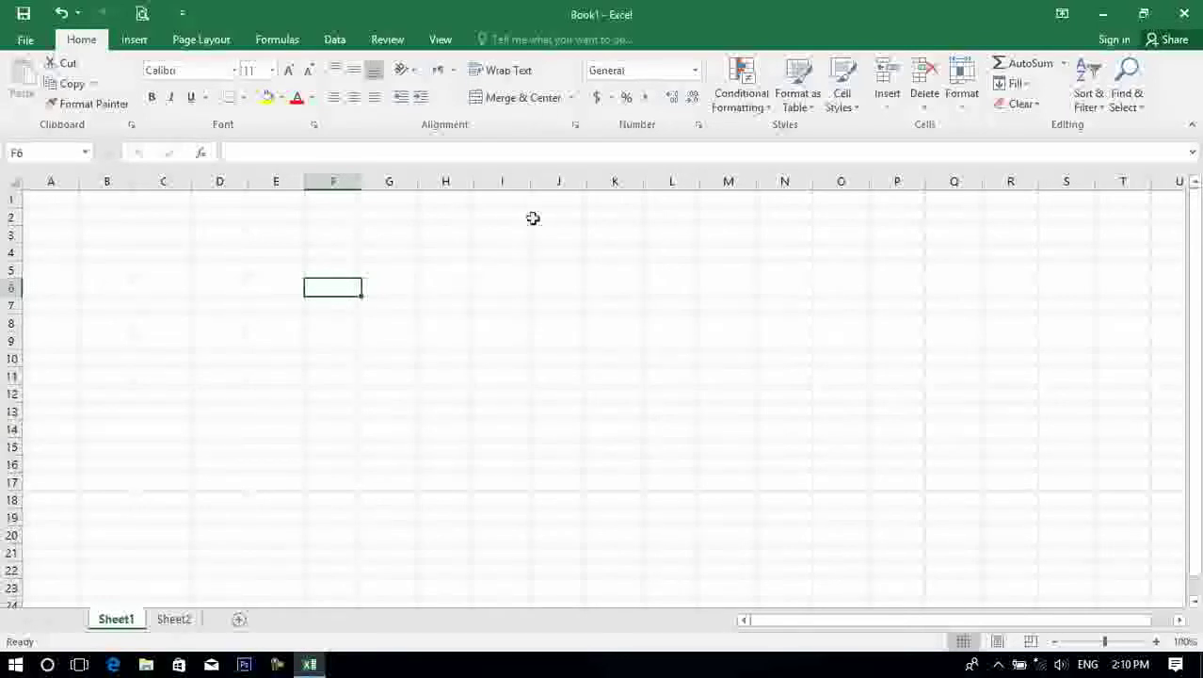
drag(498, 234, 894, 448)
click(424, 339)
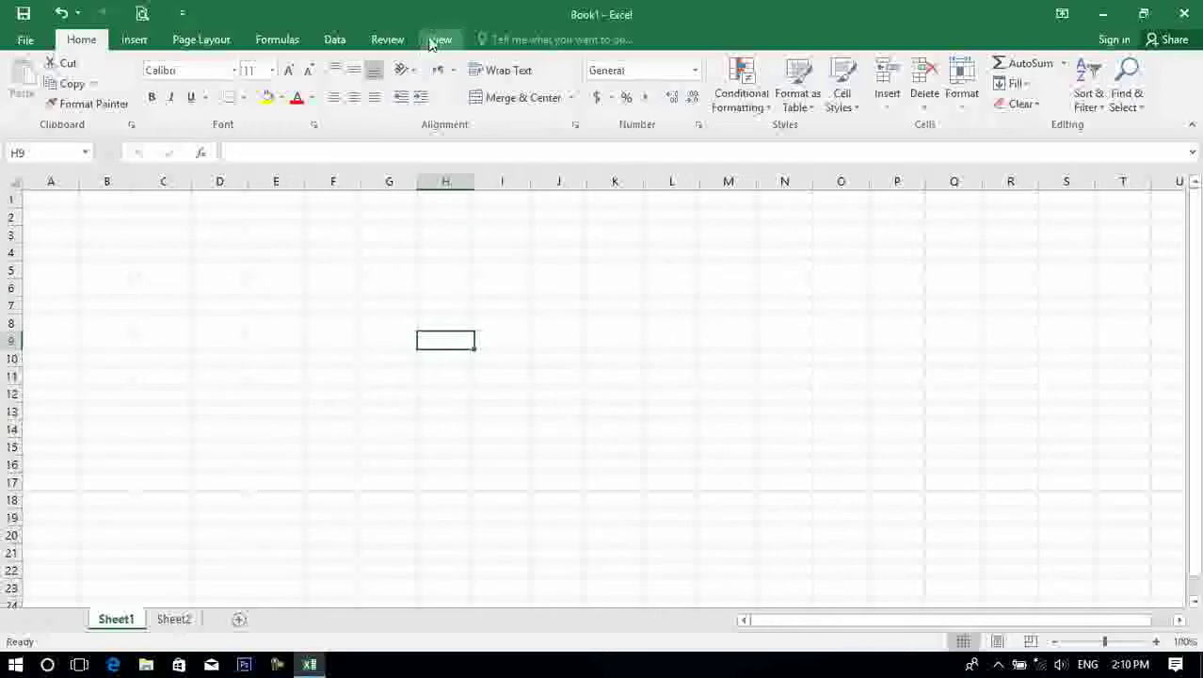
Hide the sheet gridlines from the View ribbon and click around the grid-free sheet.
click(439, 38)
click(194, 97)
click(367, 323)
drag(442, 199, 840, 406)
click(446, 429)
click(559, 305)
click(558, 446)
click(408, 328)
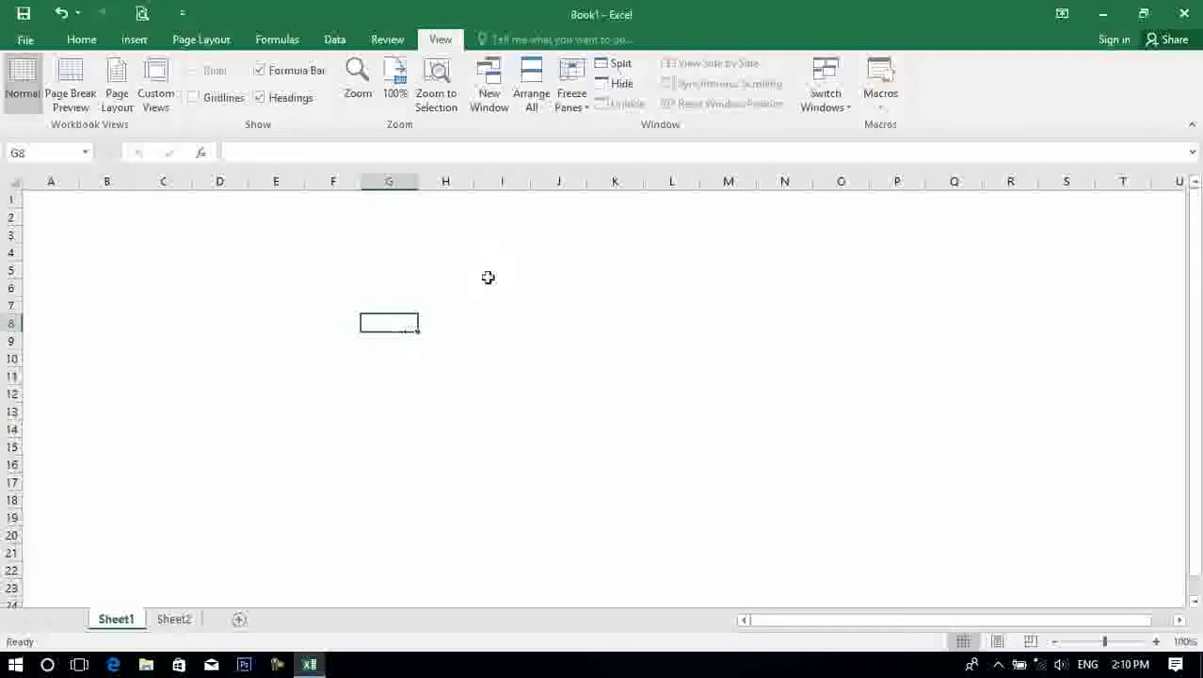
click(570, 300)
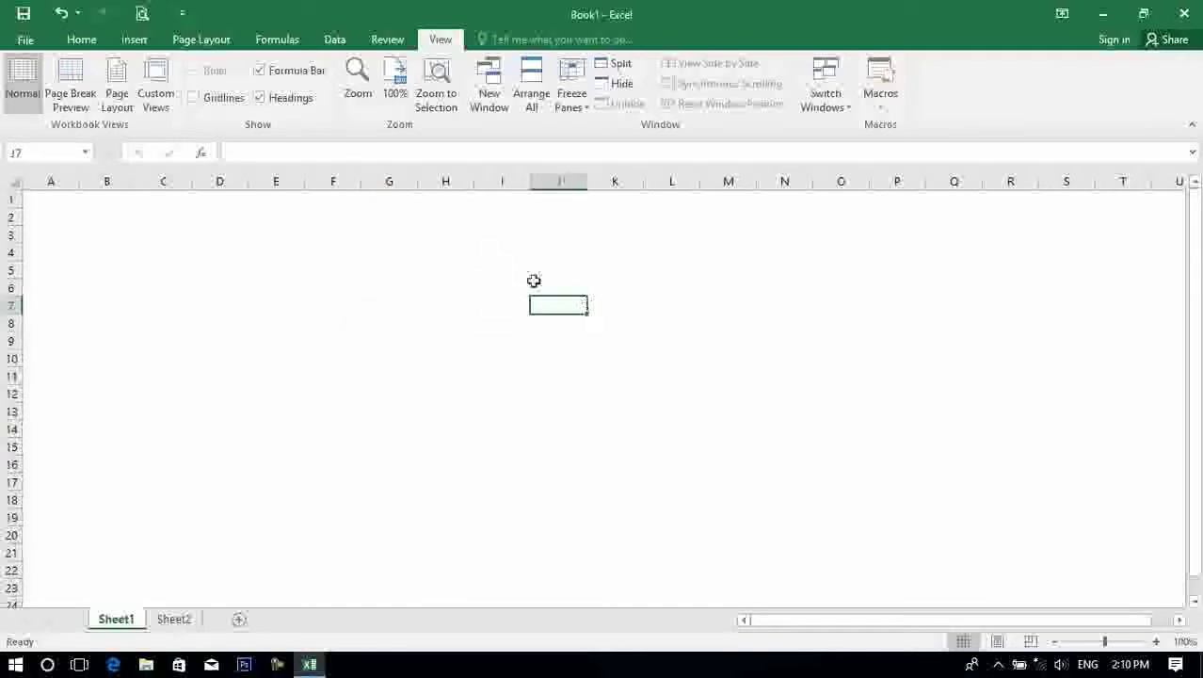
Turn the gridlines back on, then switch to Sheet2 and back to Sheet1.
click(220, 100)
click(334, 306)
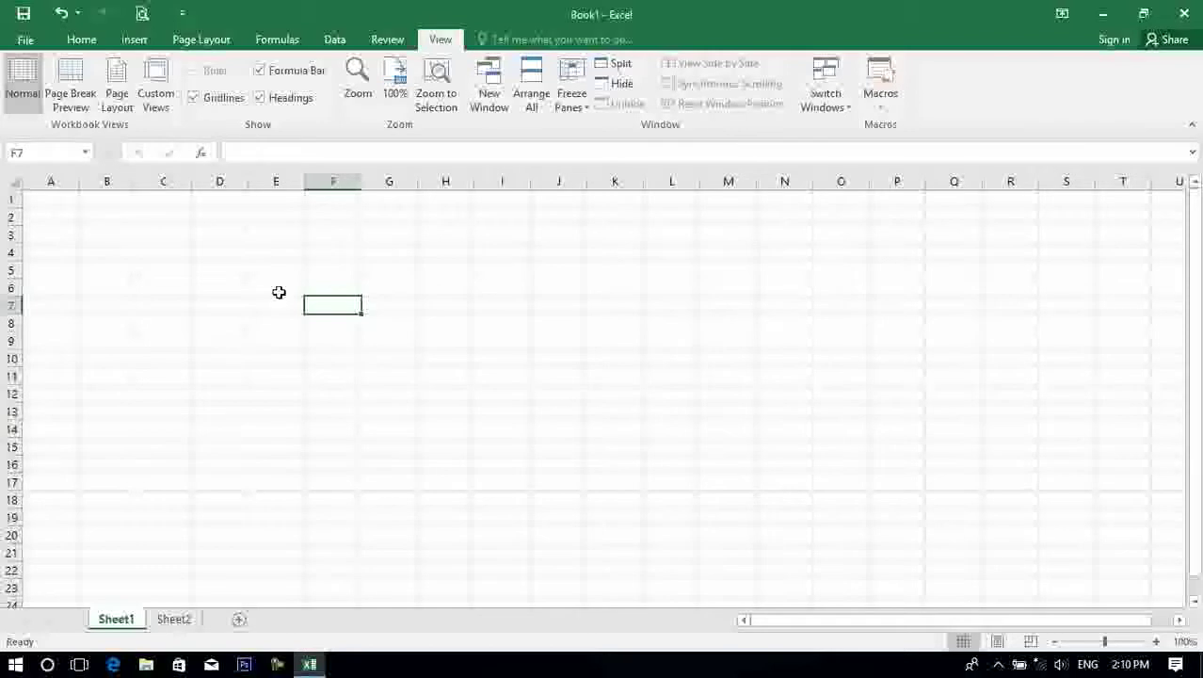
click(459, 268)
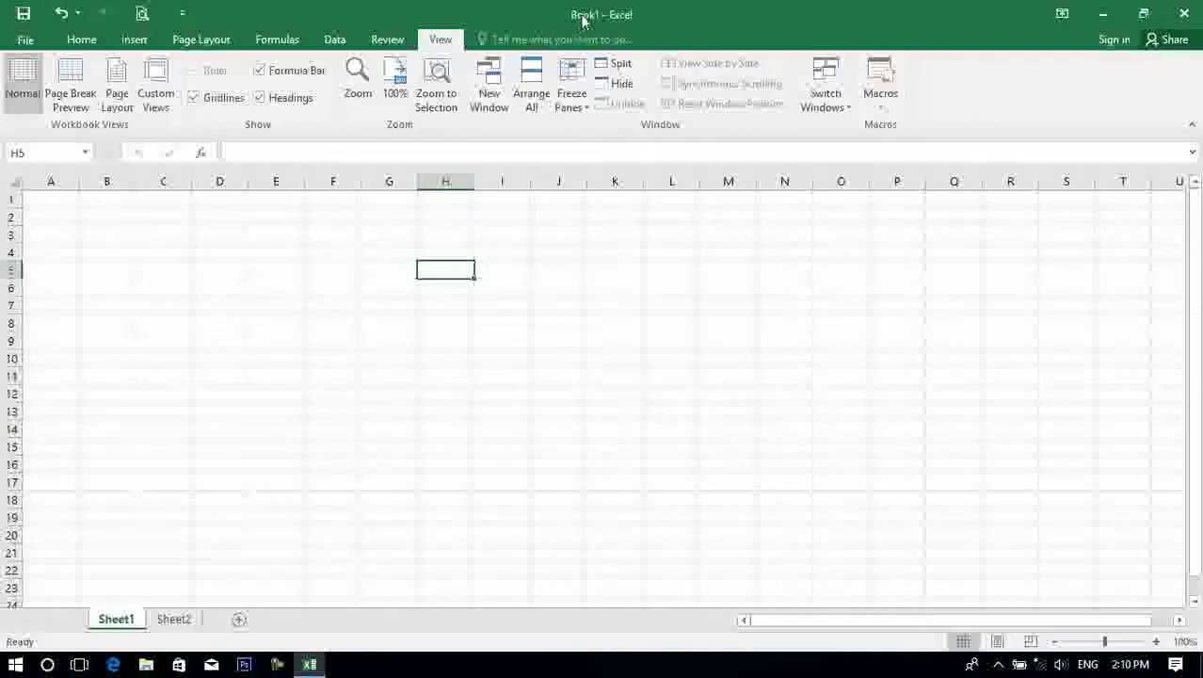
click(174, 619)
click(115, 620)
Select assorted cells and ranges, then columns A through D, on Sheet1.
click(174, 521)
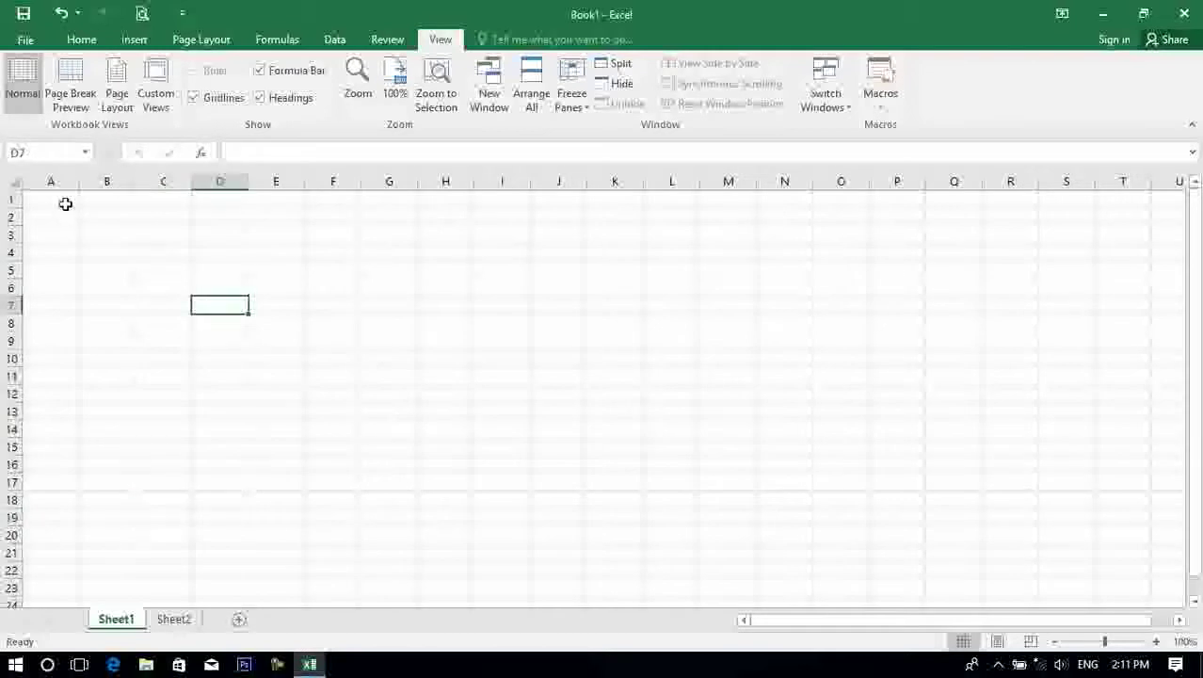
drag(64, 200, 68, 421)
click(164, 337)
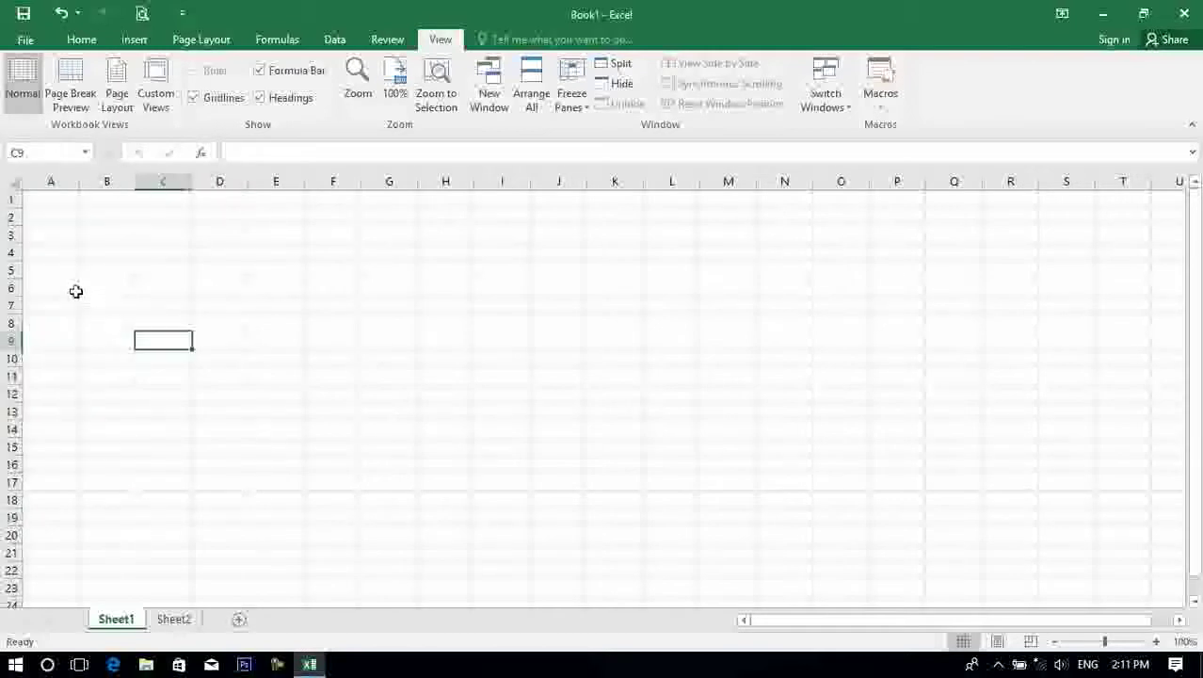
drag(75, 289, 201, 283)
click(190, 329)
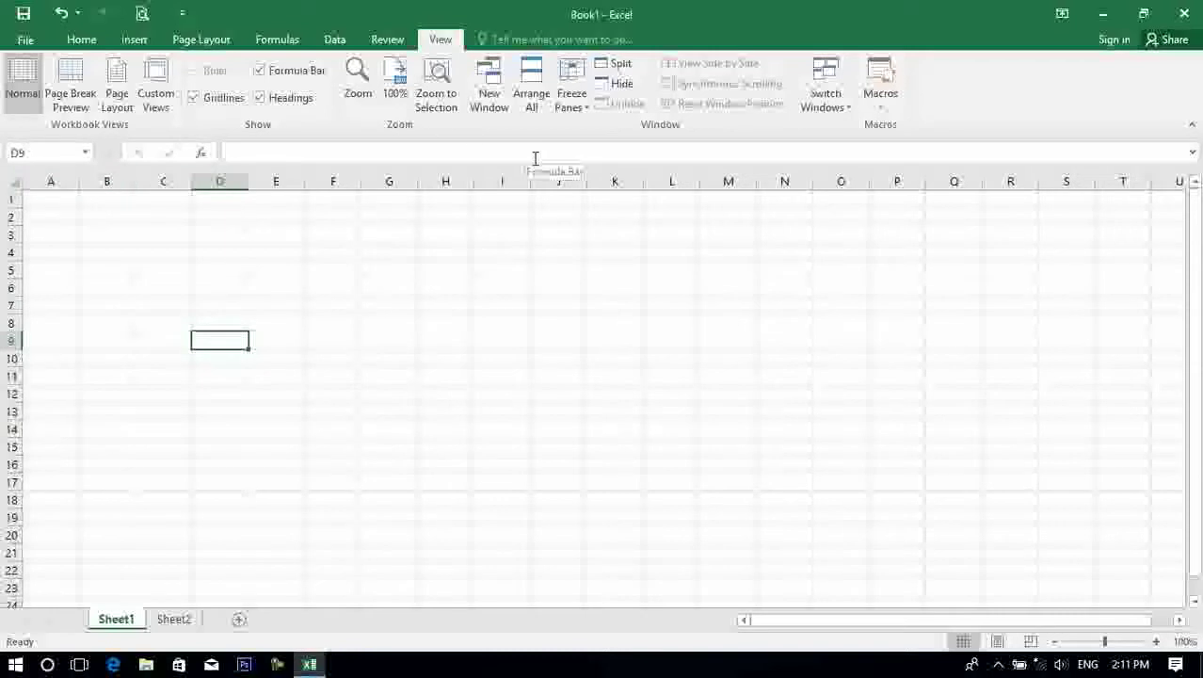
click(50, 181)
click(106, 182)
click(163, 182)
click(219, 182)
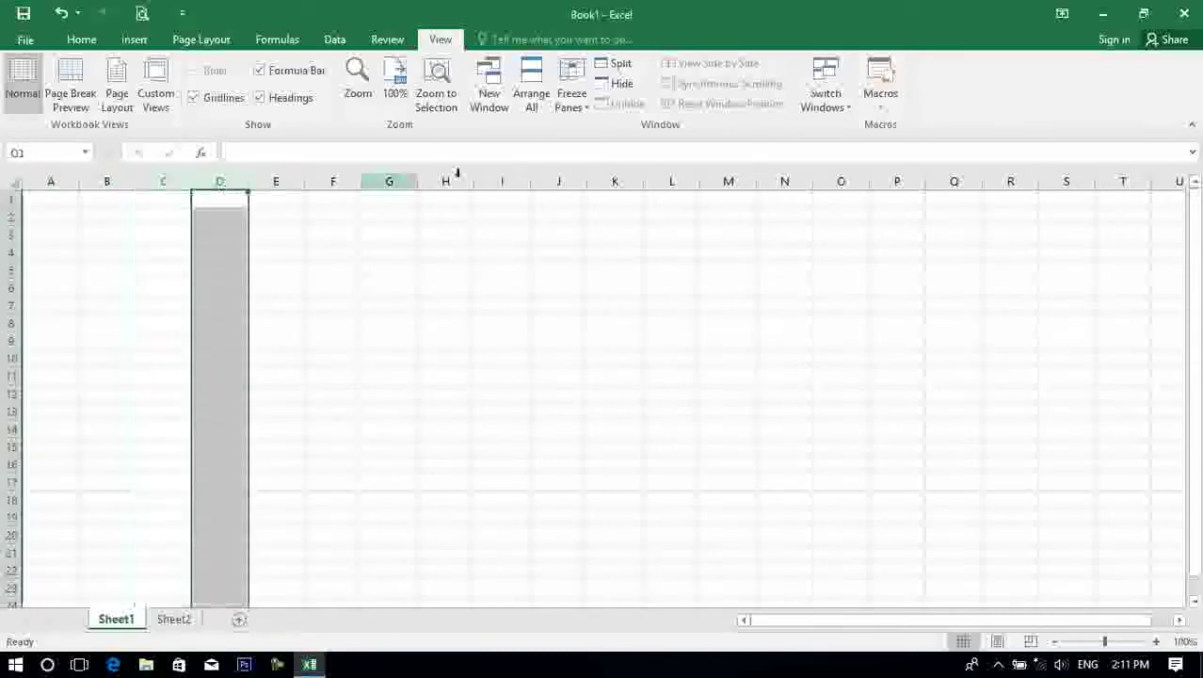
click(508, 234)
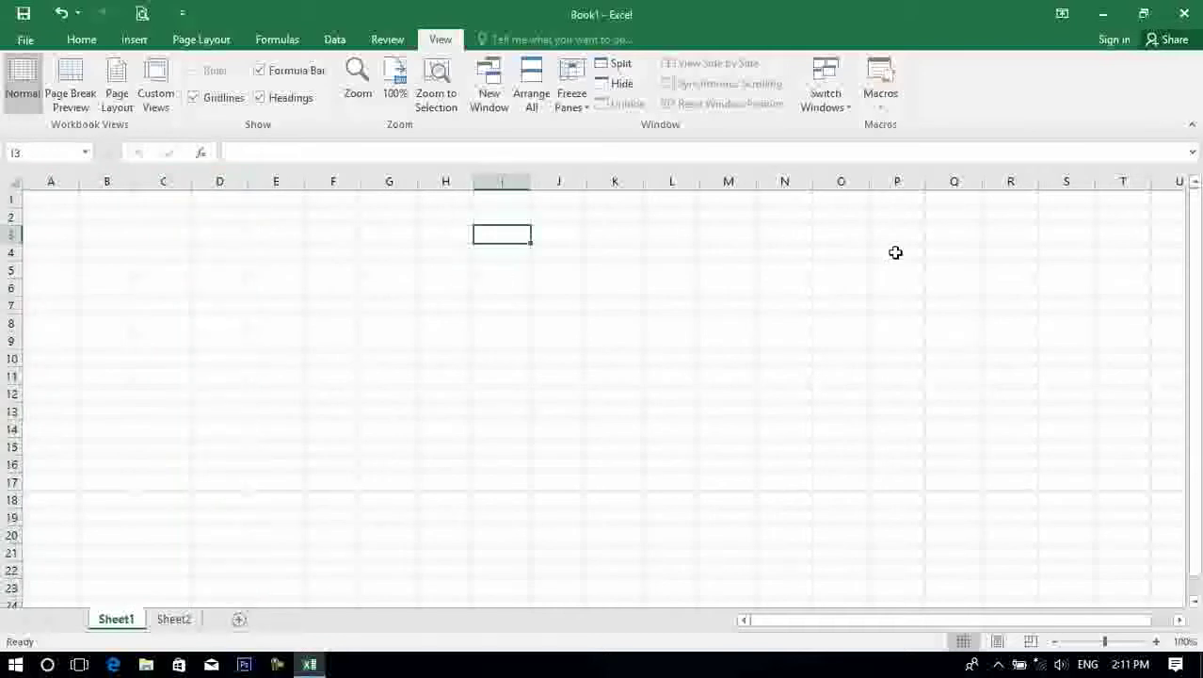
Jump right across Sheet1 to the last column, XFD, and select cell XFC4.
key(Right)
key(Right)
key(Right)
key(Right)
key(Right)
key(Right)
key(Right)
key(Right)
key(Right)
key(Right)
key(Right)
click(958, 199)
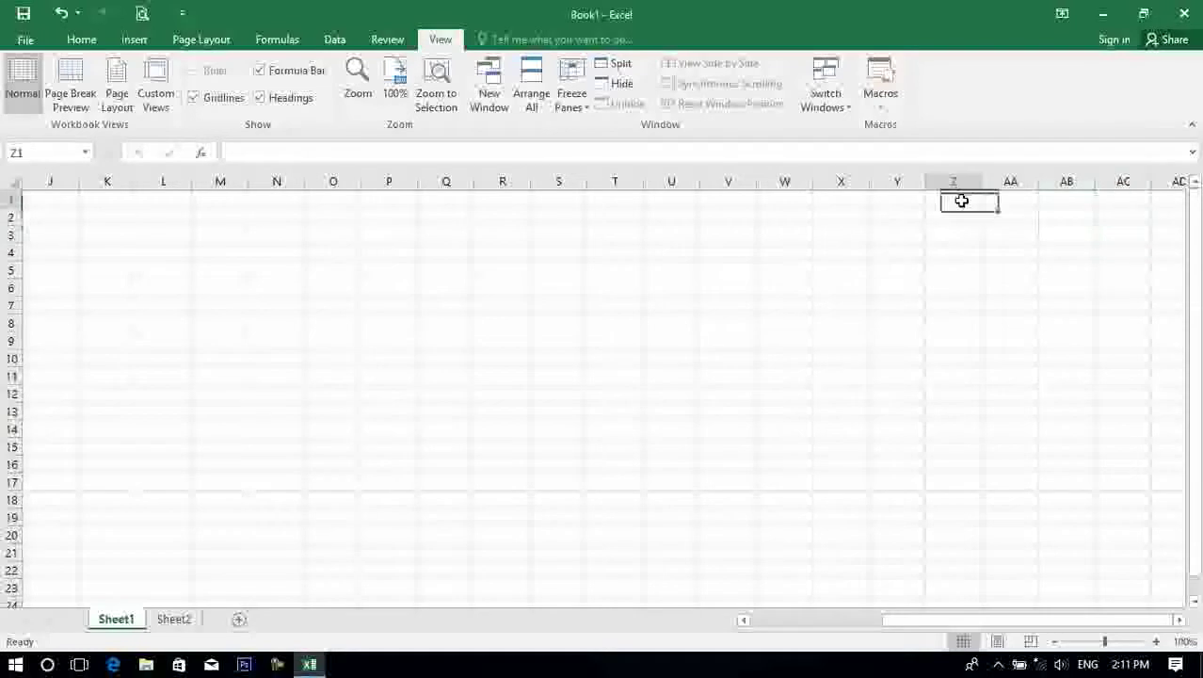
click(1021, 209)
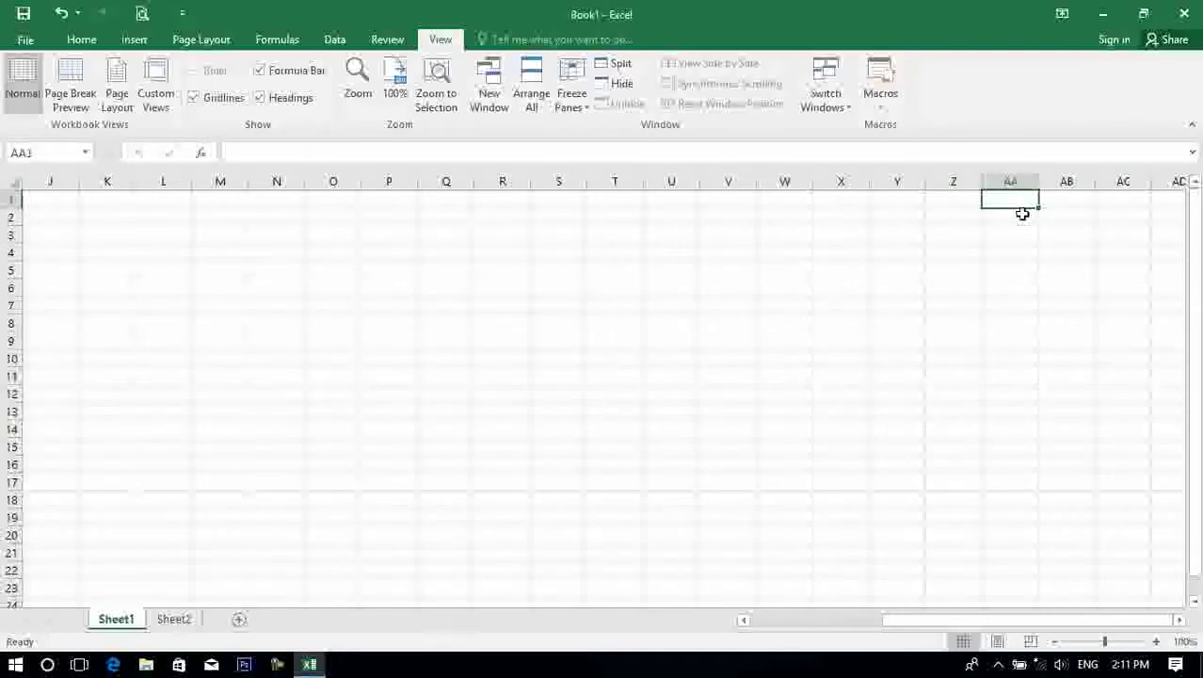
key(Right)
key(Right)
key(Right)
key(Right)
key(Right)
key(Right)
key(Right)
key(Right)
key(Right)
key(Right)
key(Right)
key(Right)
key(Right)
key(Right)
key(Right)
key(Right)
key(Right)
key(Right)
key(Right)
key(Right)
key(Right)
key(Right)
key(Right)
key(Right)
key(Right)
key(Right)
key(Right)
key(Right)
key(Right)
key(Right)
key(Right)
key(Right)
key(Right)
key(Right)
key(Right)
key(Right)
key(Right)
key(Right)
key(Right)
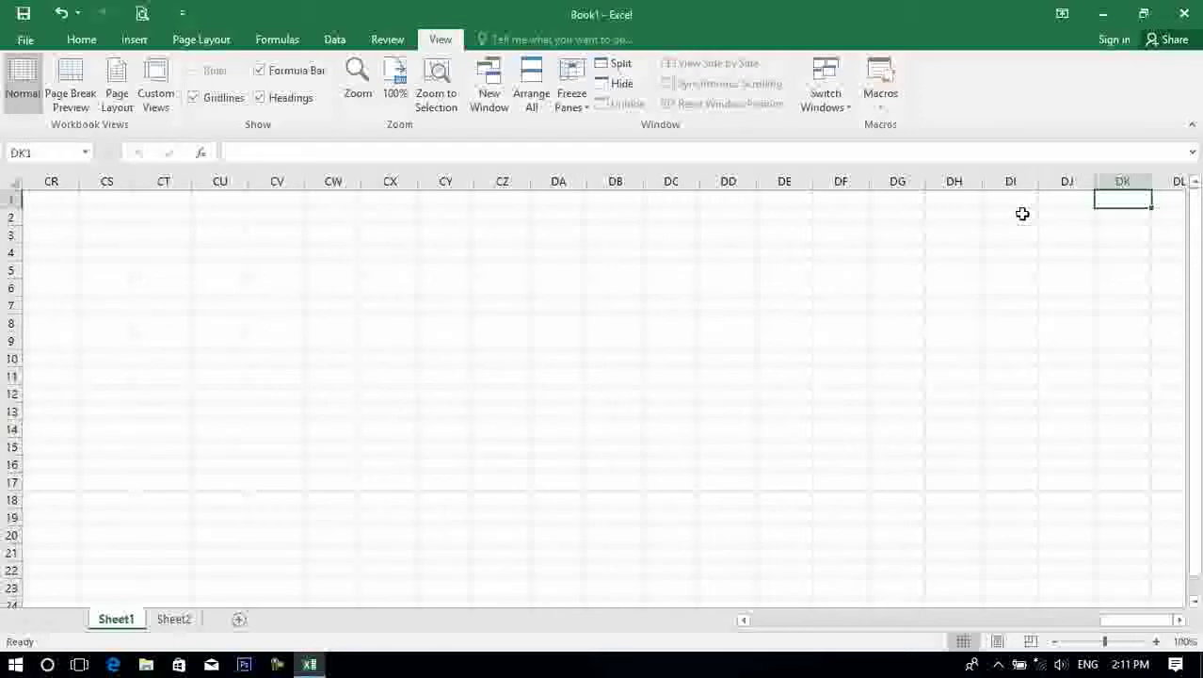
key(ctrl+Right)
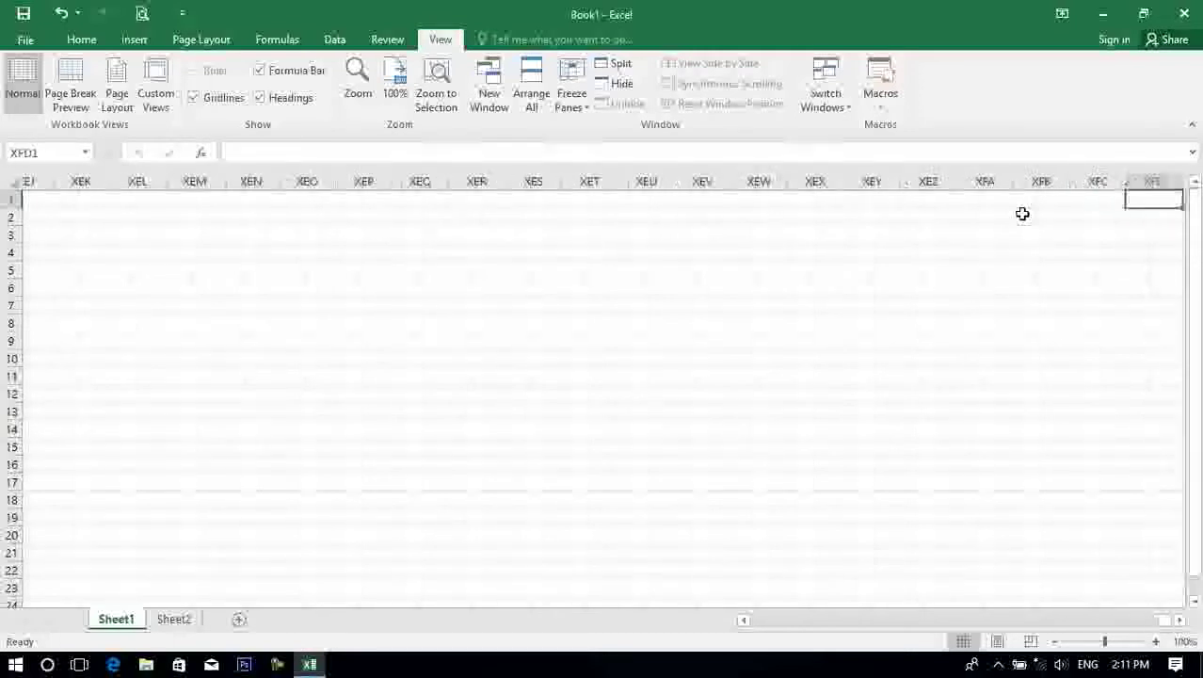
click(1112, 251)
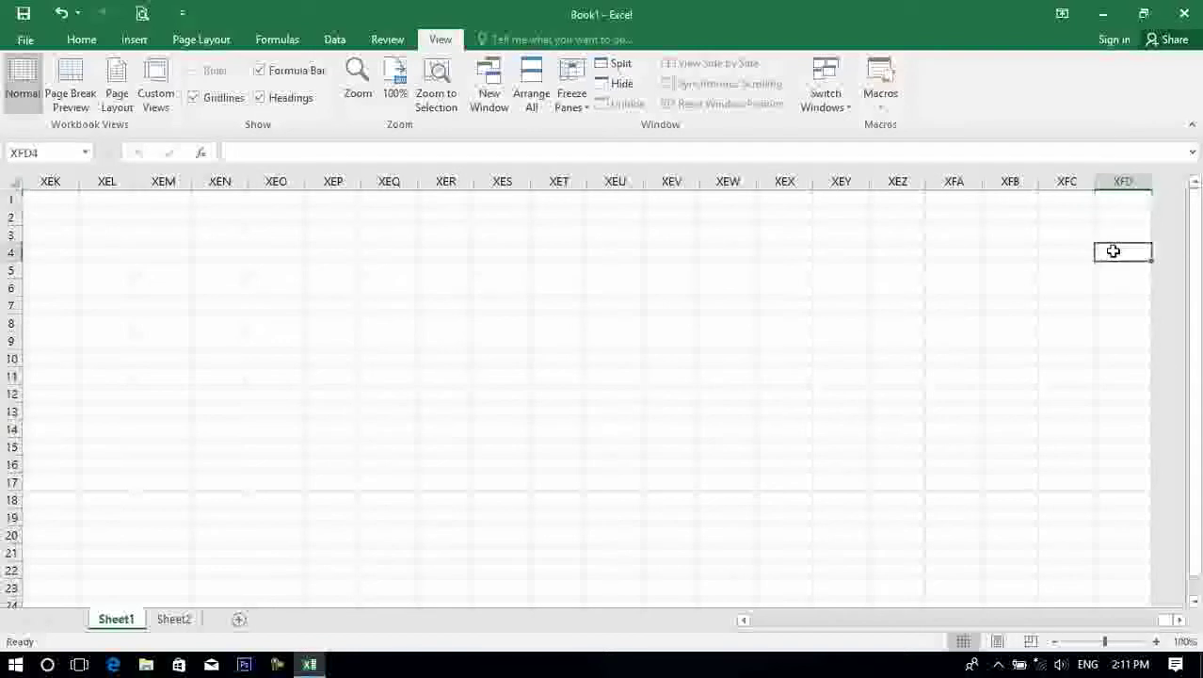
click(1124, 230)
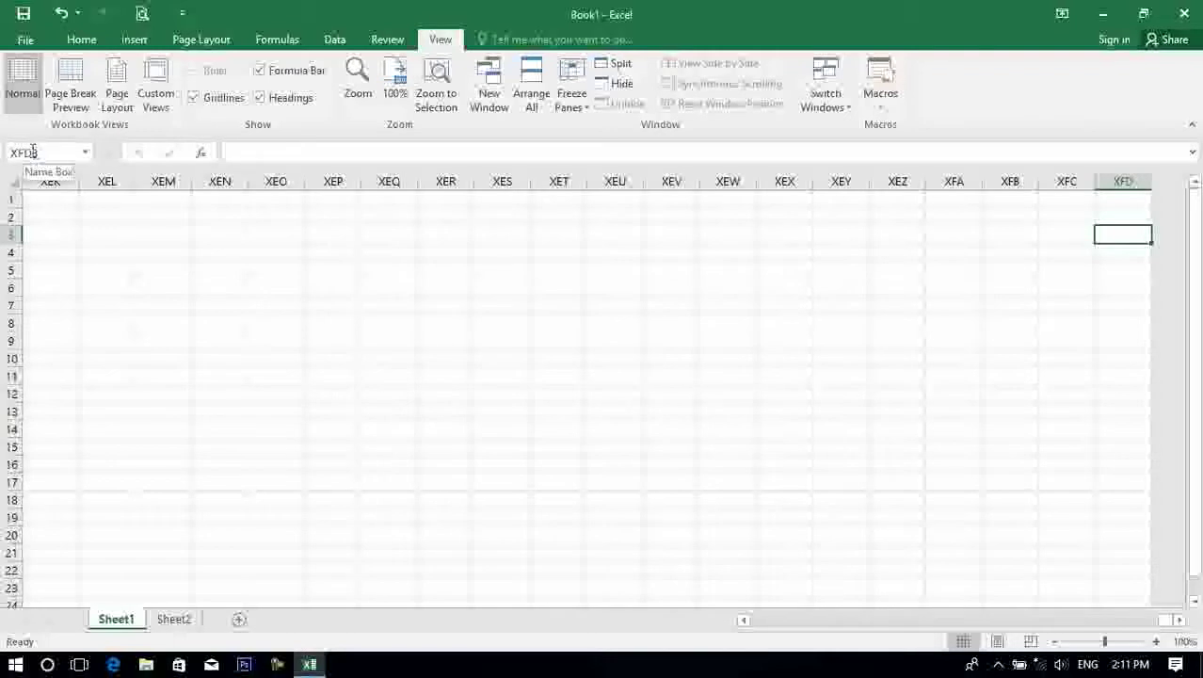
click(821, 339)
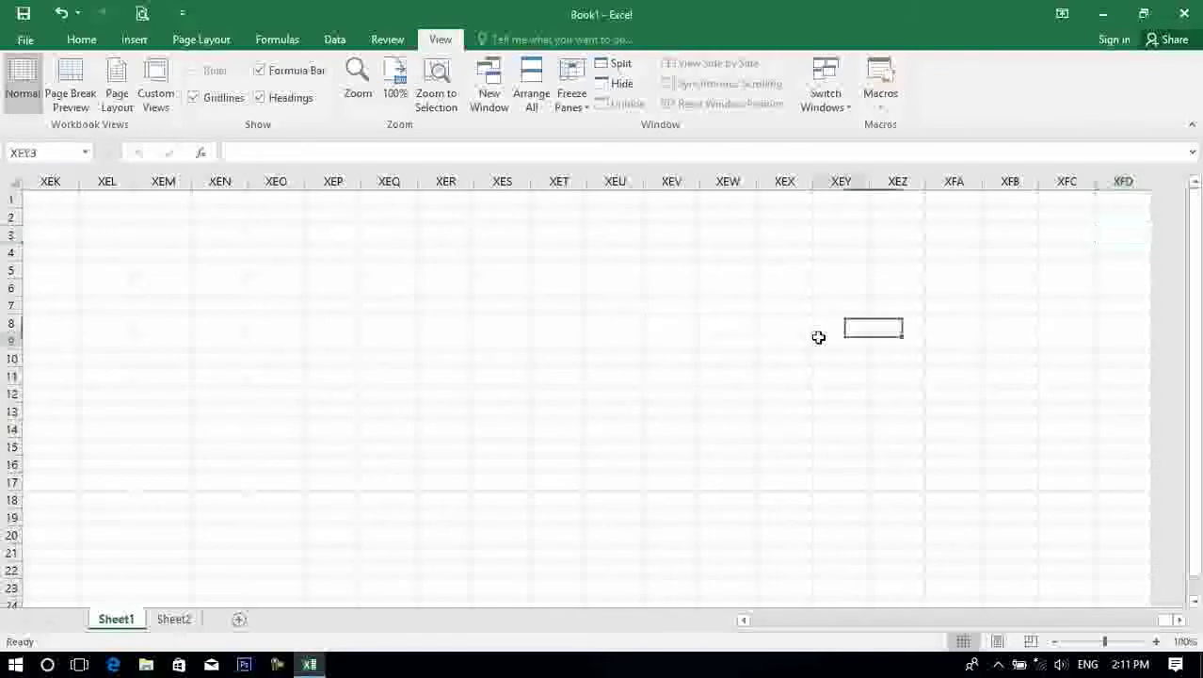
click(1049, 254)
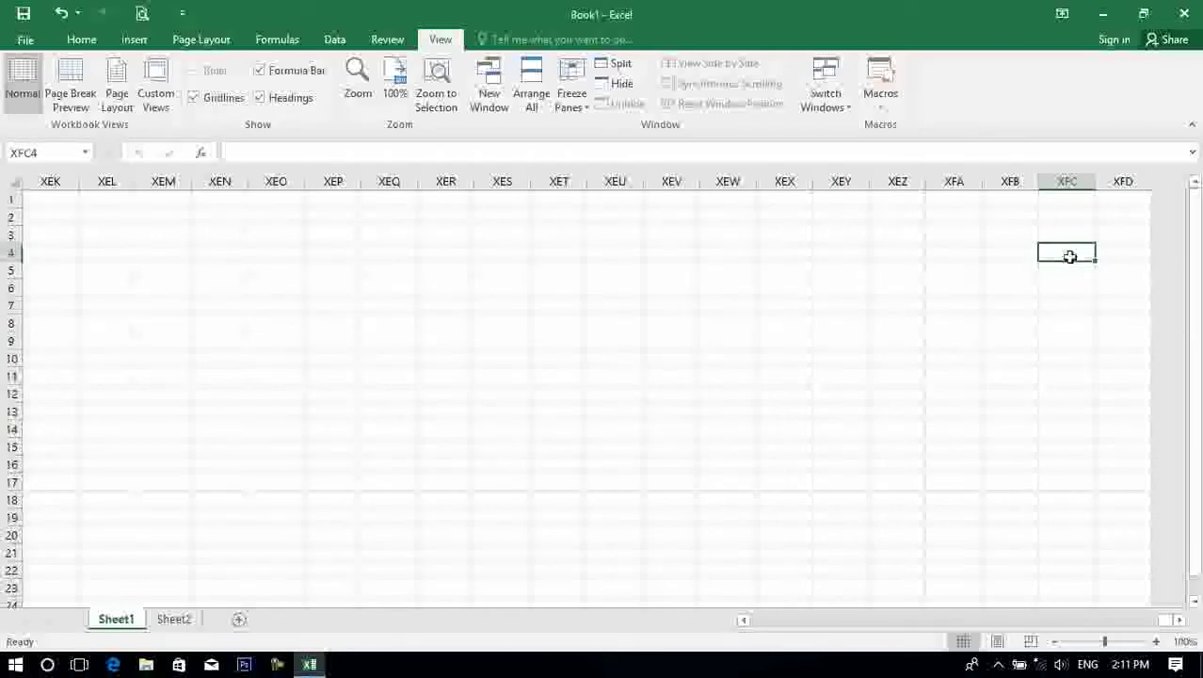
Enter =COLUMN(XFD9) in XFC4, returning 16384, and check the formula.
text(=)
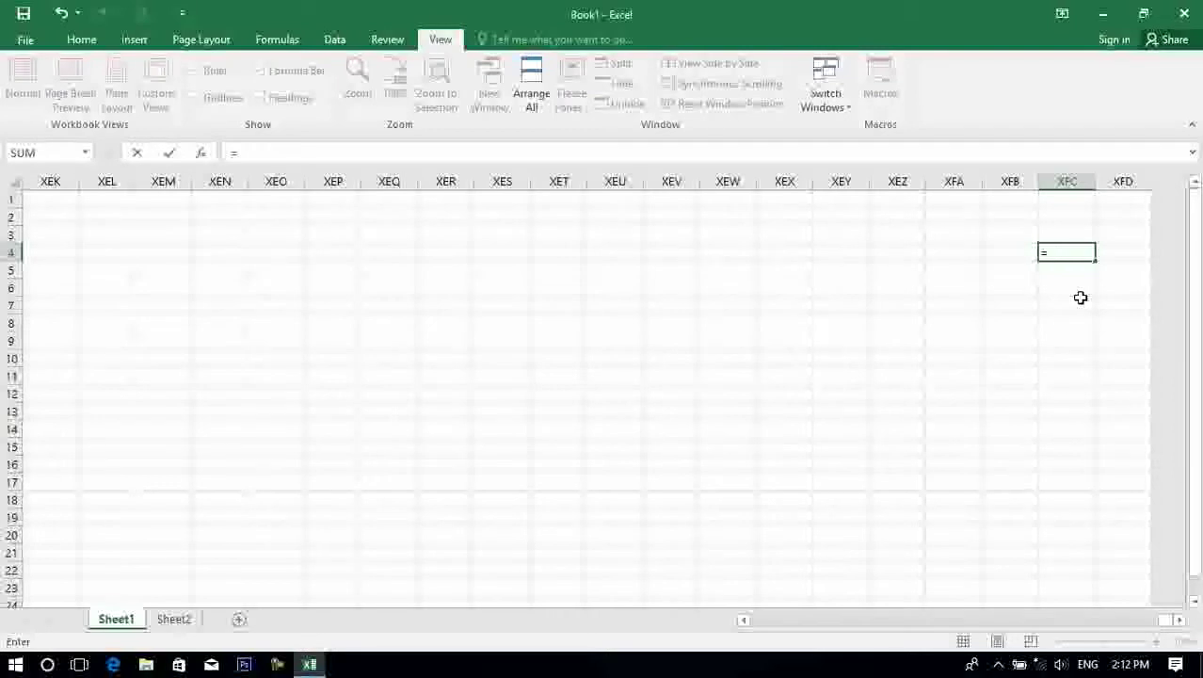
text(column)
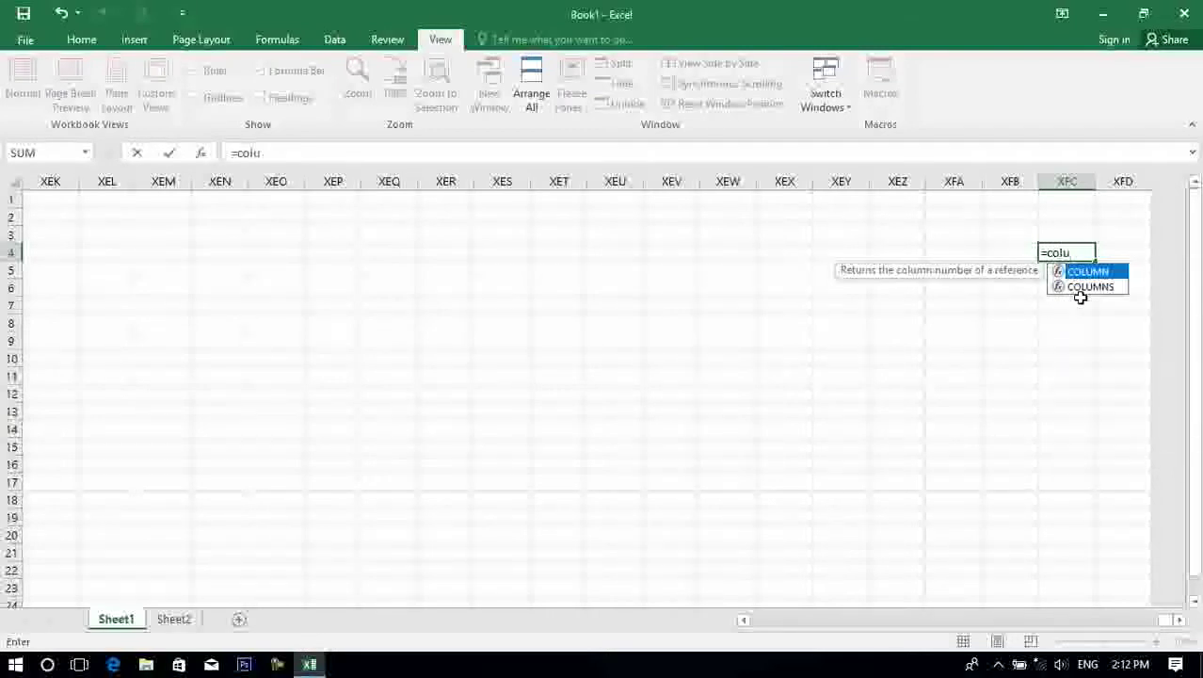
text(()
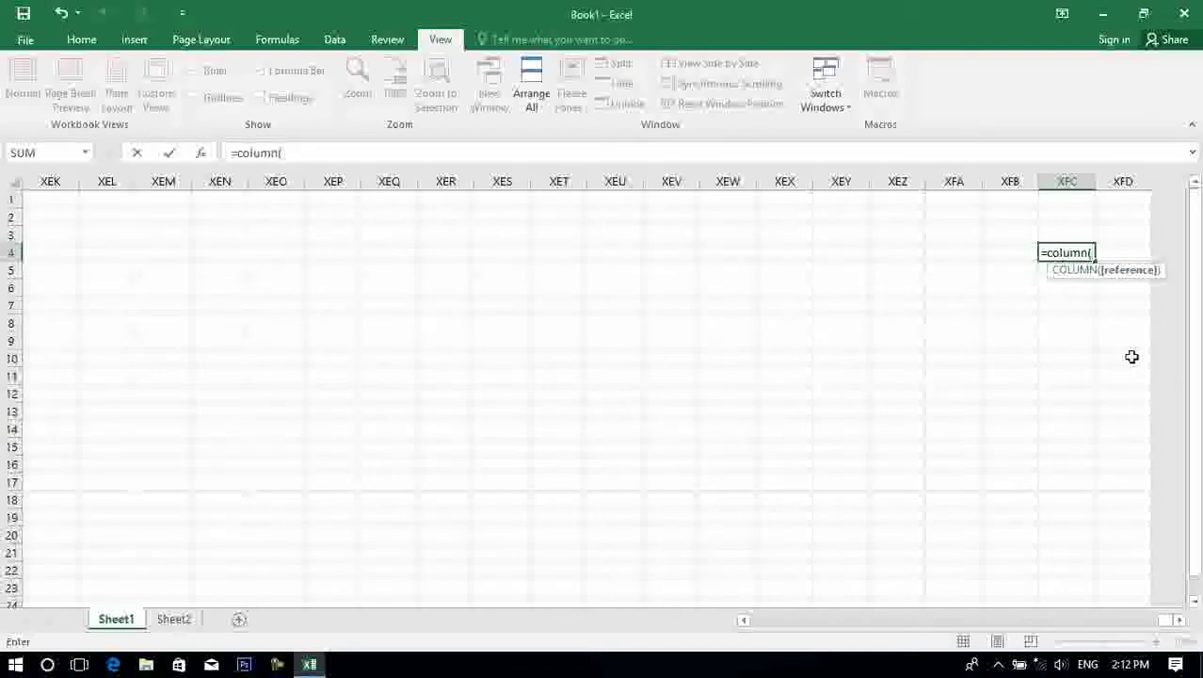
click(1128, 342)
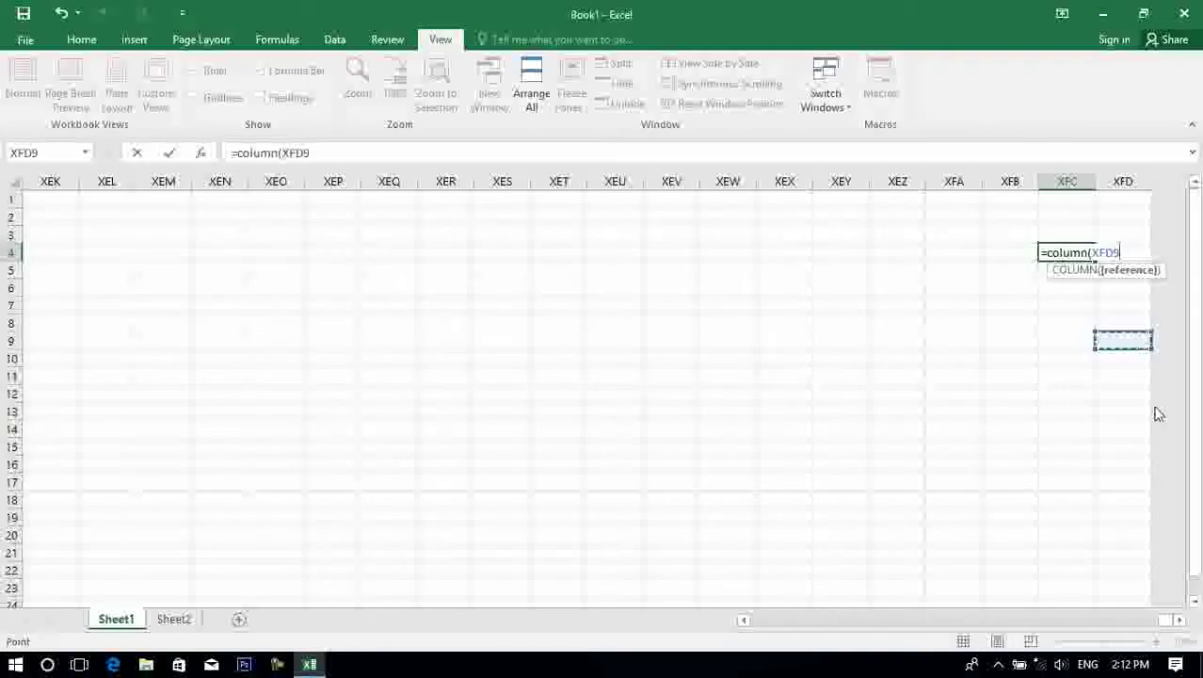
key(Return)
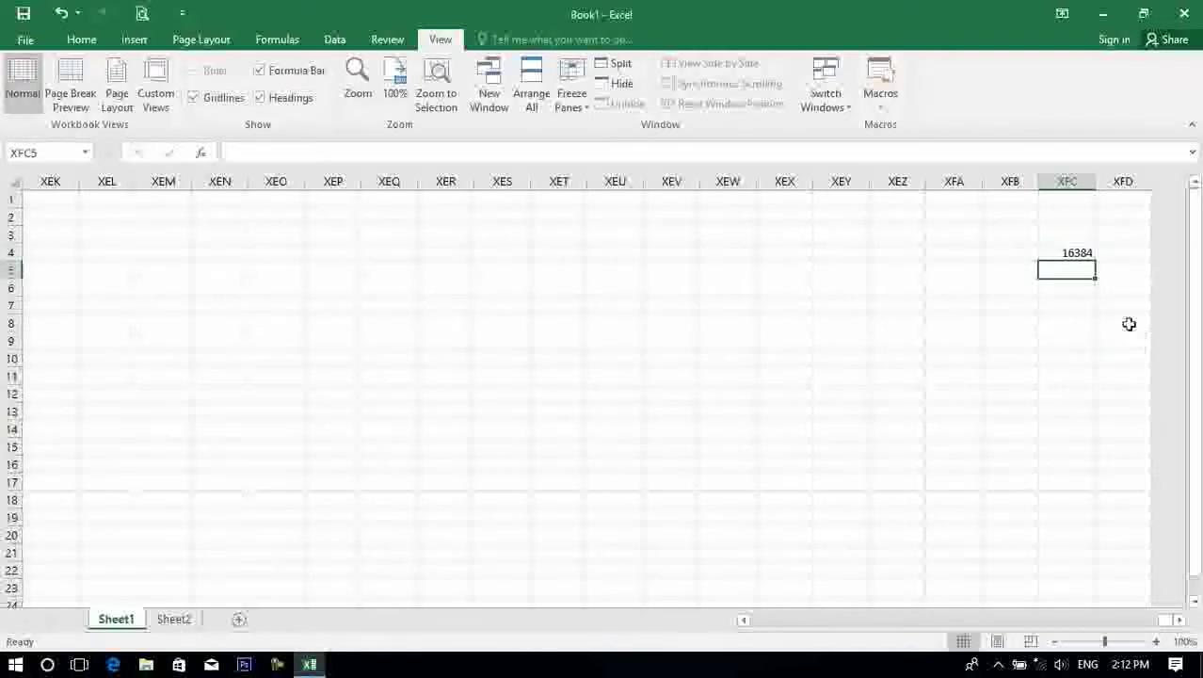
click(1069, 251)
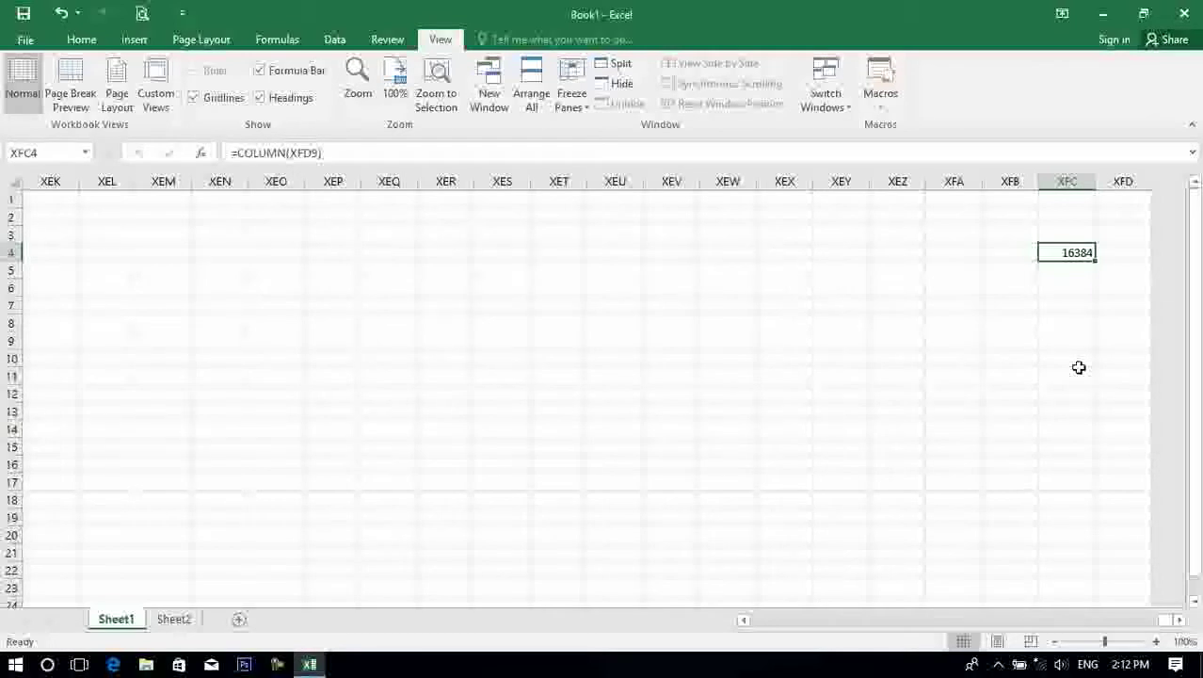
click(1077, 368)
click(1111, 322)
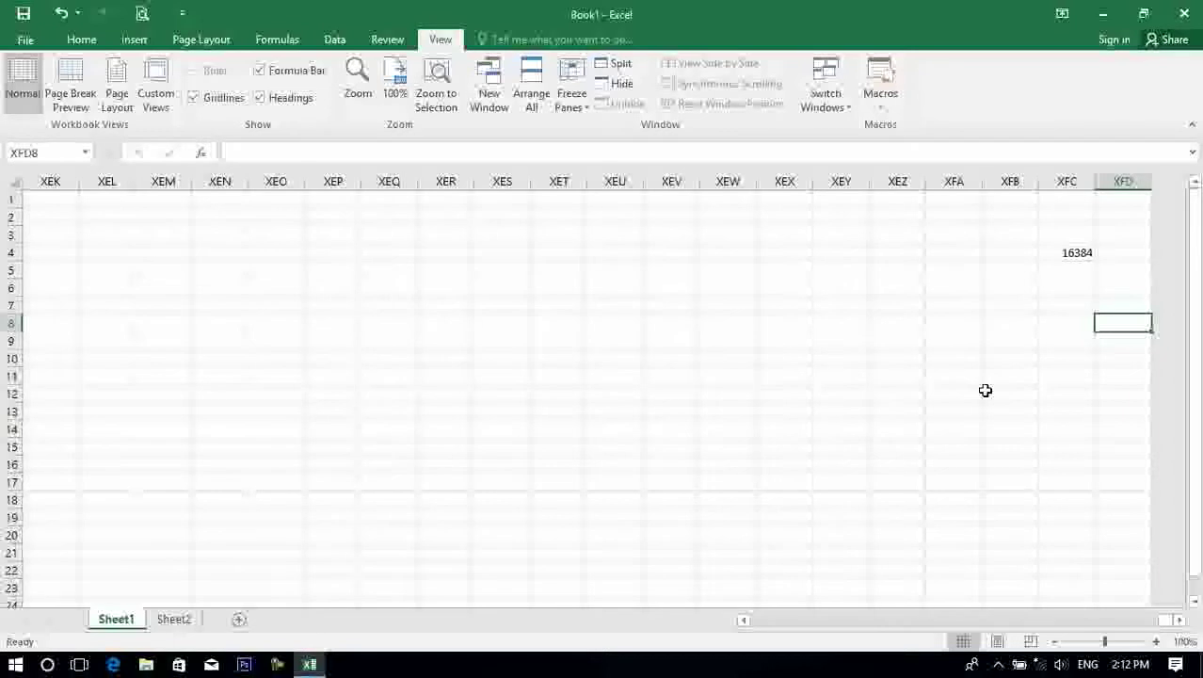
Return to column A and select cells B14, A2, A9 and A17.
key(Home)
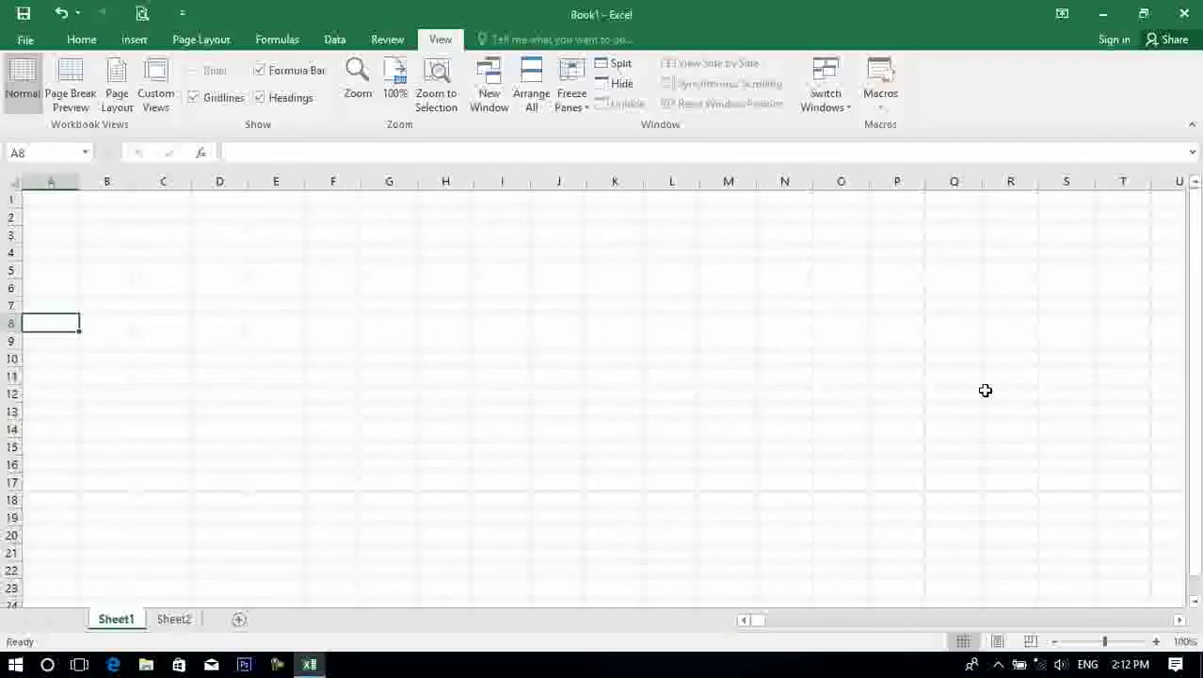
click(132, 425)
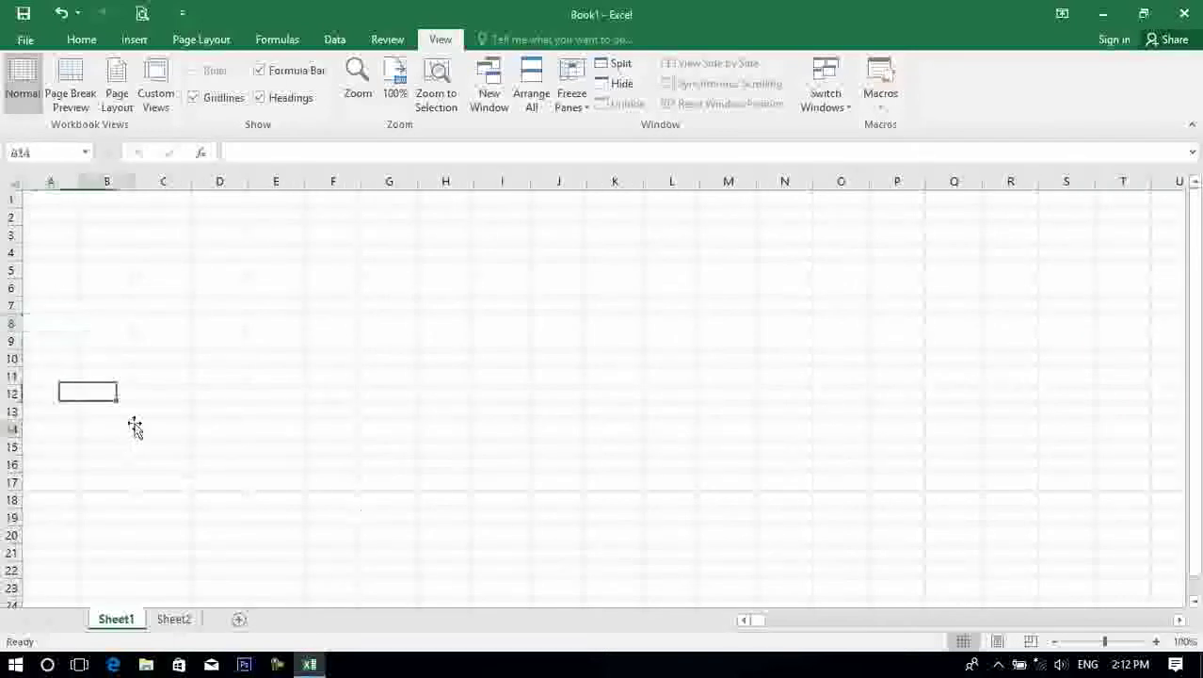
click(54, 223)
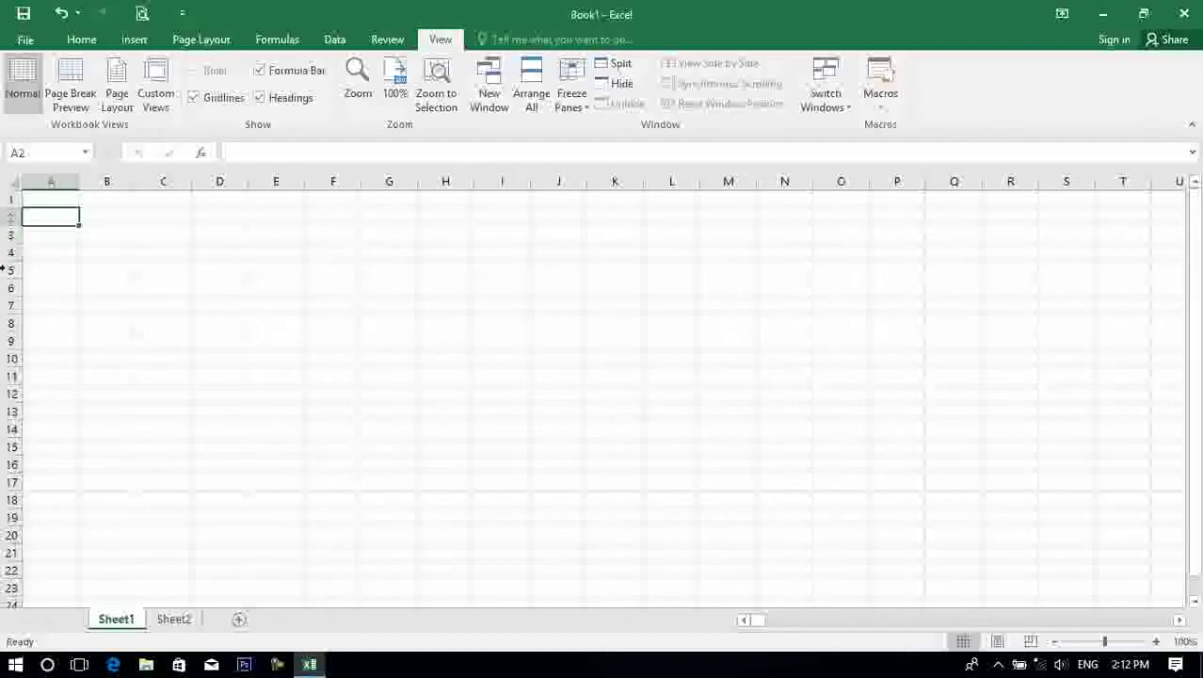
click(44, 338)
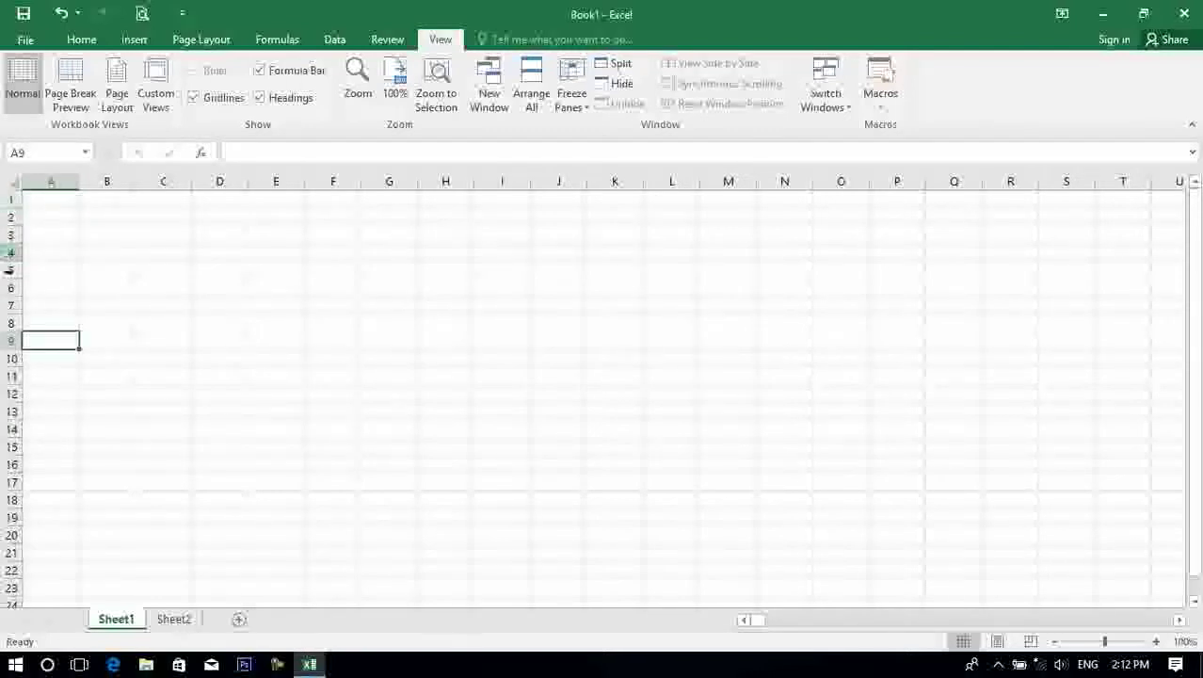
click(52, 482)
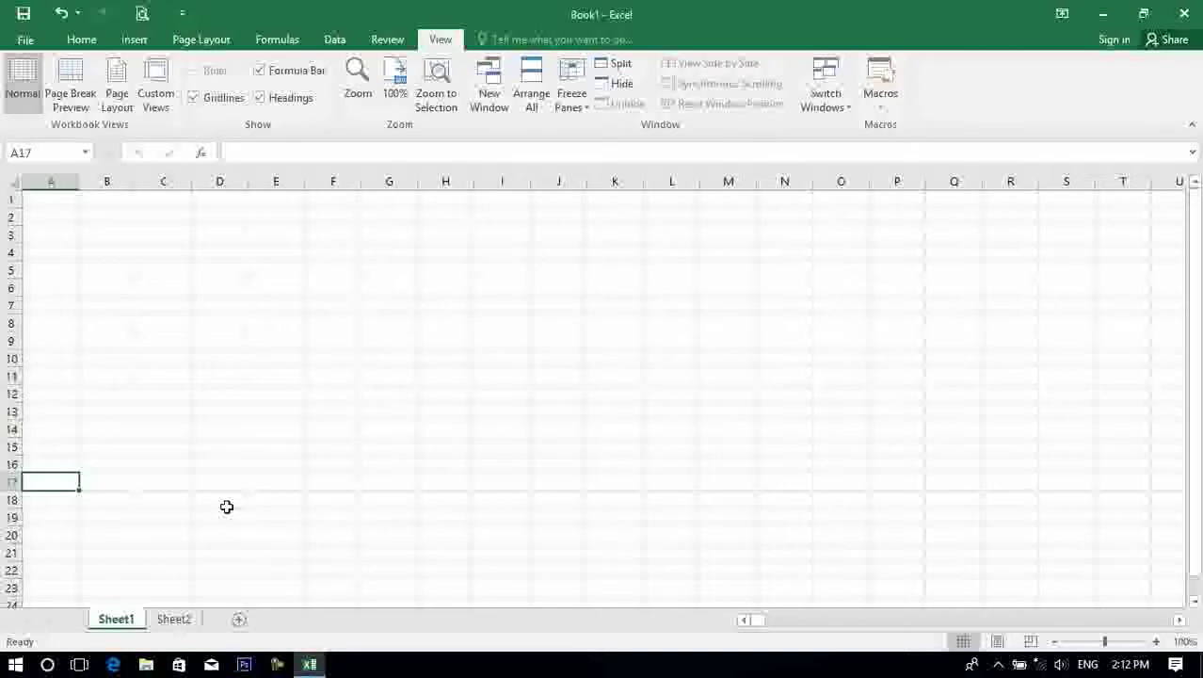
Jump to the sheet's last row, 1048576, and select cells near the bottom.
key(ctrl+Down)
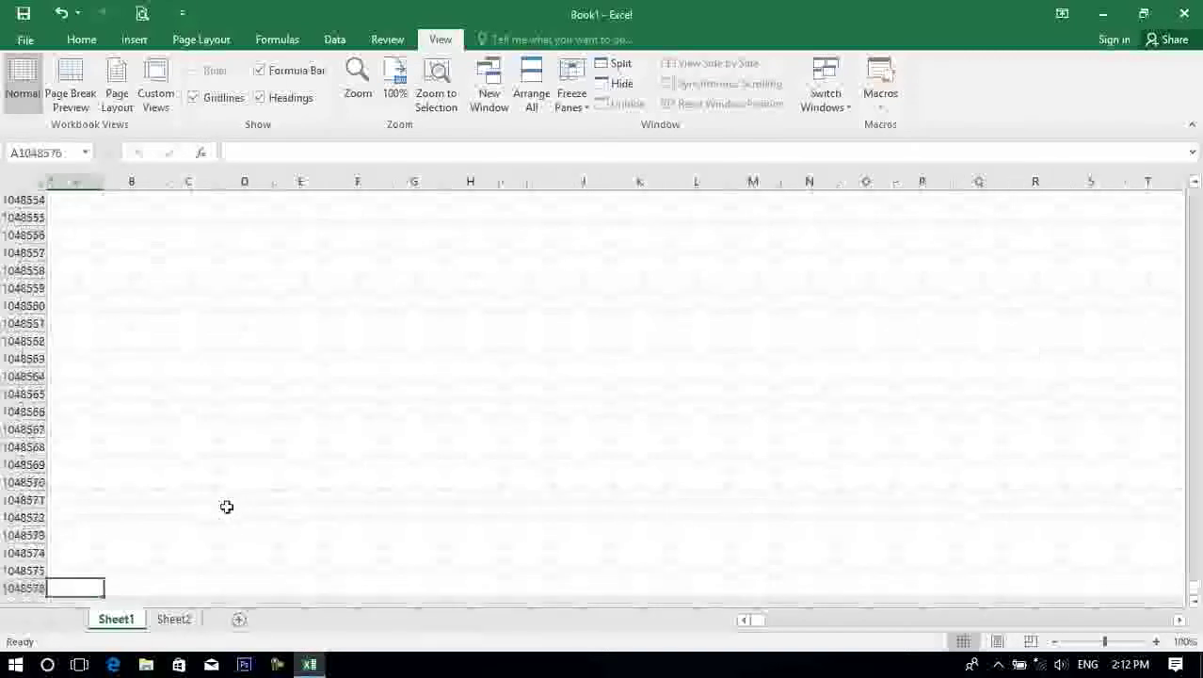
click(94, 553)
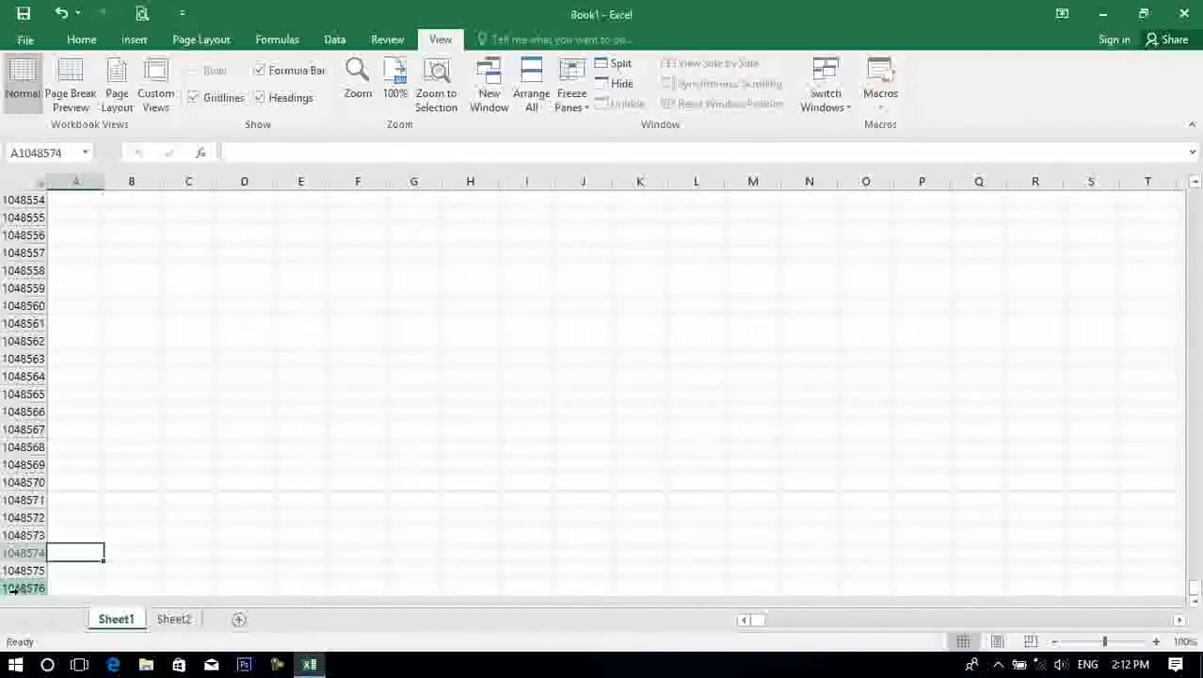
click(94, 586)
click(320, 517)
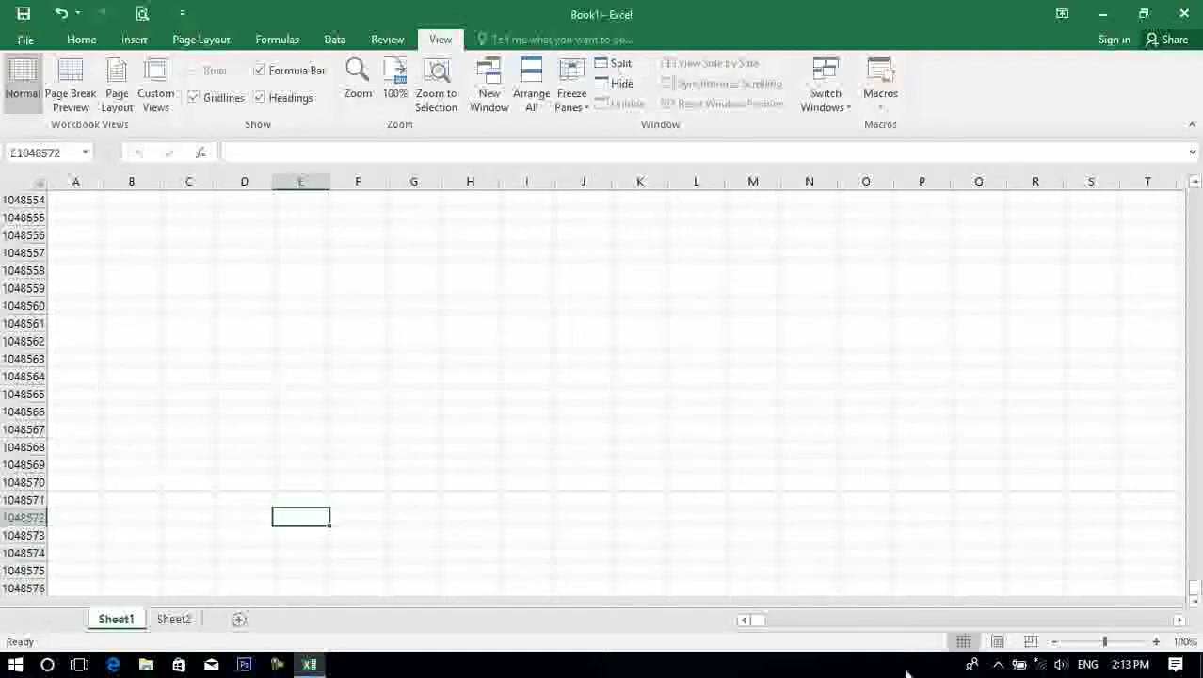
click(140, 549)
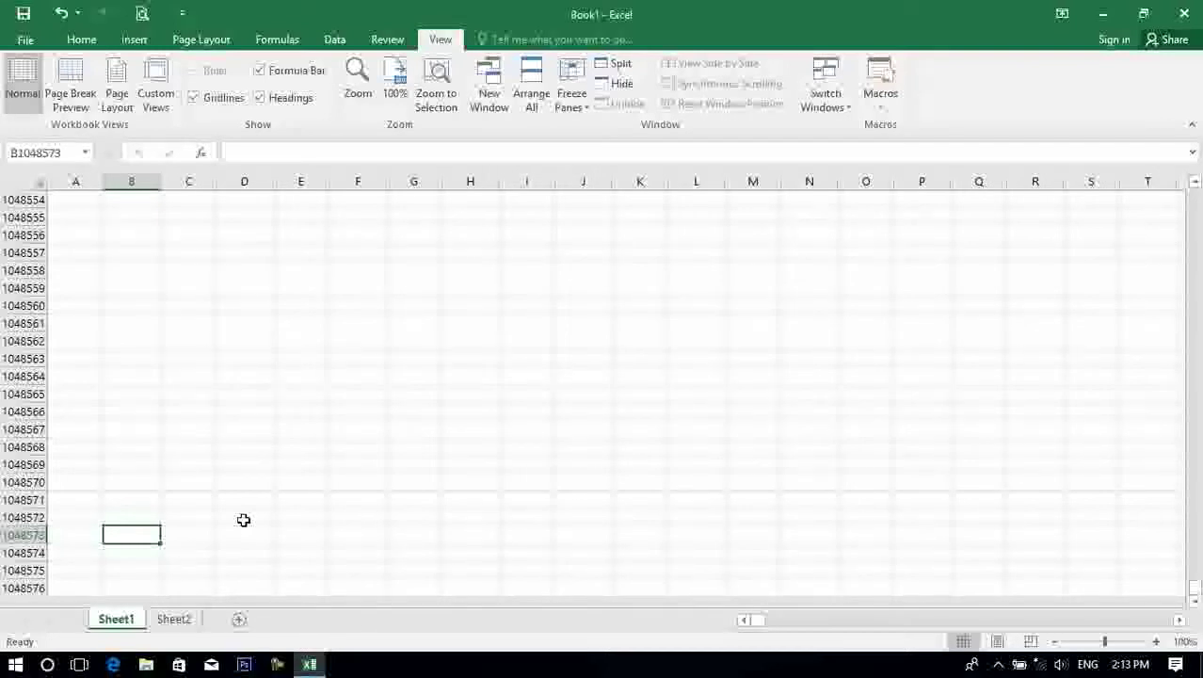
Add a new blank Sheet3 to the workbook.
click(179, 623)
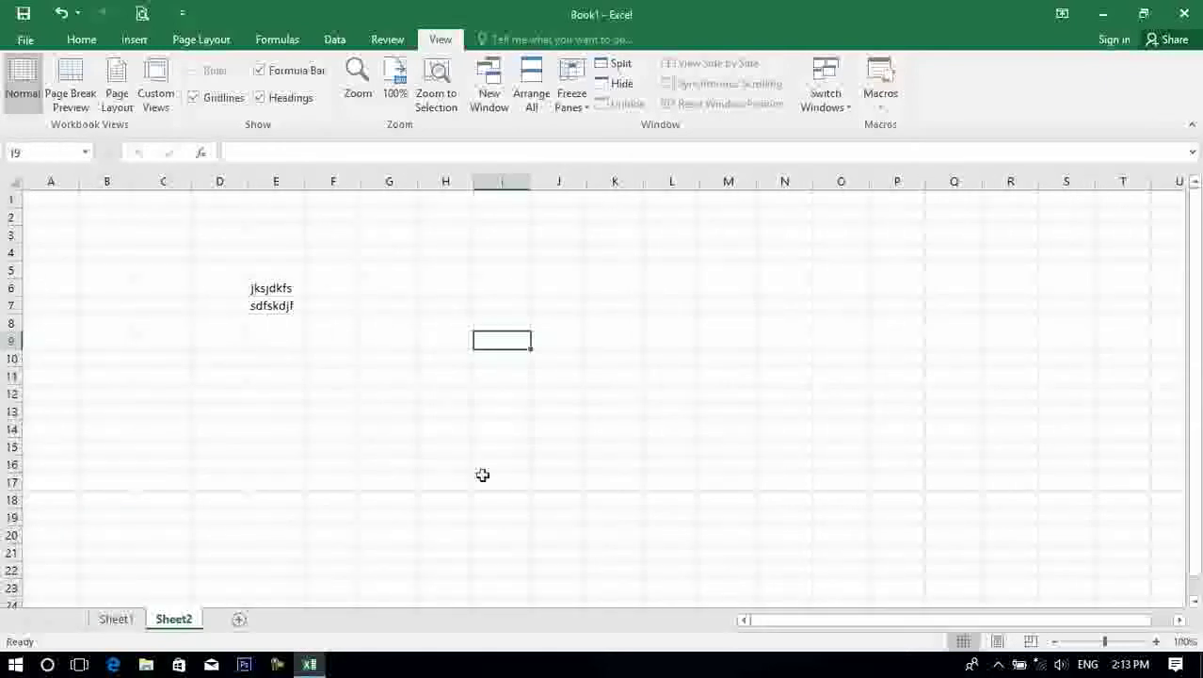
click(239, 620)
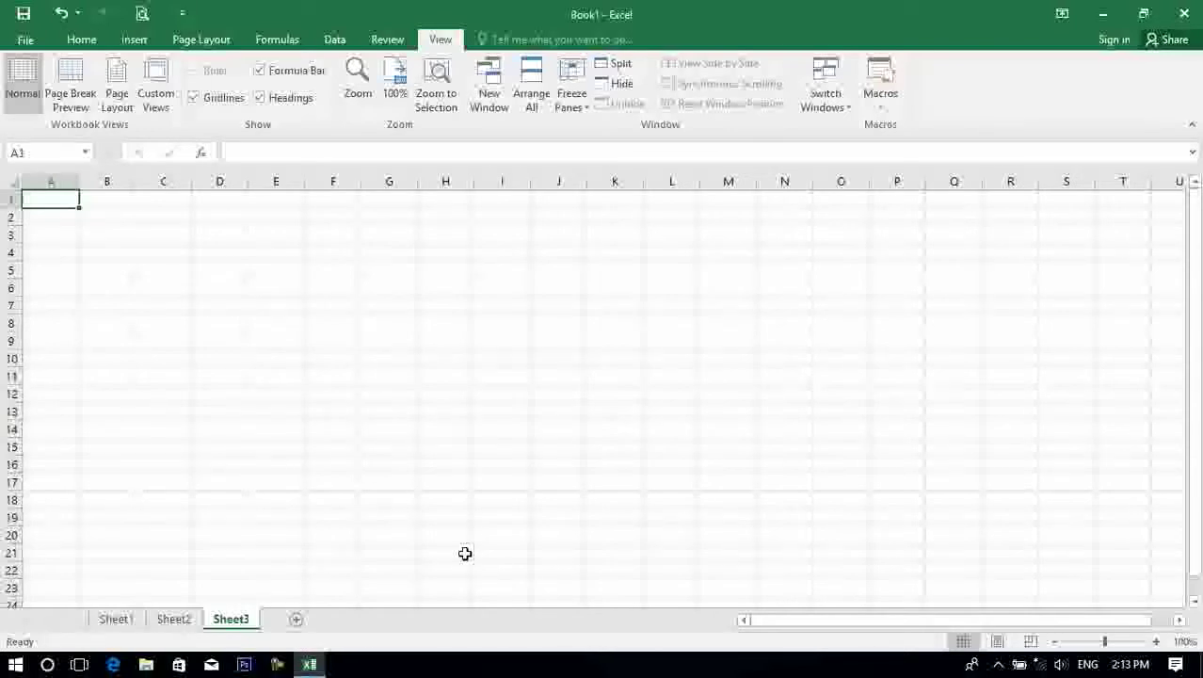
click(180, 391)
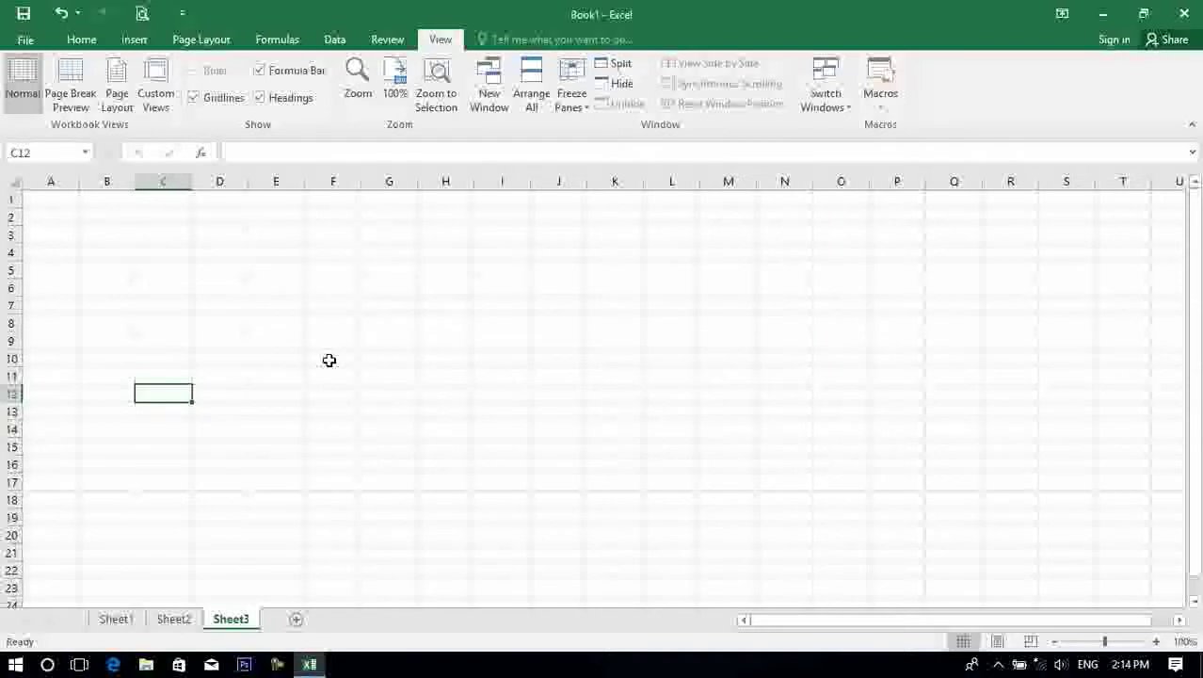
Clear the text in D6:E9 on Sheet2.
click(174, 619)
click(116, 619)
click(173, 618)
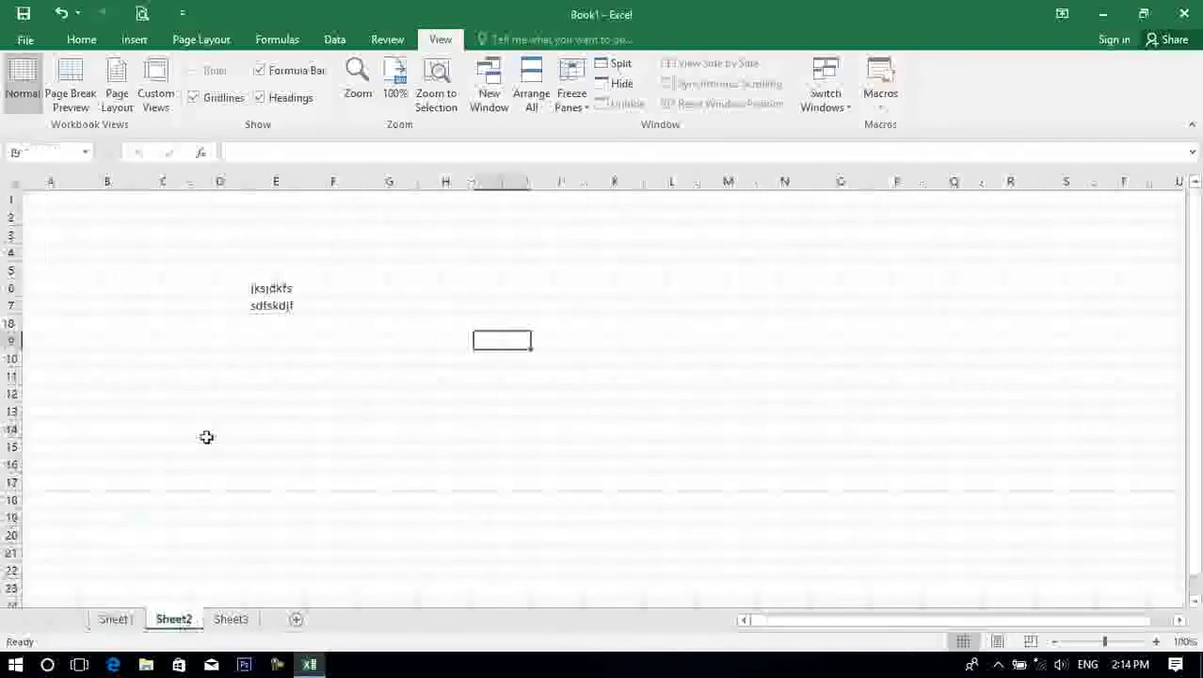
drag(212, 288, 304, 339)
key(Delete)
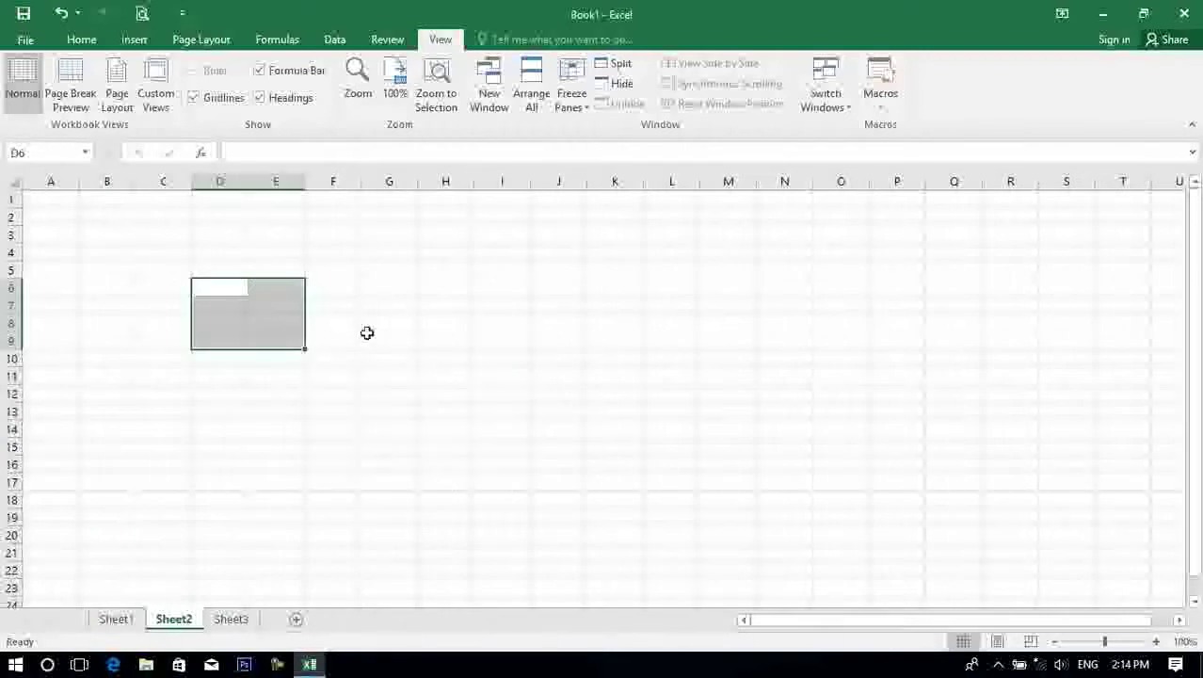
click(445, 340)
Go back to the top of Sheet1 and select A1.
click(116, 619)
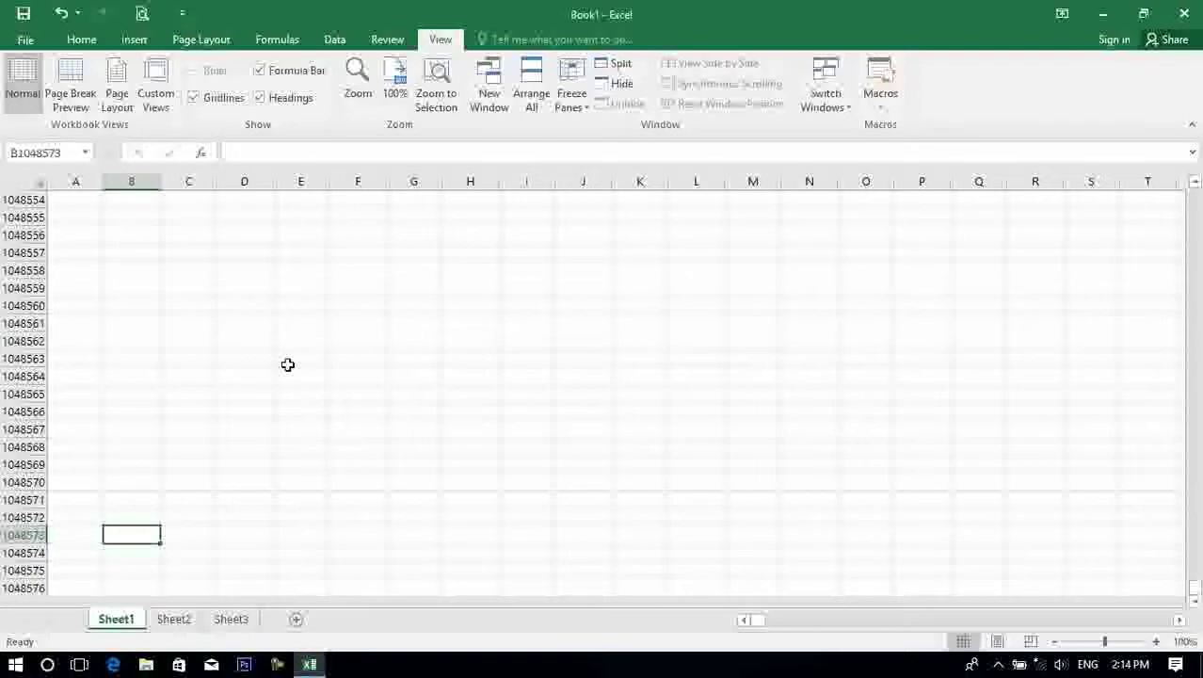
key(ctrl+Up)
click(254, 320)
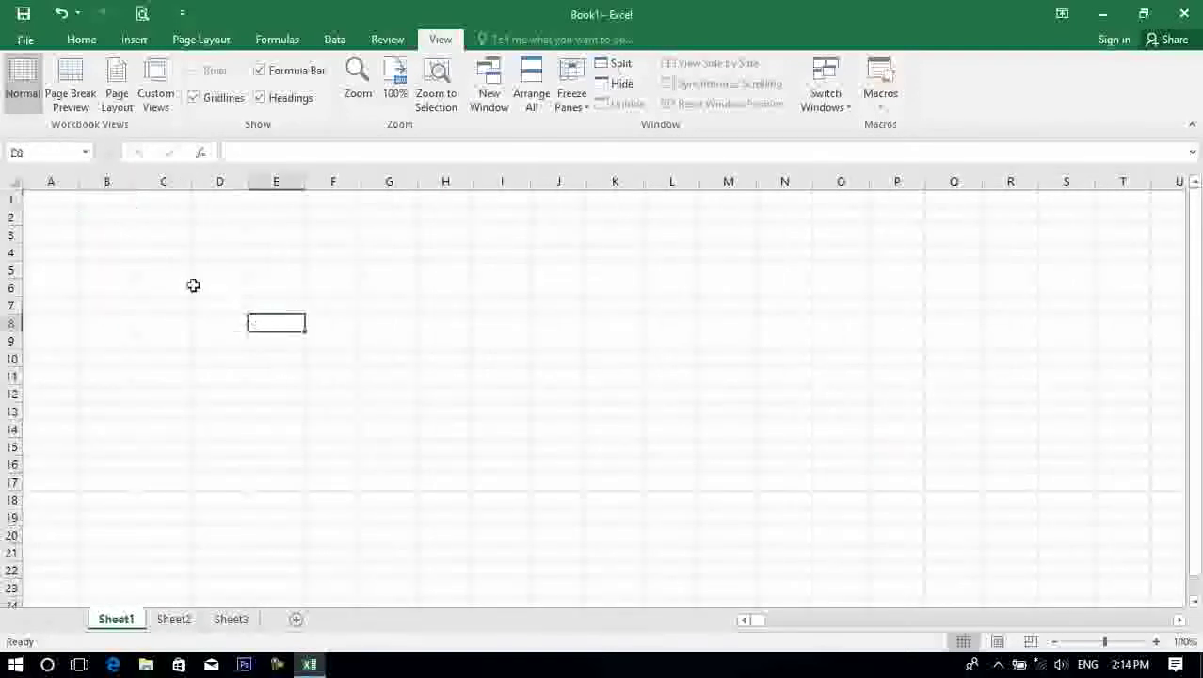
click(68, 199)
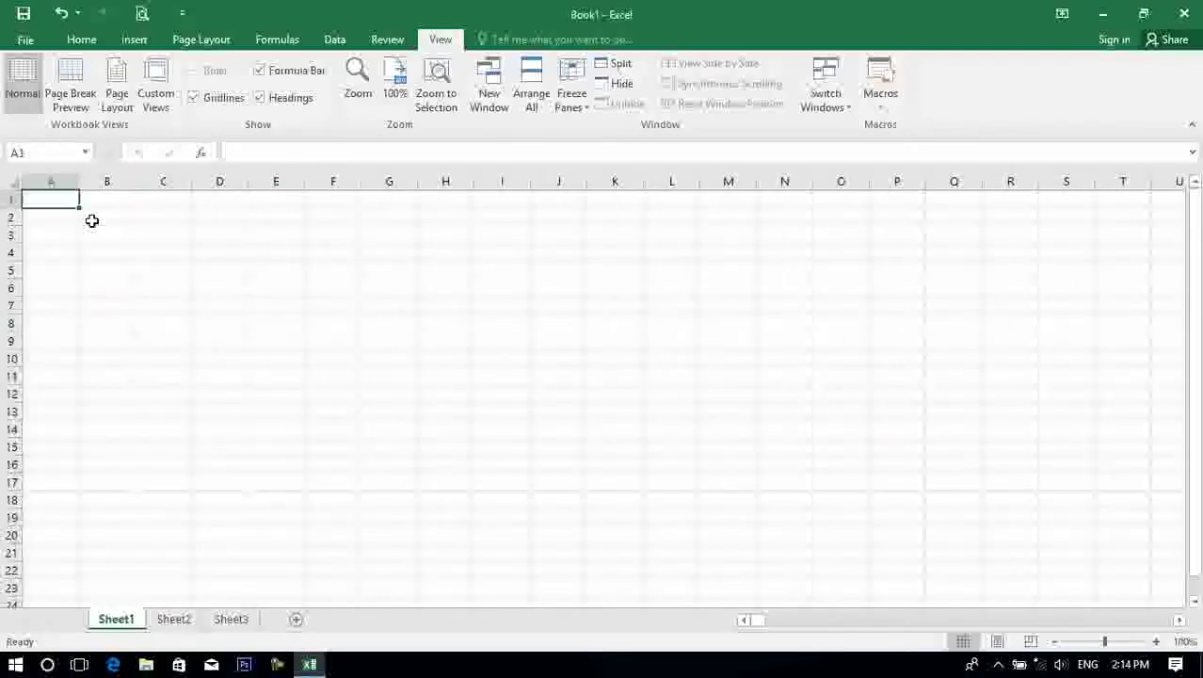
click(137, 229)
click(55, 200)
click(207, 231)
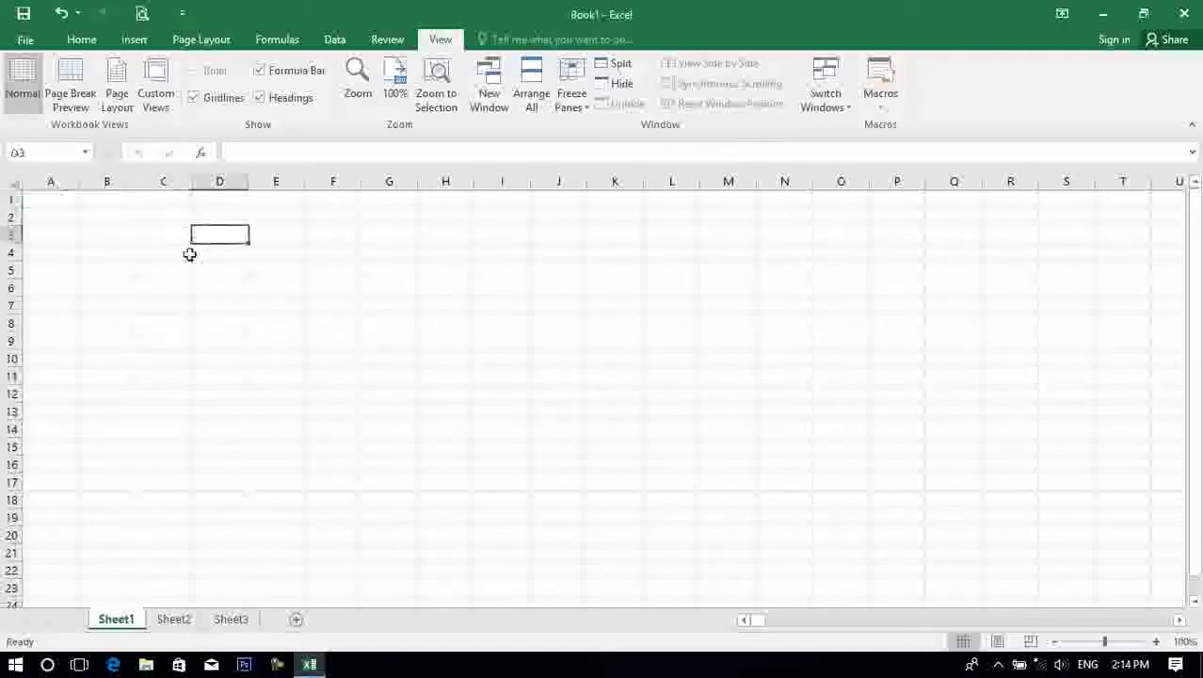
click(310, 307)
click(395, 273)
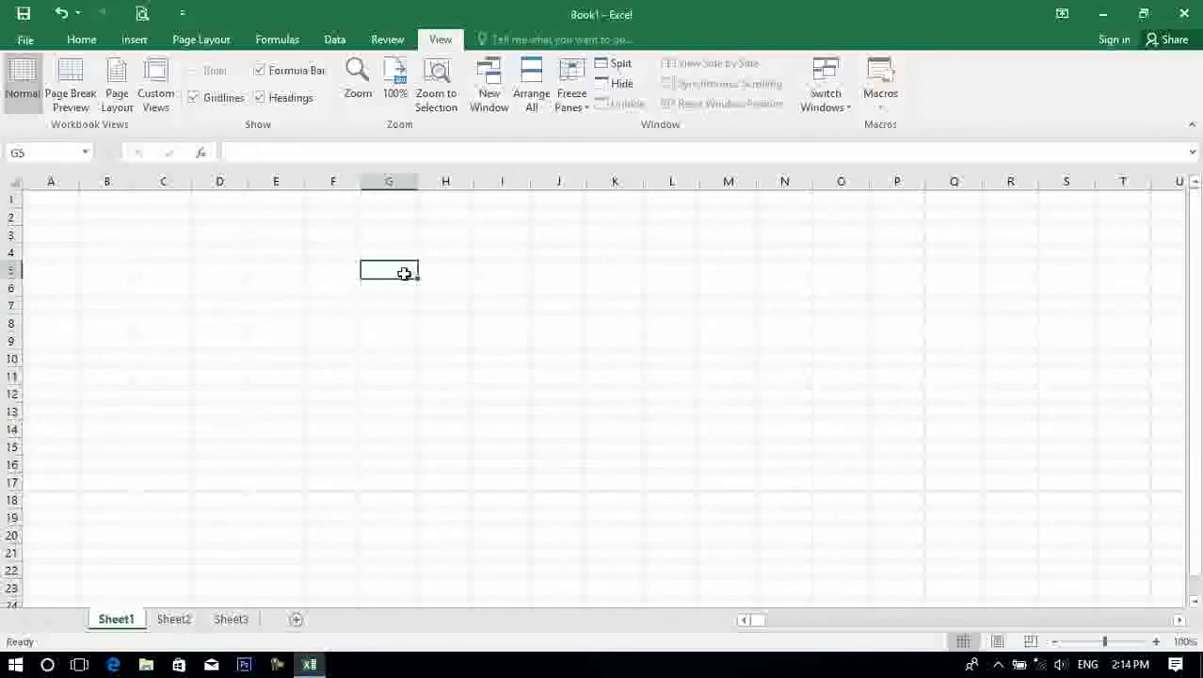
click(456, 335)
click(413, 254)
click(398, 273)
click(394, 253)
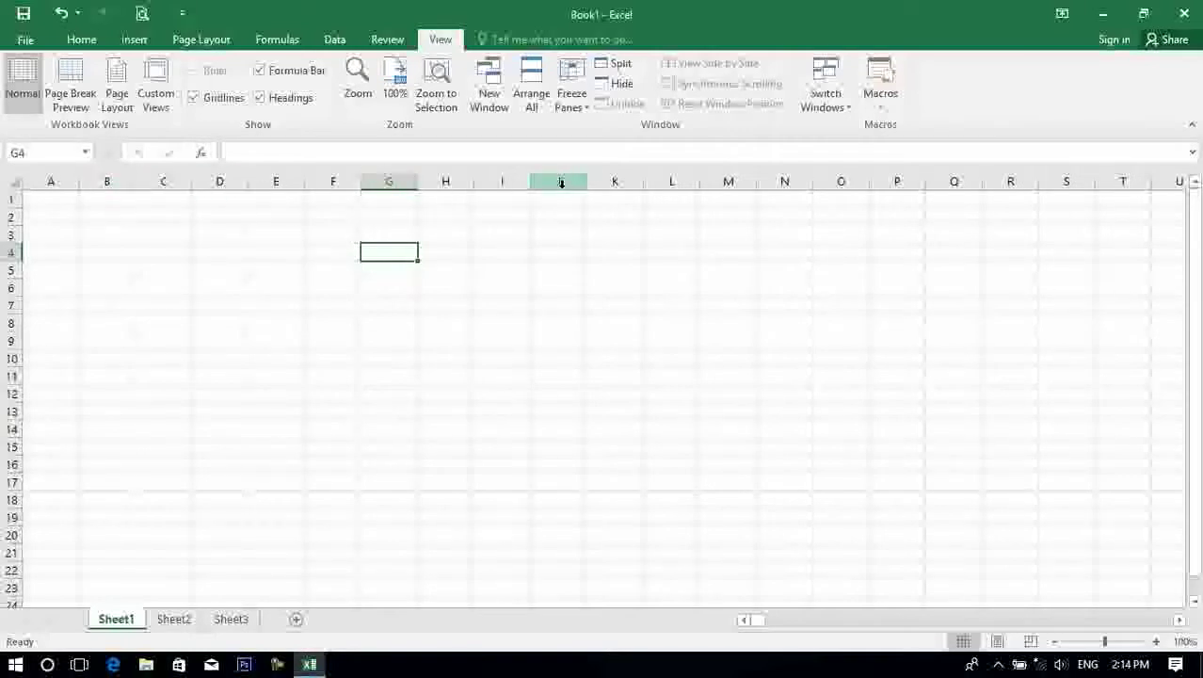
click(156, 325)
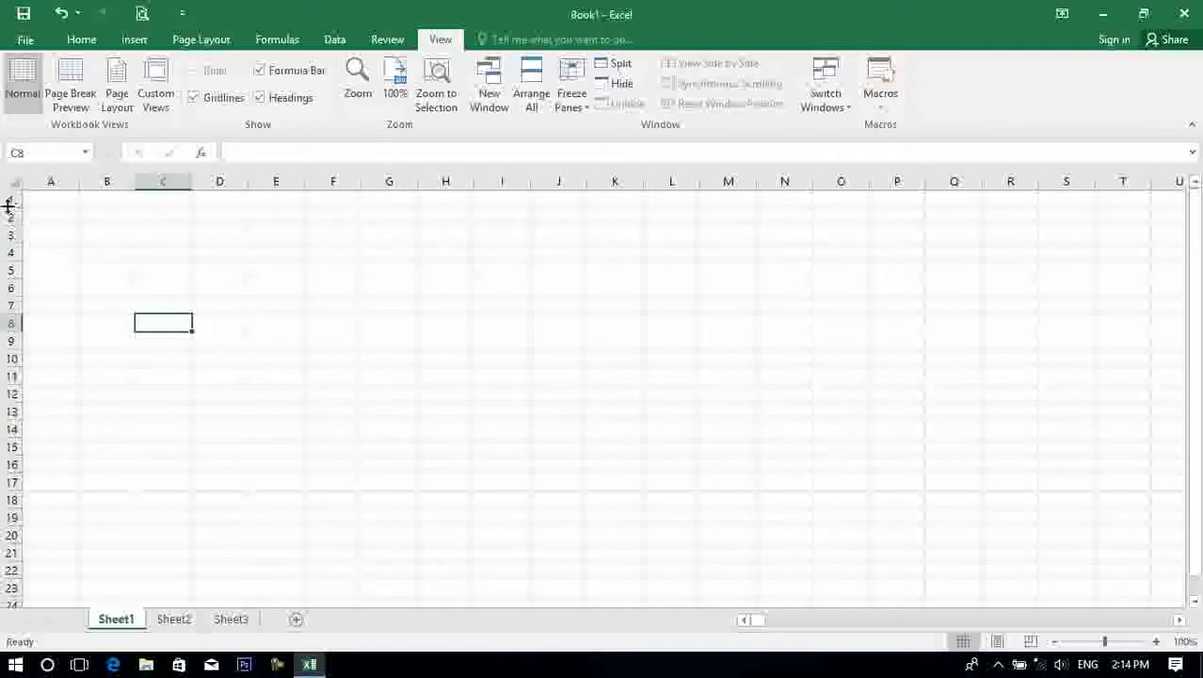
click(405, 243)
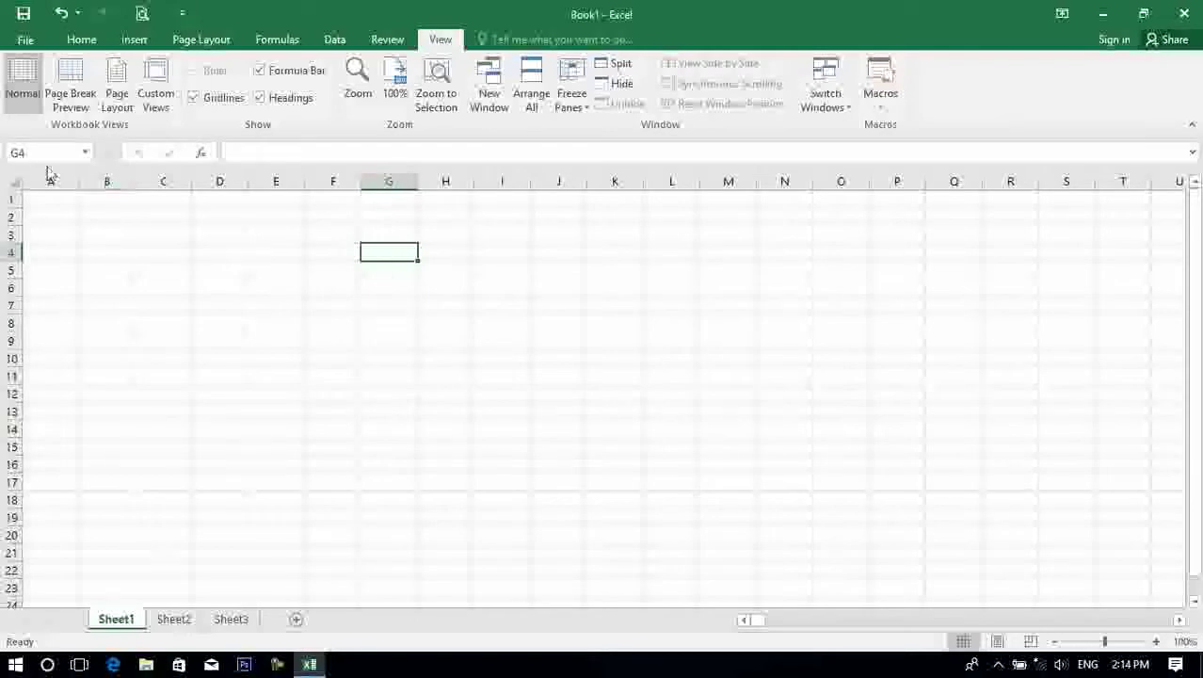
click(207, 234)
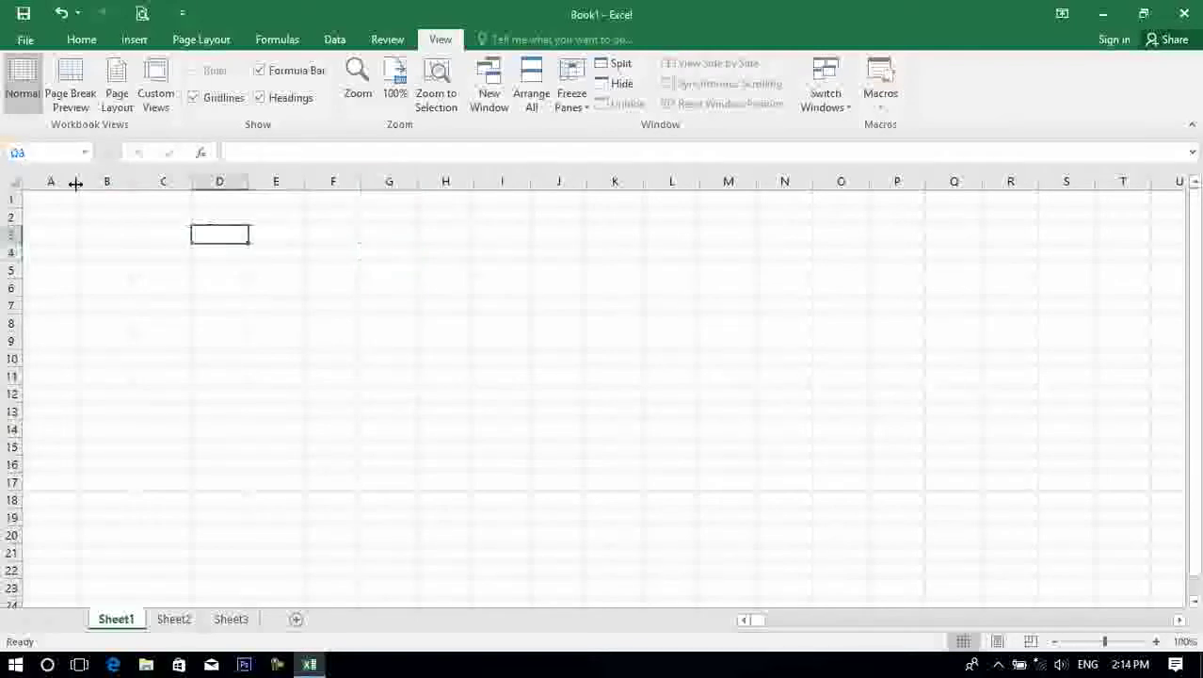
click(275, 202)
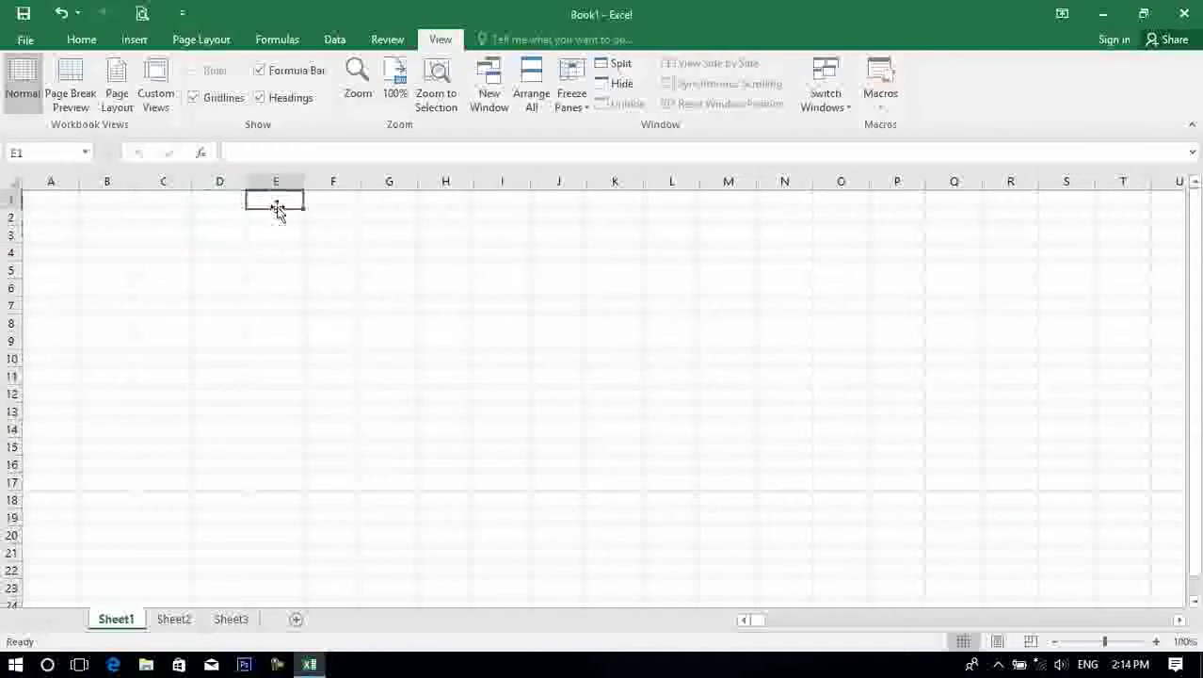
click(293, 250)
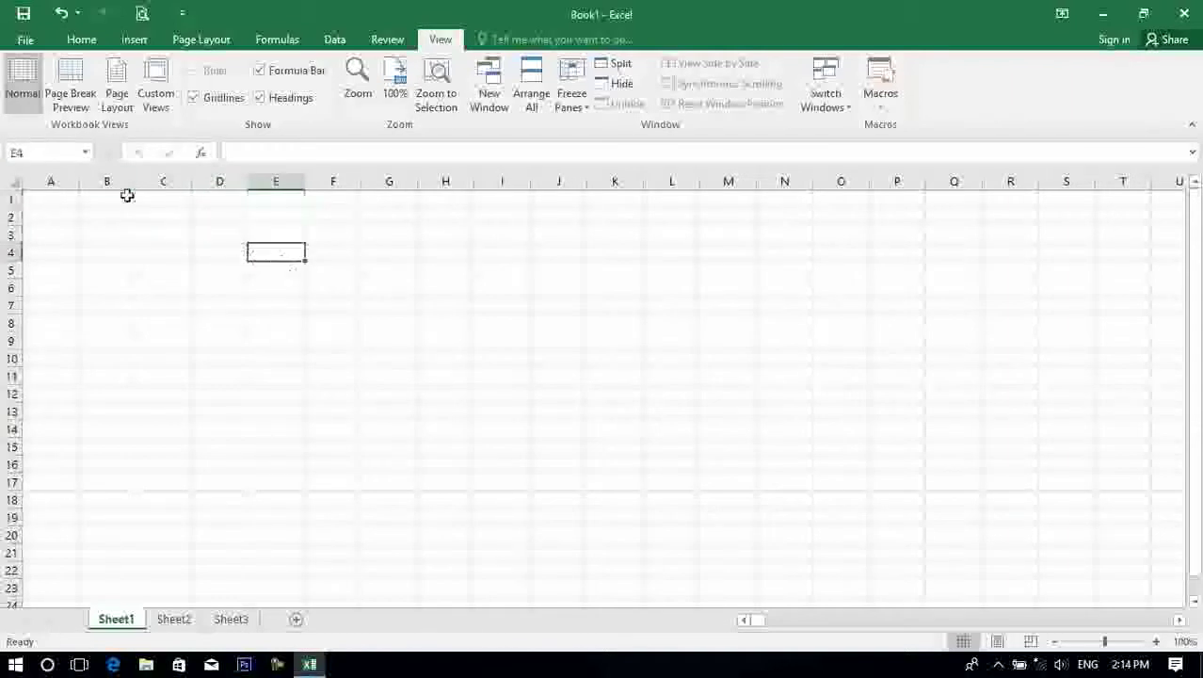
click(162, 304)
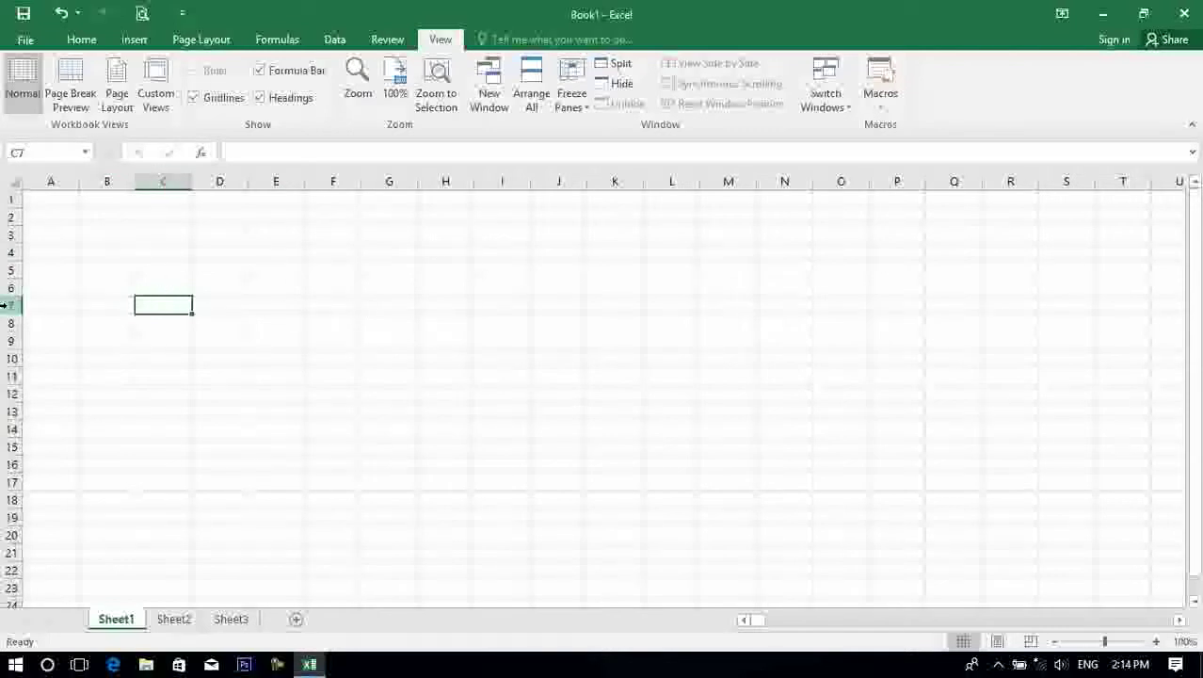
click(607, 269)
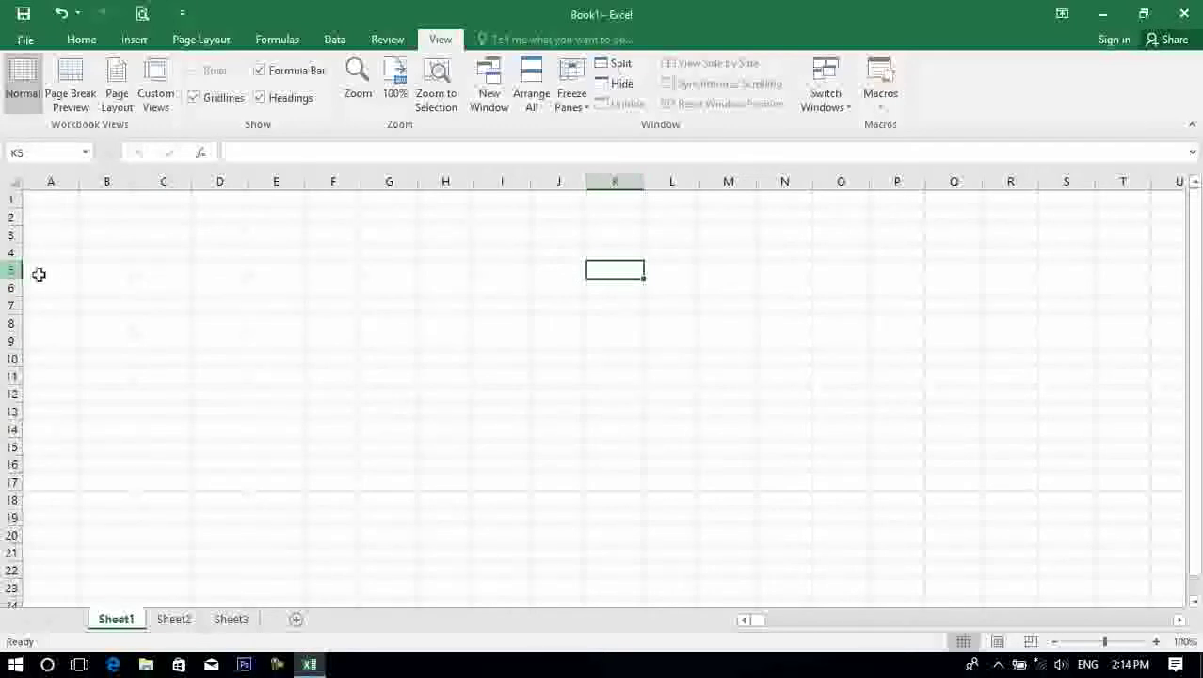
click(64, 200)
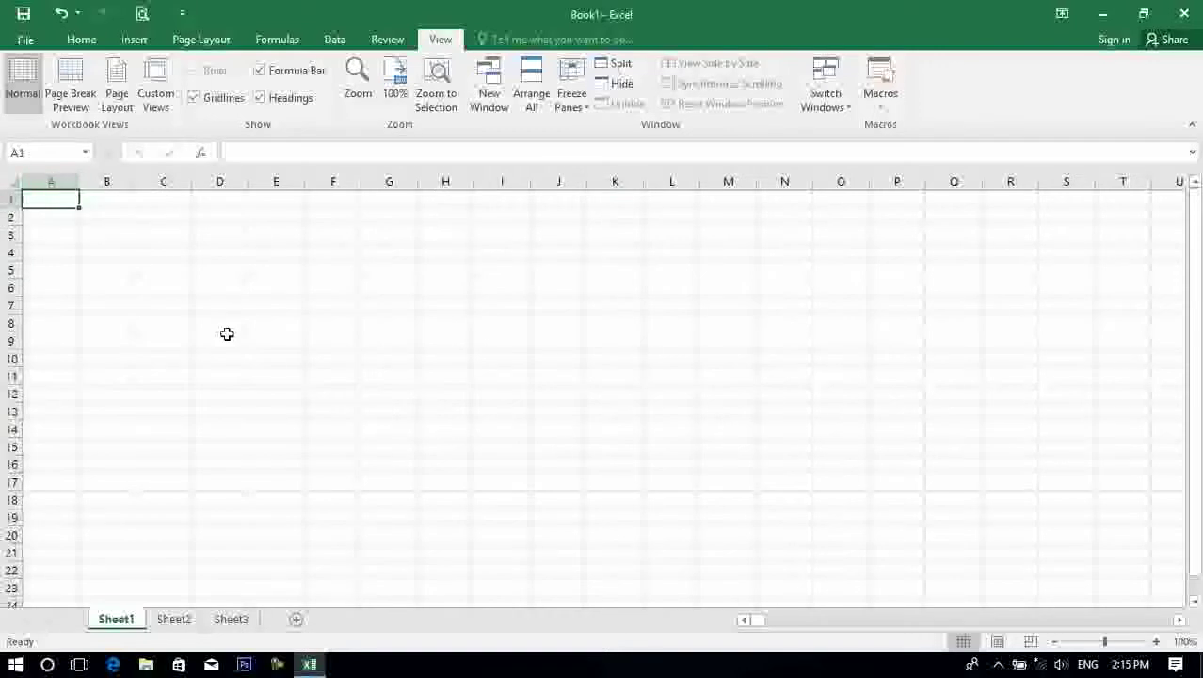
click(350, 325)
click(458, 284)
click(508, 324)
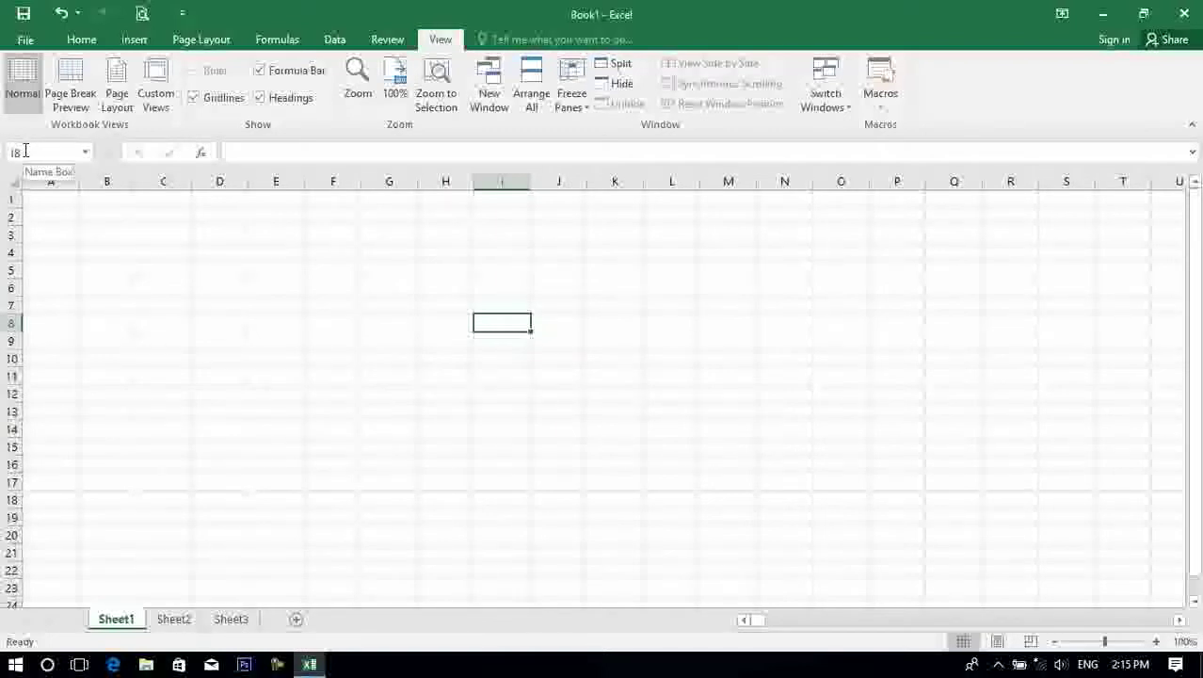
click(591, 327)
click(518, 273)
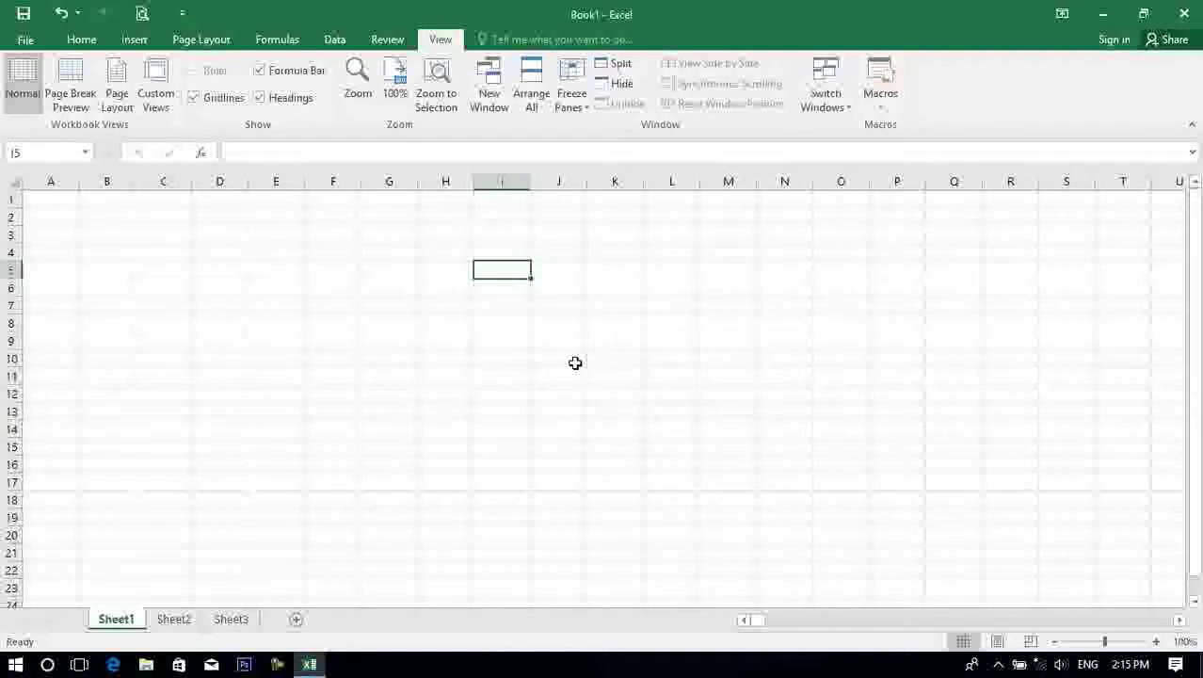
click(345, 341)
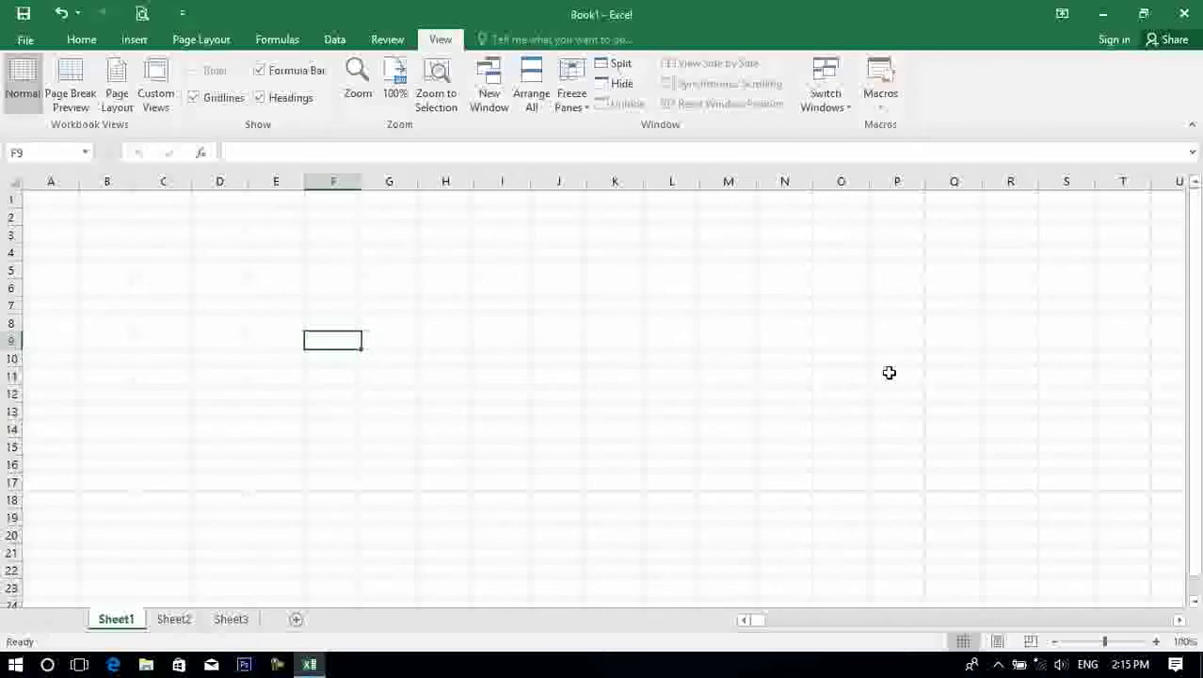
Enter 'kdkfjdkfjskd' in F9, 'dfhjksdfjksd' in P8 and 'sdfsdjfkjsdk' in K8, then select that block.
text(kdkfjdkfjskd)
click(886, 320)
text(dfhjksdfjksd)
click(626, 320)
text(sdfsdjfkjsdk)
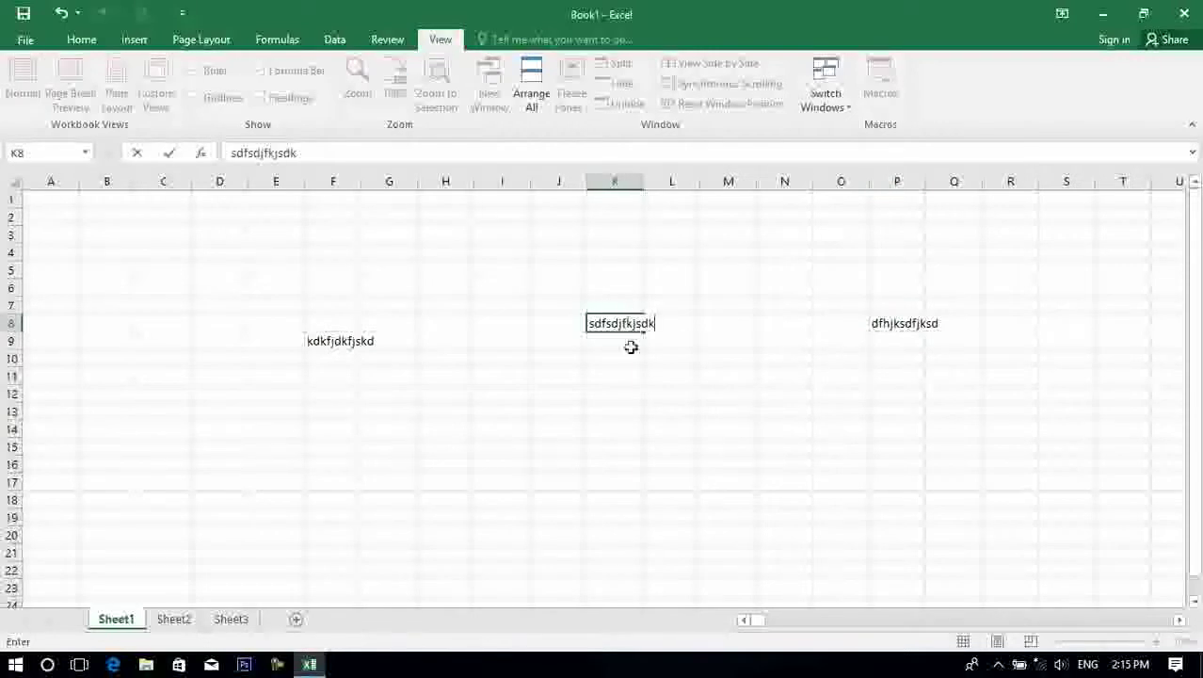
click(649, 446)
drag(220, 232, 1039, 440)
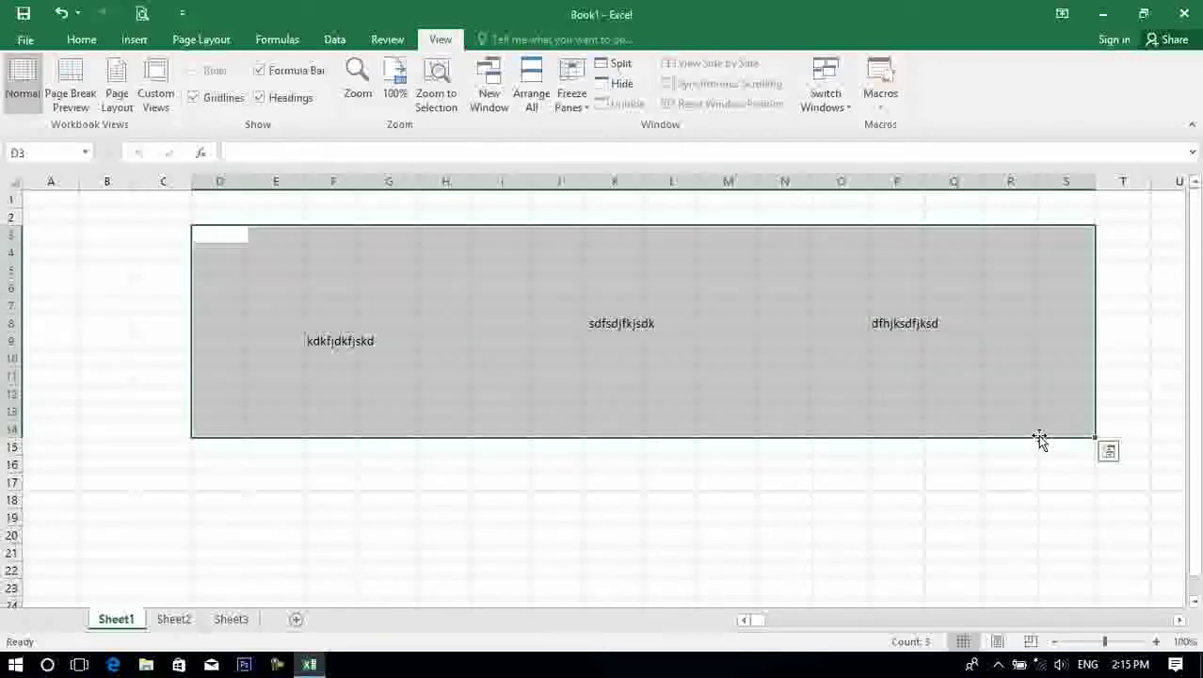
Delete the placeholder text from F9, K8 and P8, leaving E6 selected.
key(Delete)
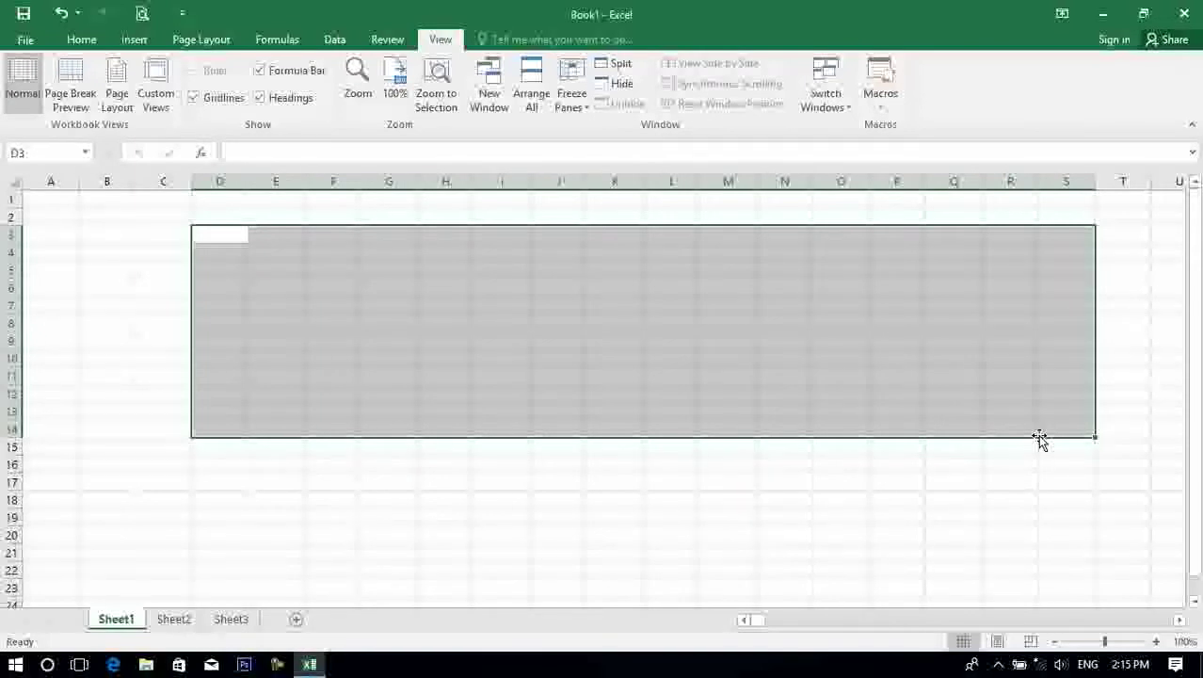
click(726, 466)
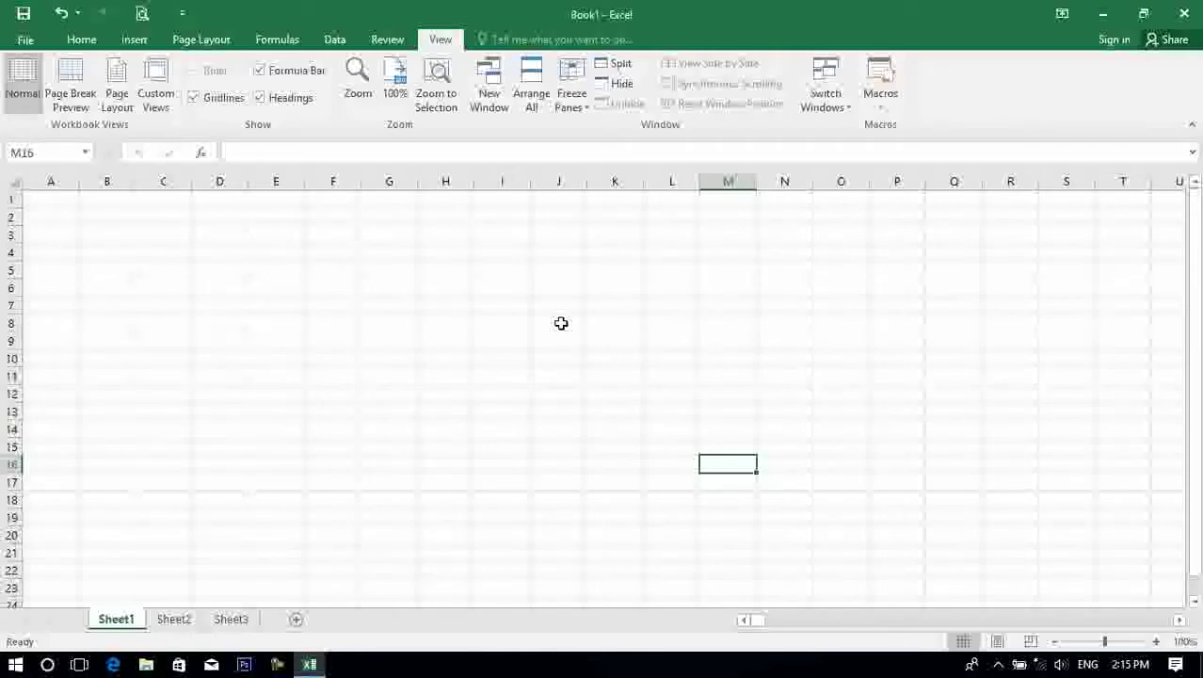
click(410, 321)
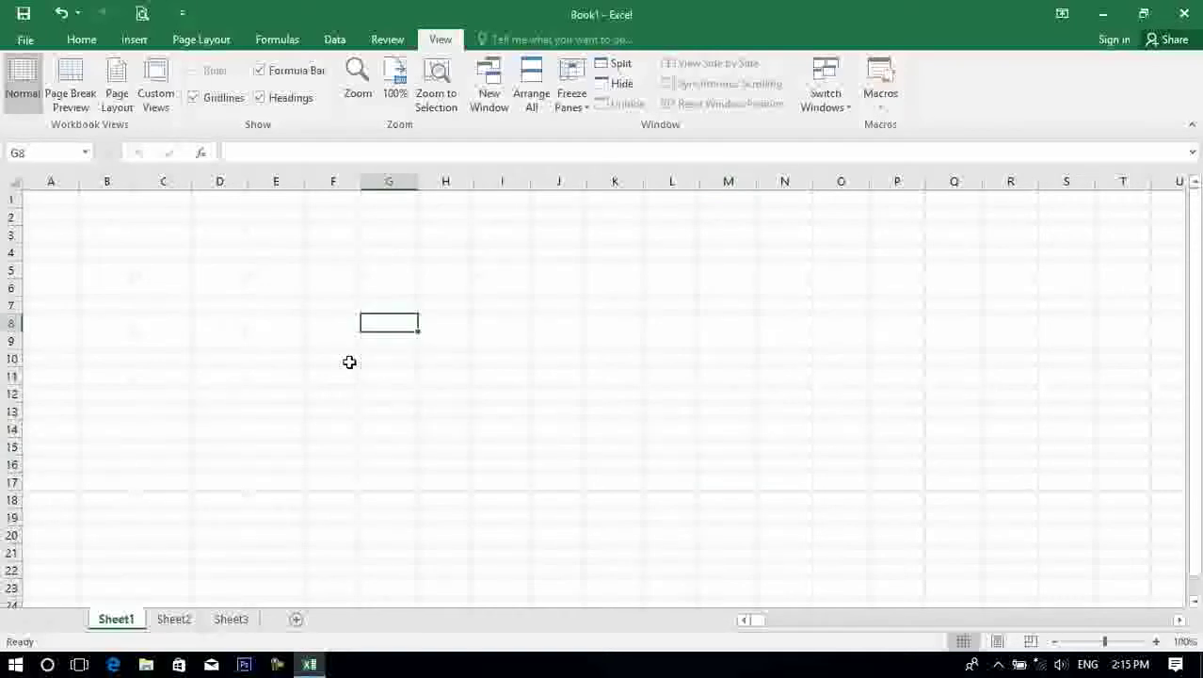
click(385, 393)
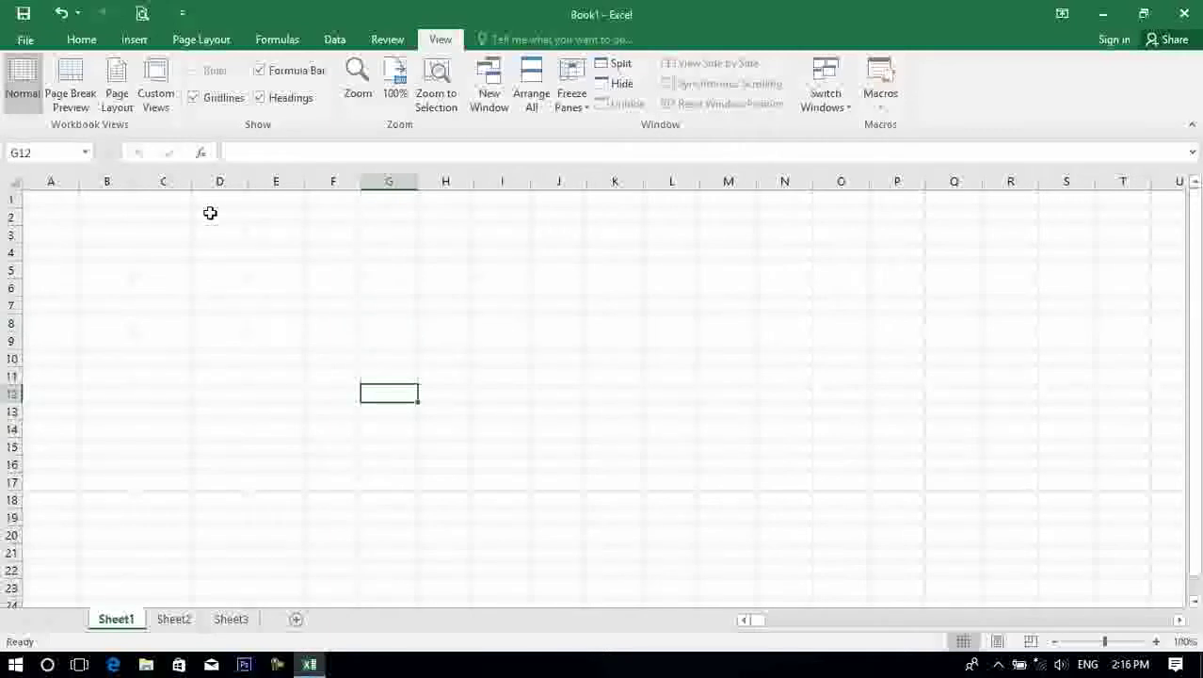
click(324, 307)
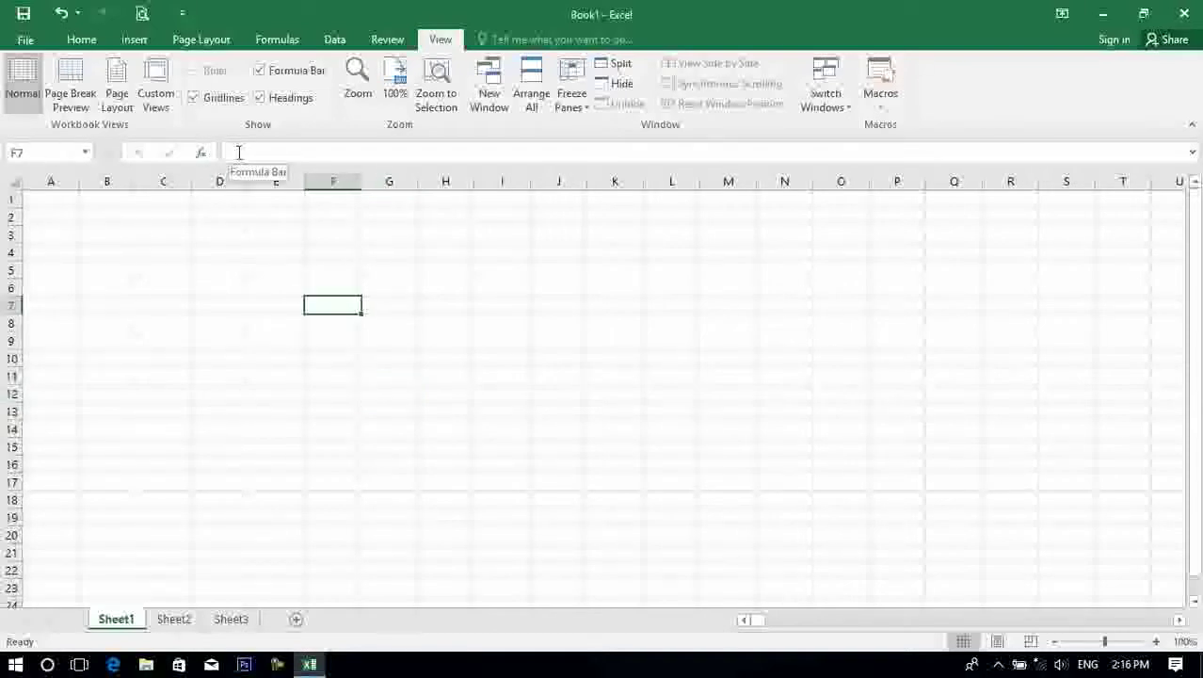
click(234, 303)
click(255, 236)
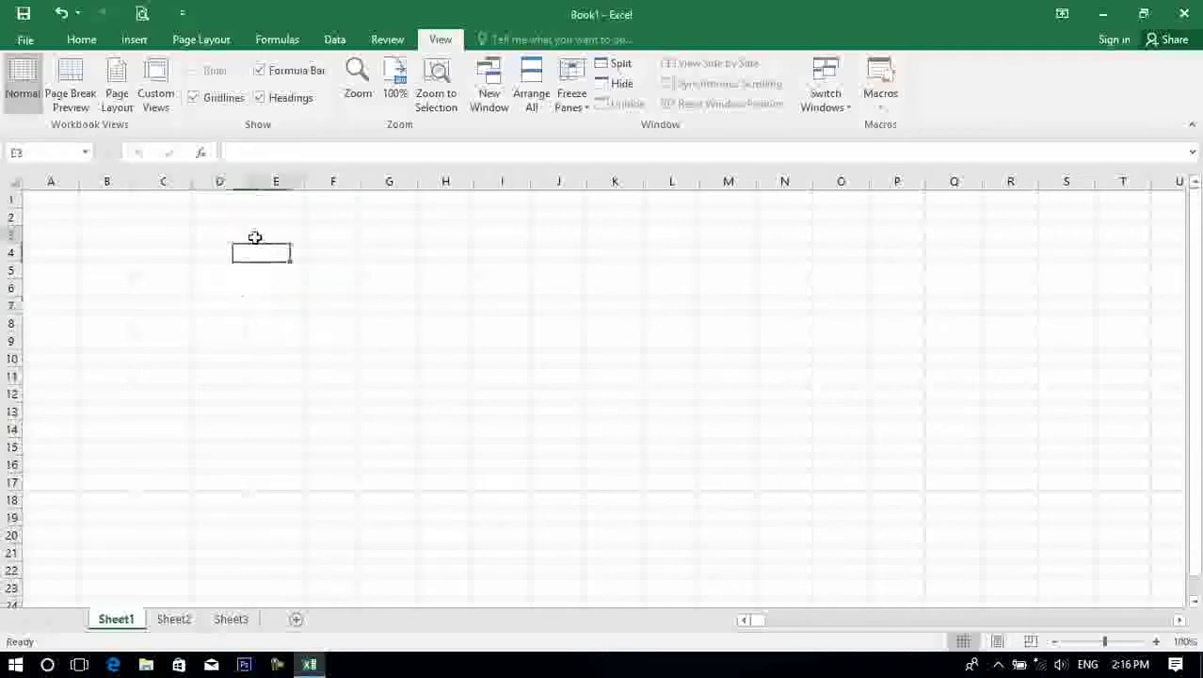
click(259, 290)
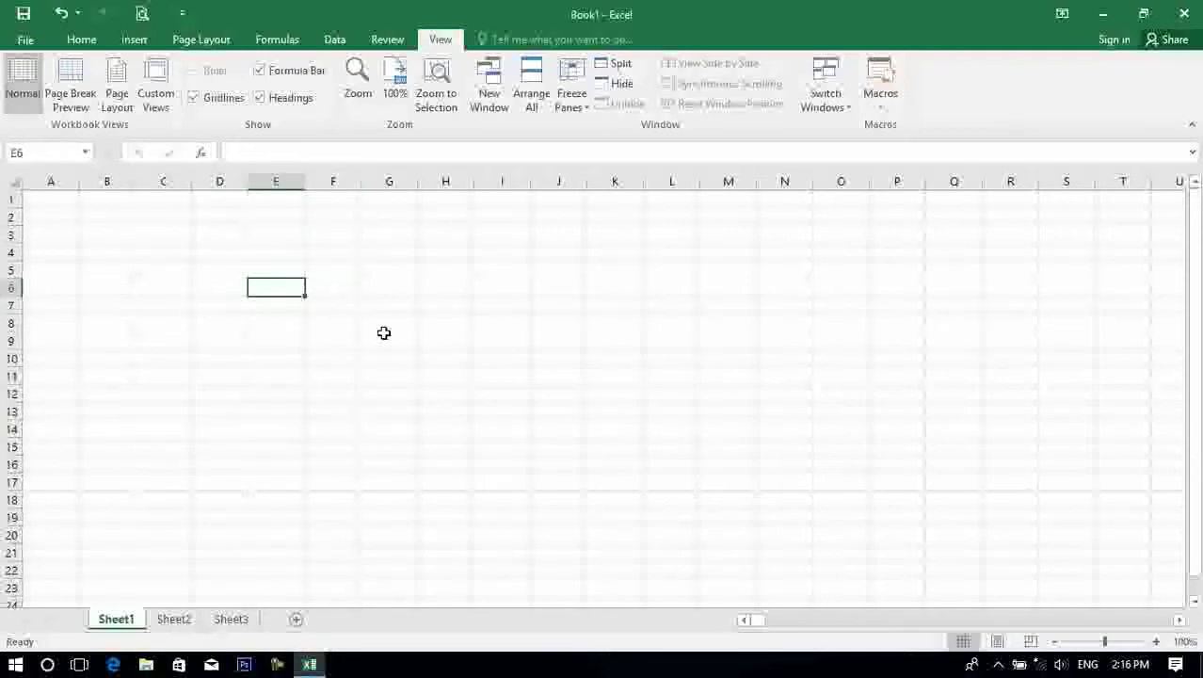
Enter 234, 23, 4, 234, 23, 4, 23, 423, 4, 23, 42, 34, 23 in E6:E18 and total them with =SUM(E6:E18) in E19.
text(234 23 4 234 23 4 23 423 4 23 42 34 23)
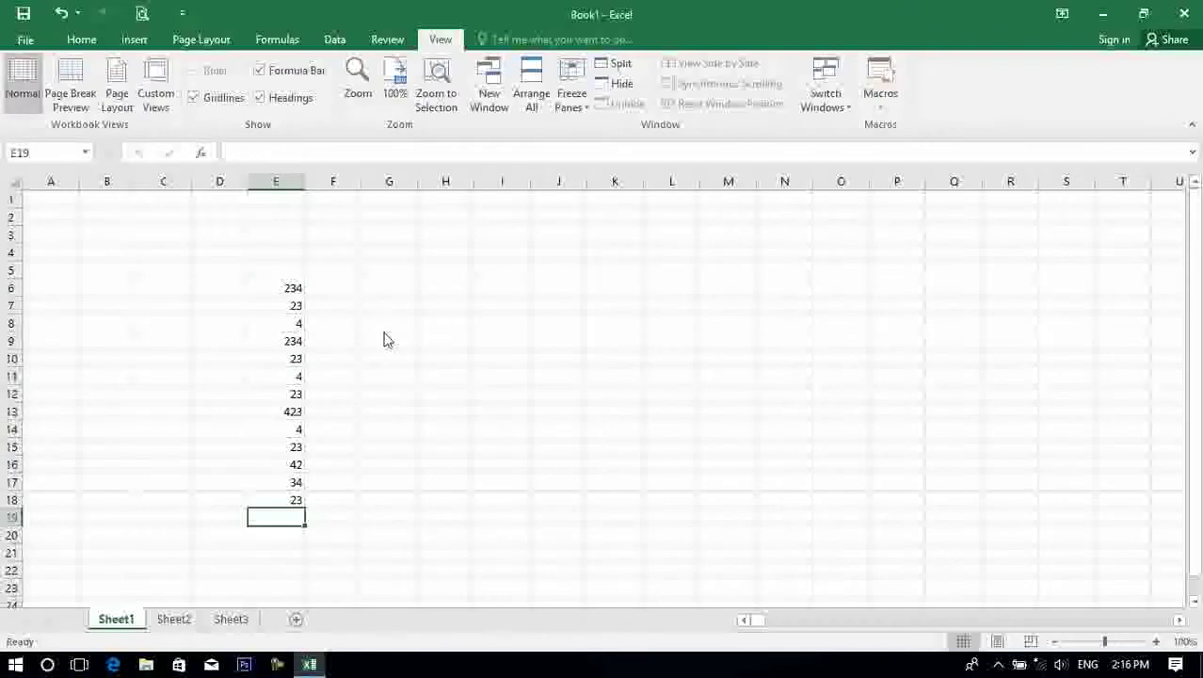
key(alt+equal)
key(Return)
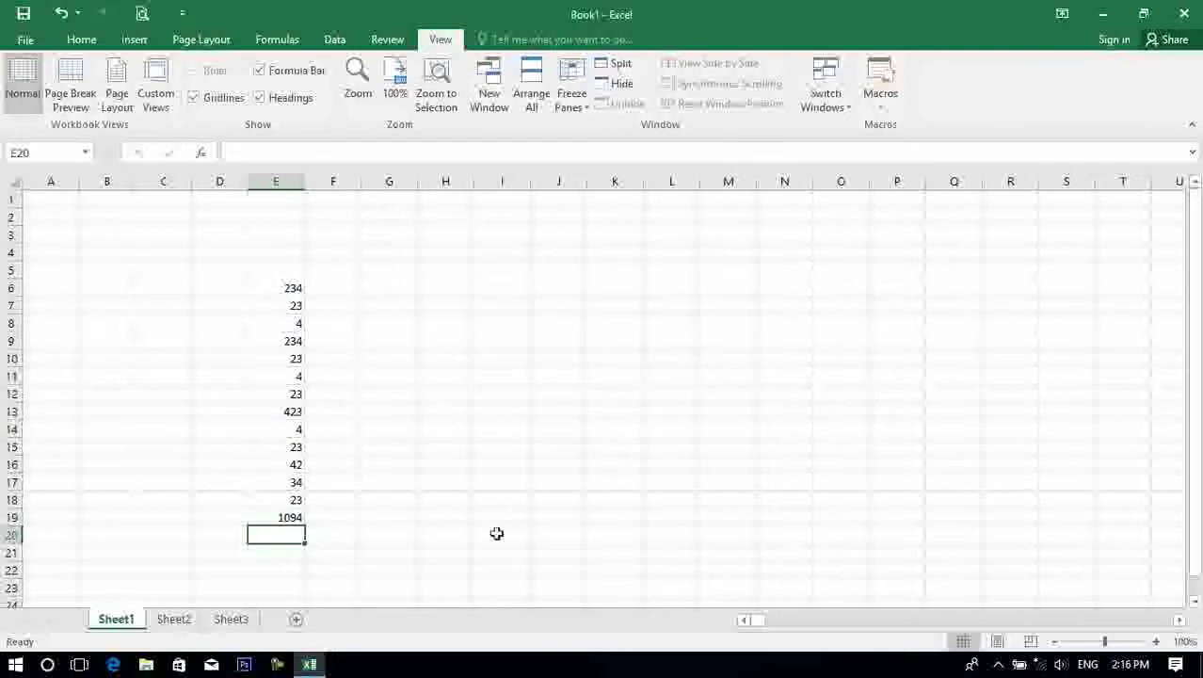
click(288, 516)
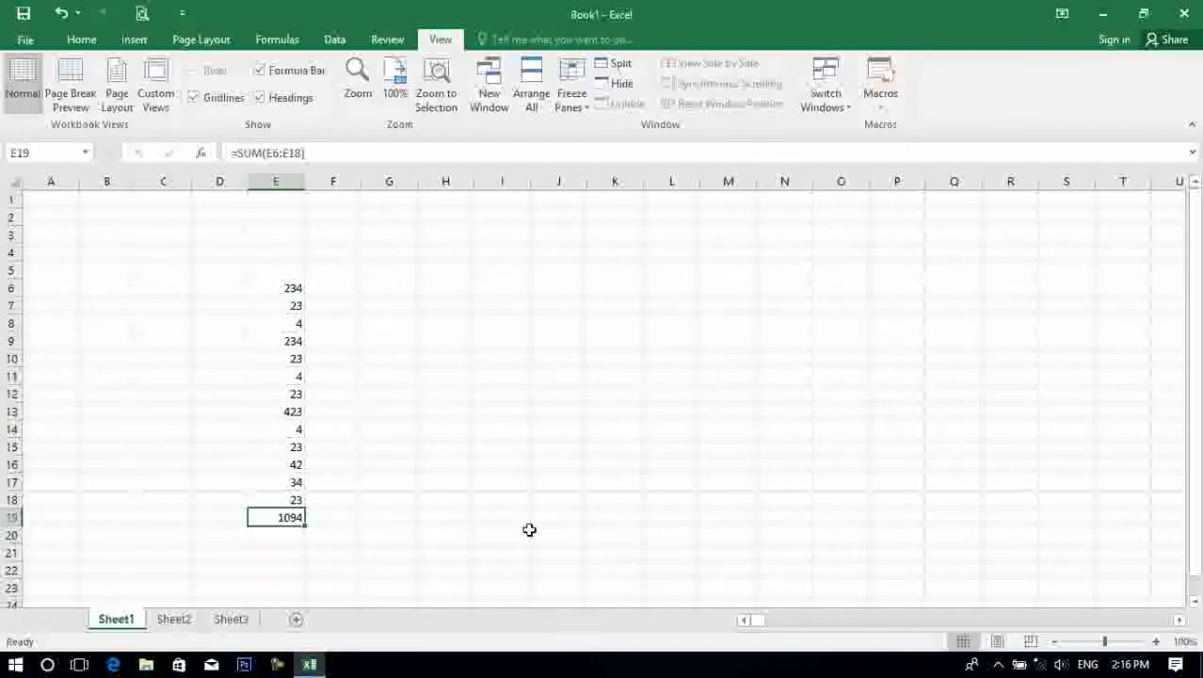
click(348, 528)
click(288, 516)
click(448, 512)
click(296, 518)
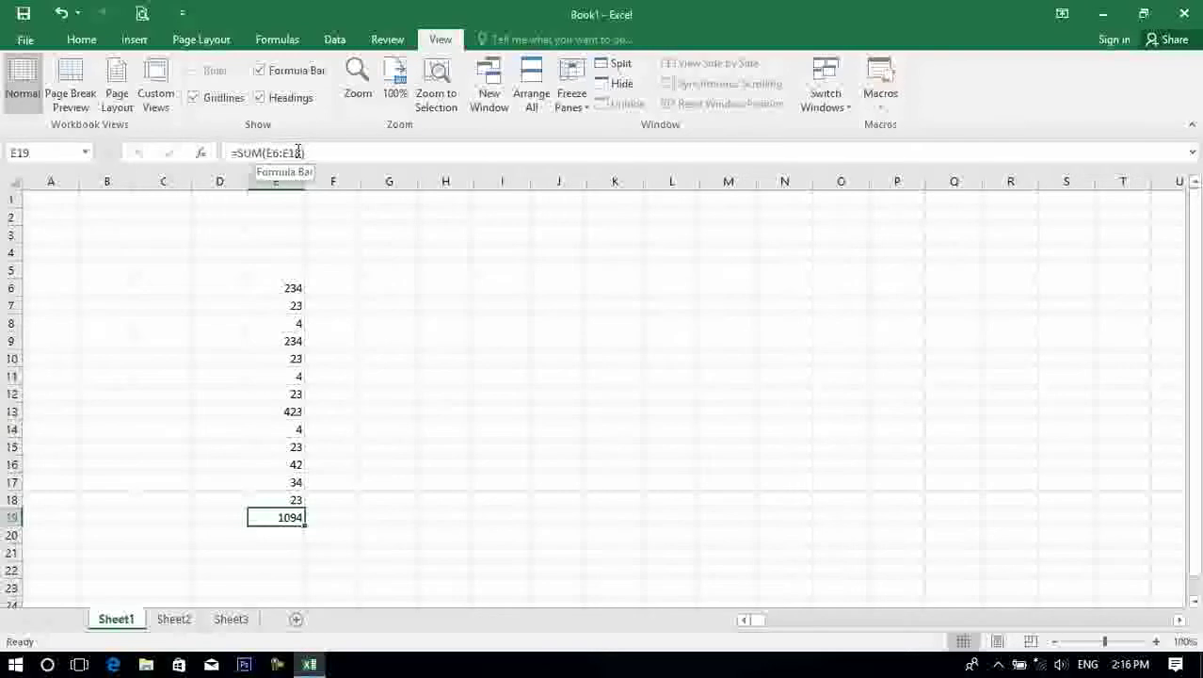
click(389, 395)
Select E6:E18 and inspect the =SUM(E6:E18) formula in E19.
click(287, 285)
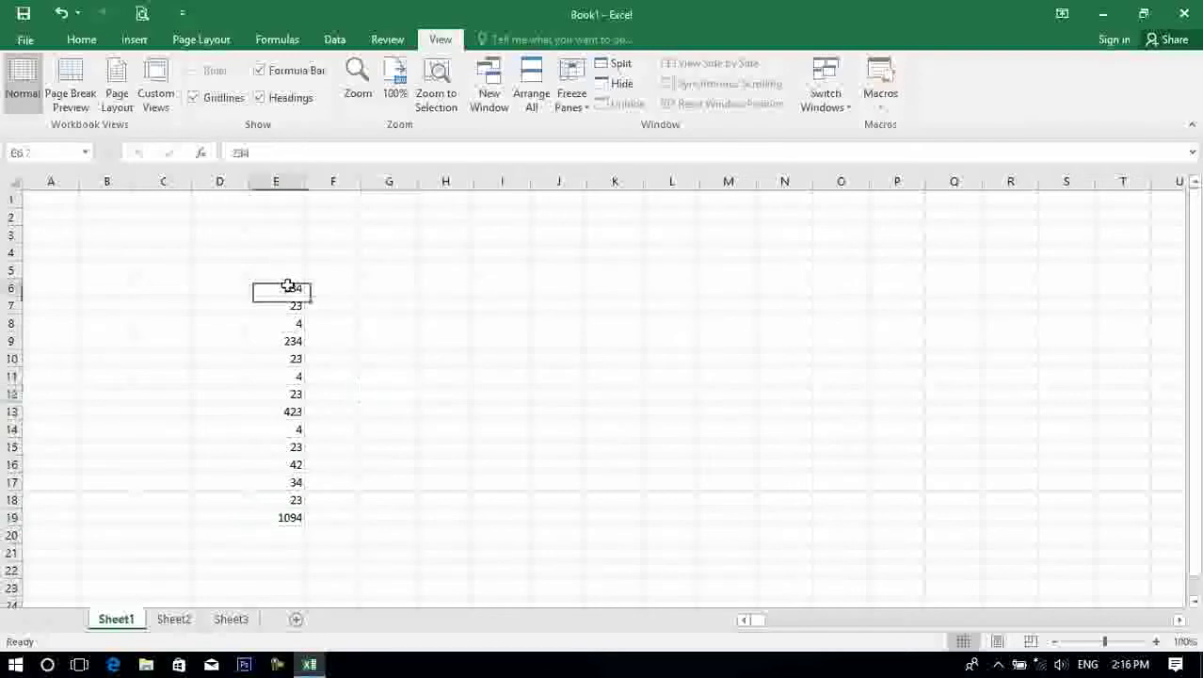
click(362, 323)
mouse_move(274, 287)
mouse_down()
mouse_move(281, 376)
mouse_move(267, 493)
mouse_up()
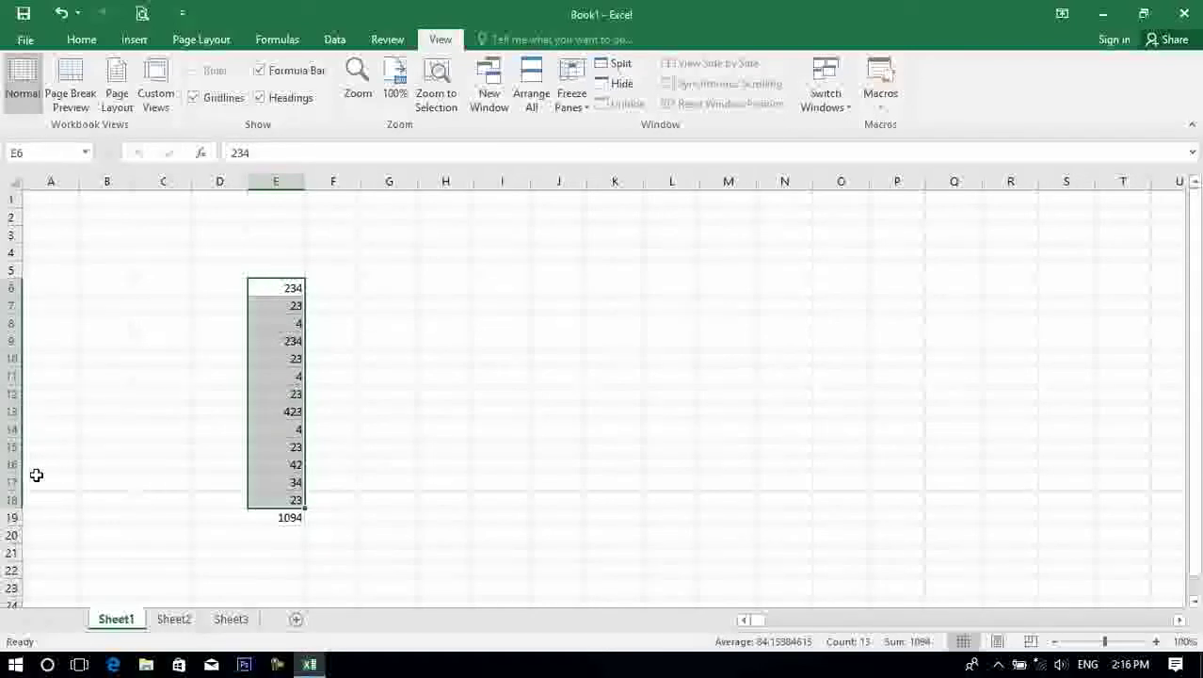
click(671, 377)
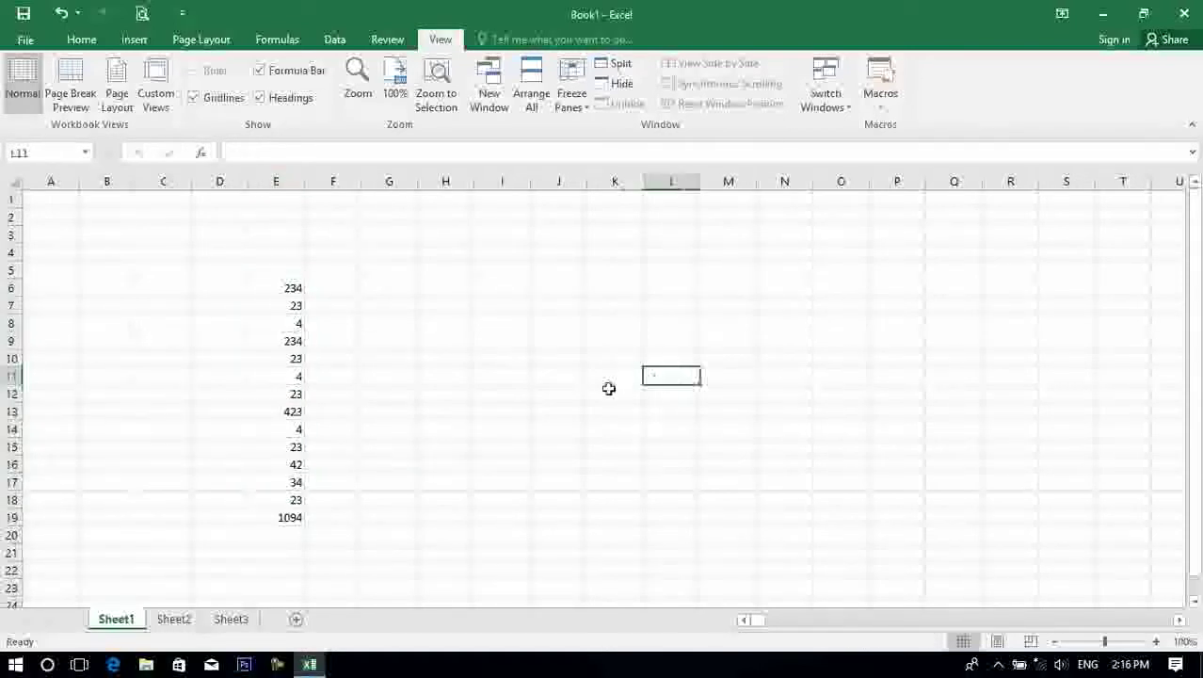
click(284, 516)
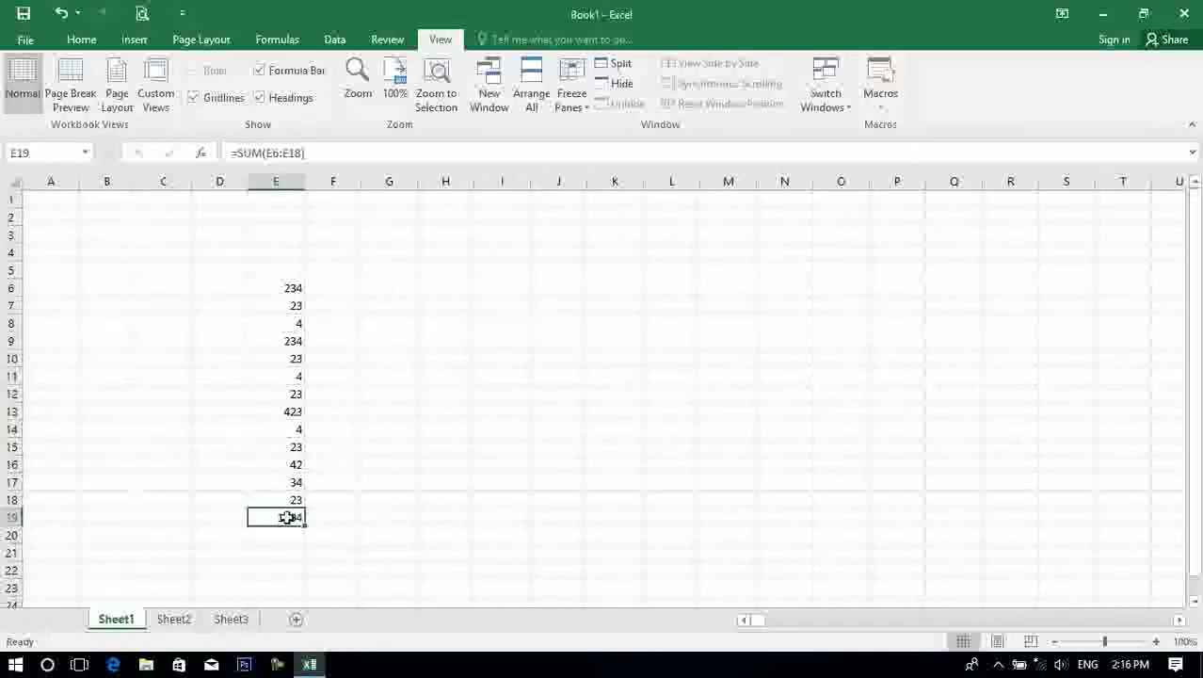
double_click(285, 516)
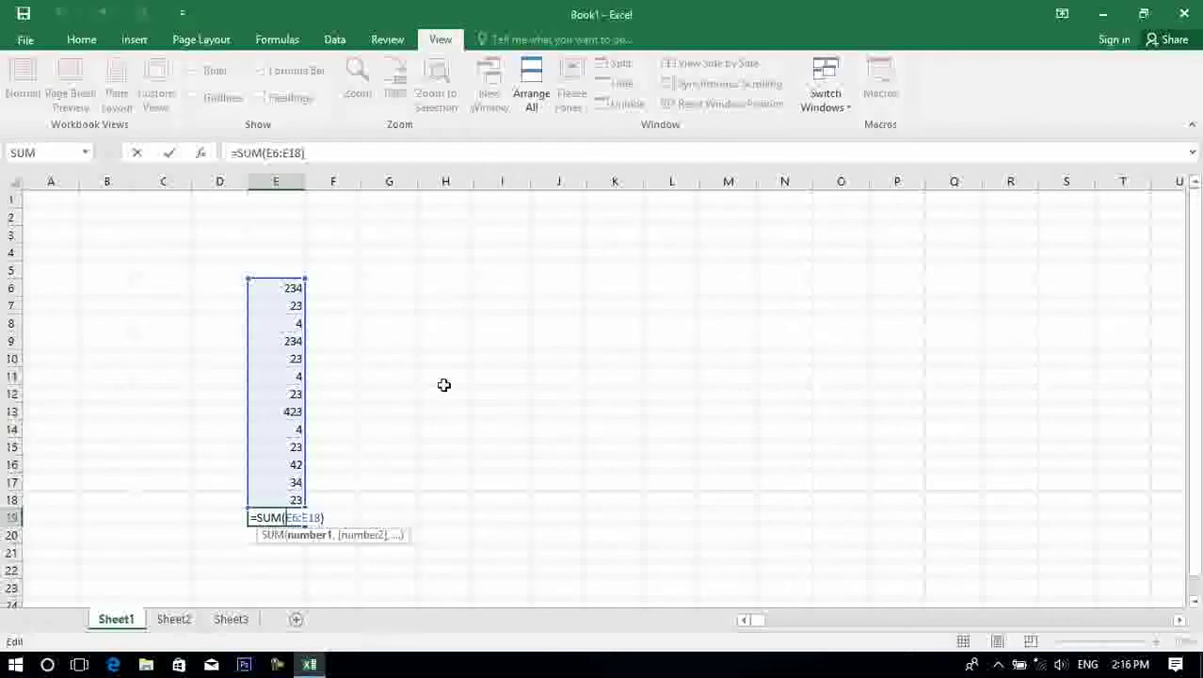
Enter =SUM(E6:E18) in L15, check the formula, then select the whole sheet.
click(493, 479)
click(657, 444)
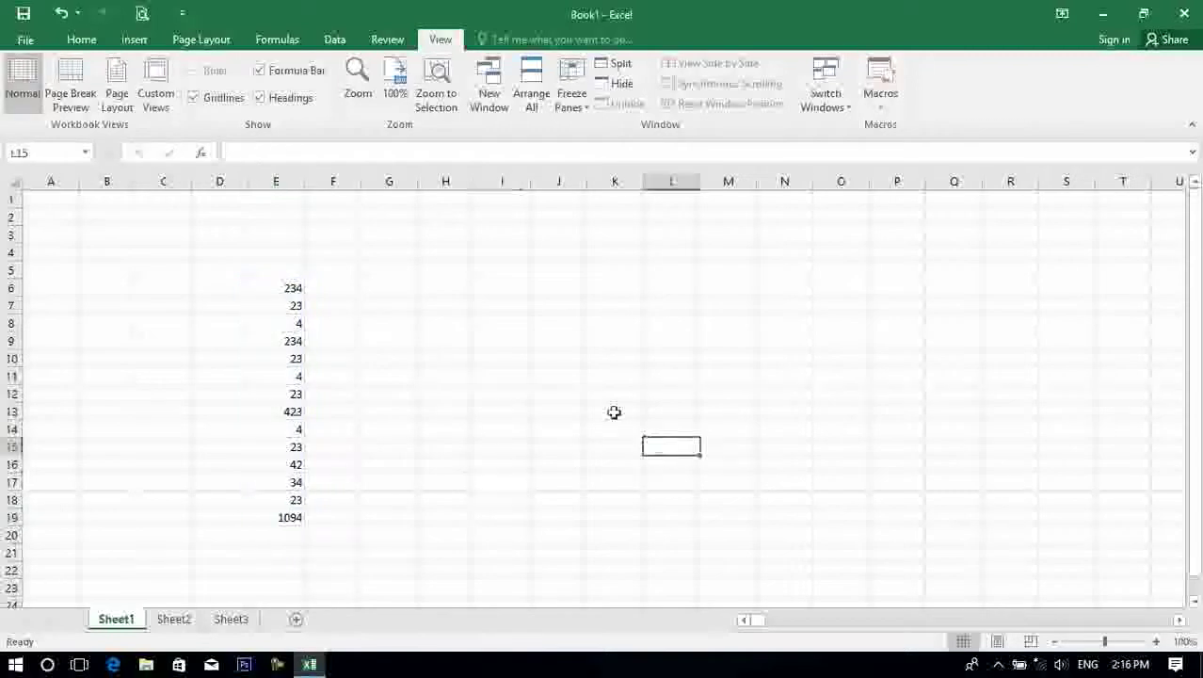
text(=sum()
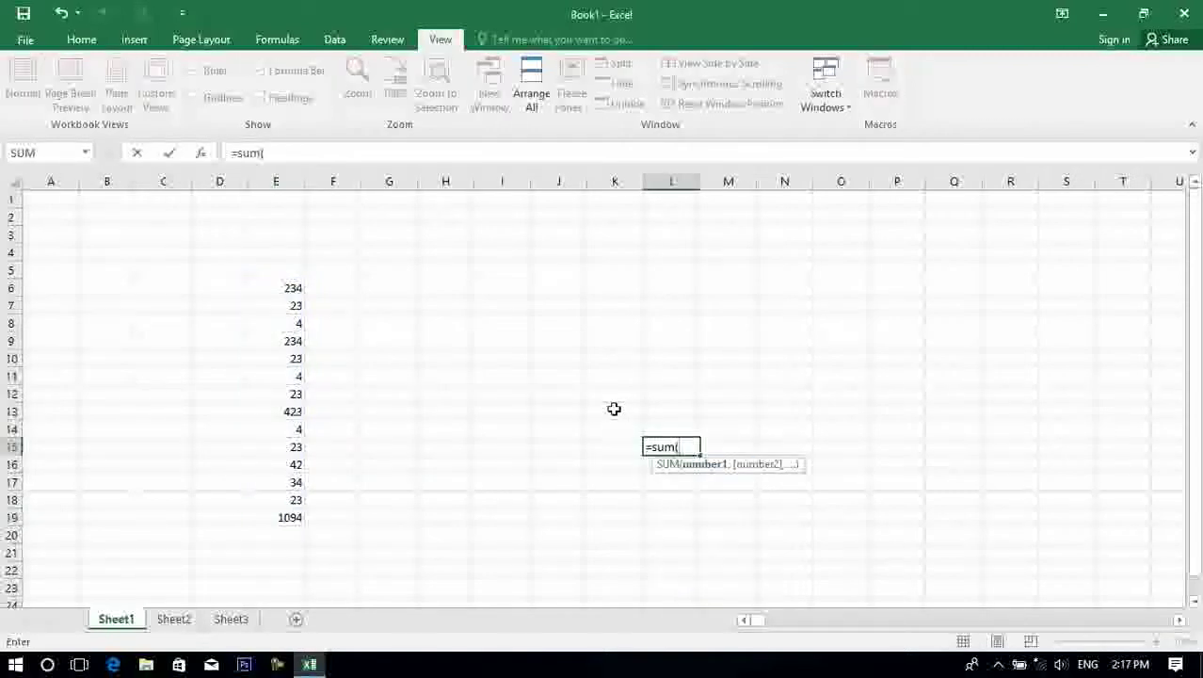
drag(290, 288, 290, 505)
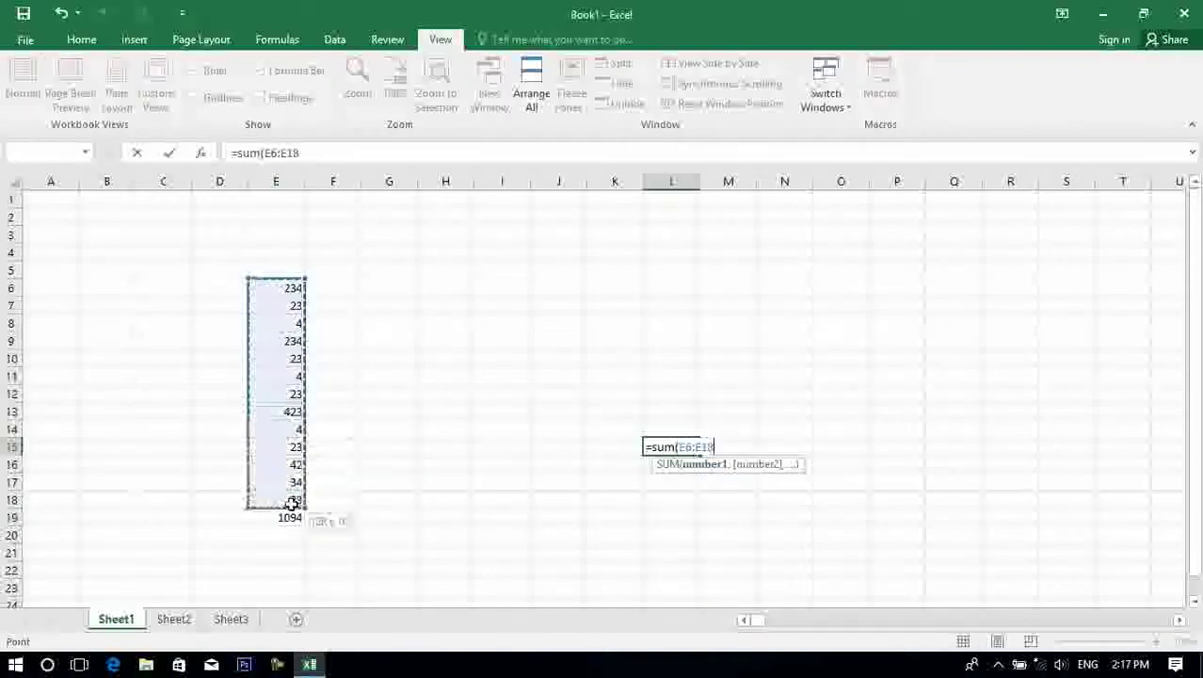
key(Return)
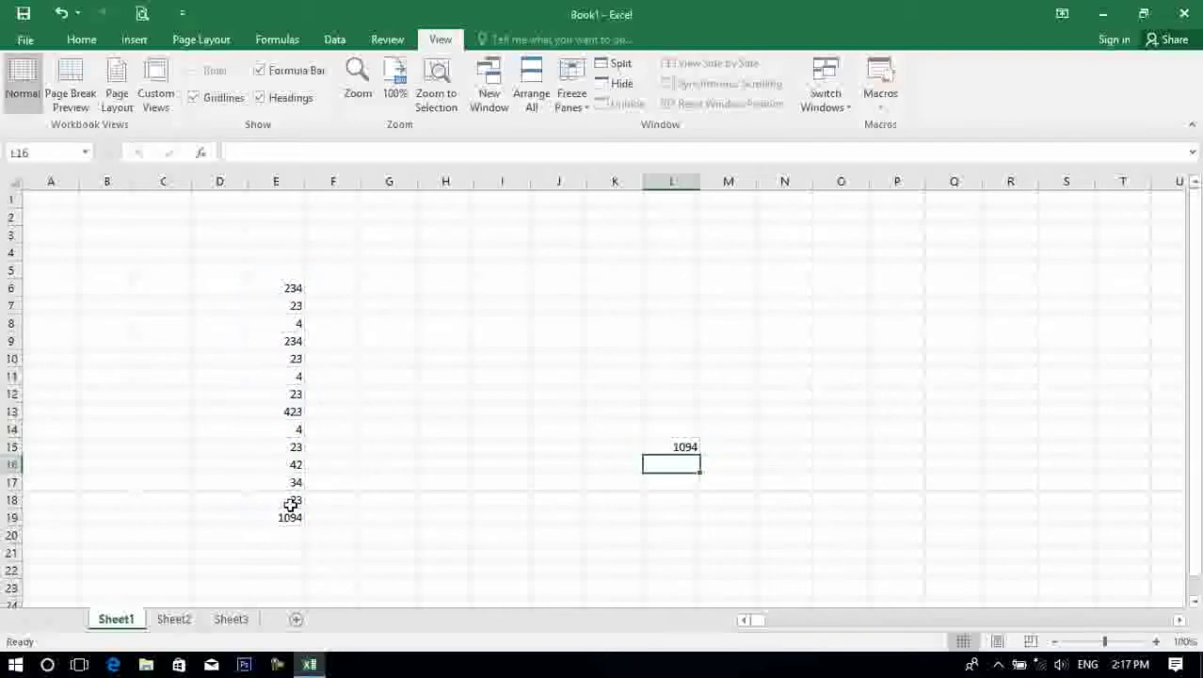
click(685, 449)
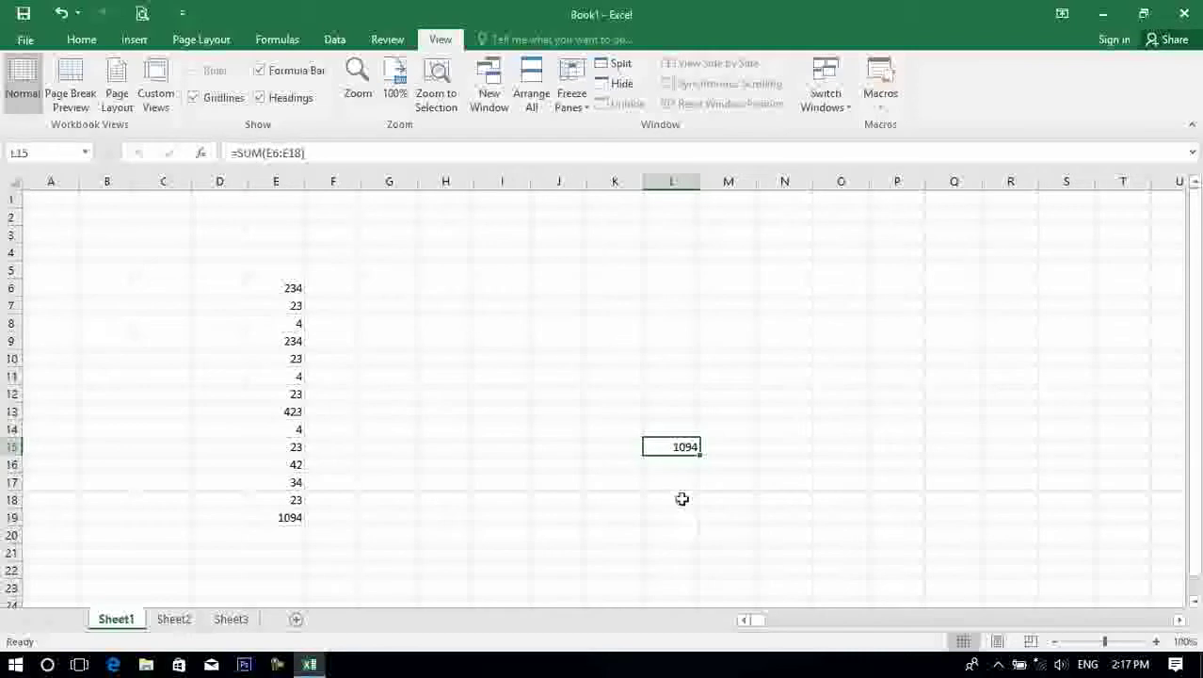
double_click(680, 448)
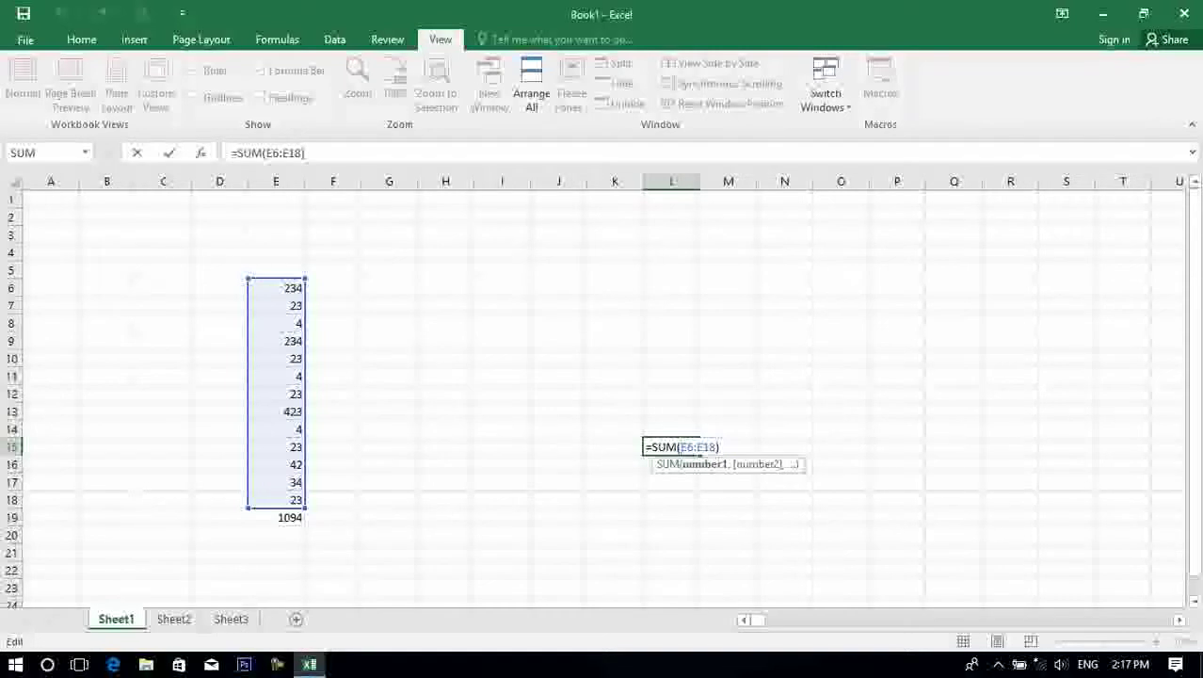
key(Escape)
click(421, 369)
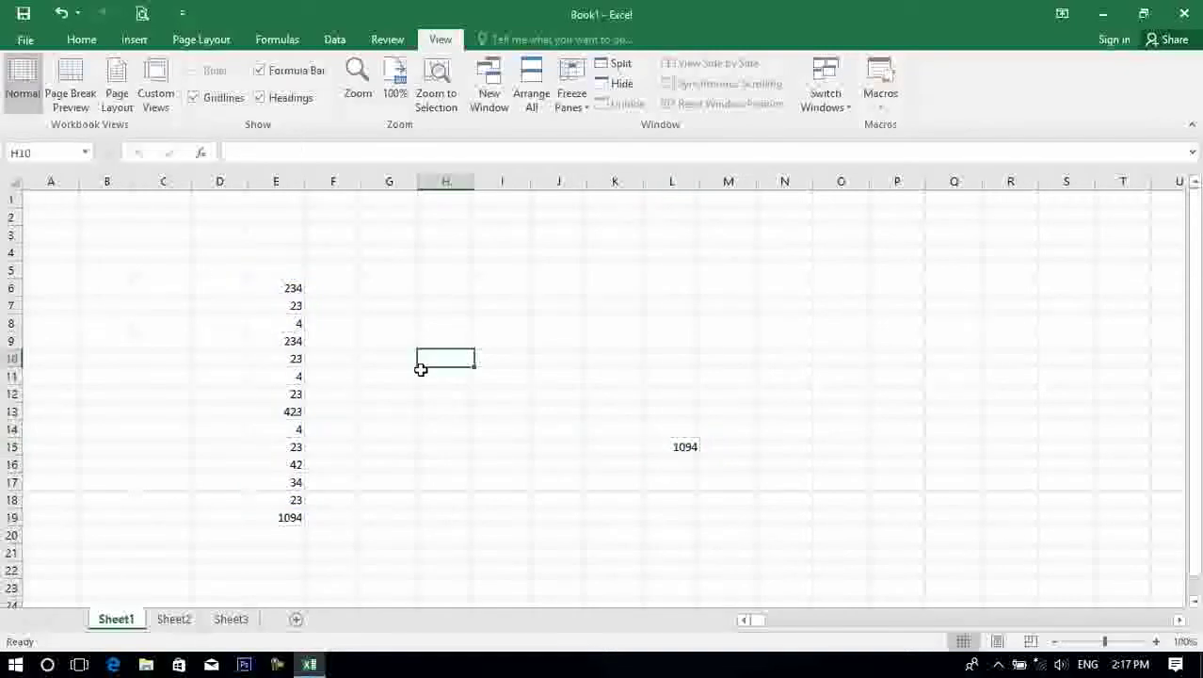
key(ctrl+a)
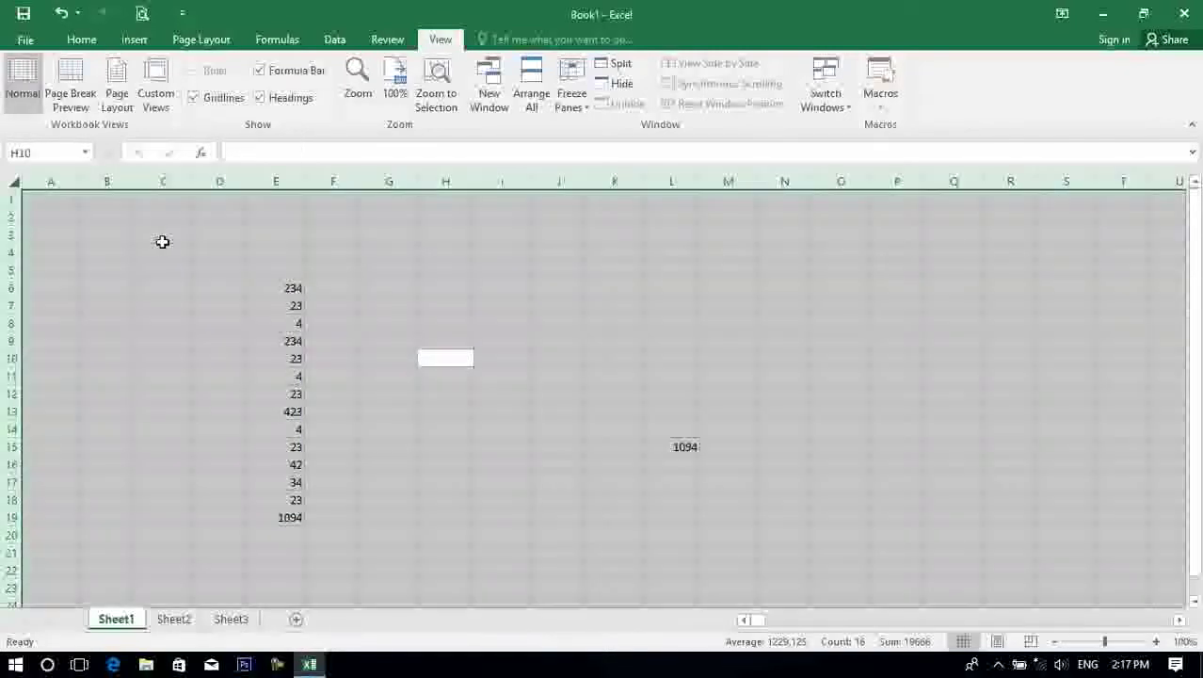
Delete all data on Sheet1 and switch to Sheet2.
key(Delete)
click(388, 287)
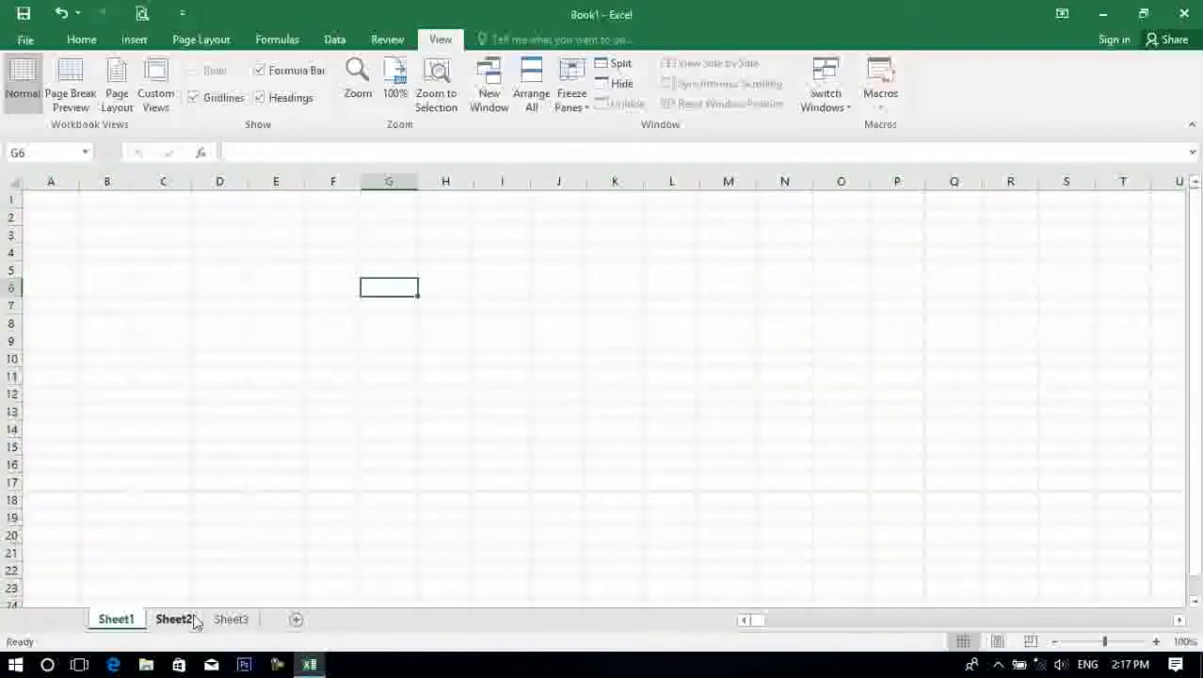
click(193, 619)
click(230, 619)
click(177, 619)
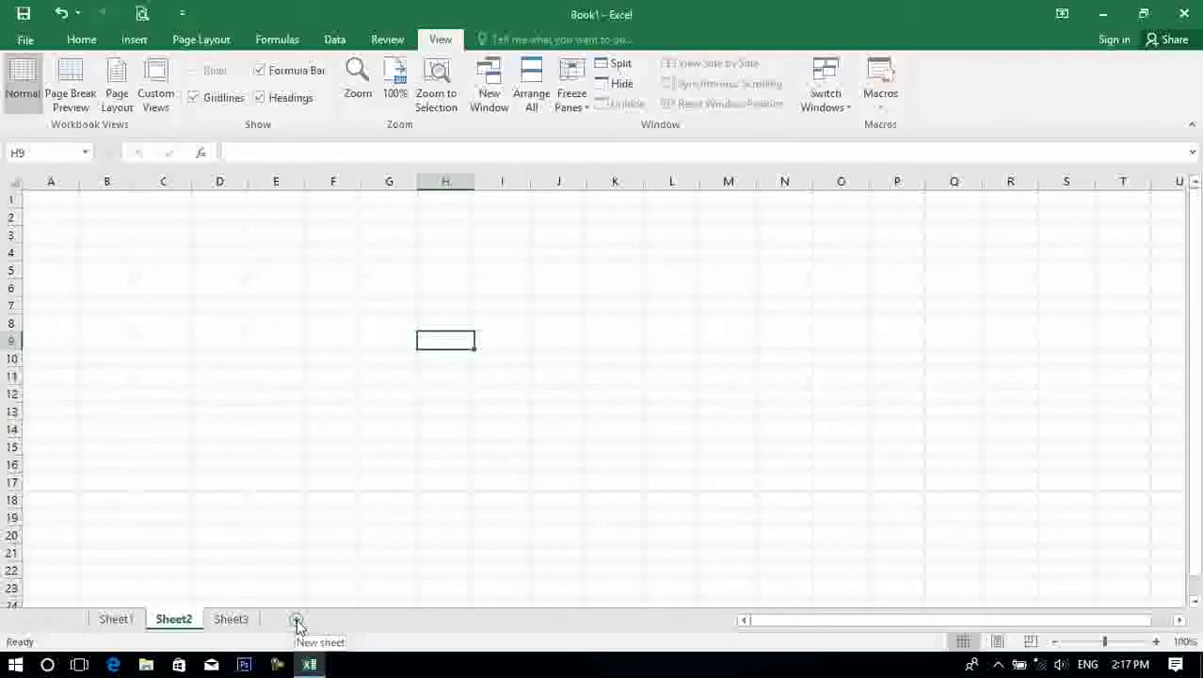
click(309, 322)
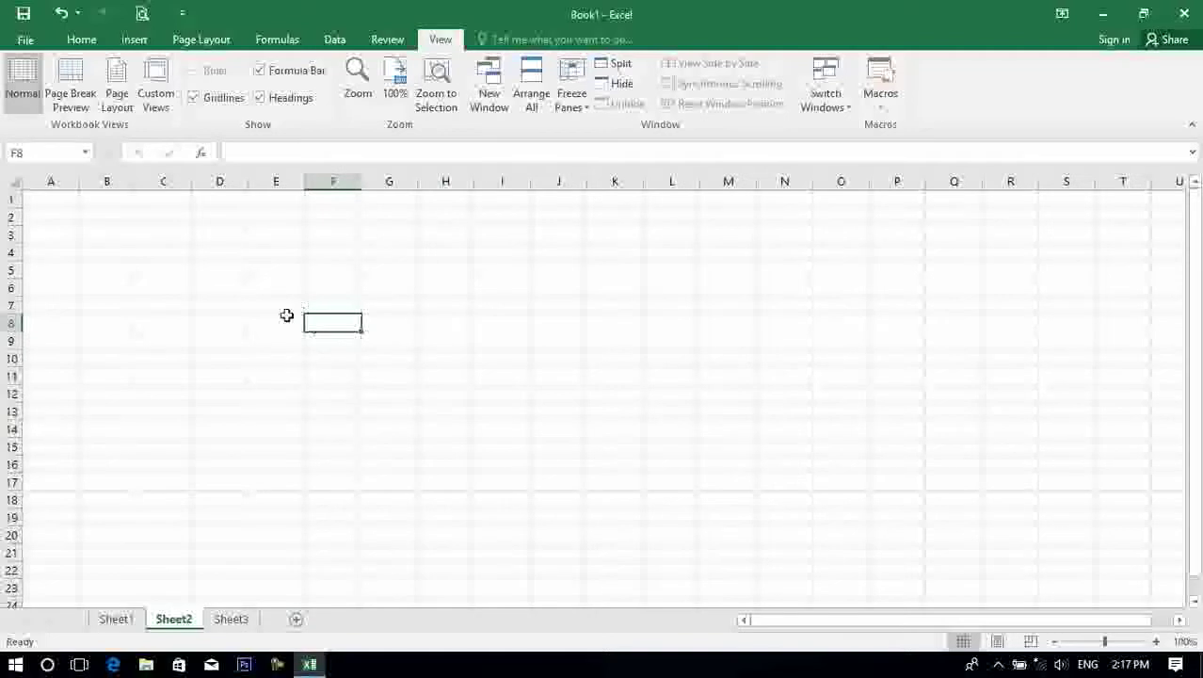
Add the headers 'Salary' in D3 and 'Ovoer' for Overtime in E3.
click(233, 239)
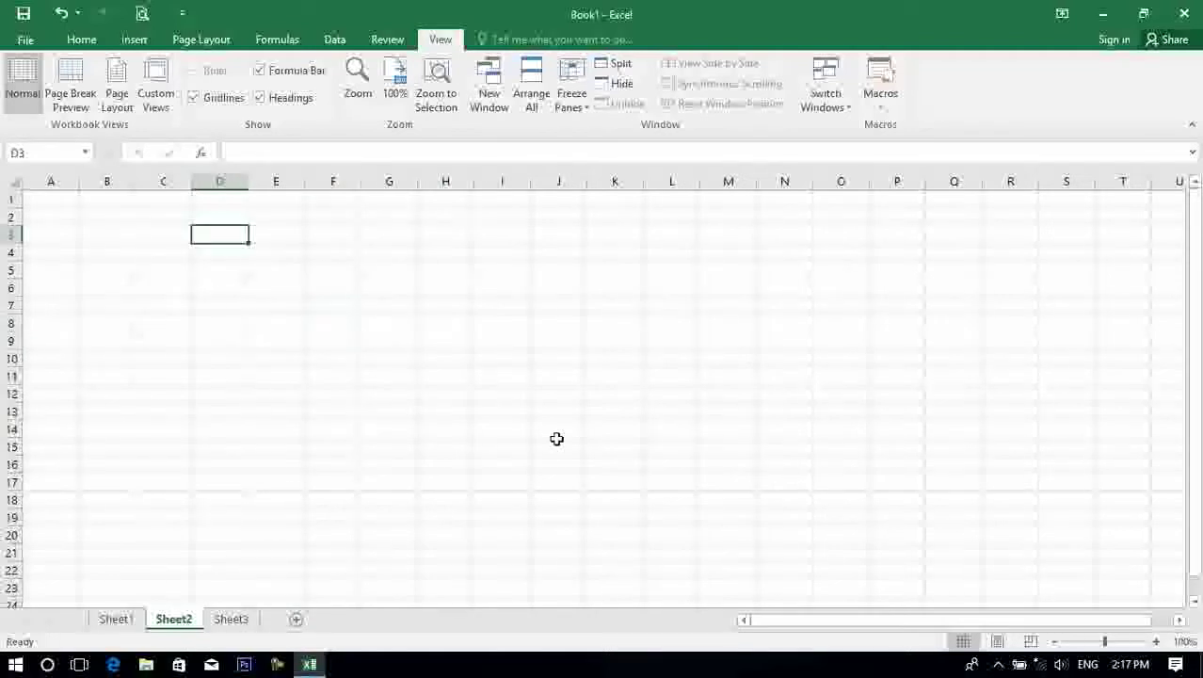
text(Salary)
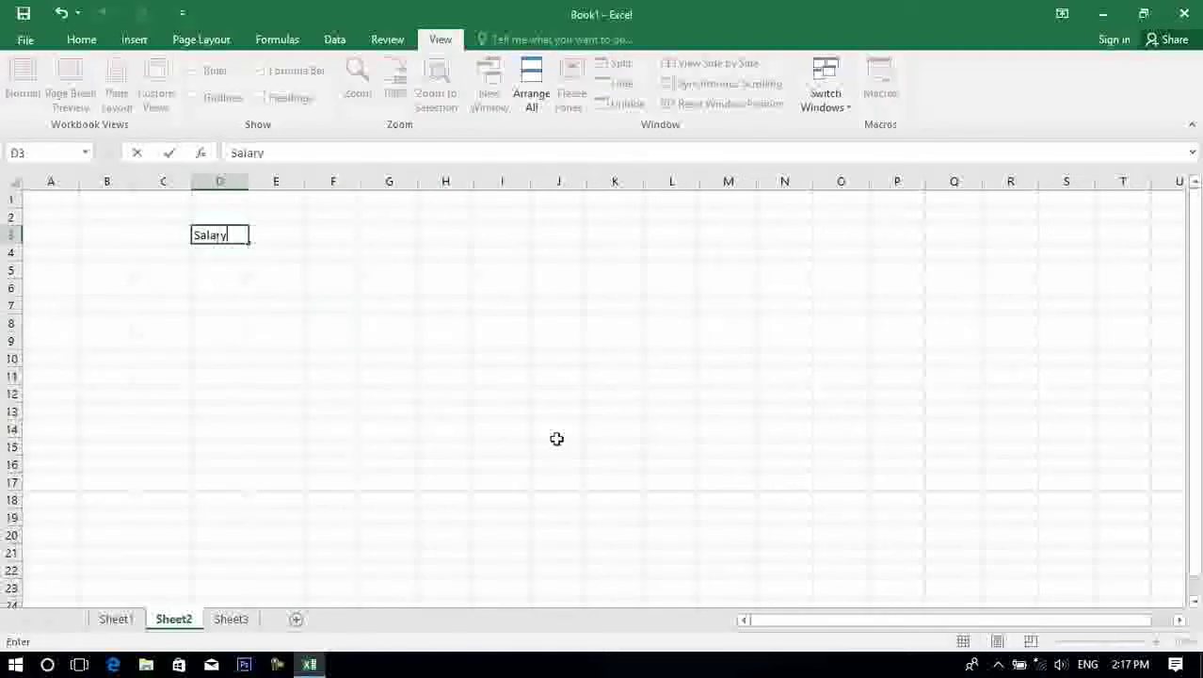
key(Tab)
text(O)
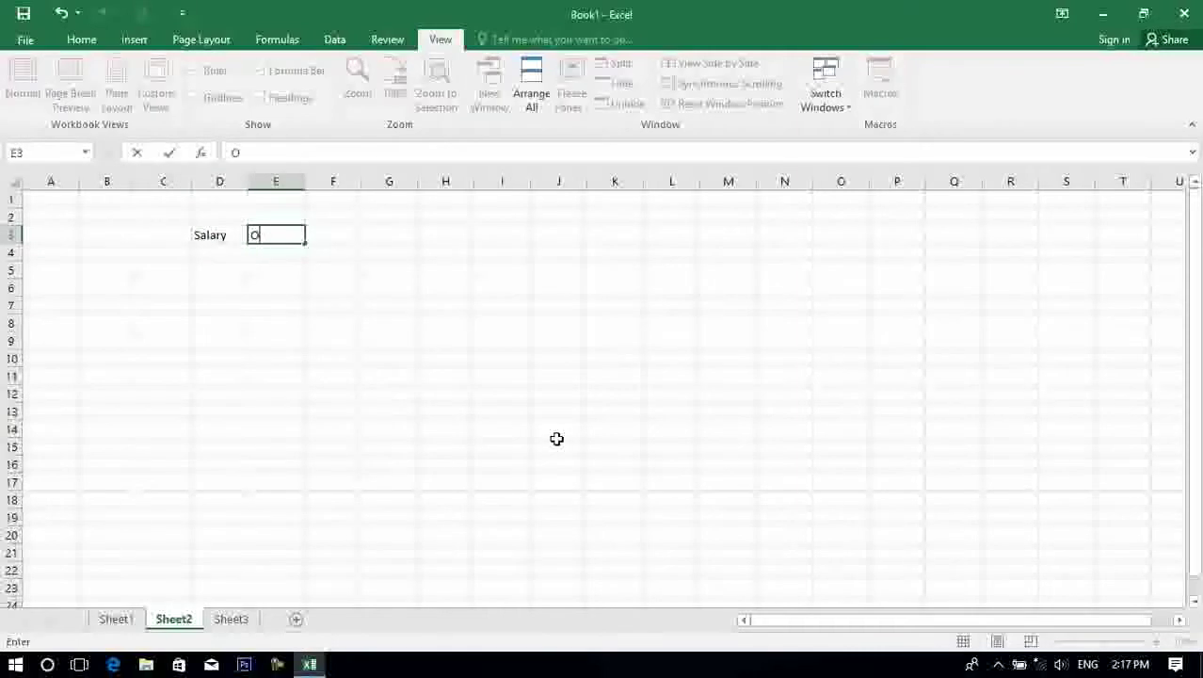
text(voer)
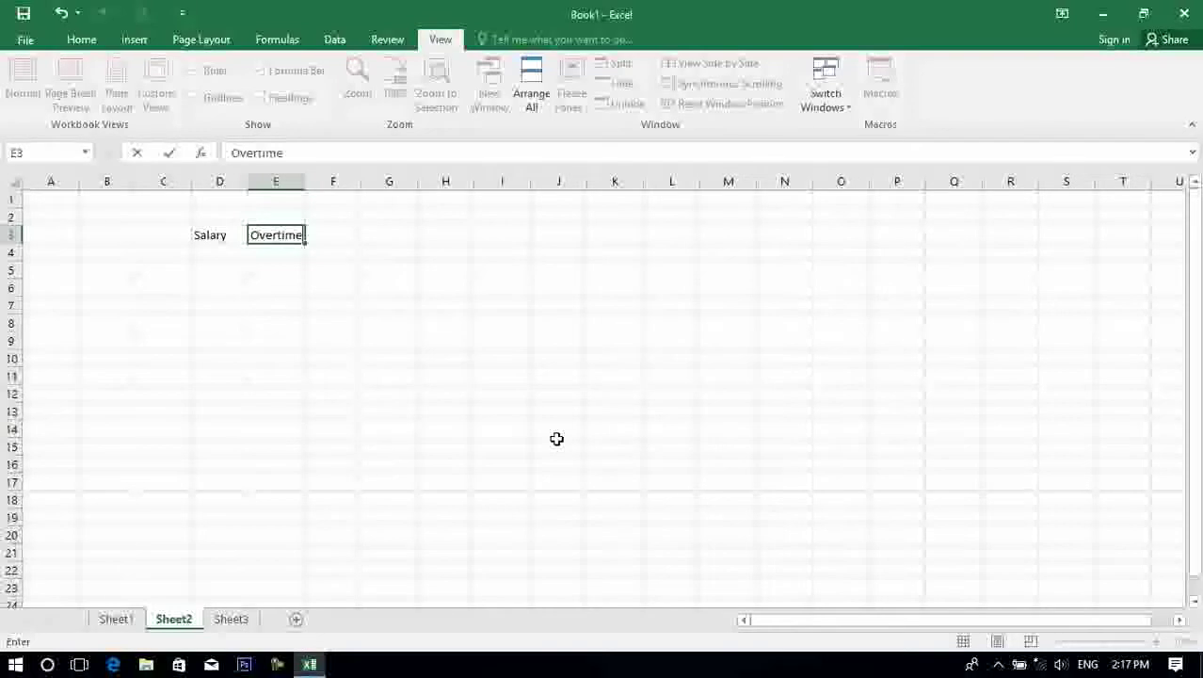
key(Return)
Enter salaries 400, 900, 800, 90, 700, 90, 700 and 500 down column D from D4.
text(400)
key(Return)
text(900)
key(Return)
text(800)
key(Return)
text(90)
key(Return)
text(700)
key(Return)
text(90)
key(Return)
text(700)
key(Return)
key(Return)
text(500)
key(Return)
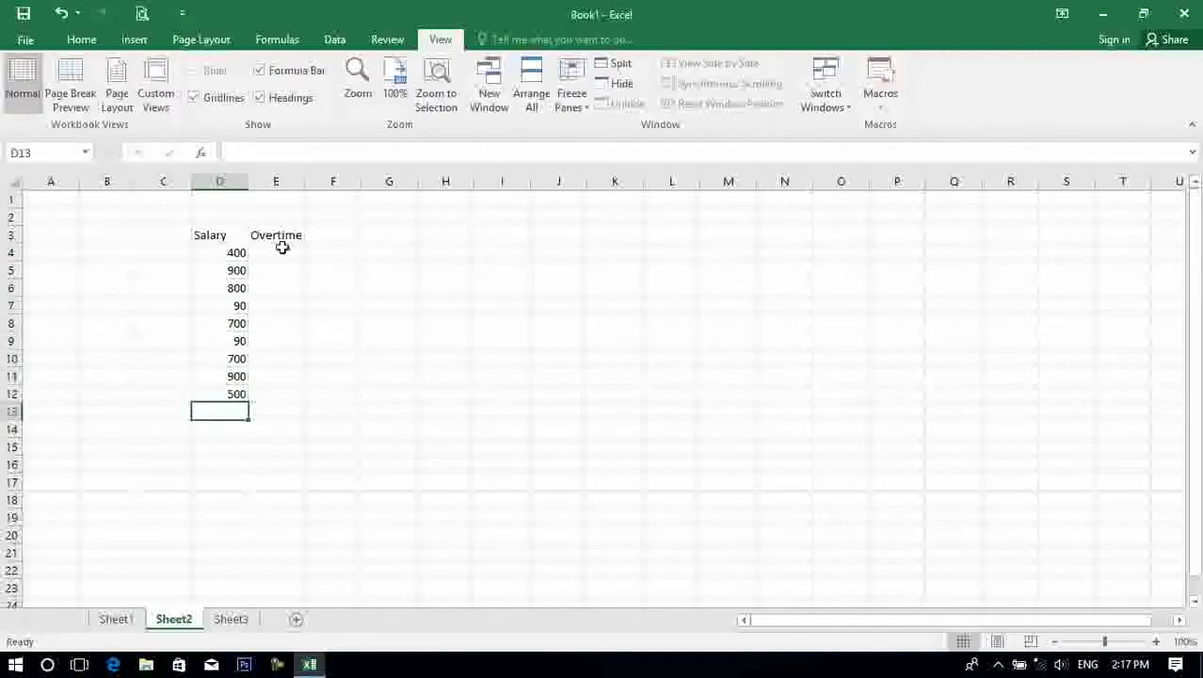
Enter overtime amounts 60, 90, 79, 90, 67, 565, 76, 56, 67 down column E from E4.
click(269, 251)
text(5049)
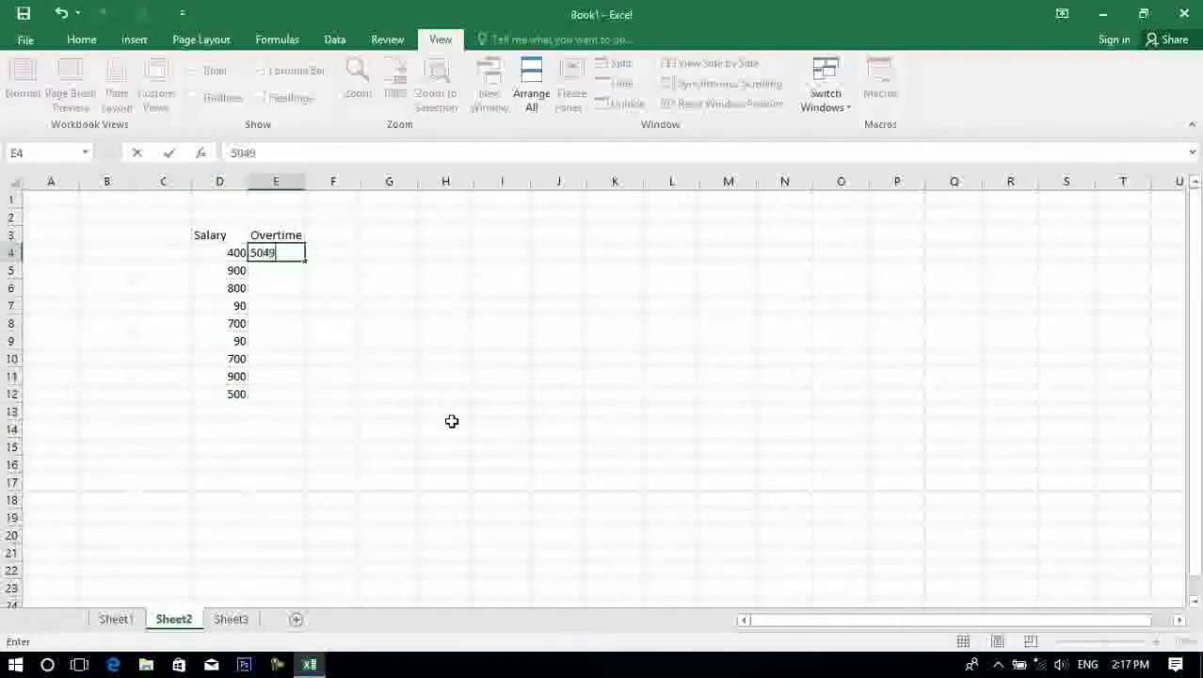
text(0)
key(Return)
key(Up)
text(60)
key(Return)
text(90)
key(Return)
text(79)
key(Return)
text(90 67 565 76 56 67)
key(Return)
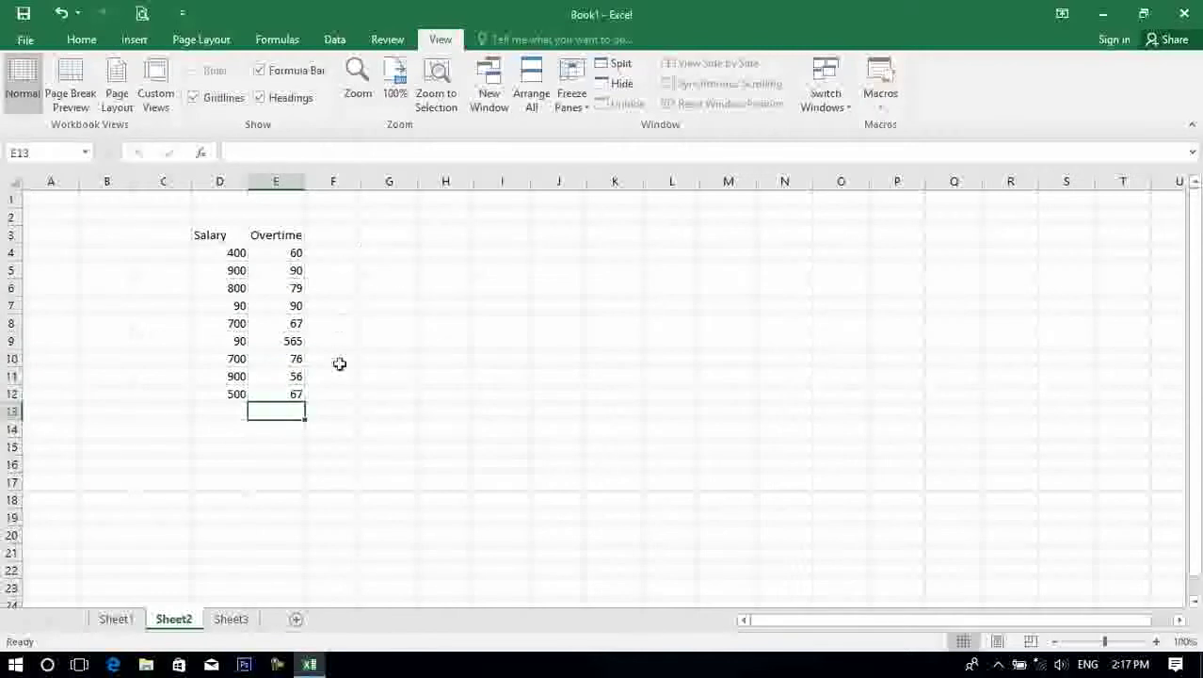
click(356, 323)
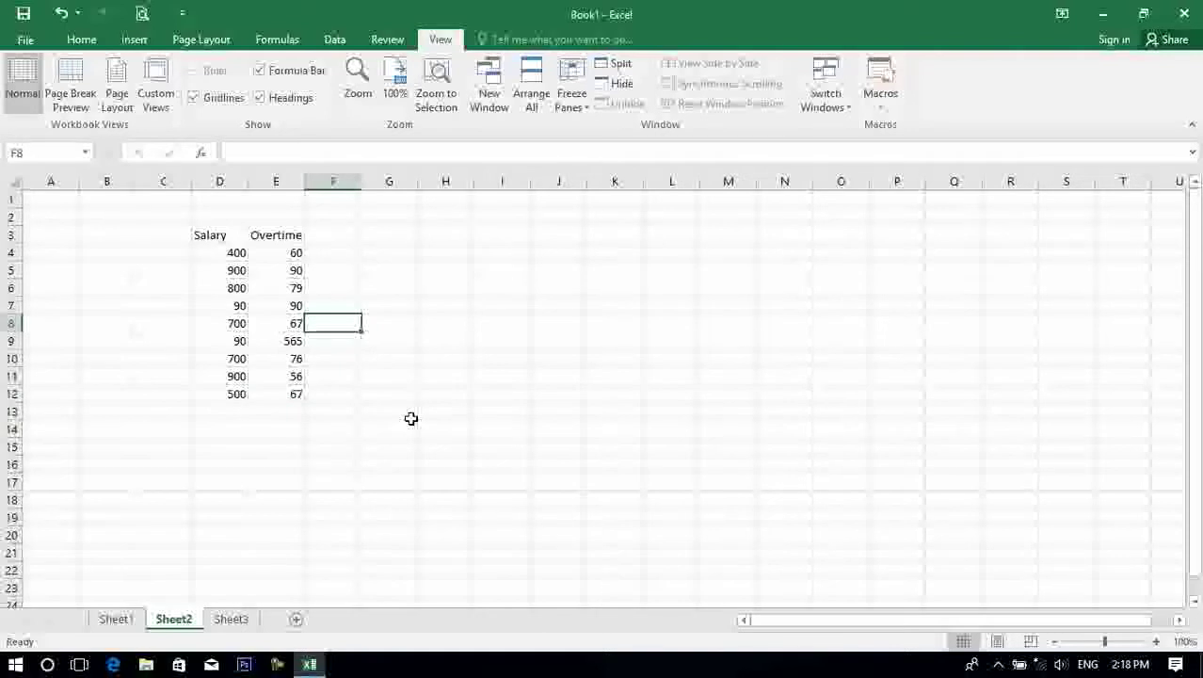
Enter =D4+E4 in F4 and fill it down to F12.
click(336, 255)
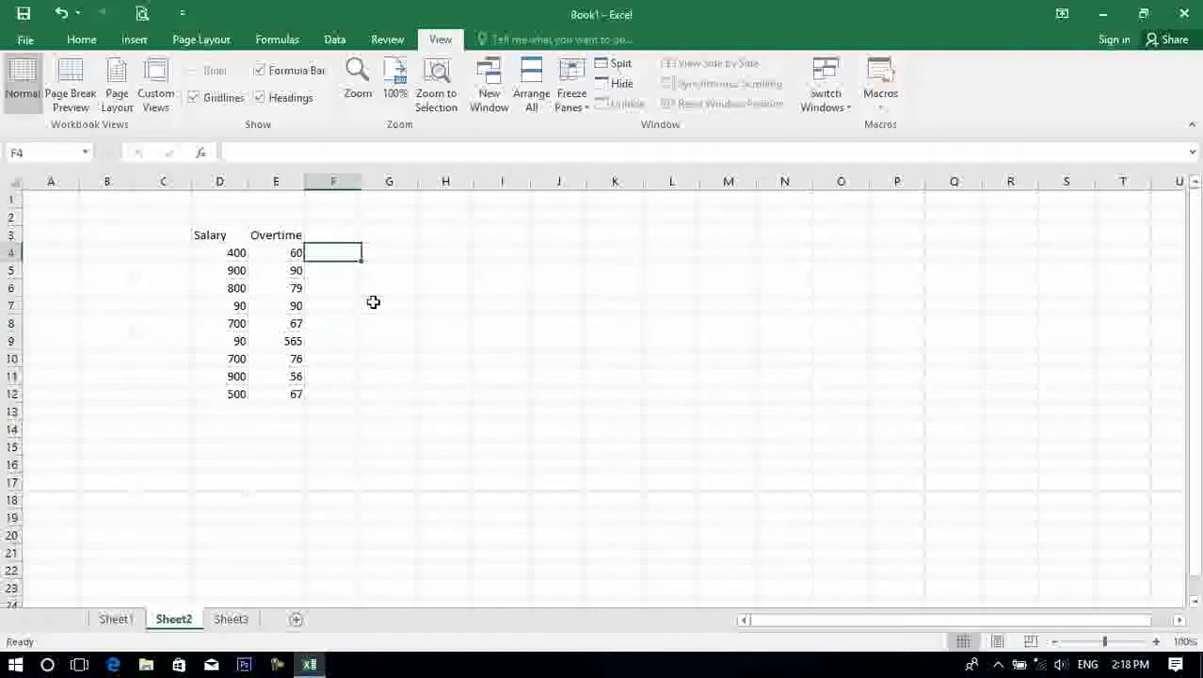
text(=)
click(229, 268)
click(226, 252)
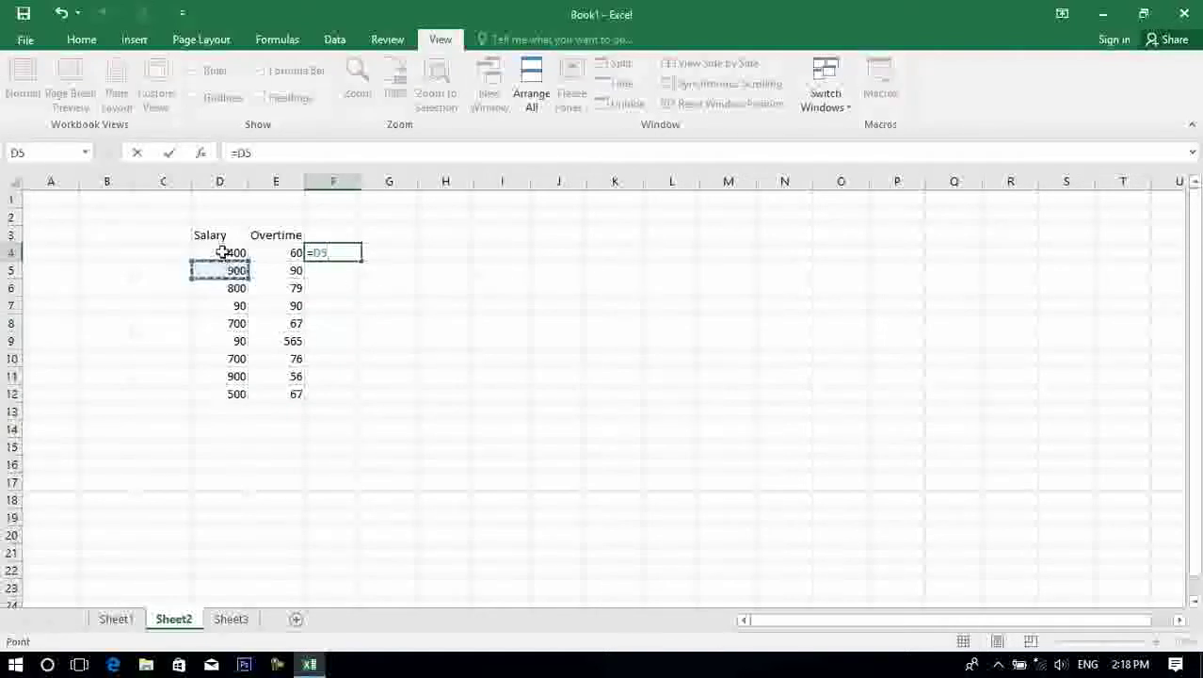
text(+)
click(298, 250)
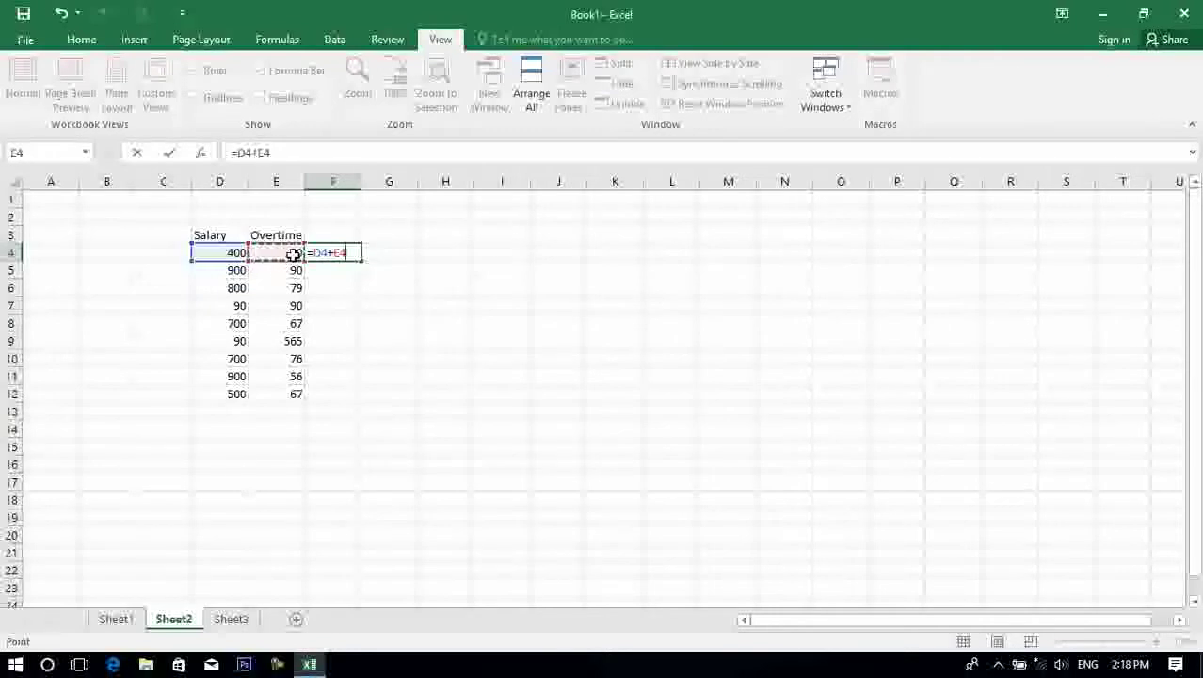
key(Return)
click(323, 252)
drag(360, 261, 372, 395)
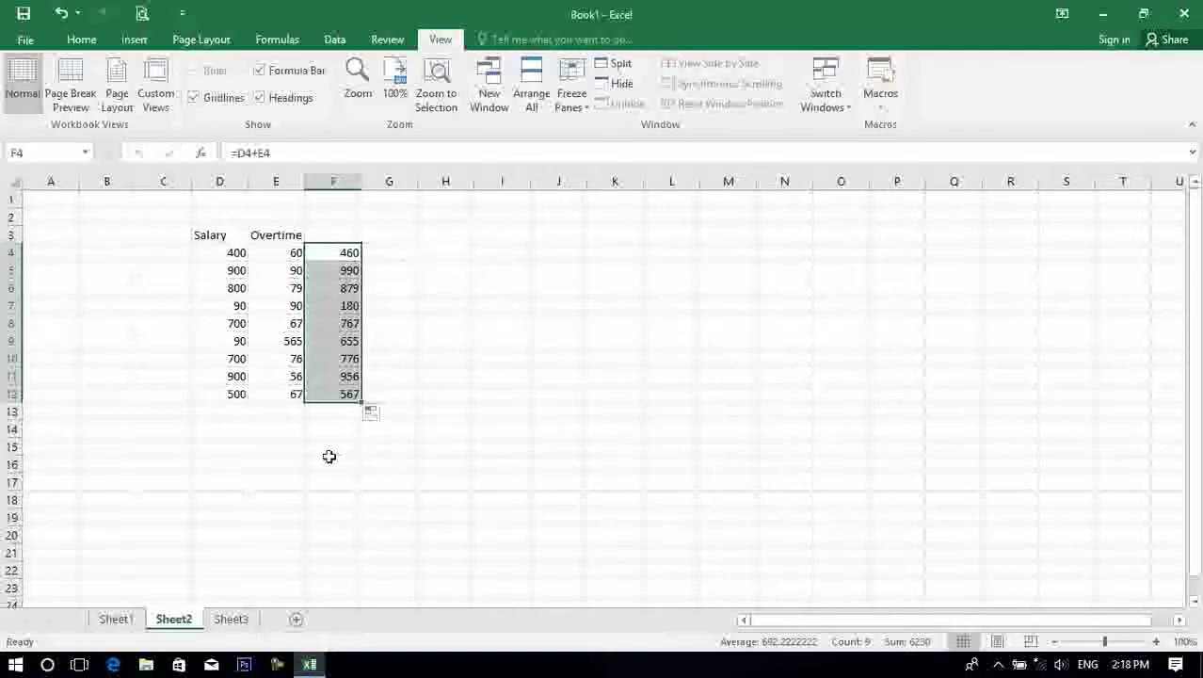
Total F4:F12 with =SUM(F4:F12) in F14, giving 6230.
click(339, 425)
text(=)
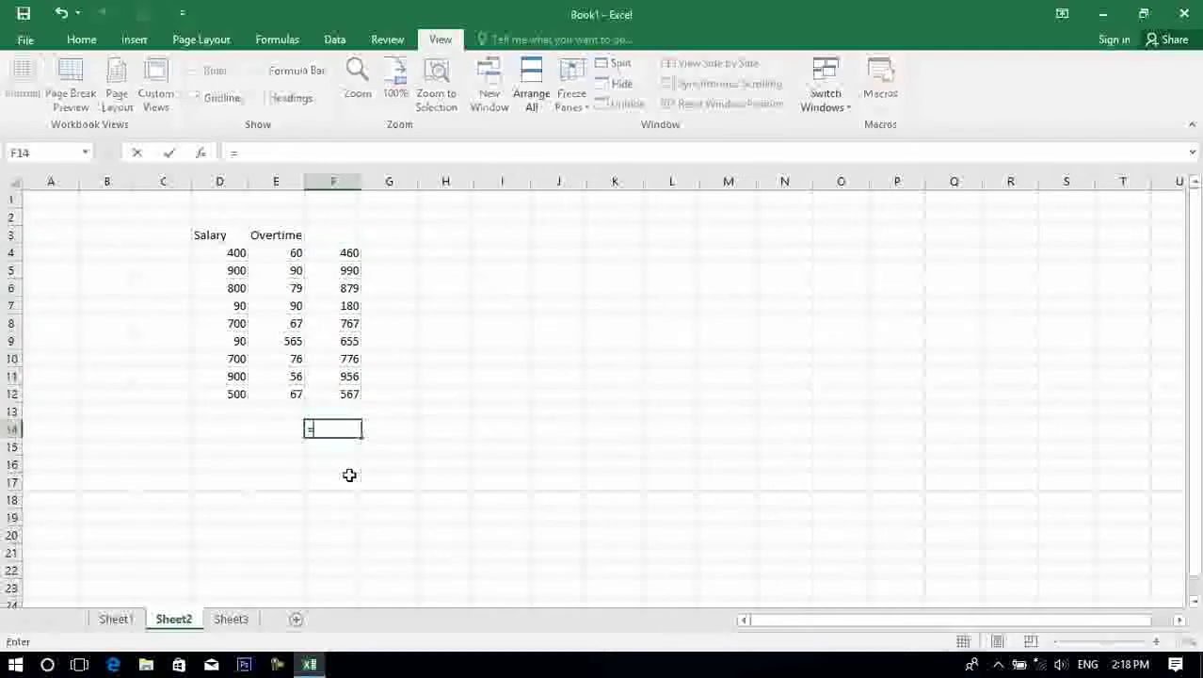
text(sum()
drag(343, 251, 350, 396)
key(Return)
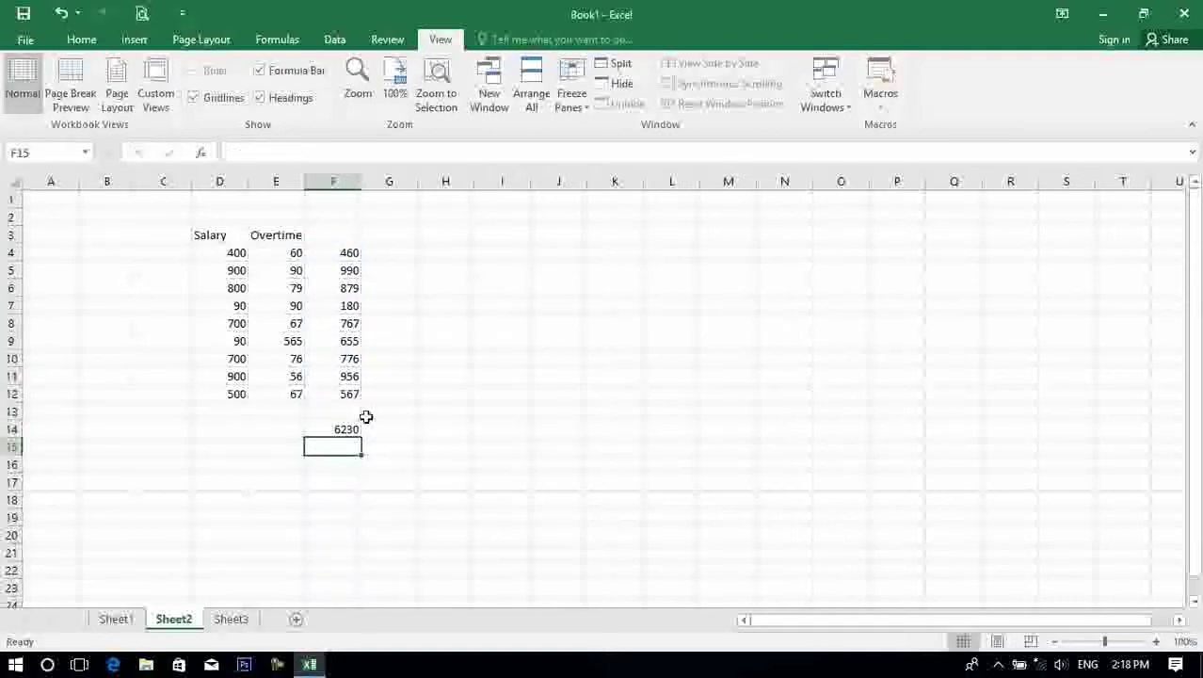
key(Up)
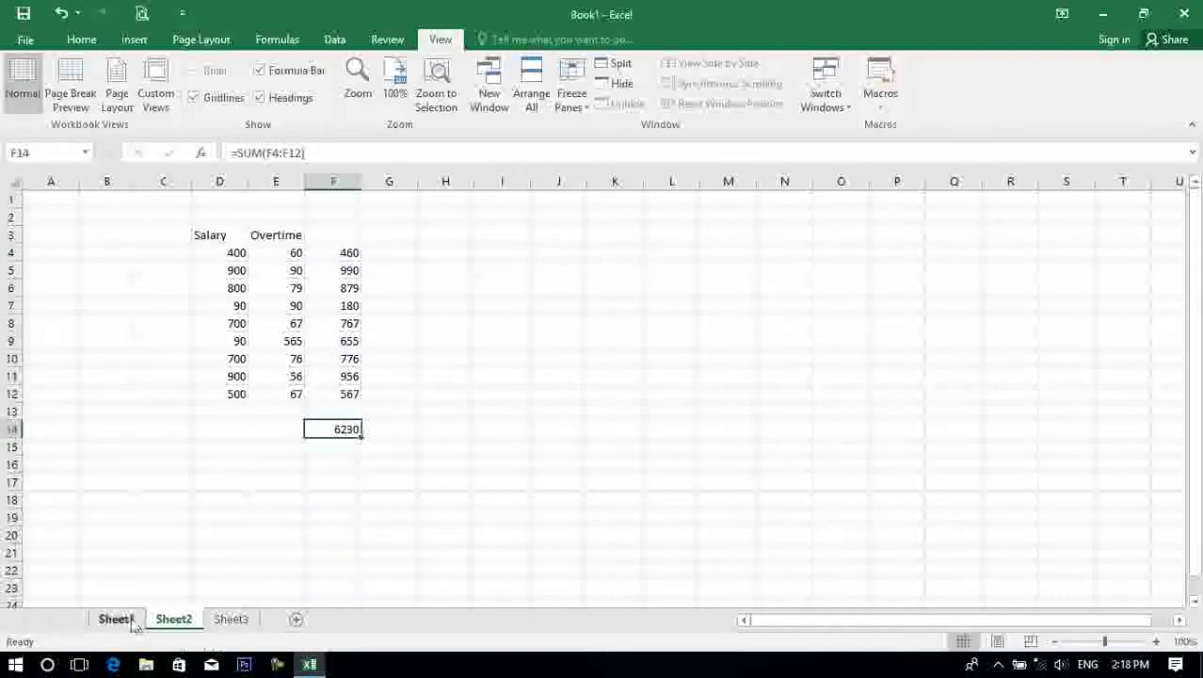
click(115, 618)
Type 'Total Salary' in Sheet1's E3 and link E4 to Sheet2!F14.
click(253, 236)
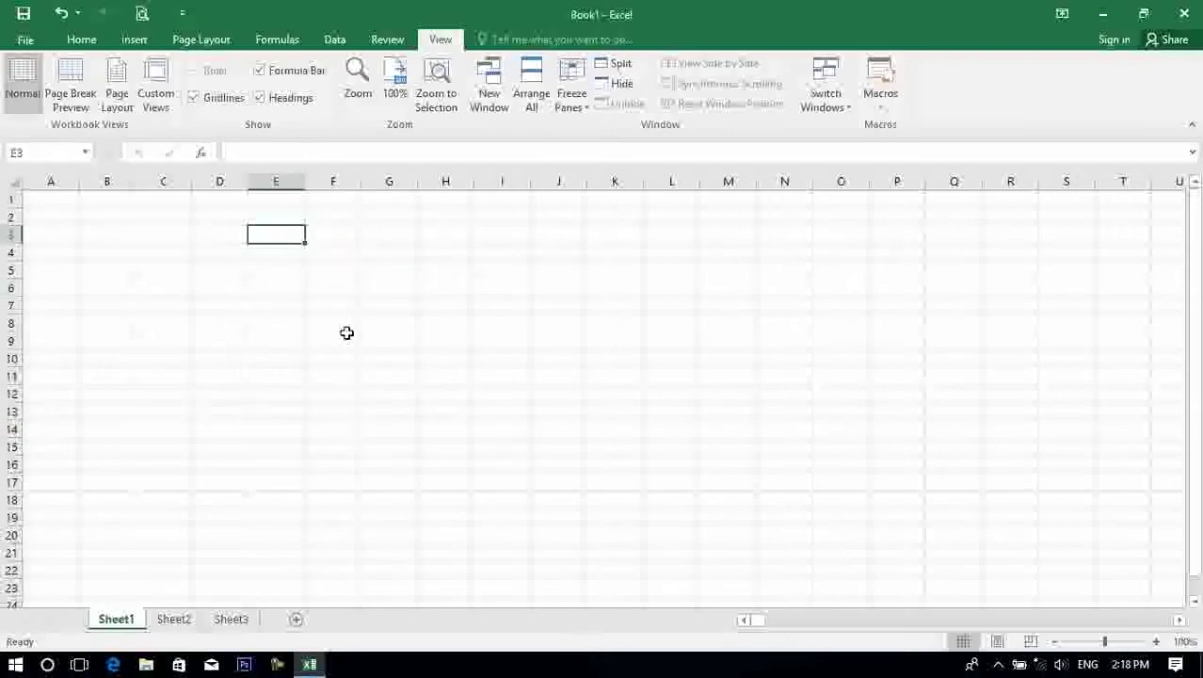
text(Total Salary)
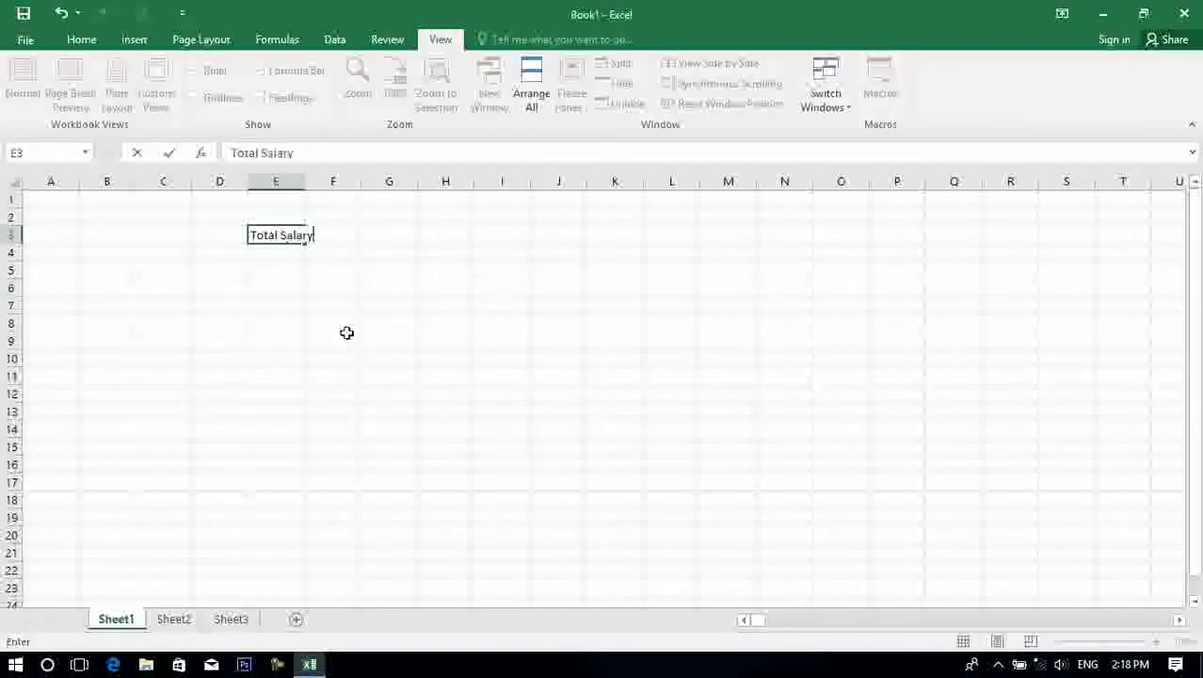
key(Return)
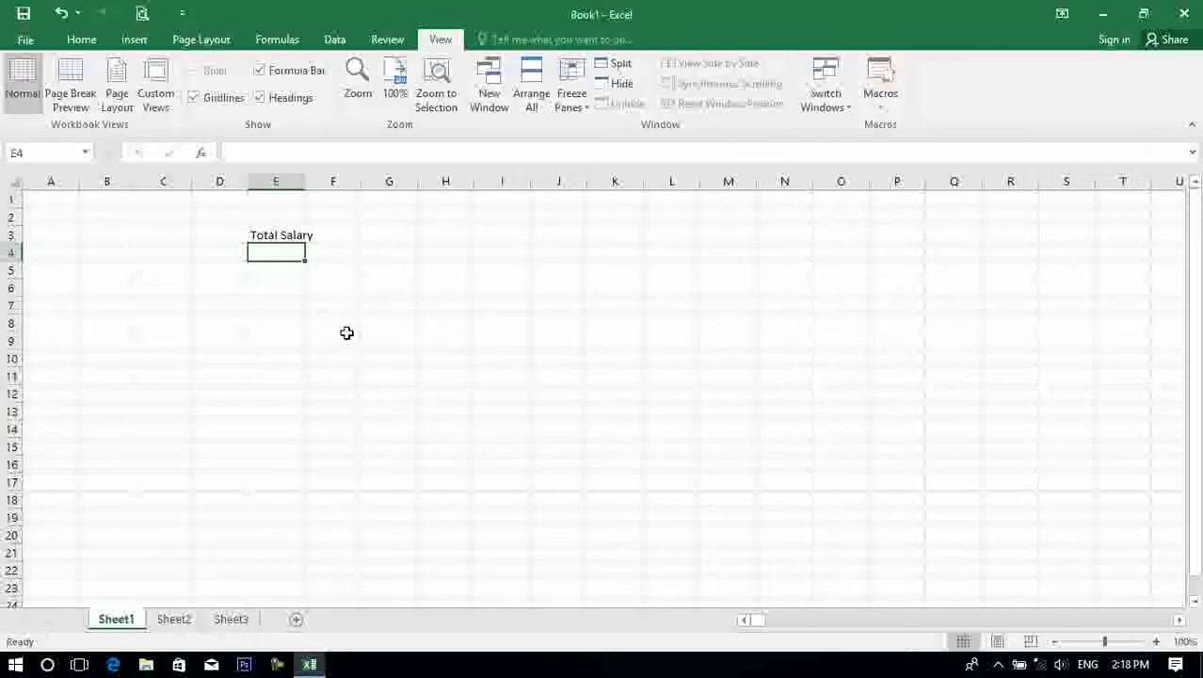
text(=)
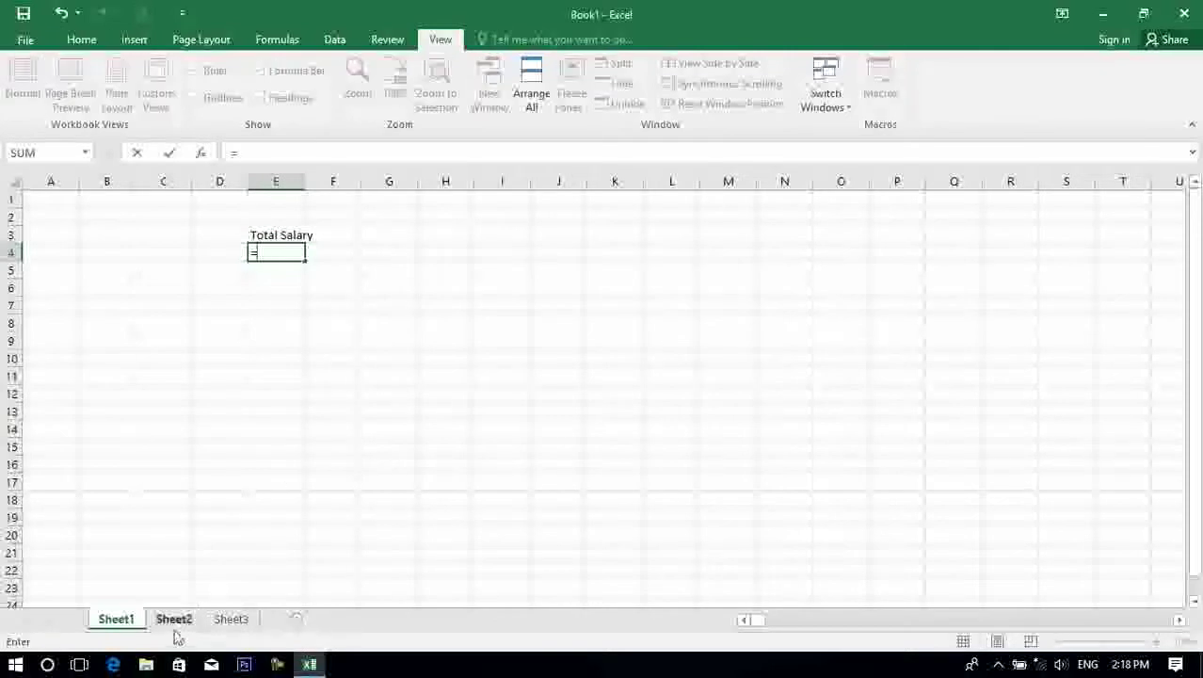
click(176, 619)
click(336, 443)
key(Return)
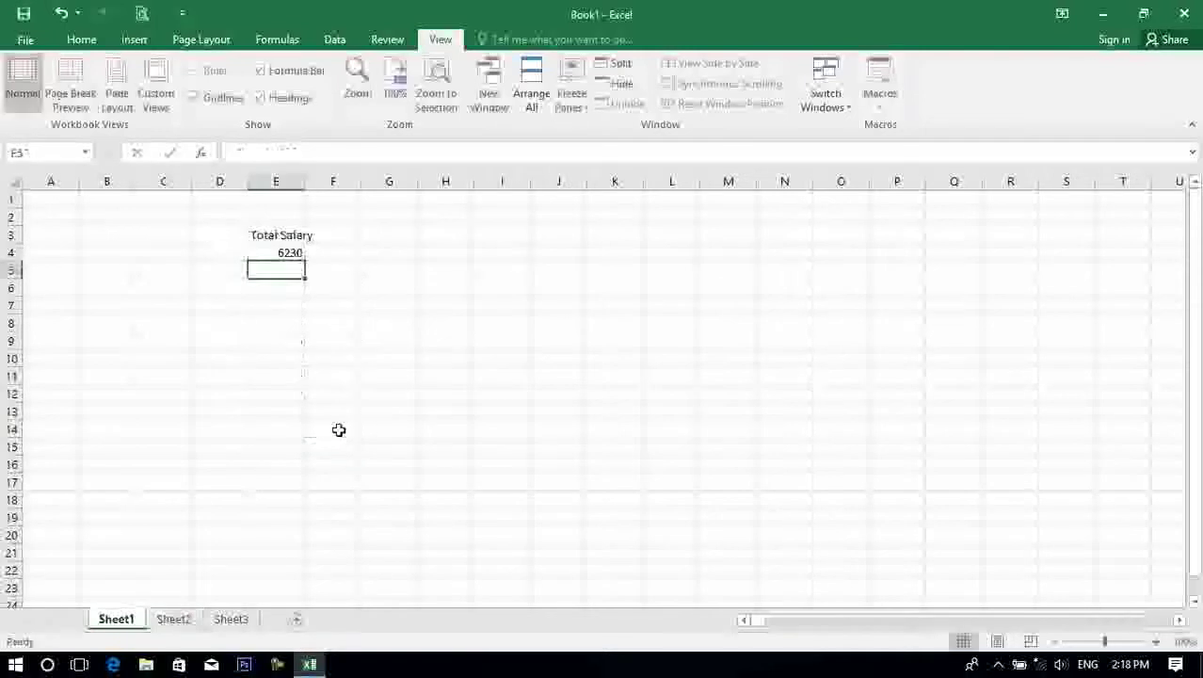
Widen column E to fit the heading and return to Sheet2.
click(282, 251)
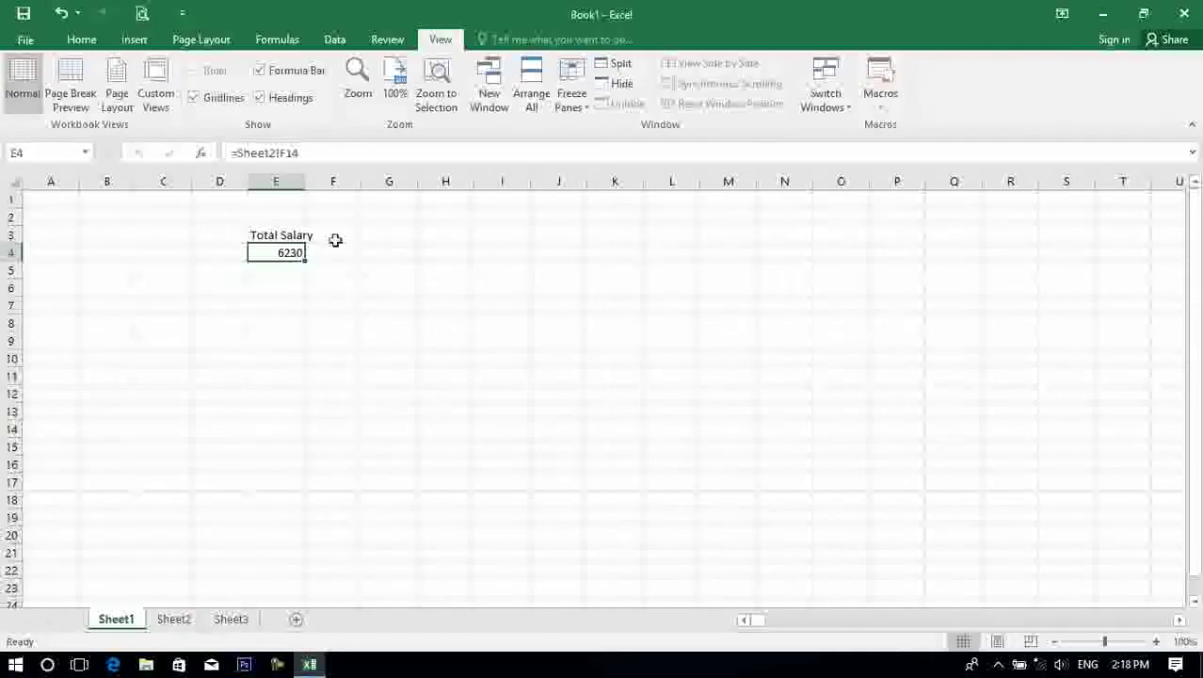
drag(306, 181, 314, 181)
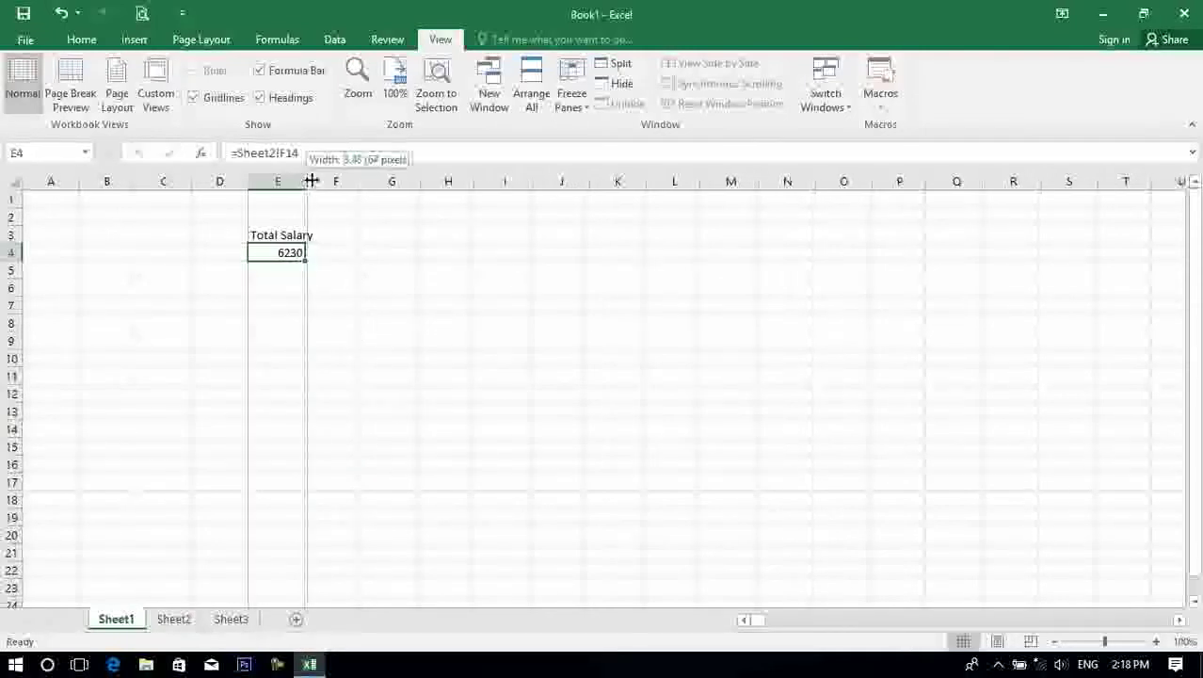
click(390, 321)
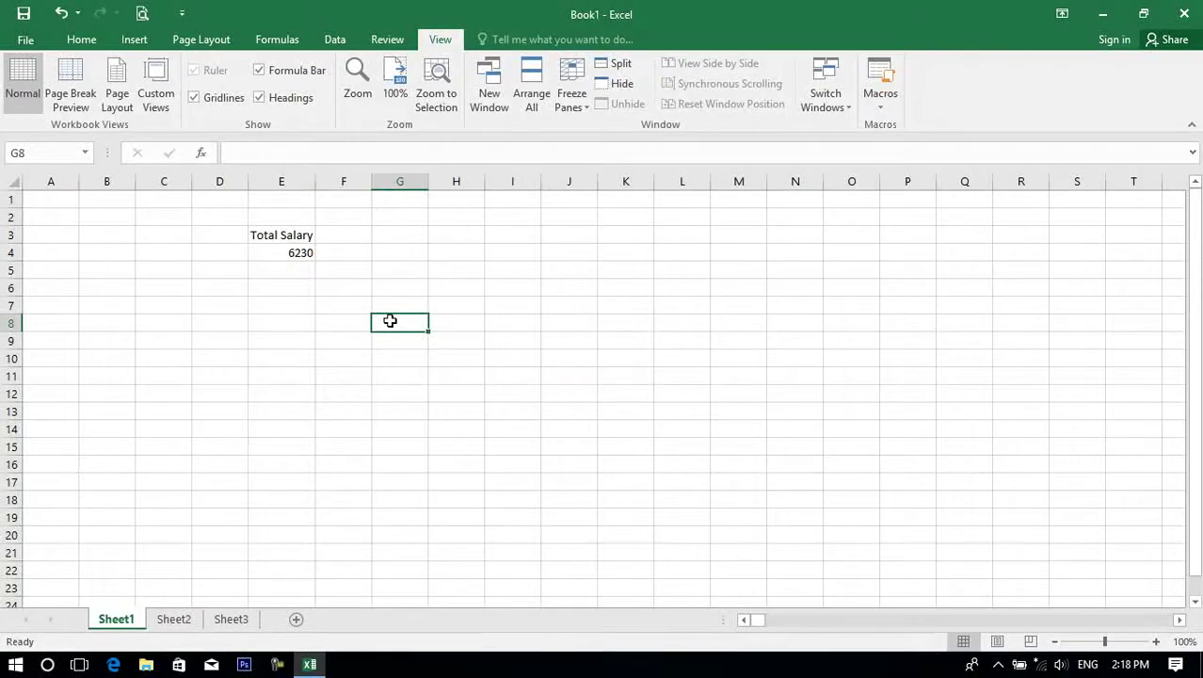
click(300, 251)
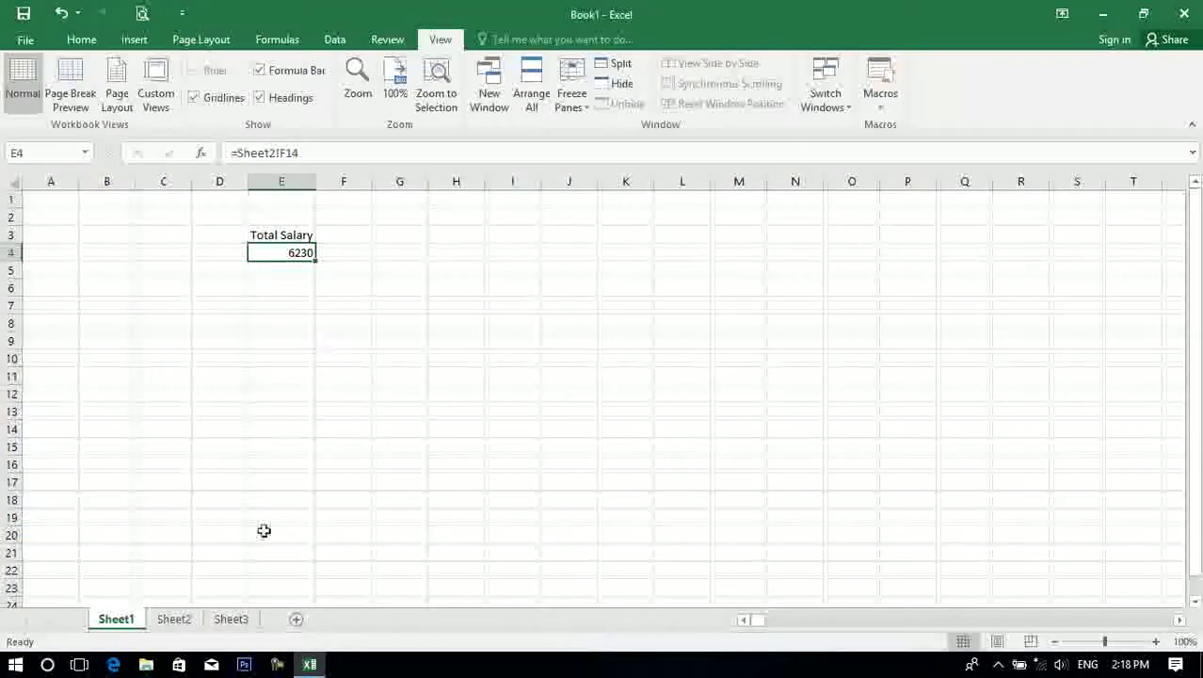
click(175, 618)
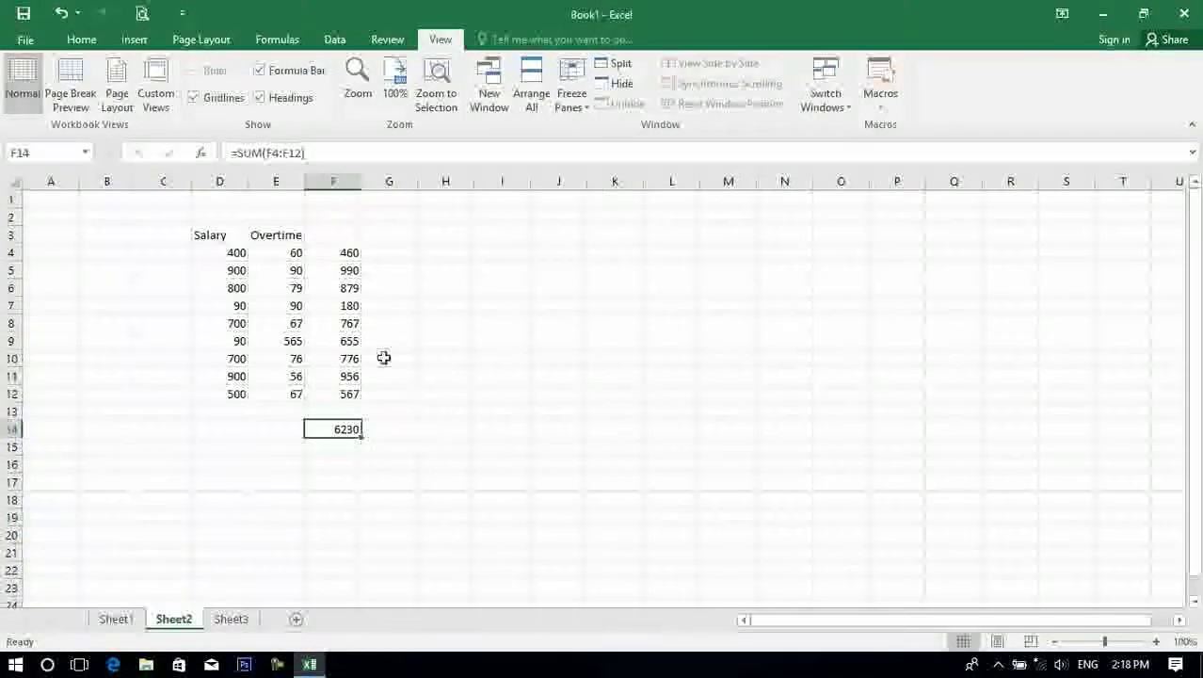
Change salary D7 to 900 and D9 to 800, raising the F14 total to 7750.
click(299, 270)
click(293, 250)
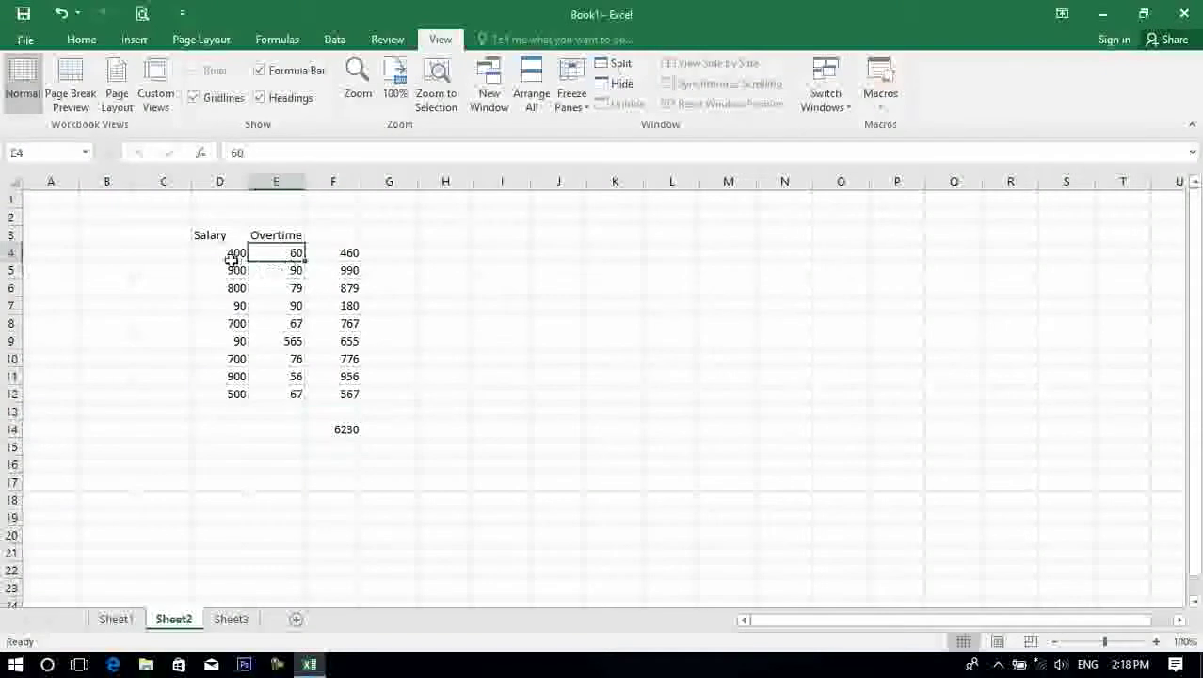
click(229, 305)
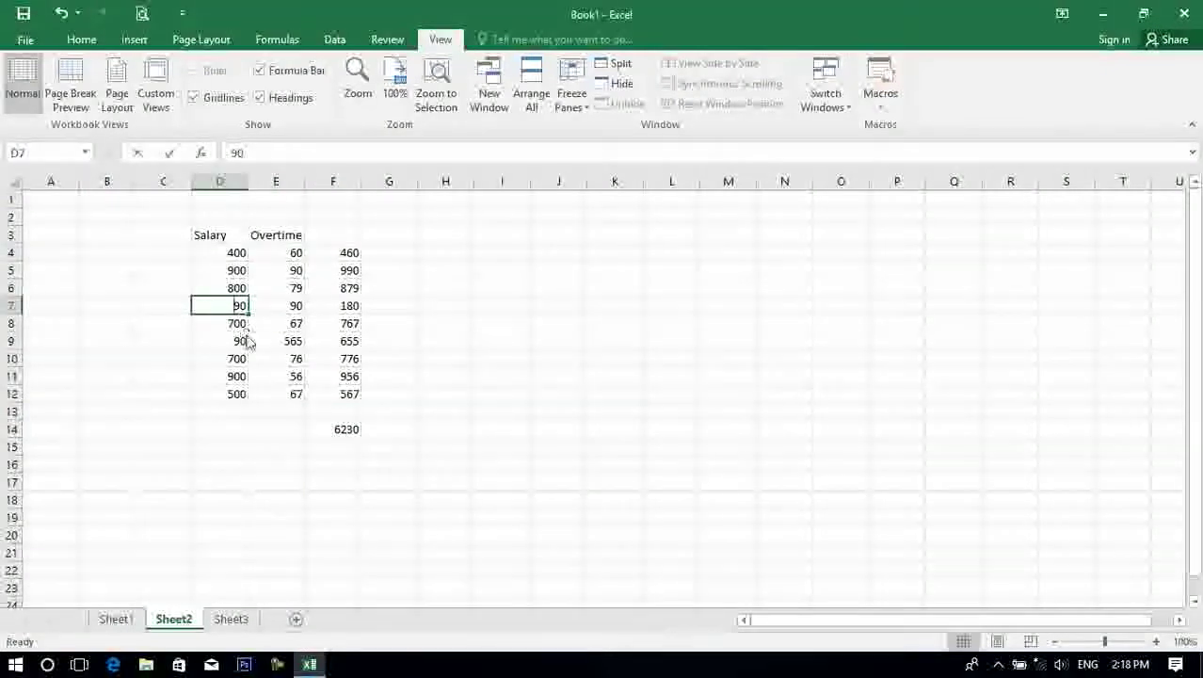
text(900)
key(Return)
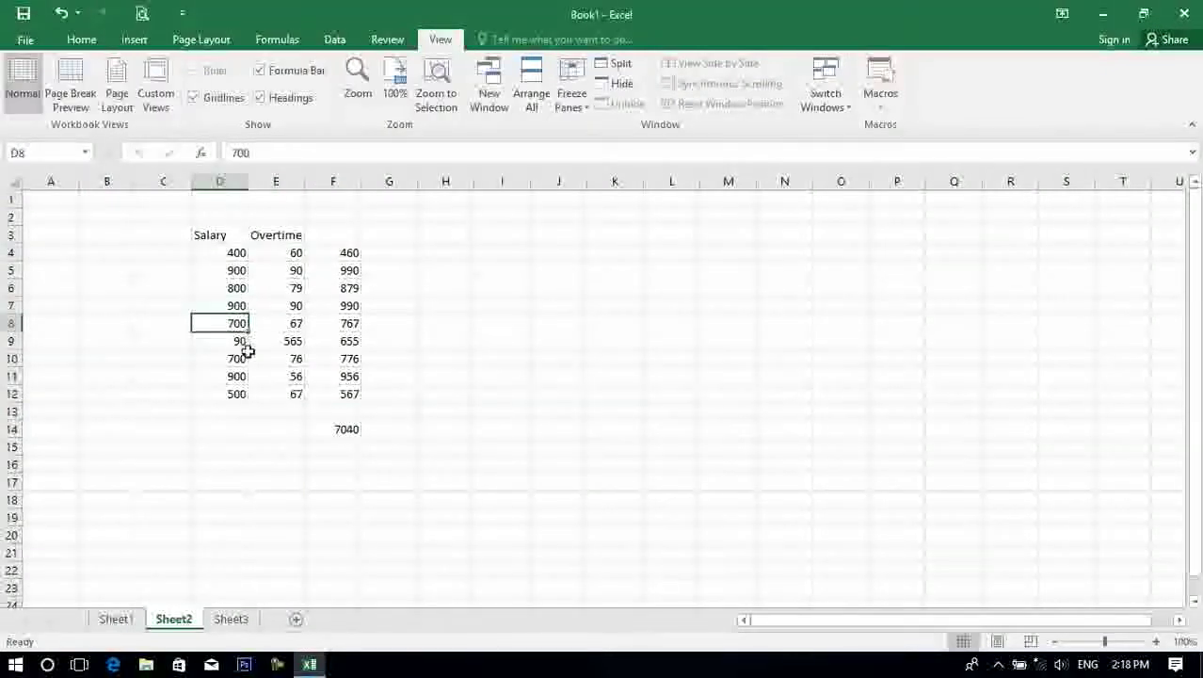
click(235, 344)
text(800)
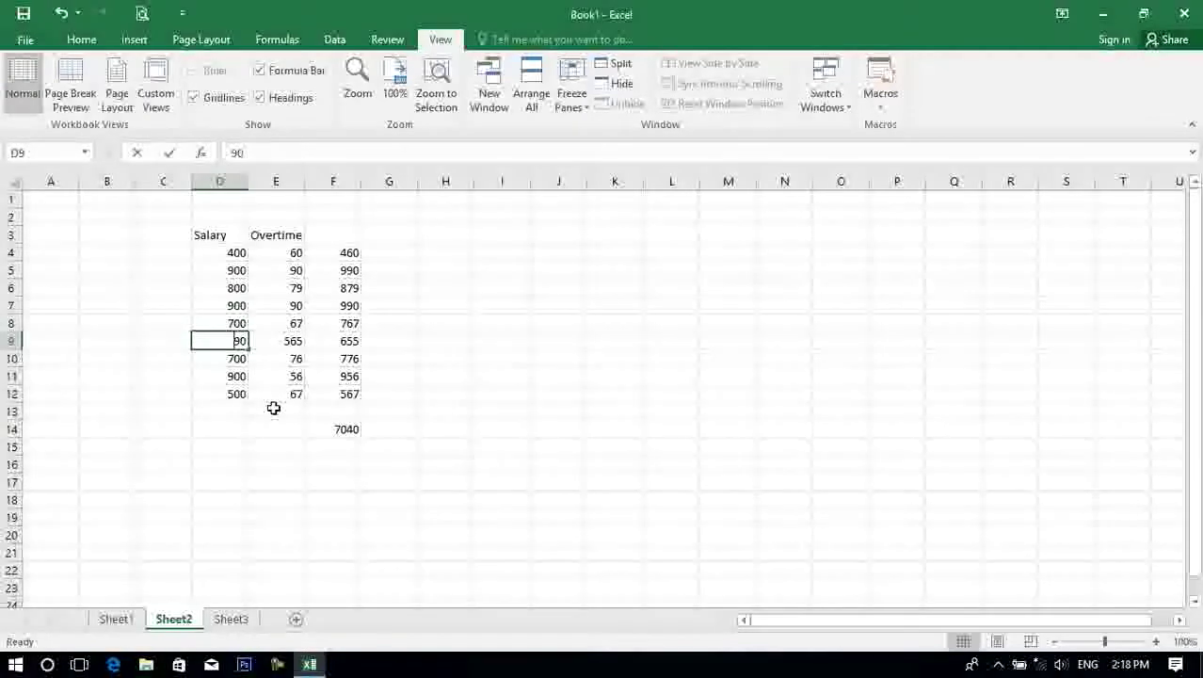
key(Return)
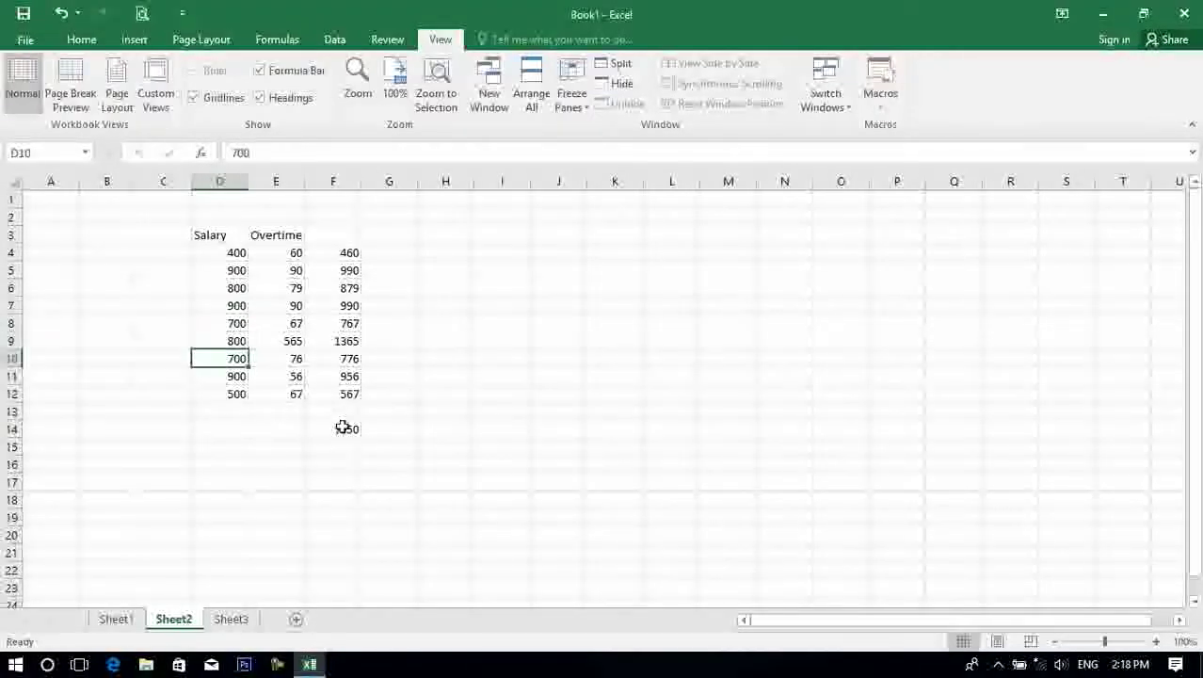
Switch to Sheet1 and check that the Total Salary in E4 now reads 7750.
click(115, 619)
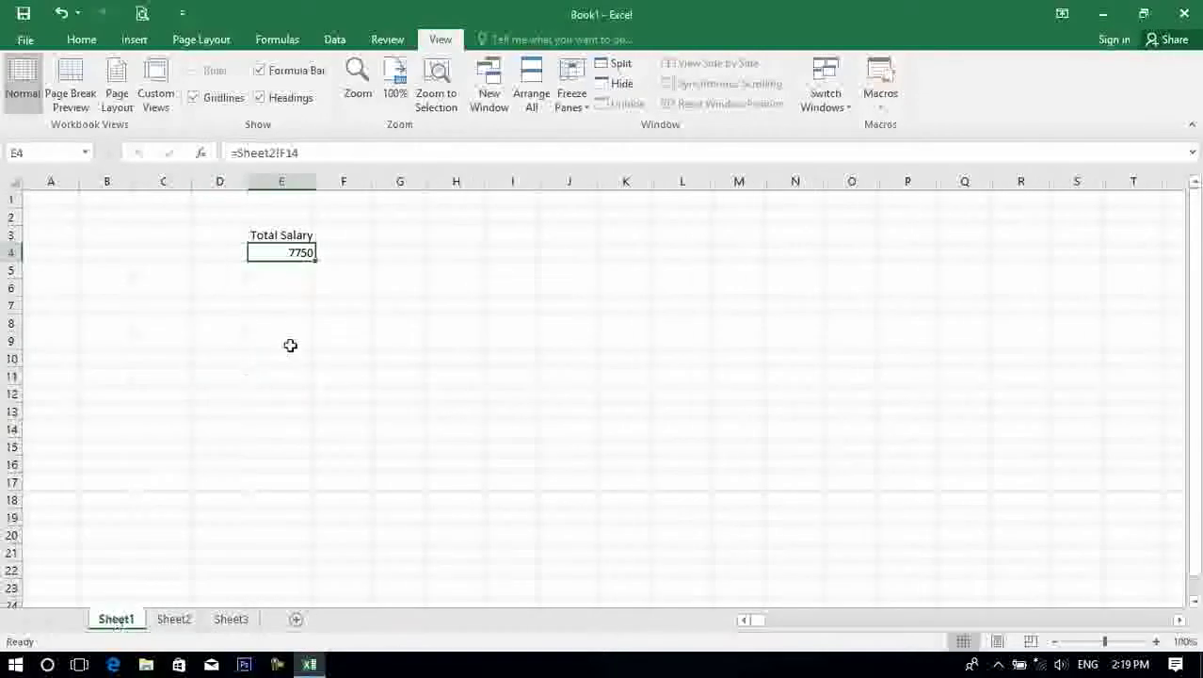
click(299, 325)
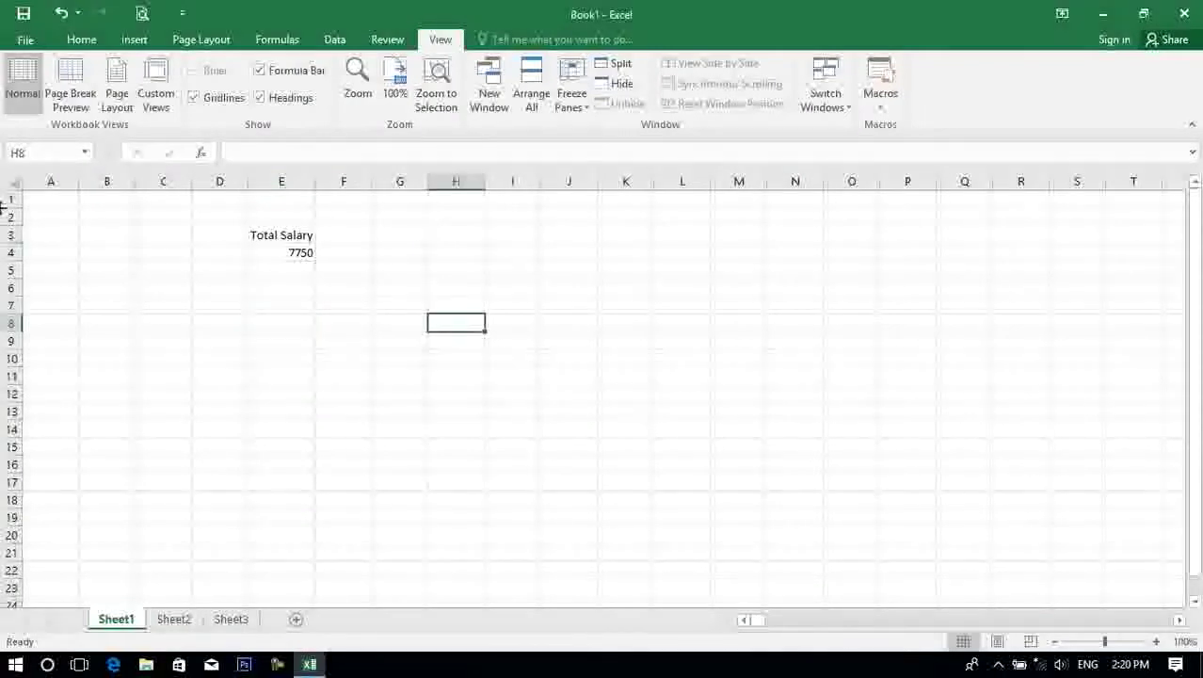
drag(47, 198, 406, 565)
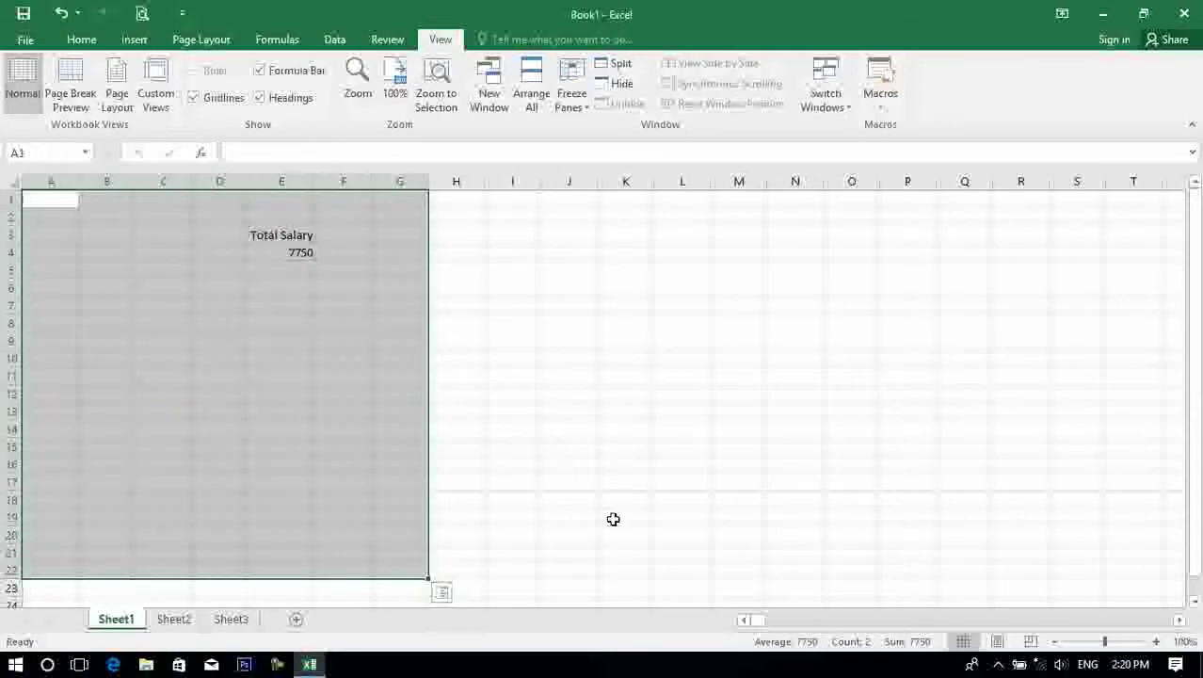
click(612, 517)
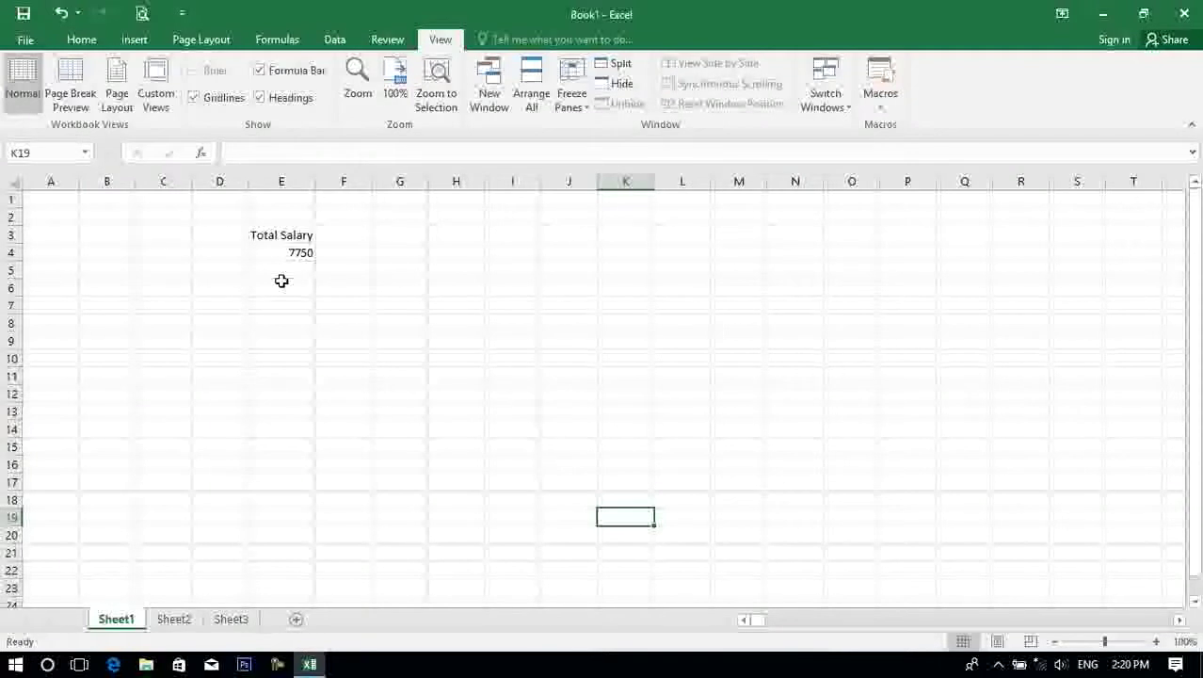
click(242, 386)
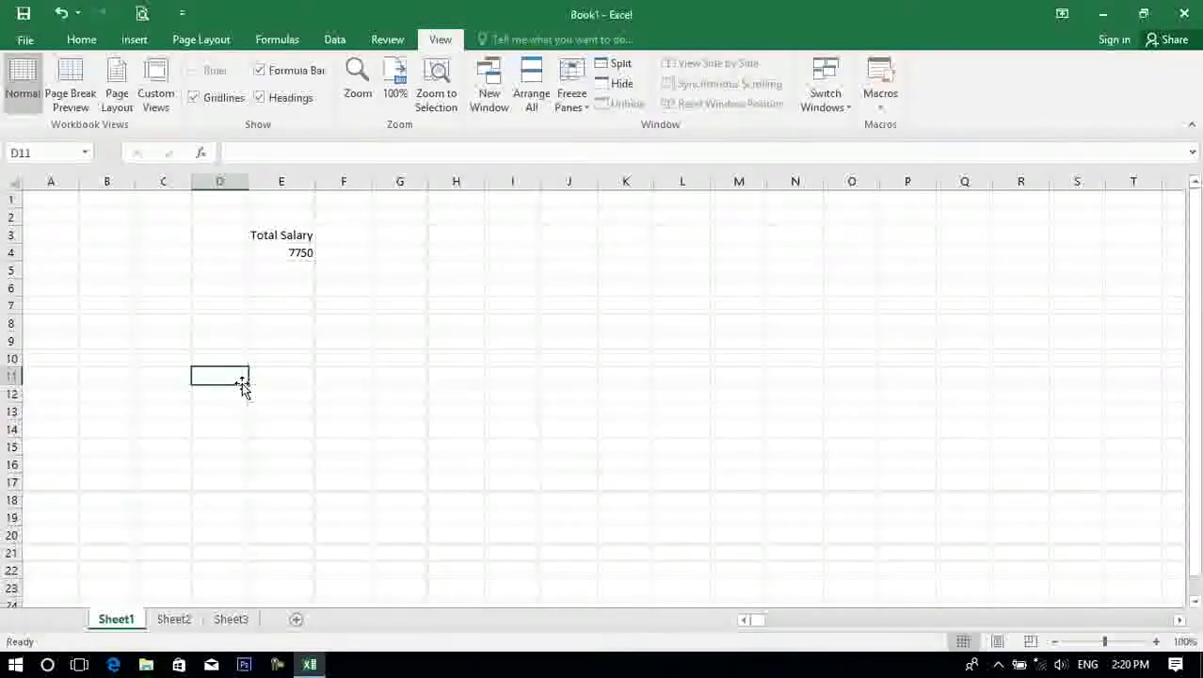
drag(233, 201, 400, 372)
key(Delete)
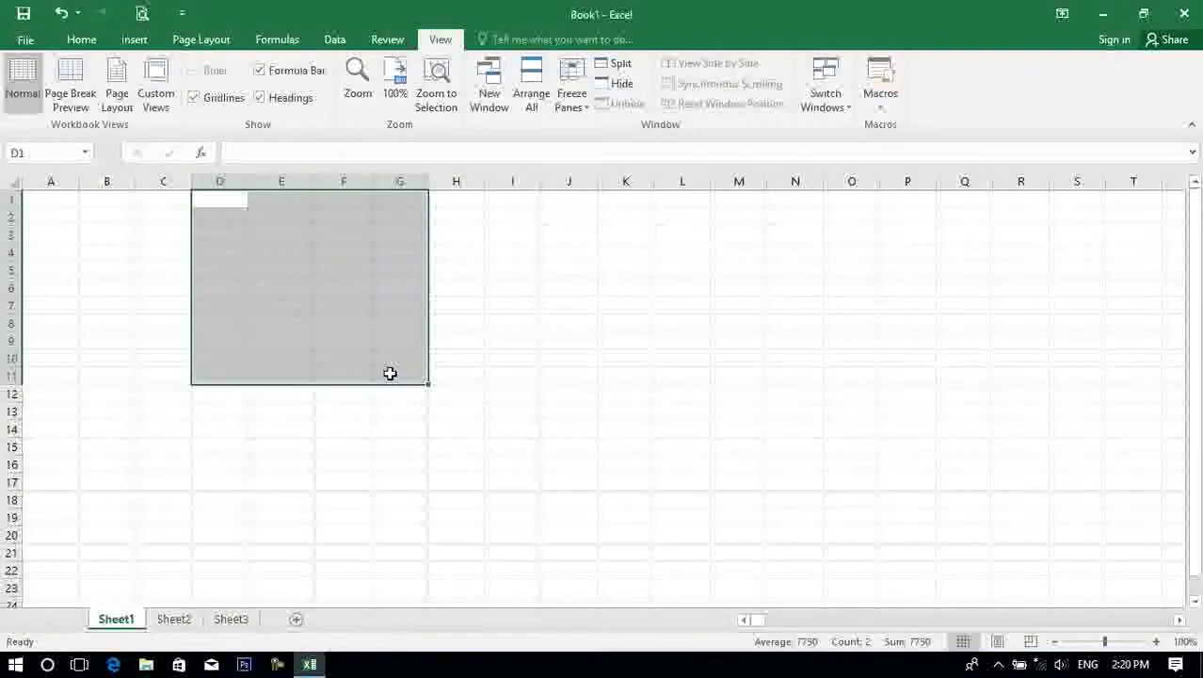
click(512, 340)
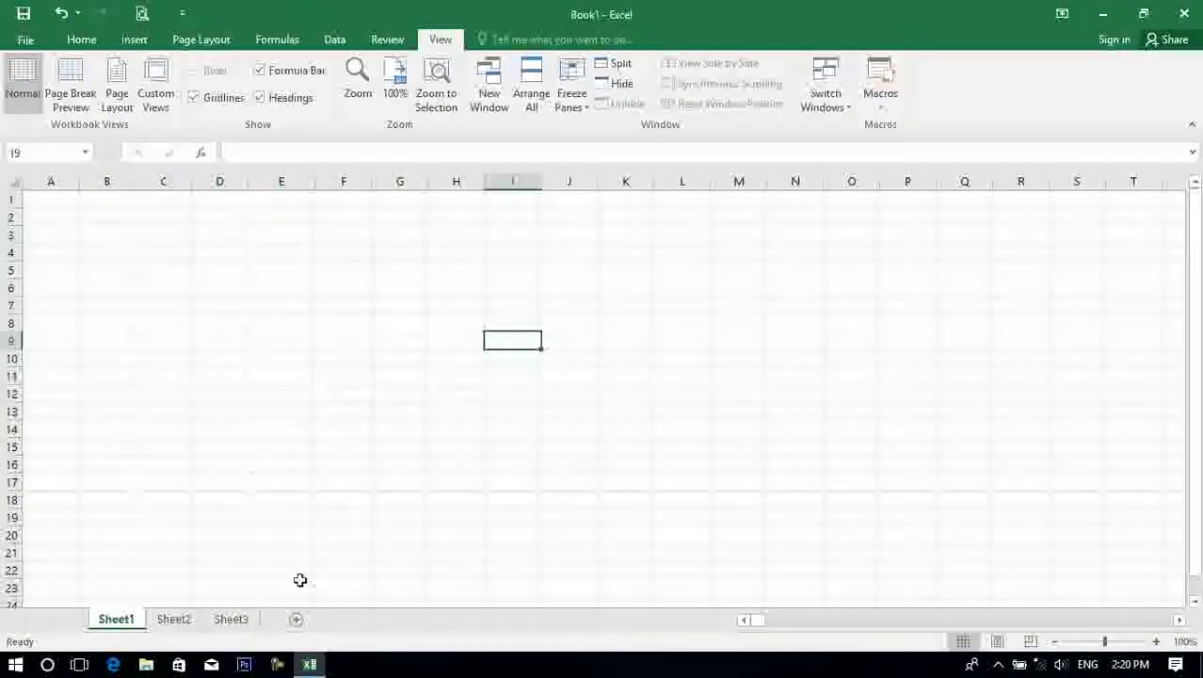
Select E7:E8, then open and close the Customize Quick Access Toolbar list from the Home ribbon.
drag(248, 323, 248, 305)
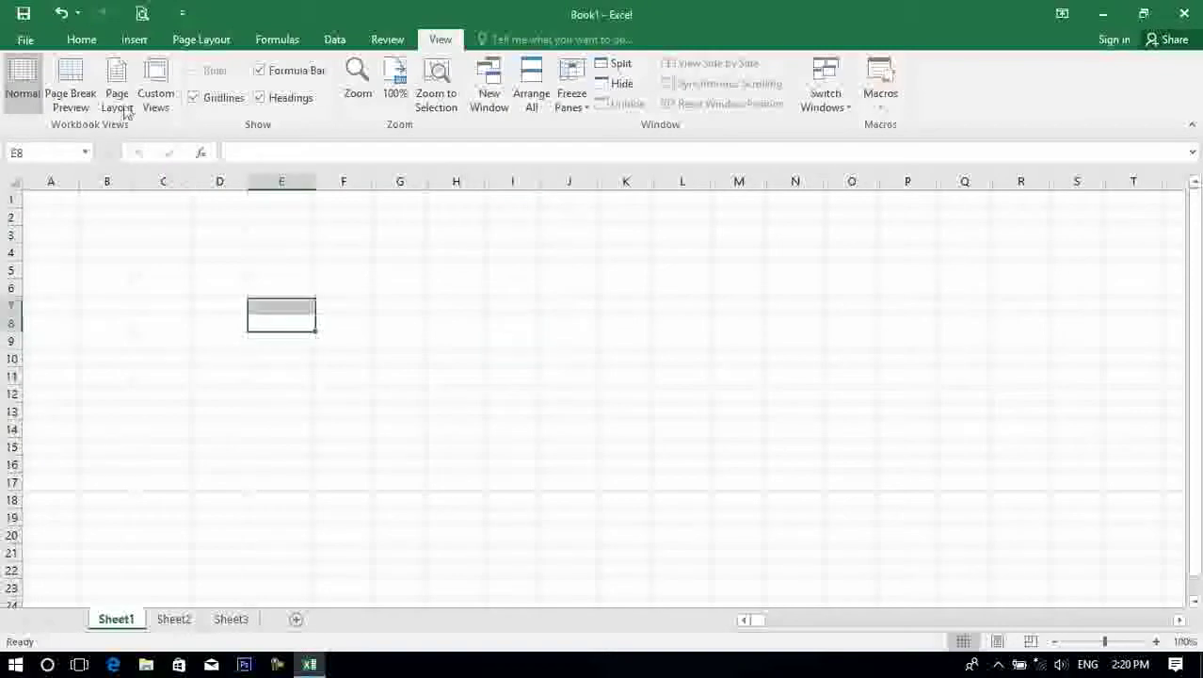
click(82, 40)
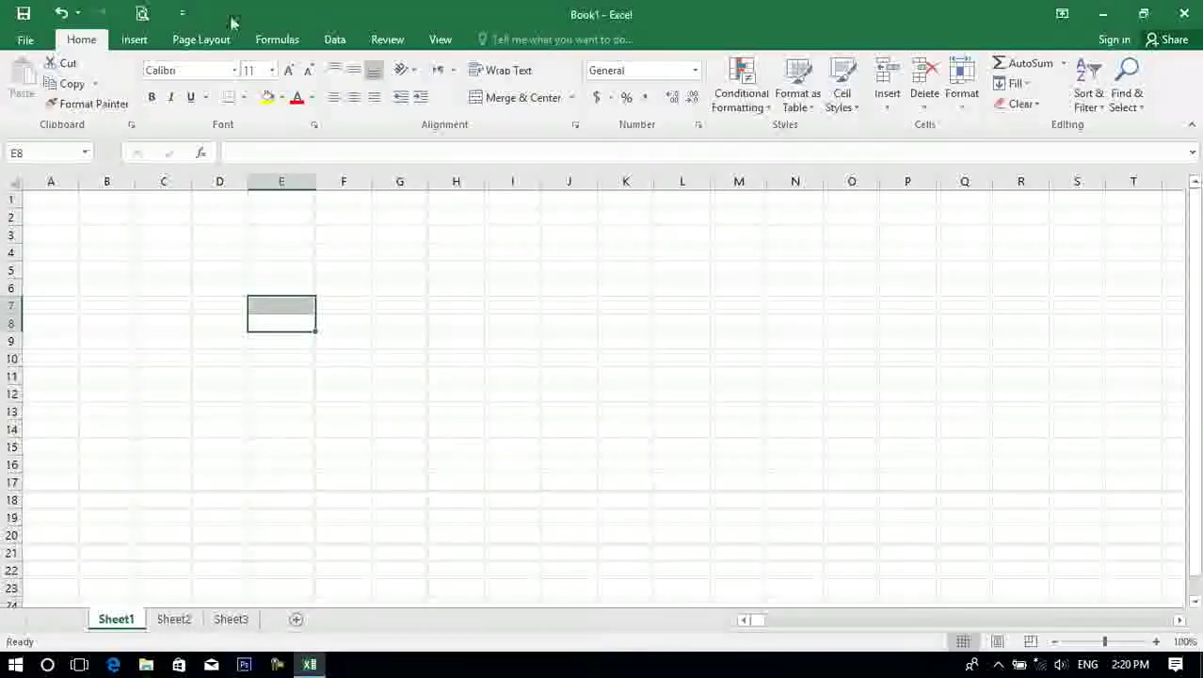
click(182, 13)
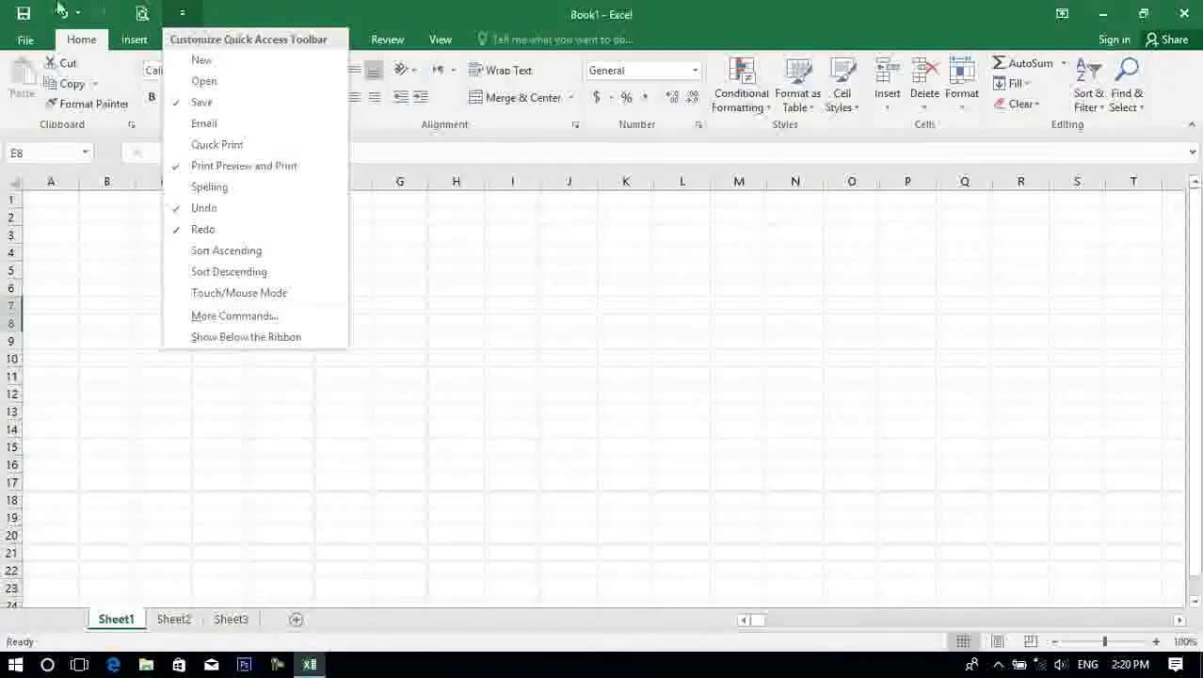
click(520, 348)
click(84, 42)
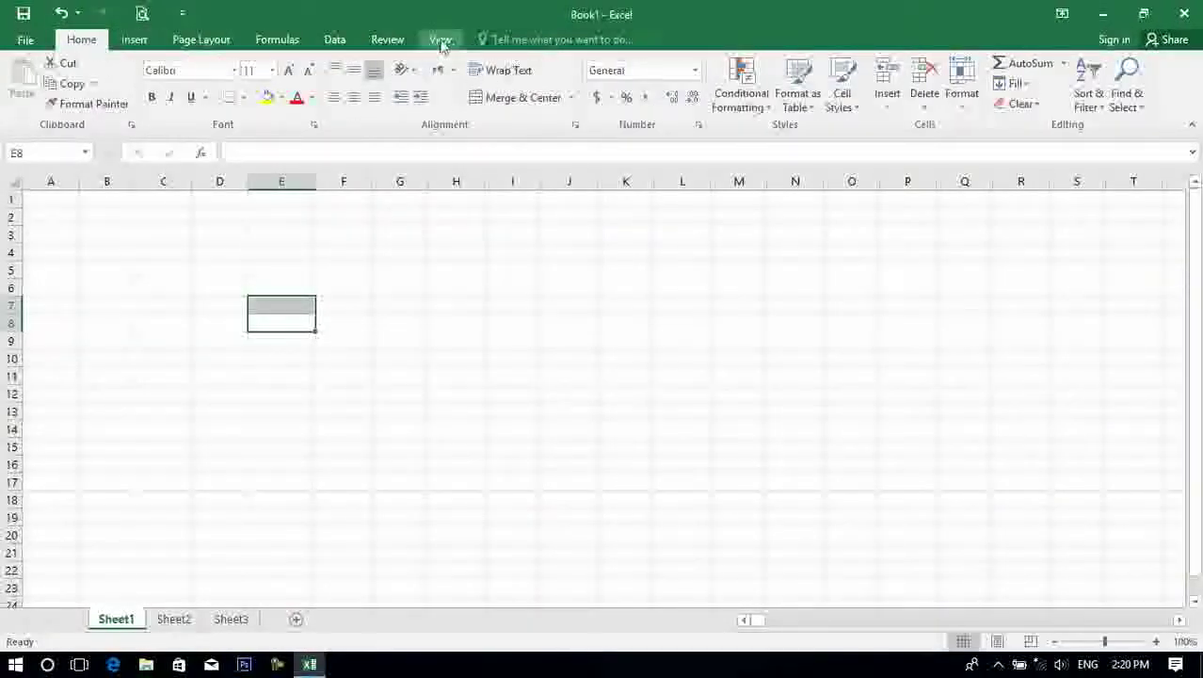
Browse the View, Insert, Page Layout, Formulas and Review ribbons, ending back on Home.
click(441, 42)
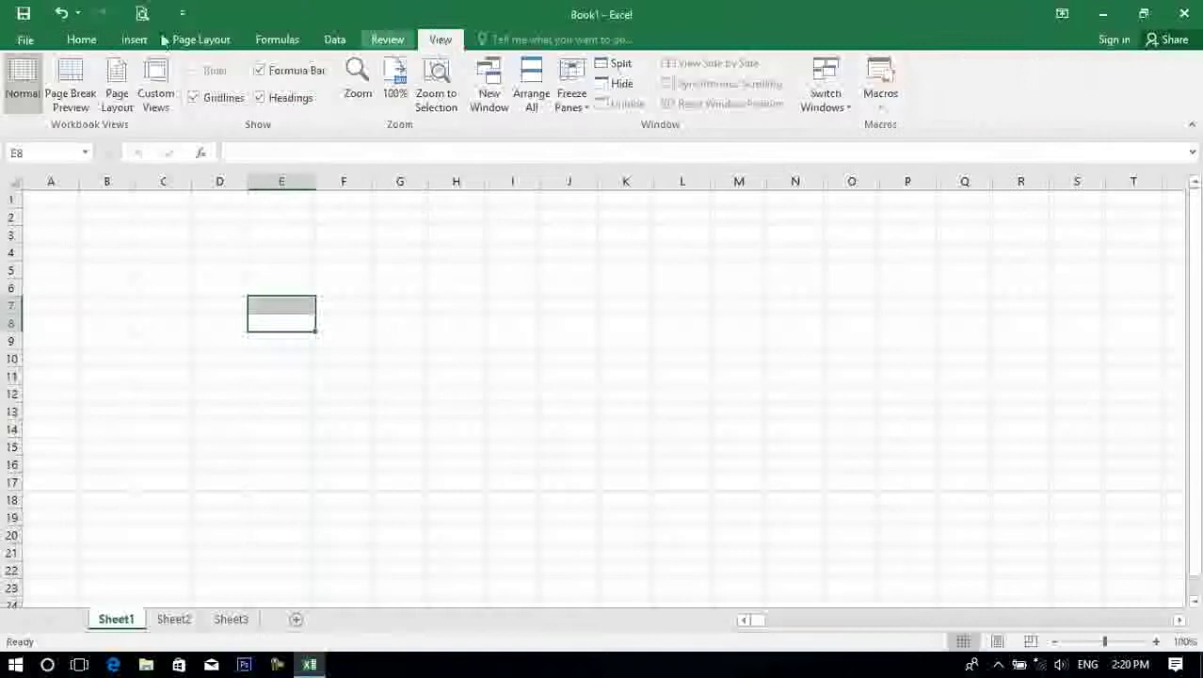
click(82, 41)
click(137, 42)
click(81, 42)
click(200, 39)
click(276, 40)
click(381, 40)
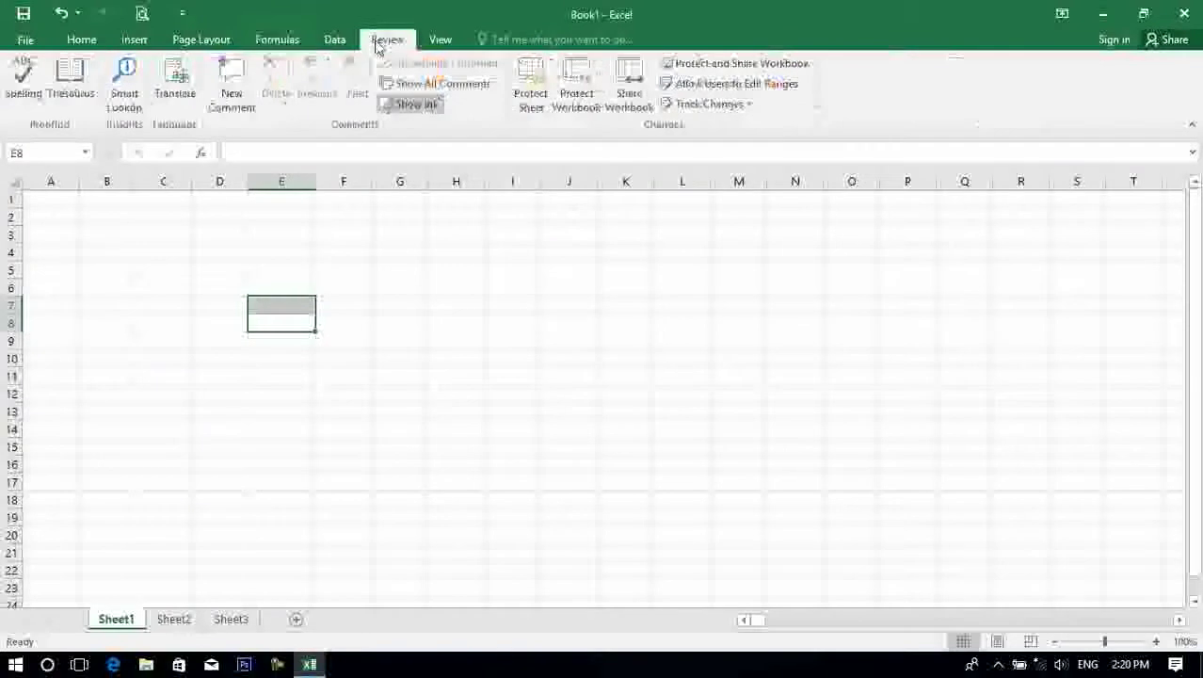
click(441, 39)
click(81, 40)
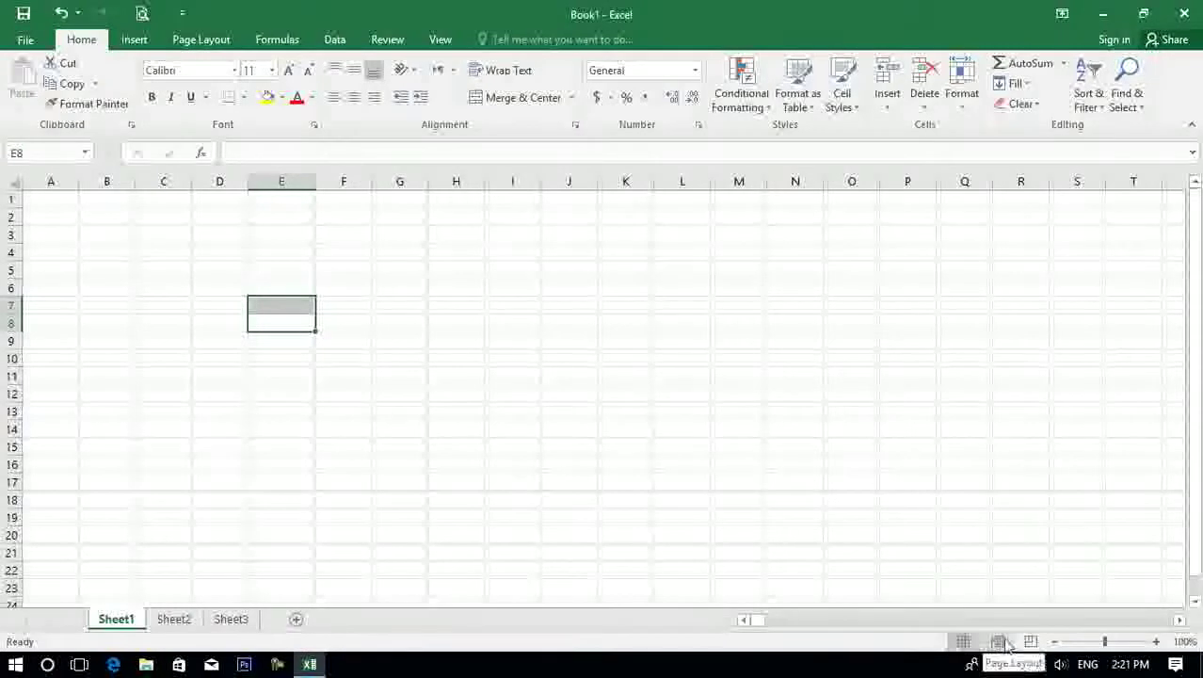
Select A1:M19 and enter 'computer' into the whole block at once with Ctrl+Enter.
click(718, 336)
click(64, 204)
drag(71, 217, 851, 475)
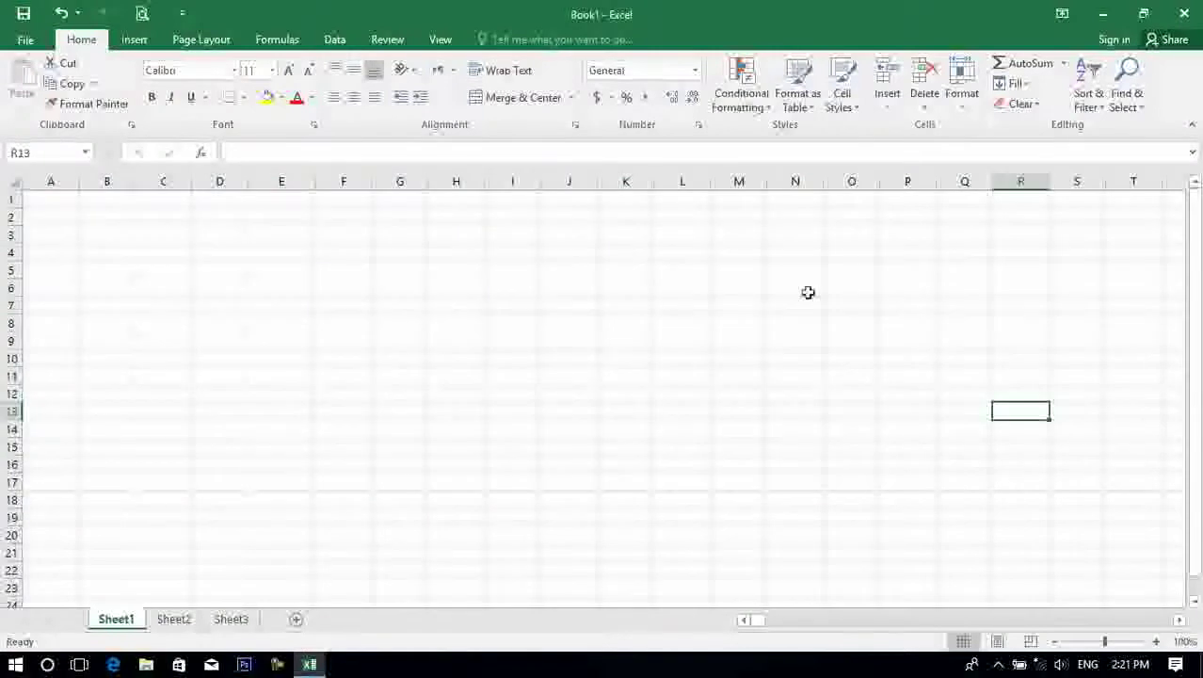
drag(59, 198, 794, 557)
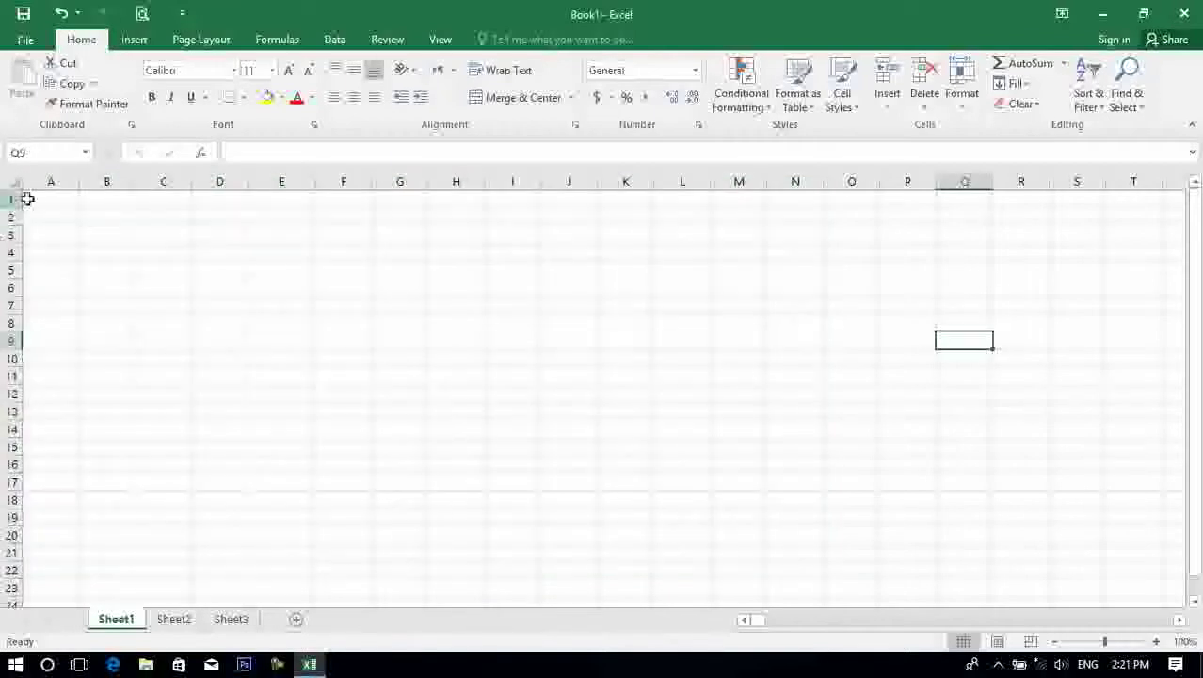
mouse_move(28, 197)
mouse_down()
mouse_move(339, 372)
mouse_move(738, 474)
mouse_move(765, 491)
mouse_move(756, 513)
mouse_up()
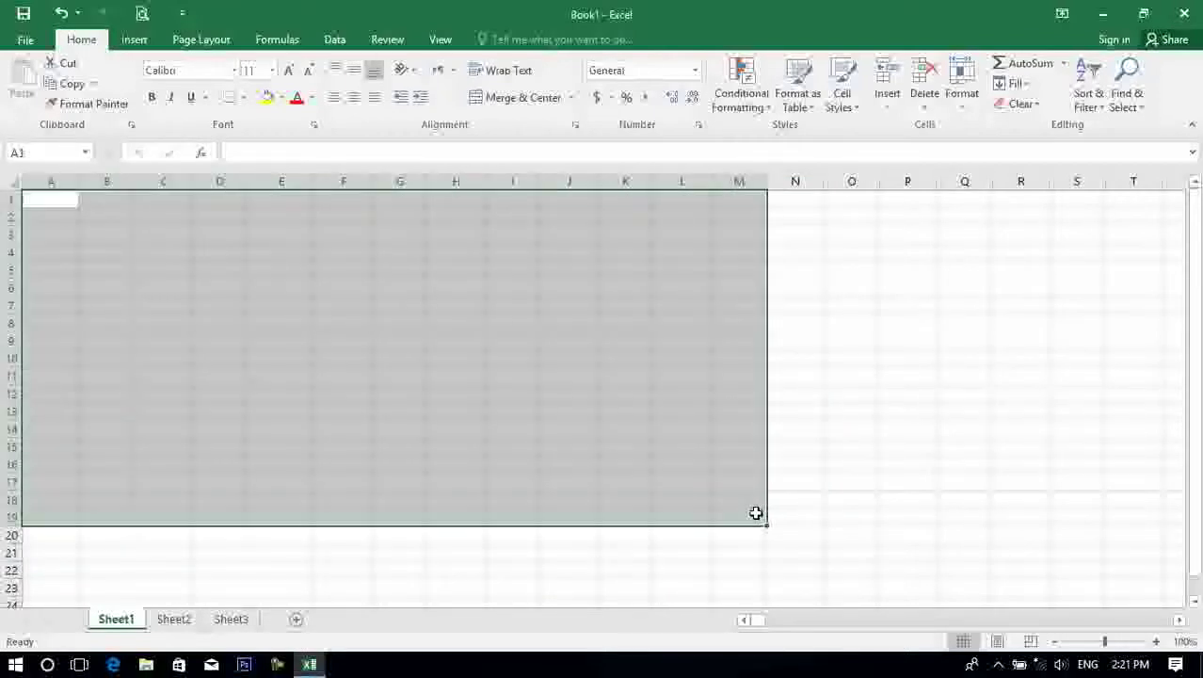
text(computer)
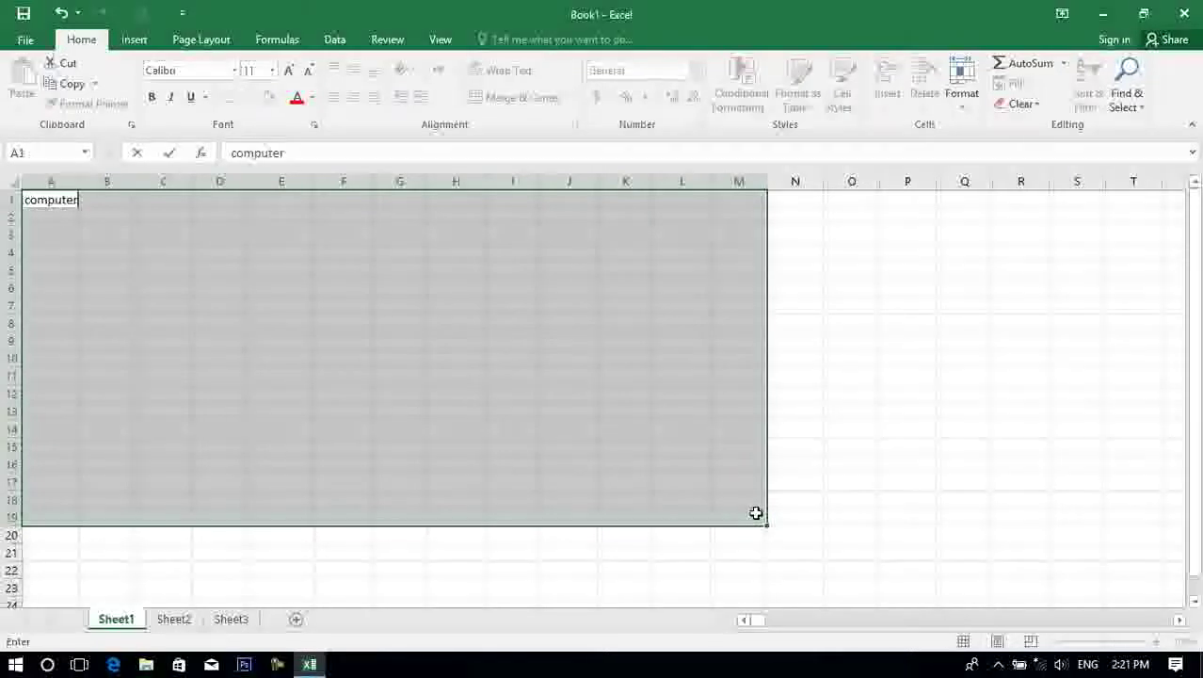
key(ctrl+Return)
click(867, 374)
click(503, 303)
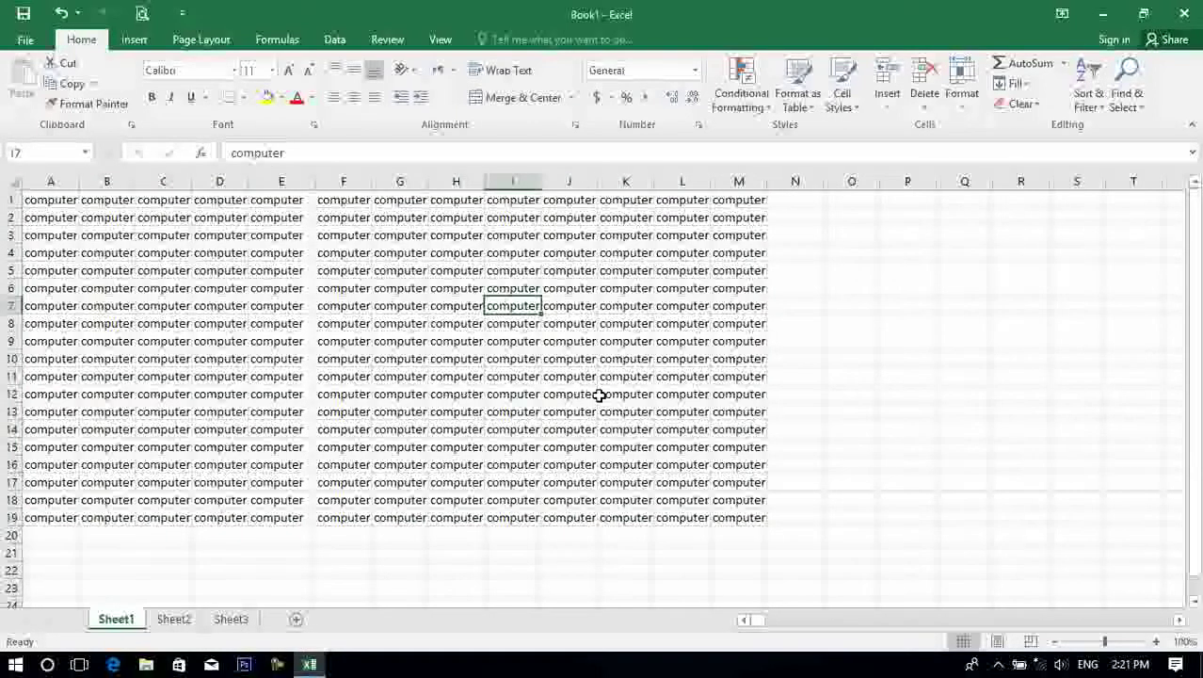
click(997, 642)
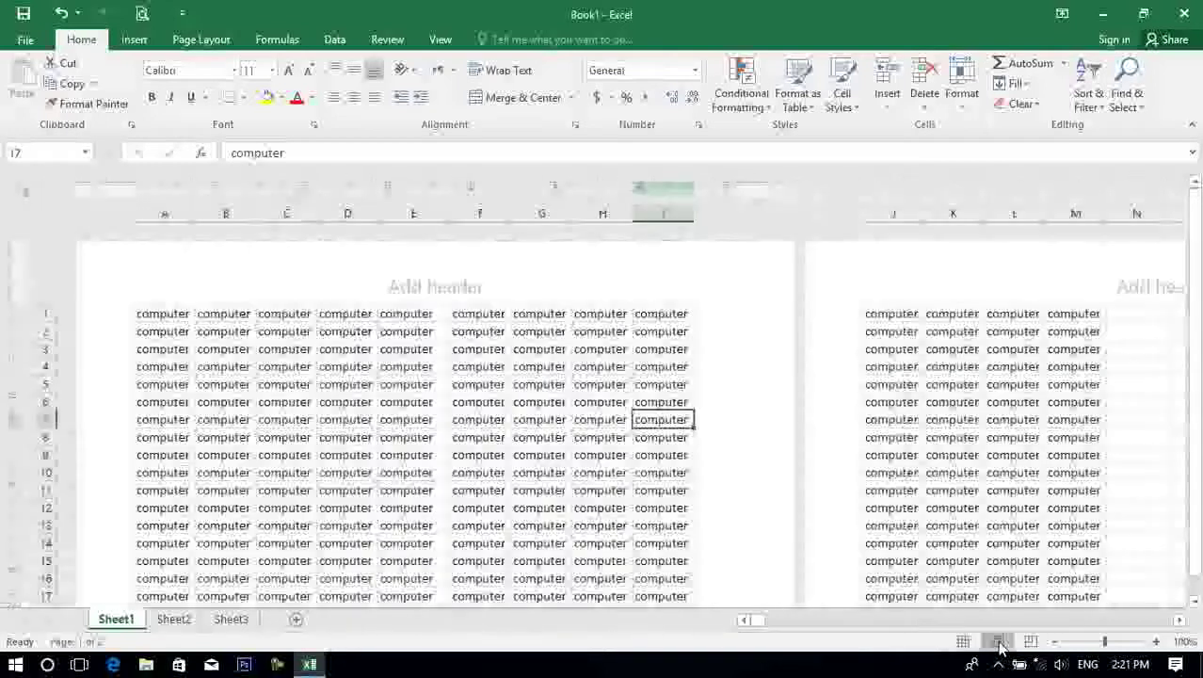
scroll(651, 377, down, 3)
scroll(639, 397, up, 3)
click(1013, 402)
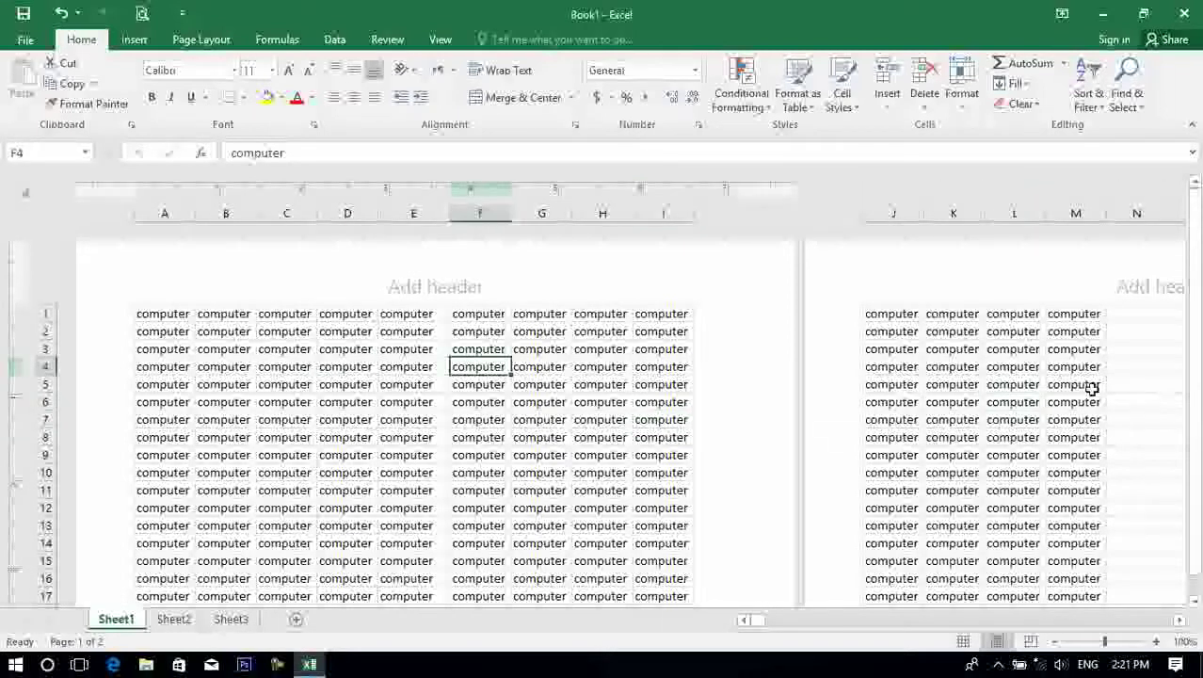
click(1013, 384)
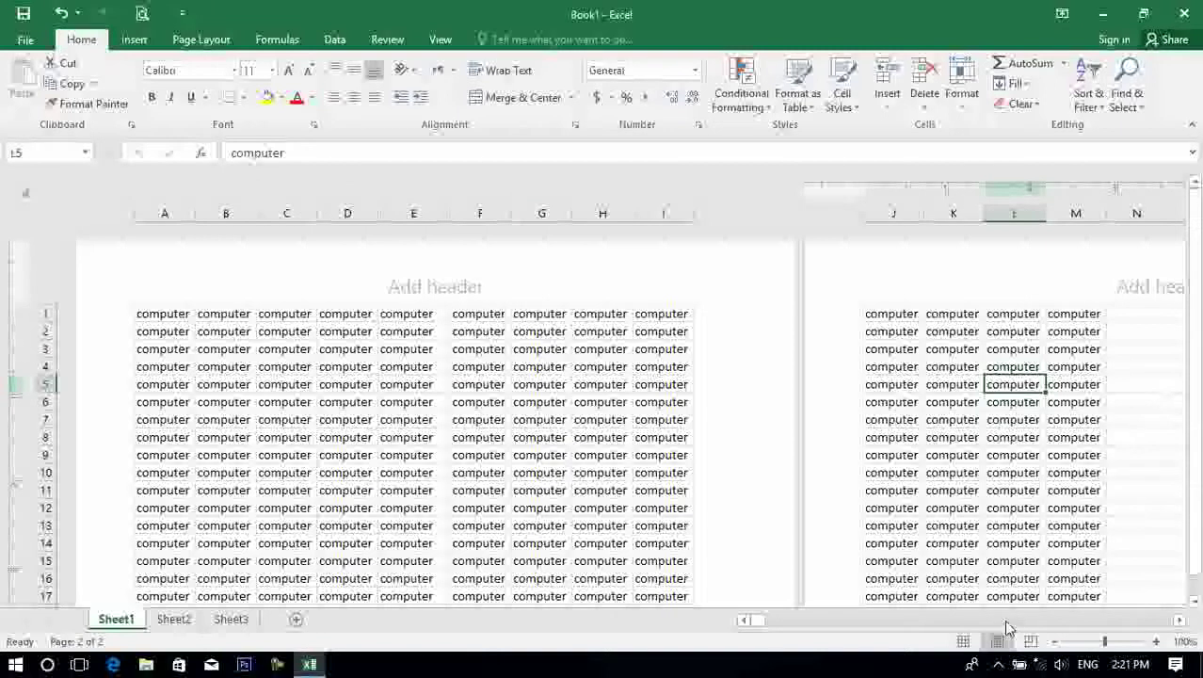
click(963, 641)
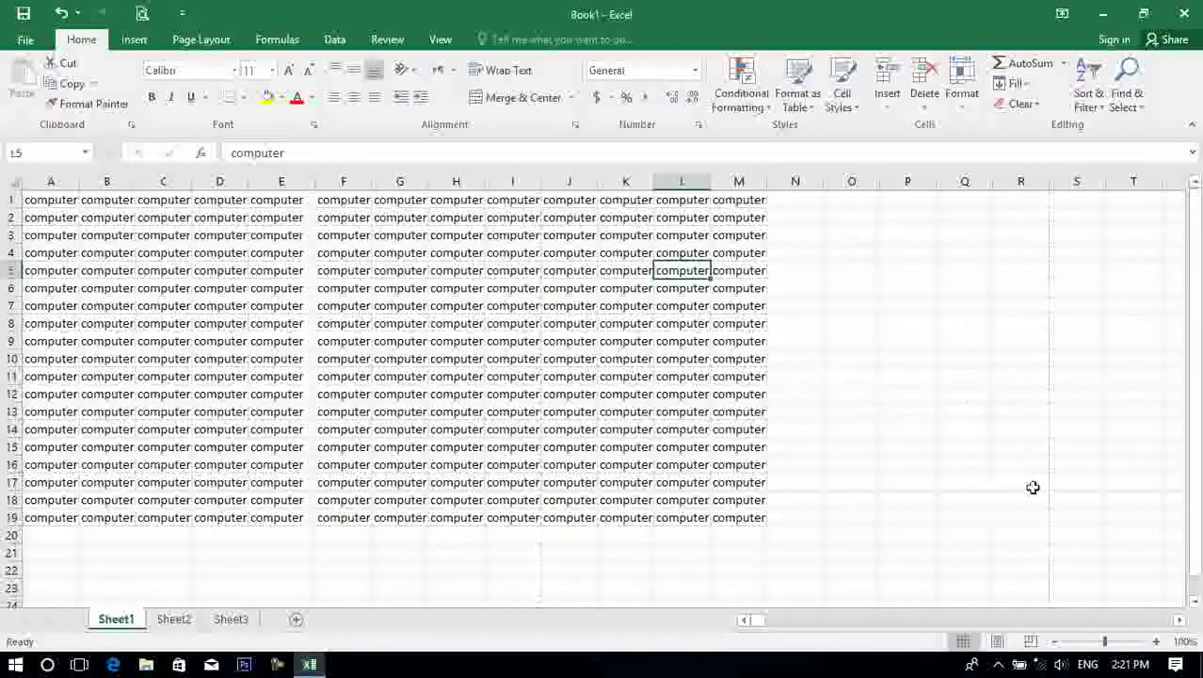
click(796, 374)
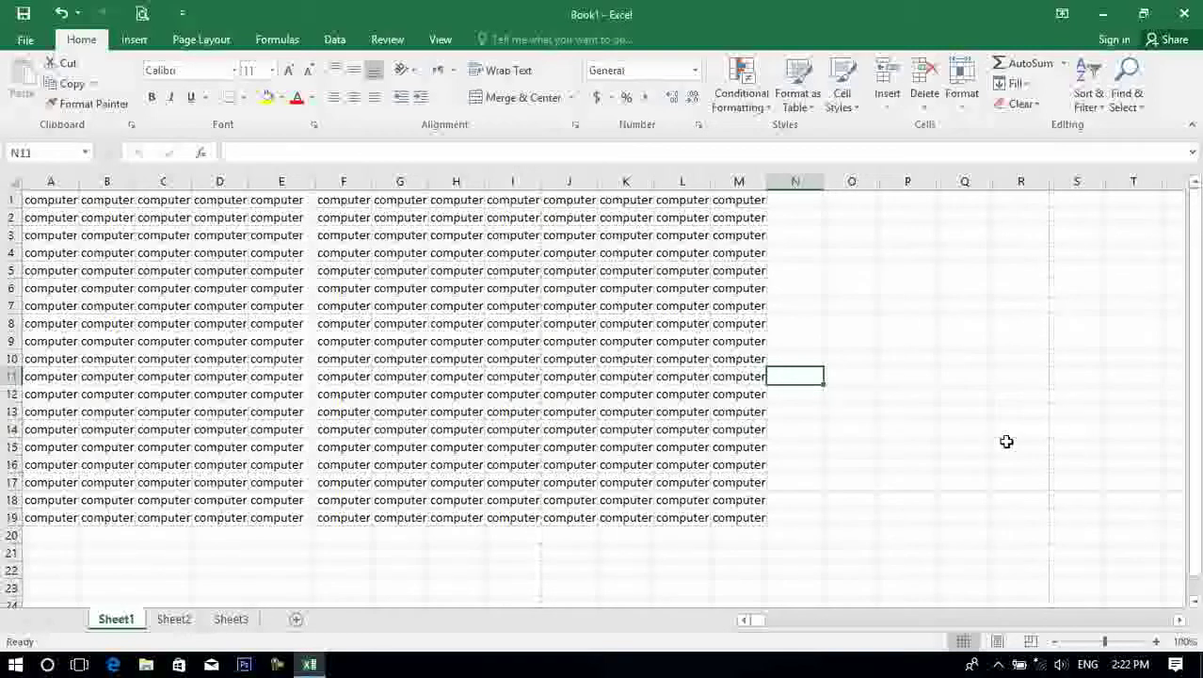
Set the paper size to A3 from the Page Layout ribbon.
click(215, 40)
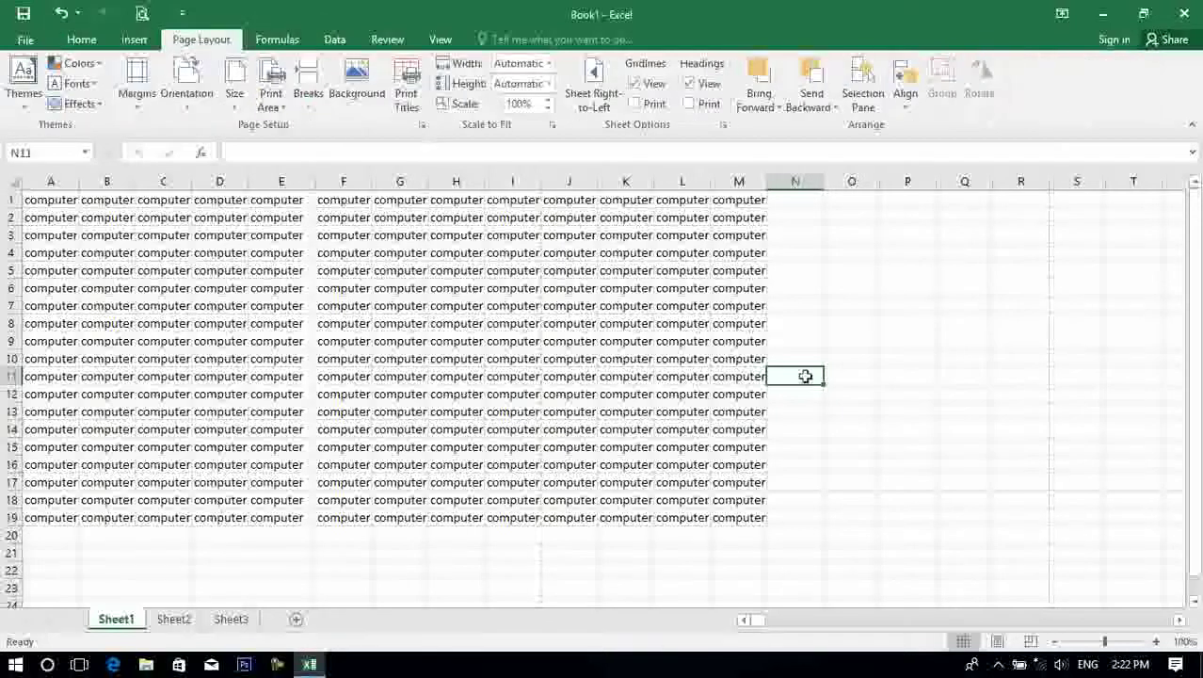
click(235, 99)
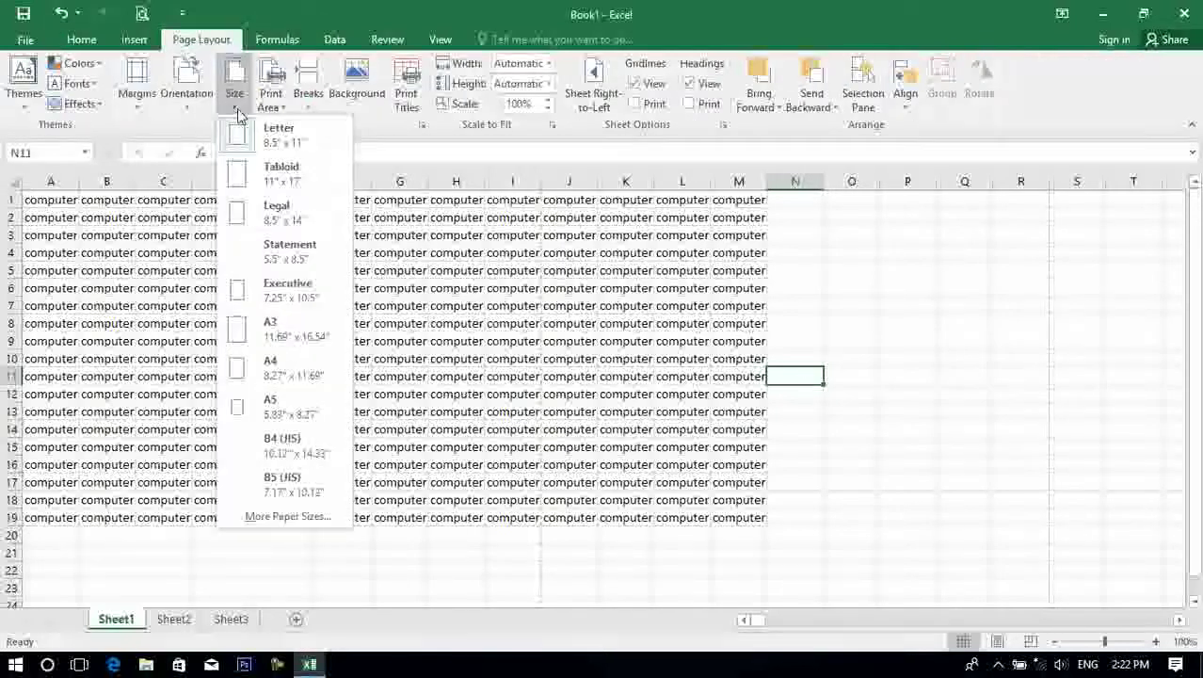
click(291, 327)
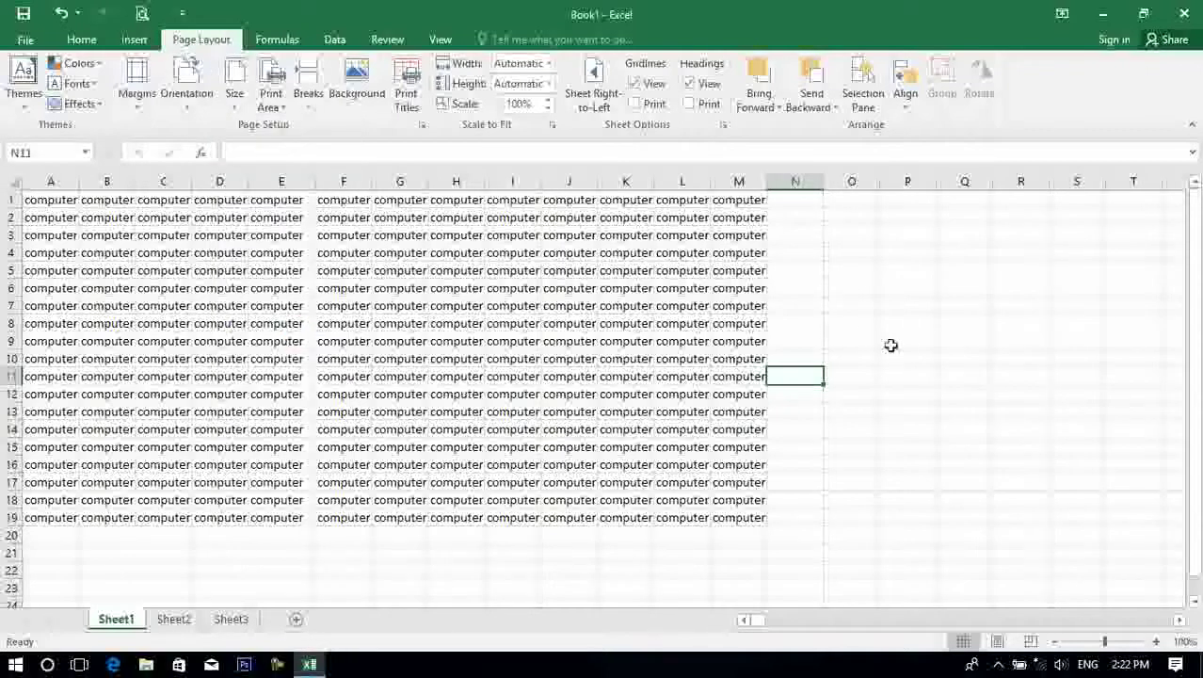
Check the A3 pages in Page Layout view, then return to Normal view.
click(997, 641)
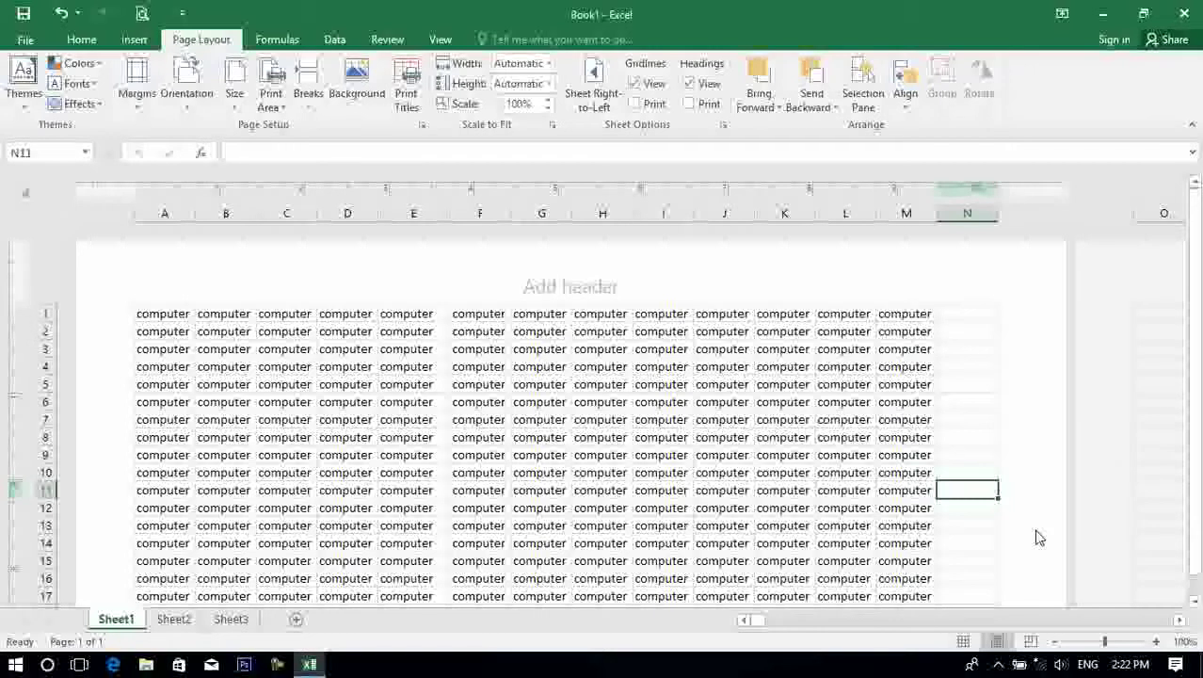
click(781, 454)
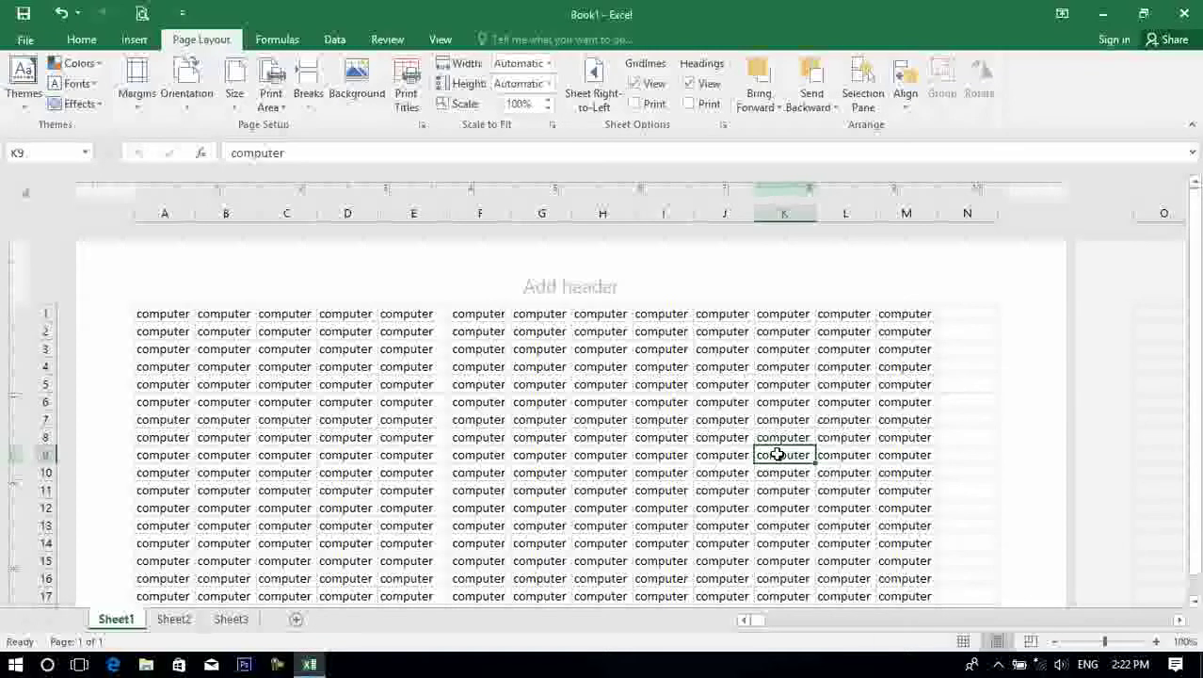
click(963, 641)
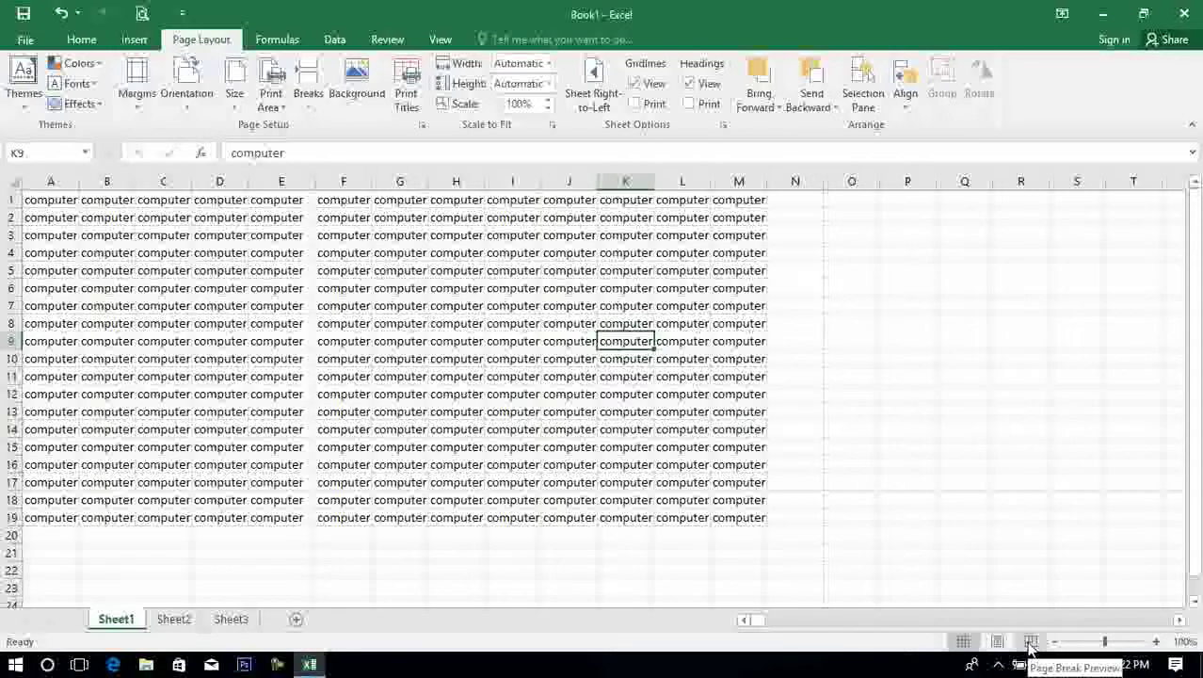
In Page Break Preview, extend the printed page to column S and row 25, then select A1:N20.
click(1030, 641)
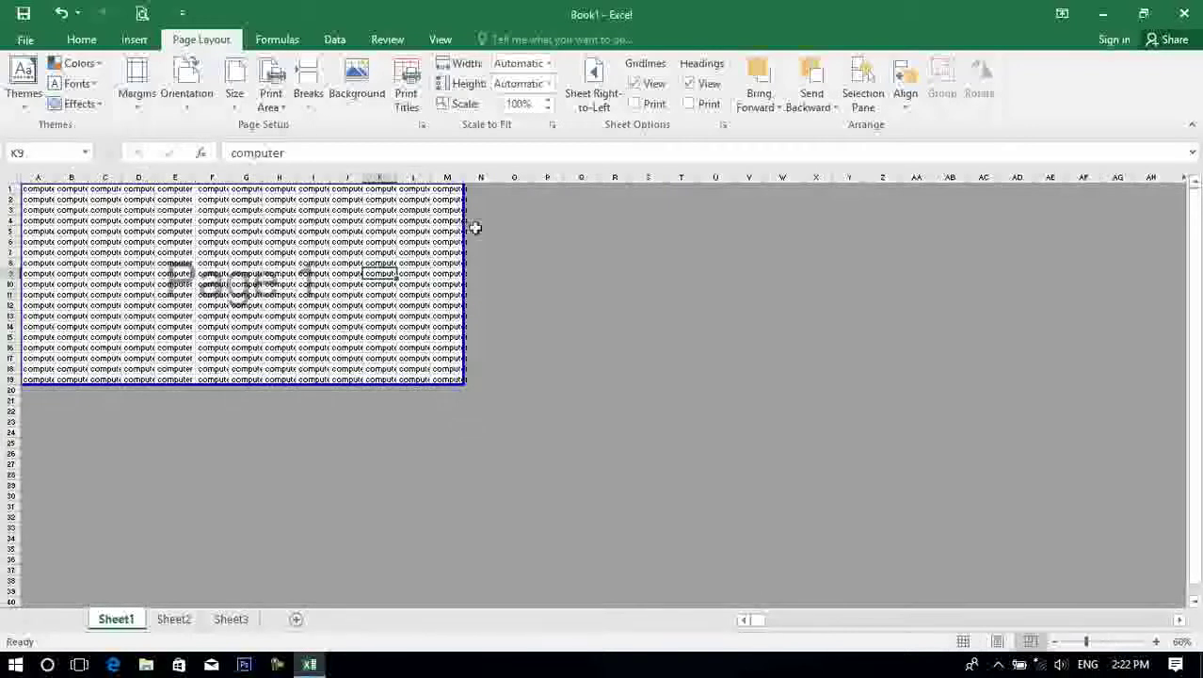
drag(466, 383, 663, 448)
click(450, 410)
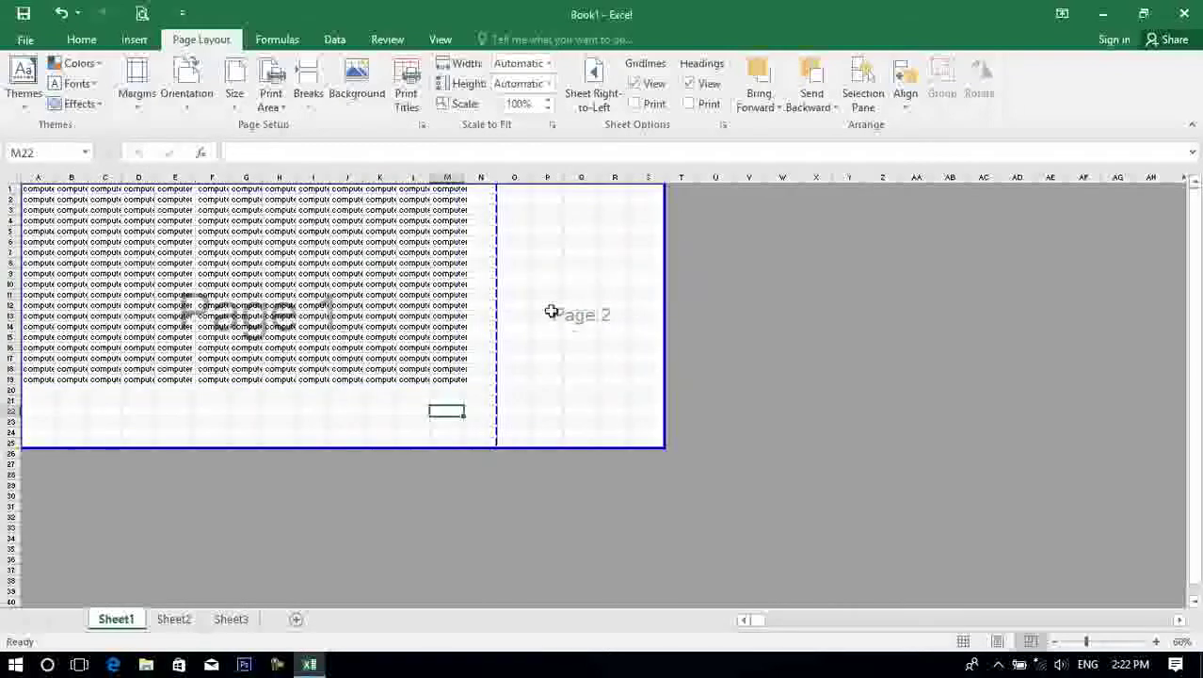
click(380, 294)
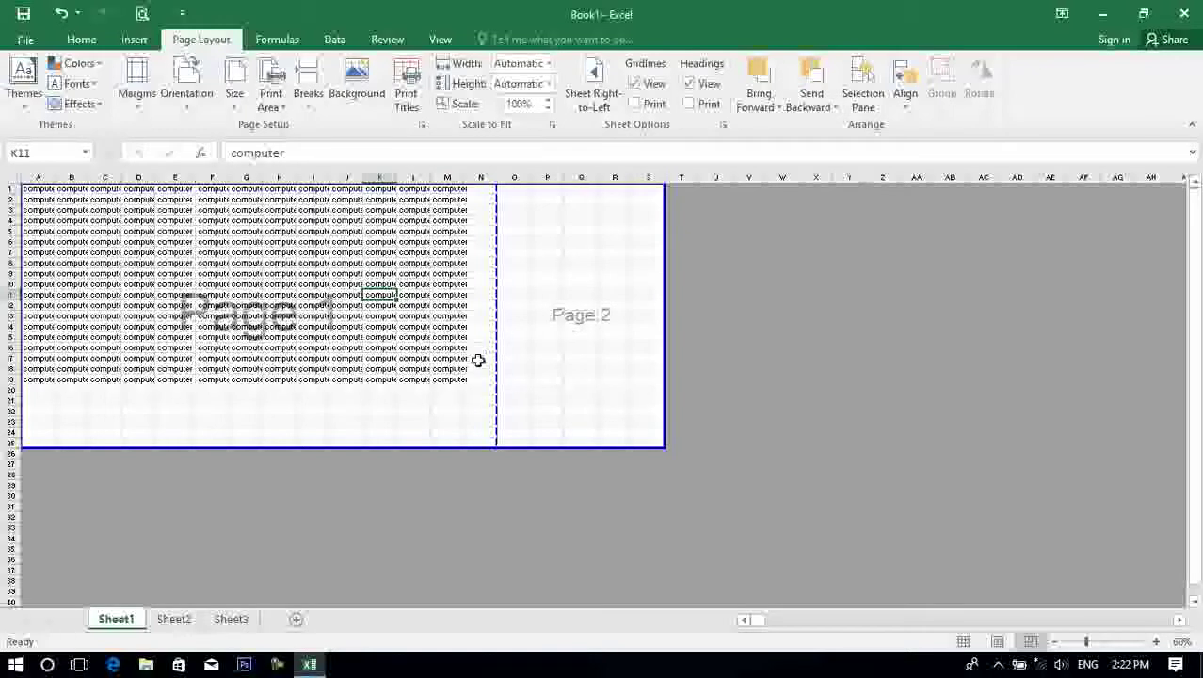
drag(482, 389, 33, 188)
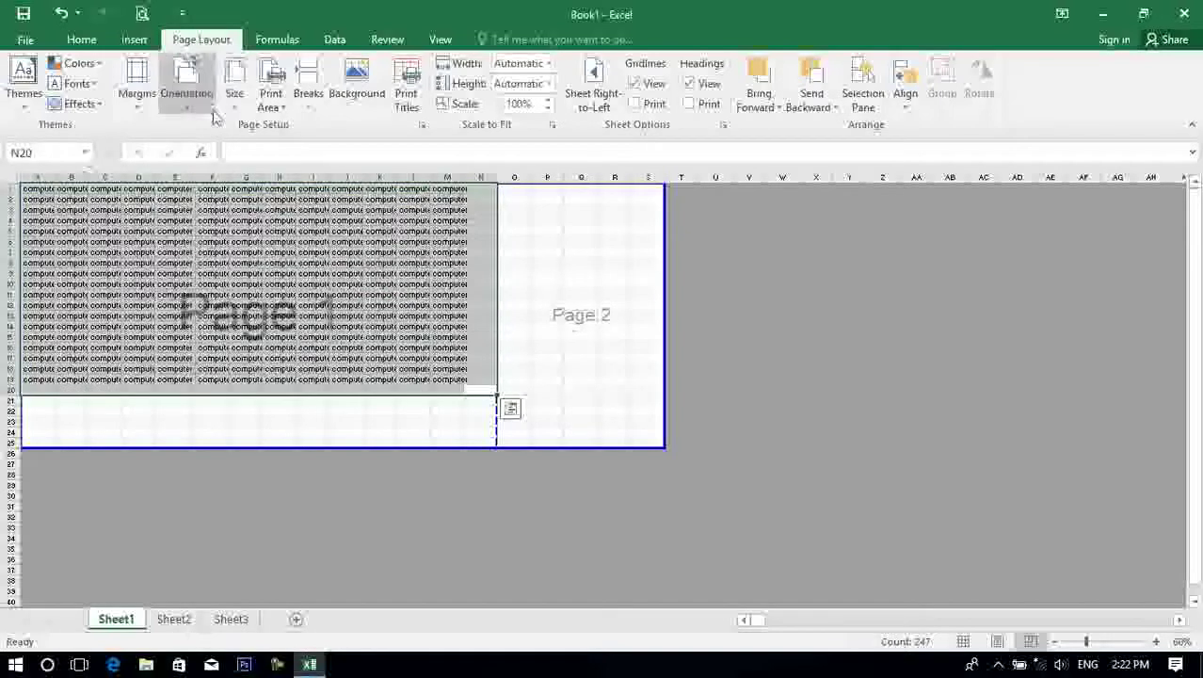
Change the paper size to A4 and shrink the printed area to A1:N19.
click(234, 95)
click(271, 358)
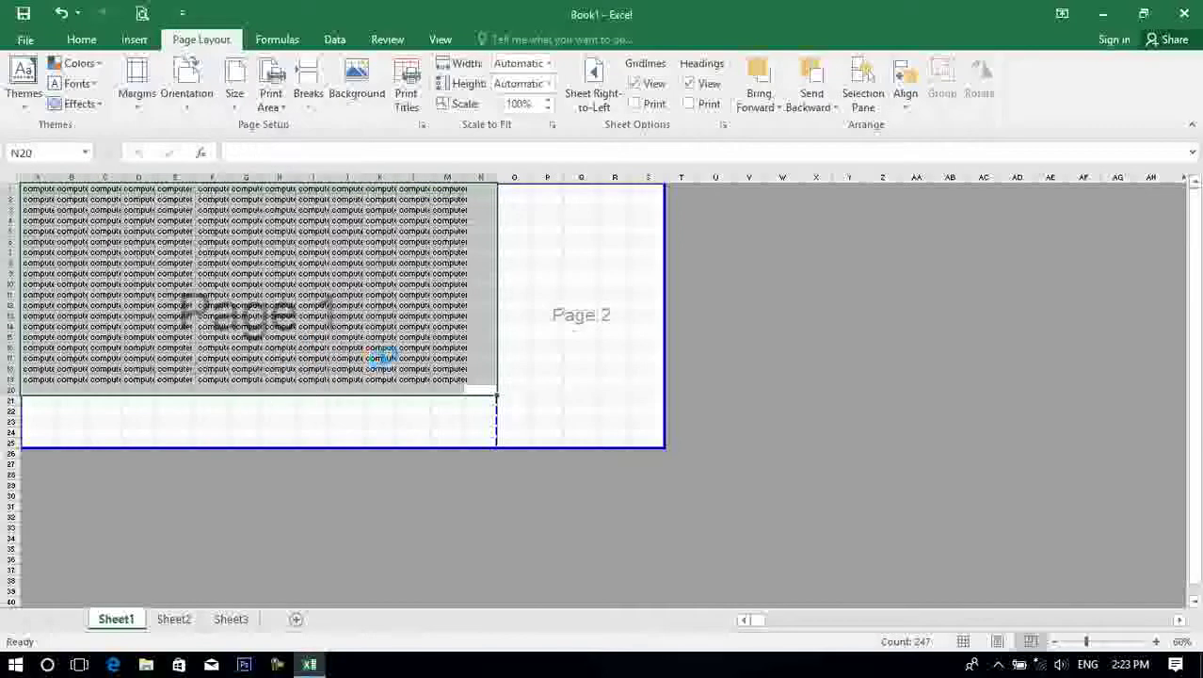
click(578, 355)
click(457, 306)
click(494, 336)
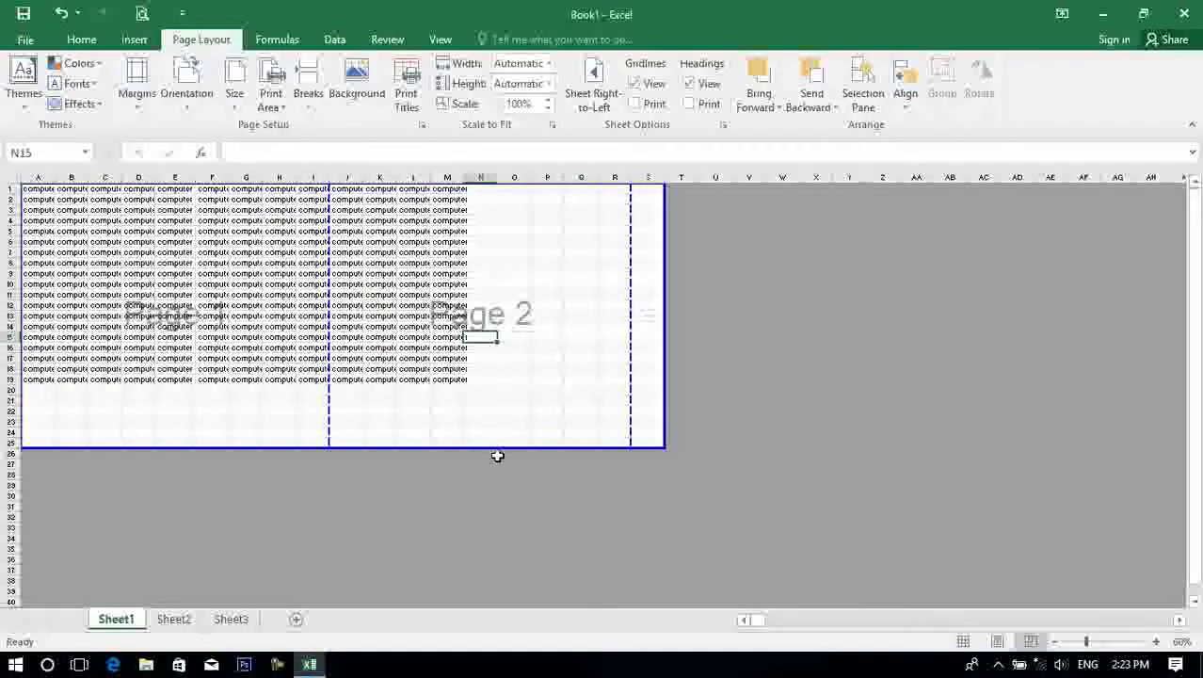
drag(665, 447, 467, 385)
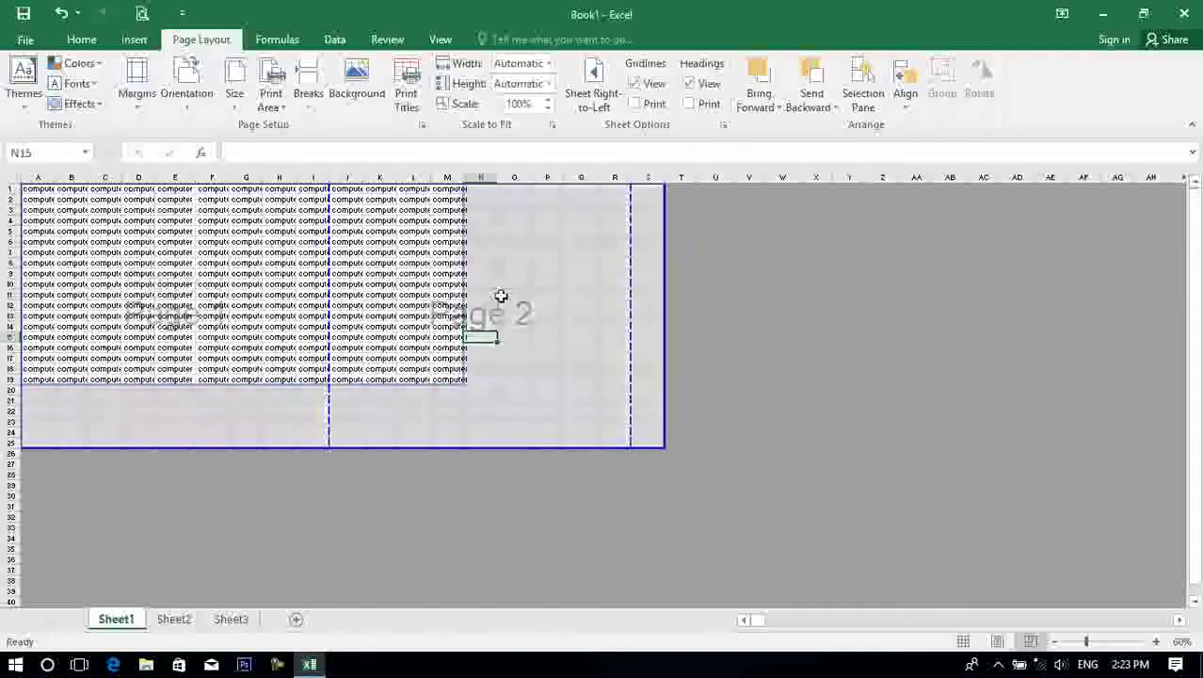
click(246, 252)
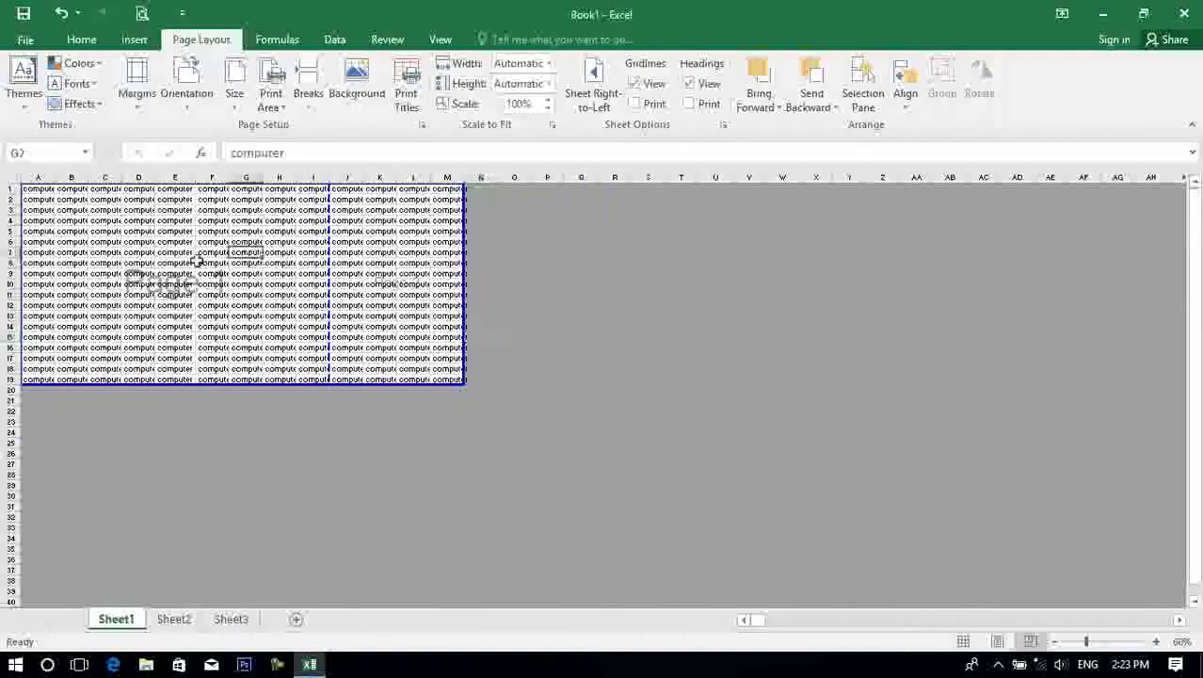
Zoom in and back to 100%, select G1:M13, then switch to Normal view.
click(1156, 641)
click(1155, 641)
click(1156, 641)
click(1155, 641)
click(332, 375)
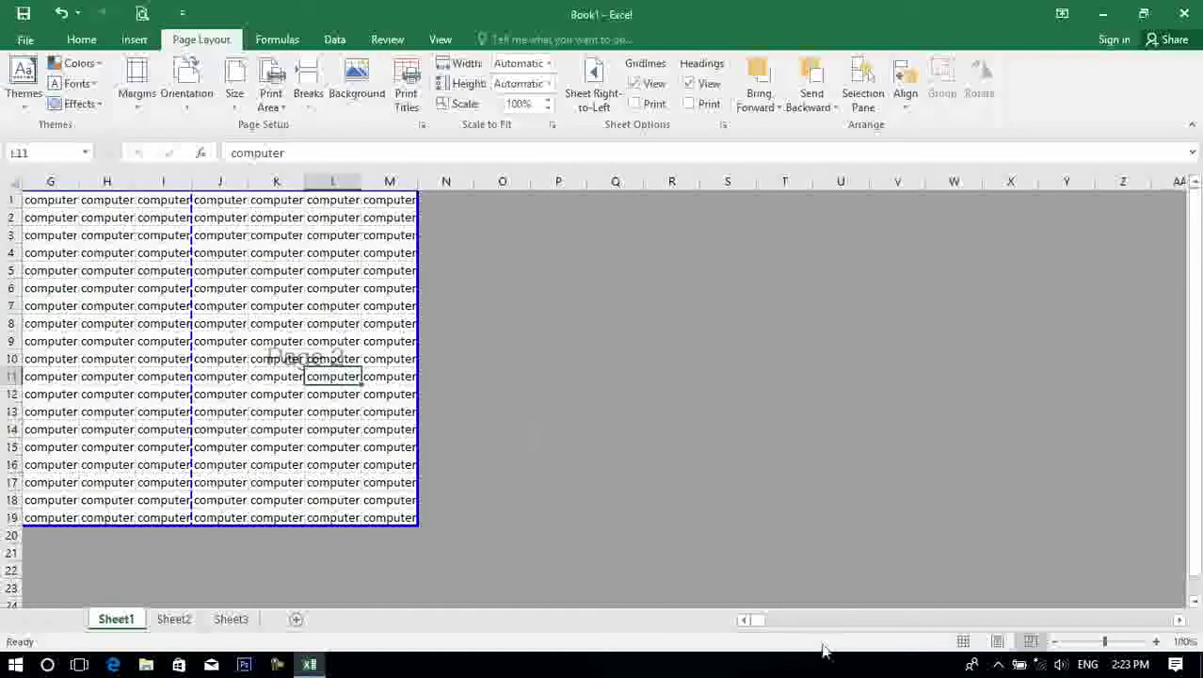
drag(1196, 389, 1196, 389)
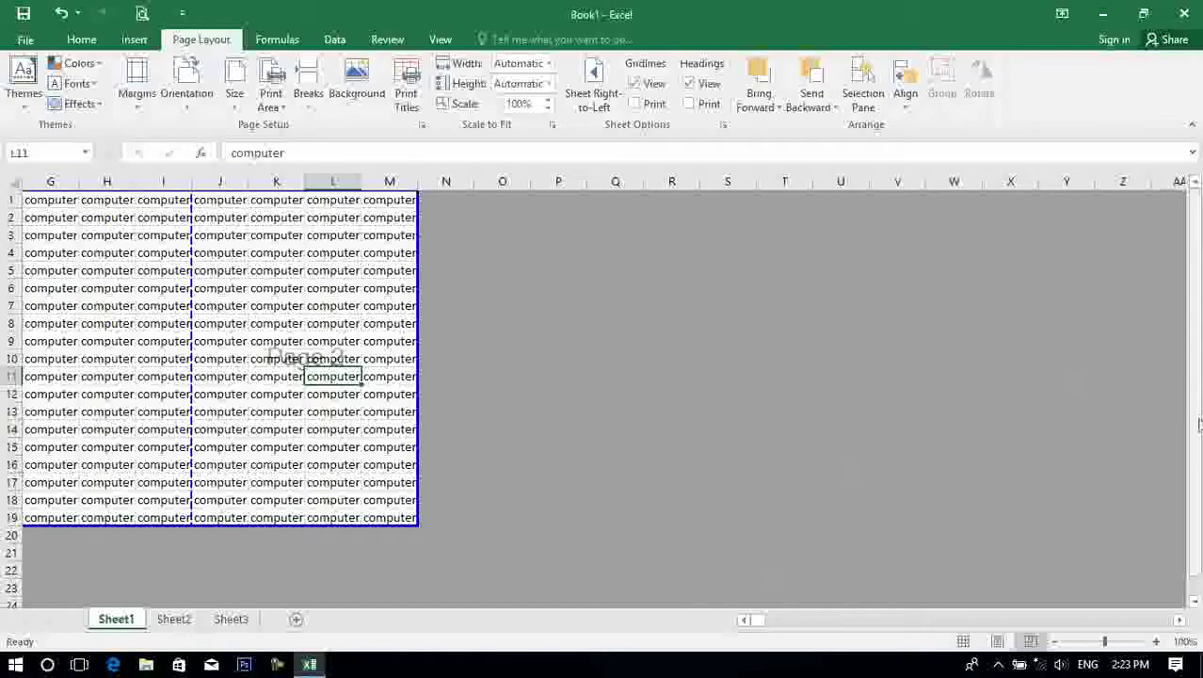
click(51, 253)
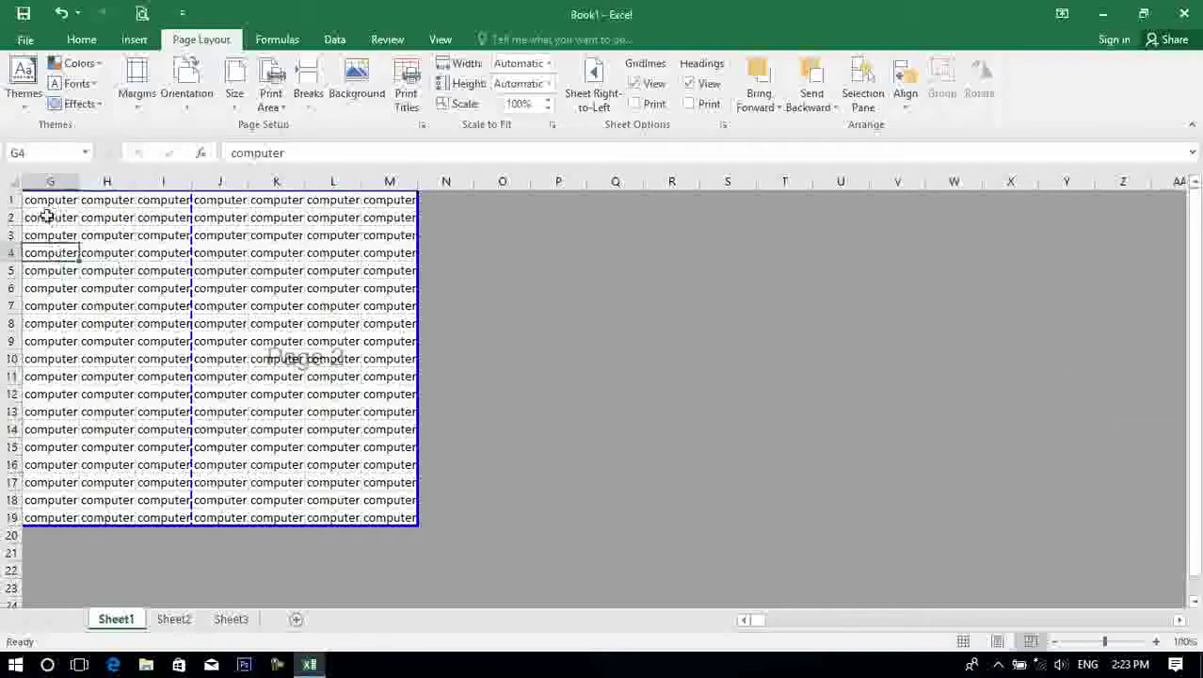
drag(55, 199, 534, 416)
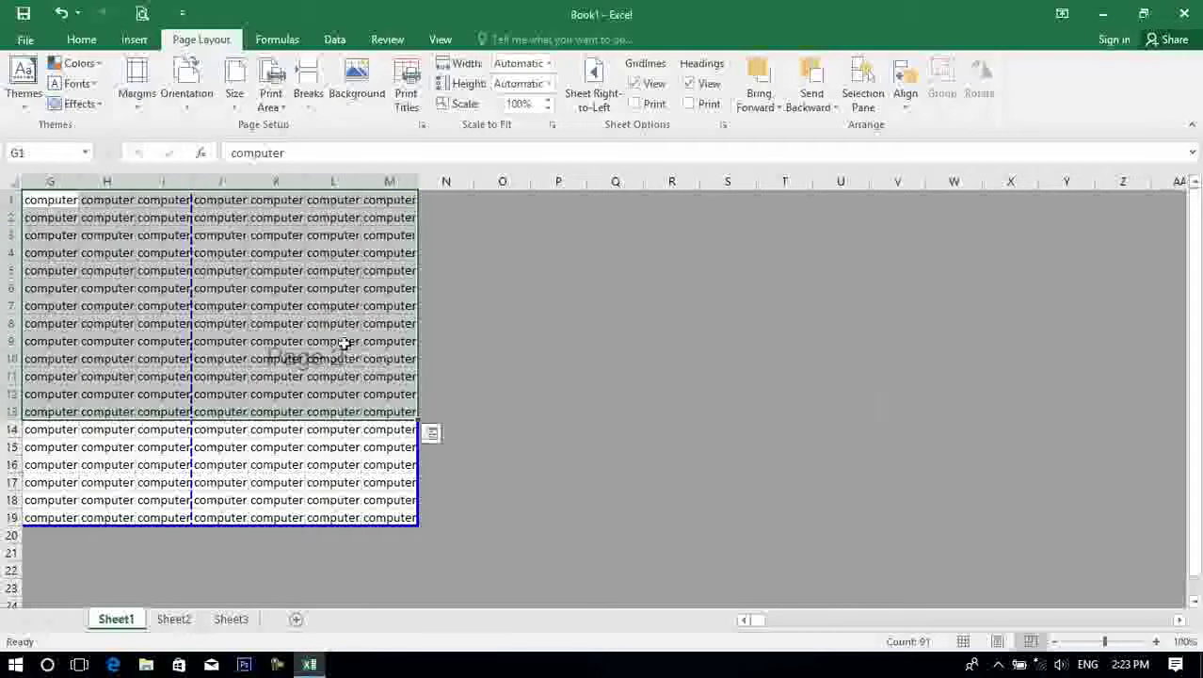
click(224, 375)
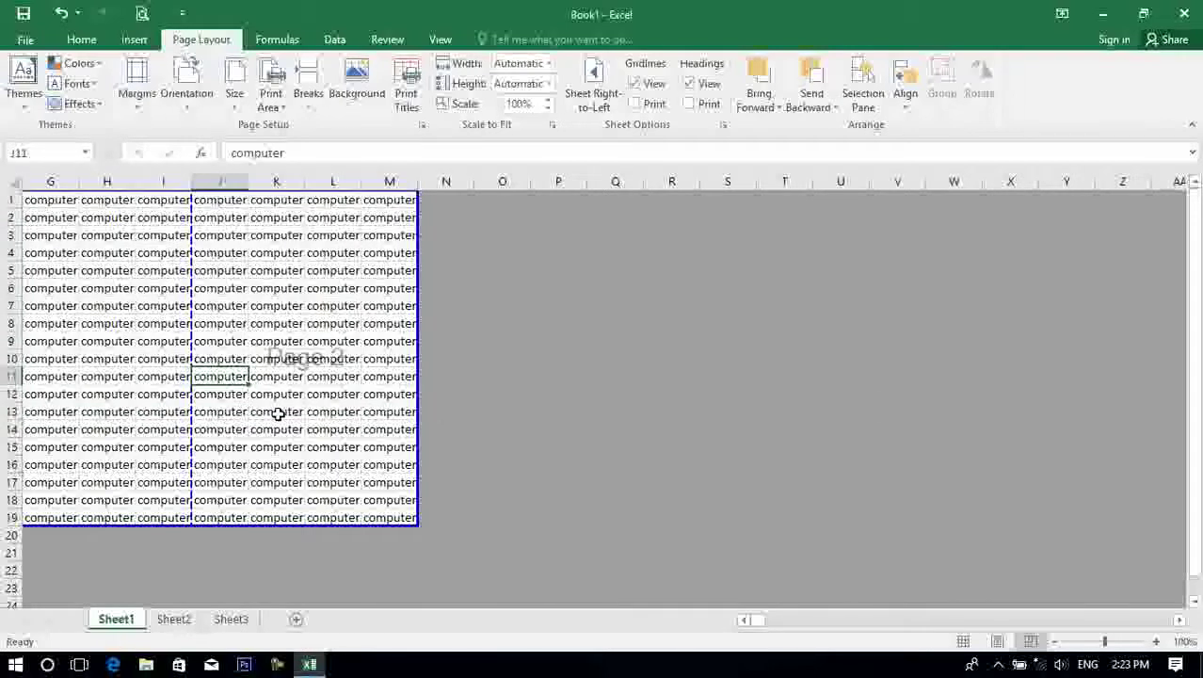
click(962, 641)
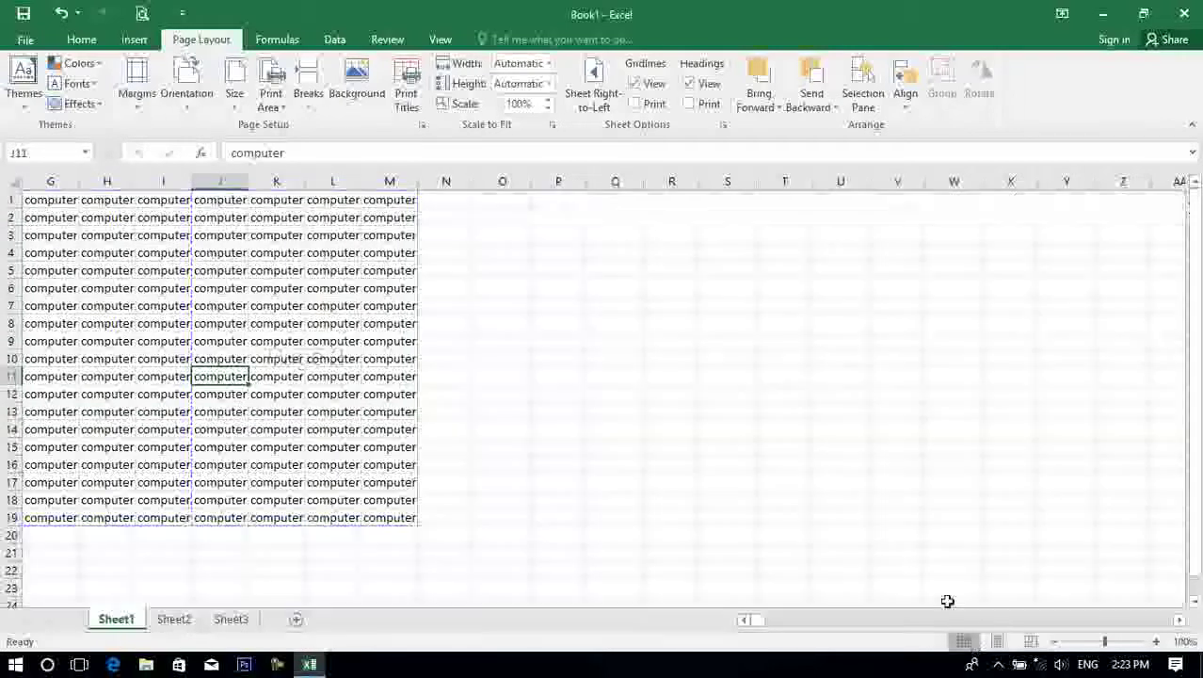
click(705, 406)
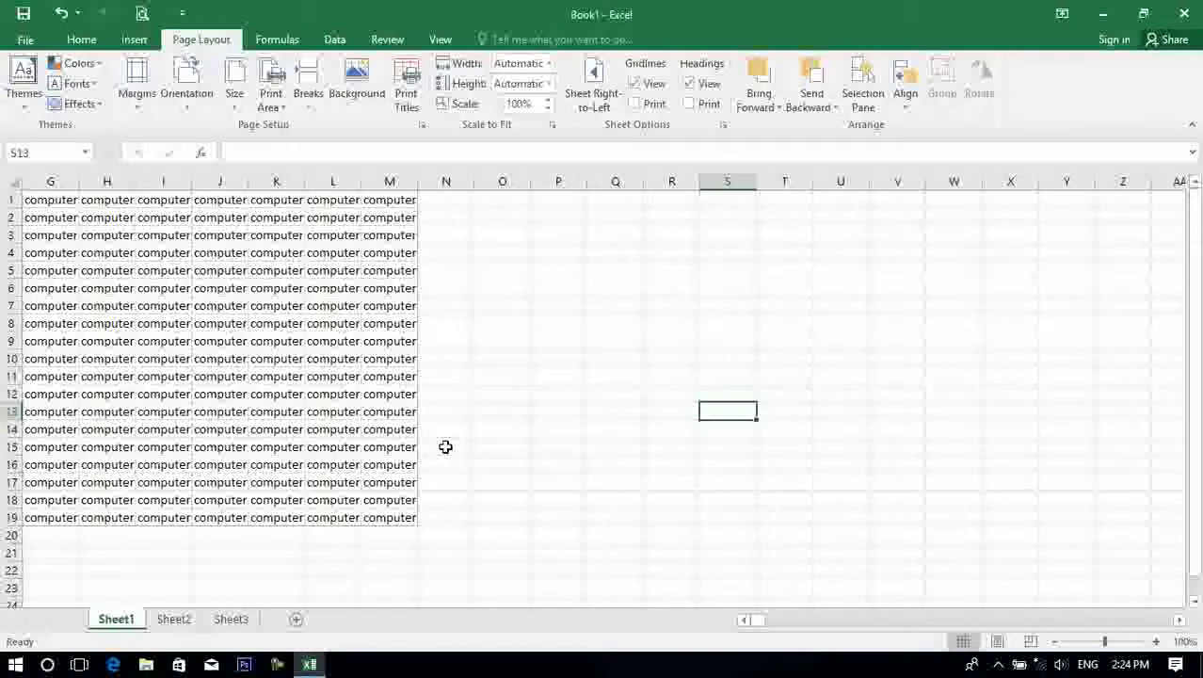
Select all of Sheet1 and clear its computer entries.
click(842, 394)
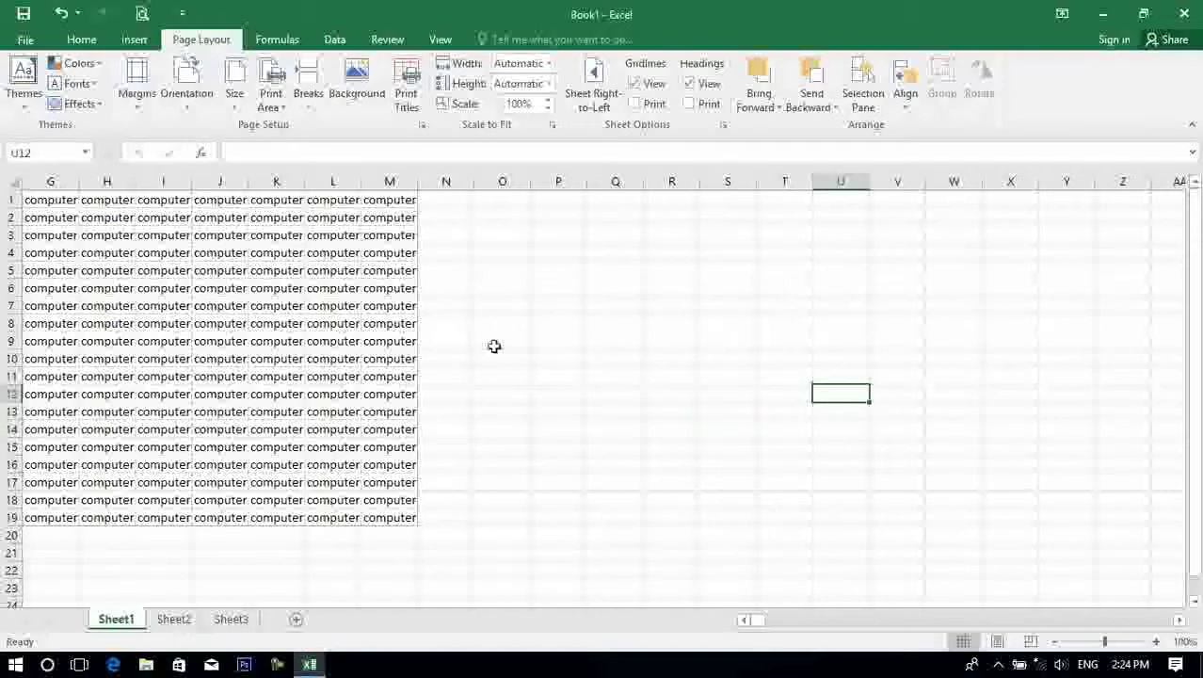
key(ctrl+a)
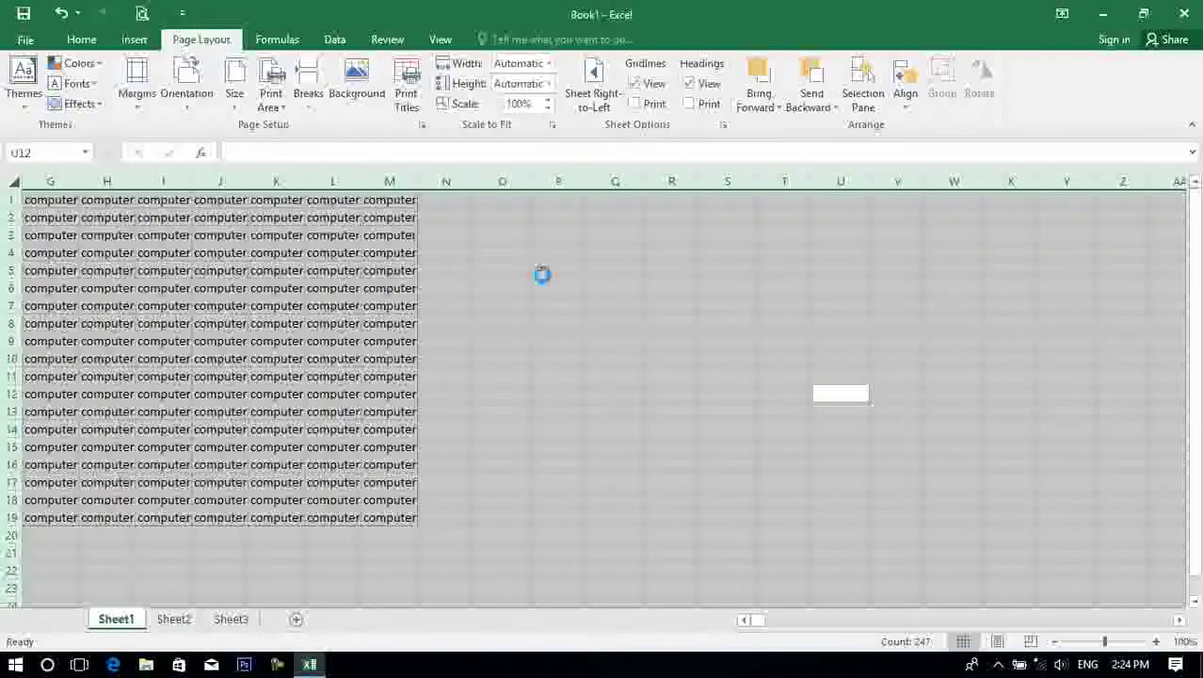
click(415, 290)
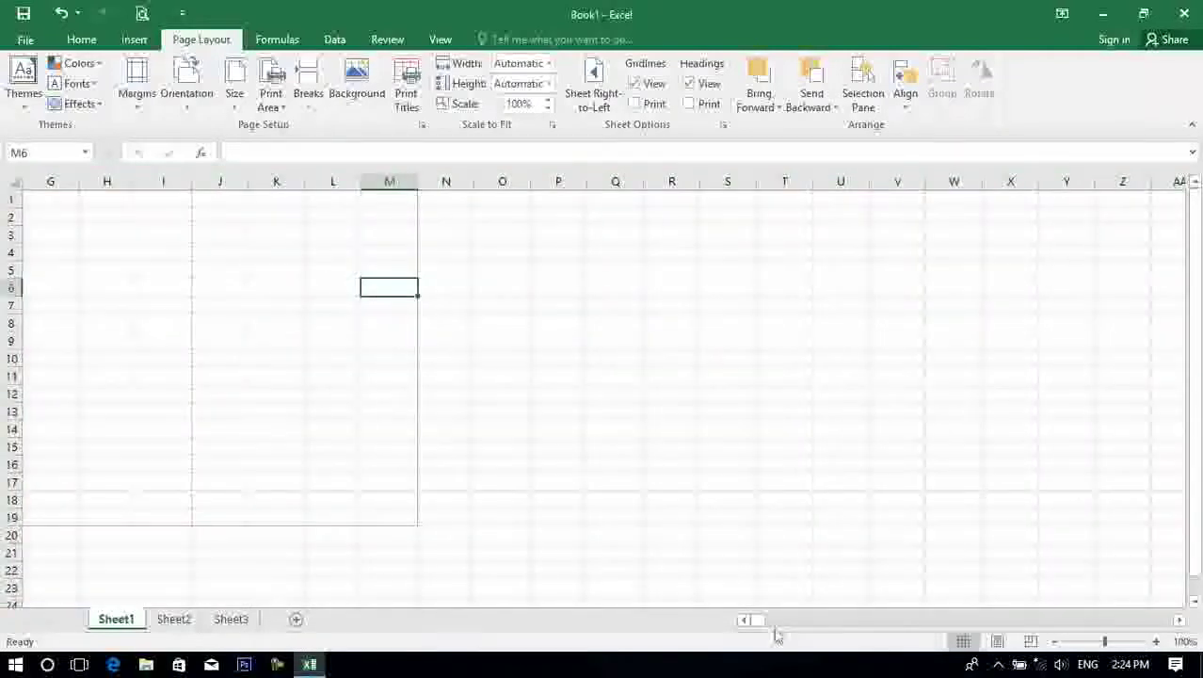
click(300, 352)
click(274, 270)
click(107, 226)
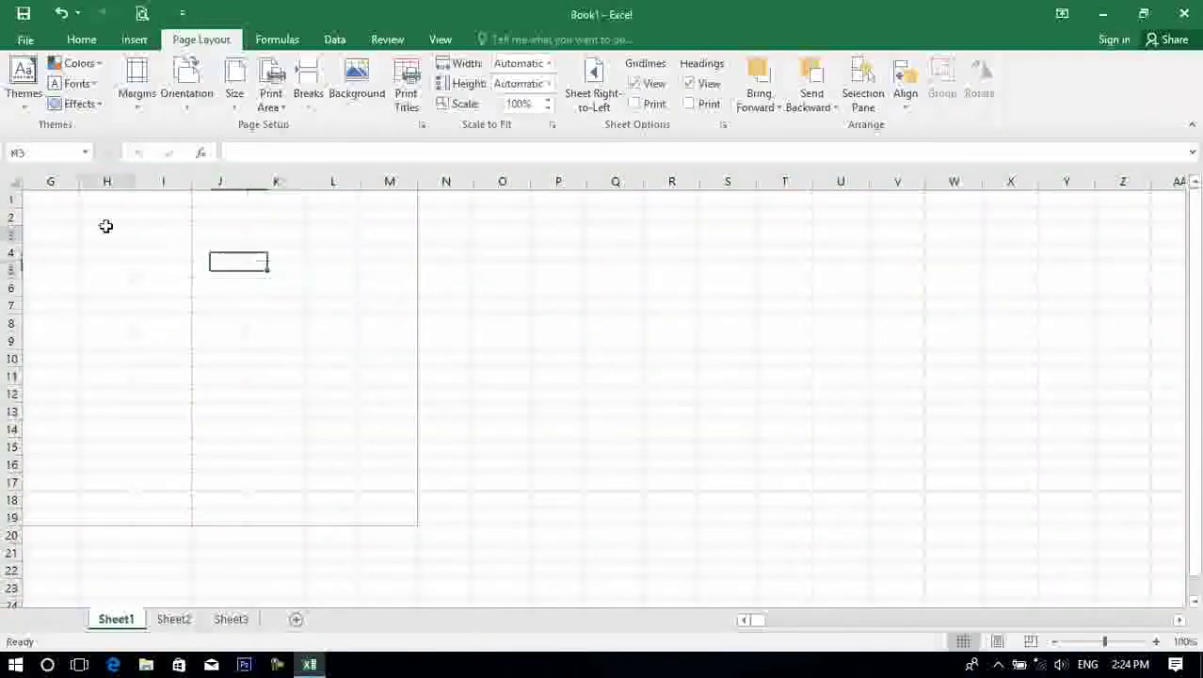
click(251, 371)
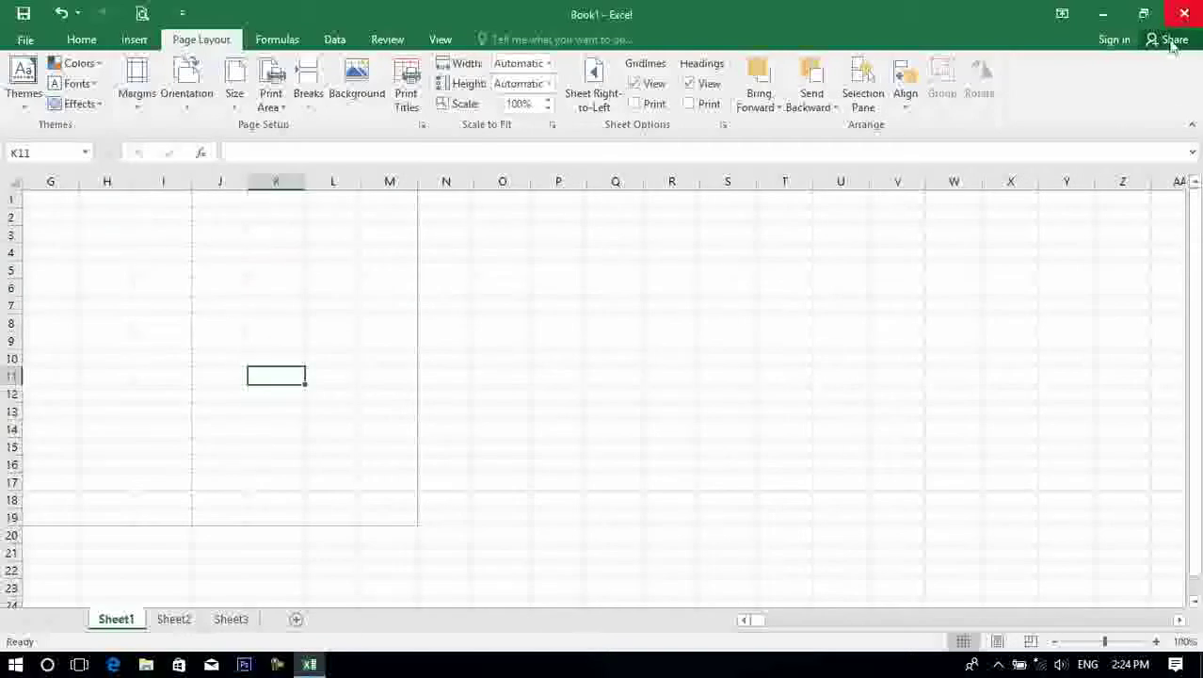
On Sheet2, select everything and delete the salary data.
click(174, 618)
click(438, 391)
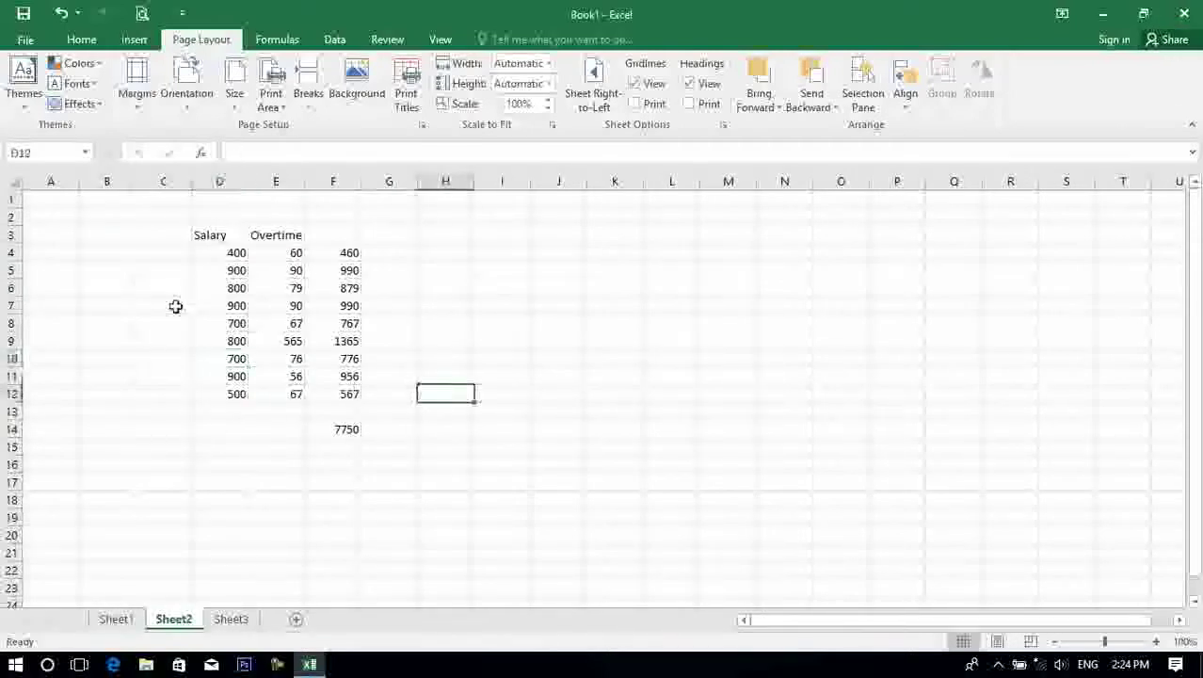
key(ctrl+a)
key(Delete)
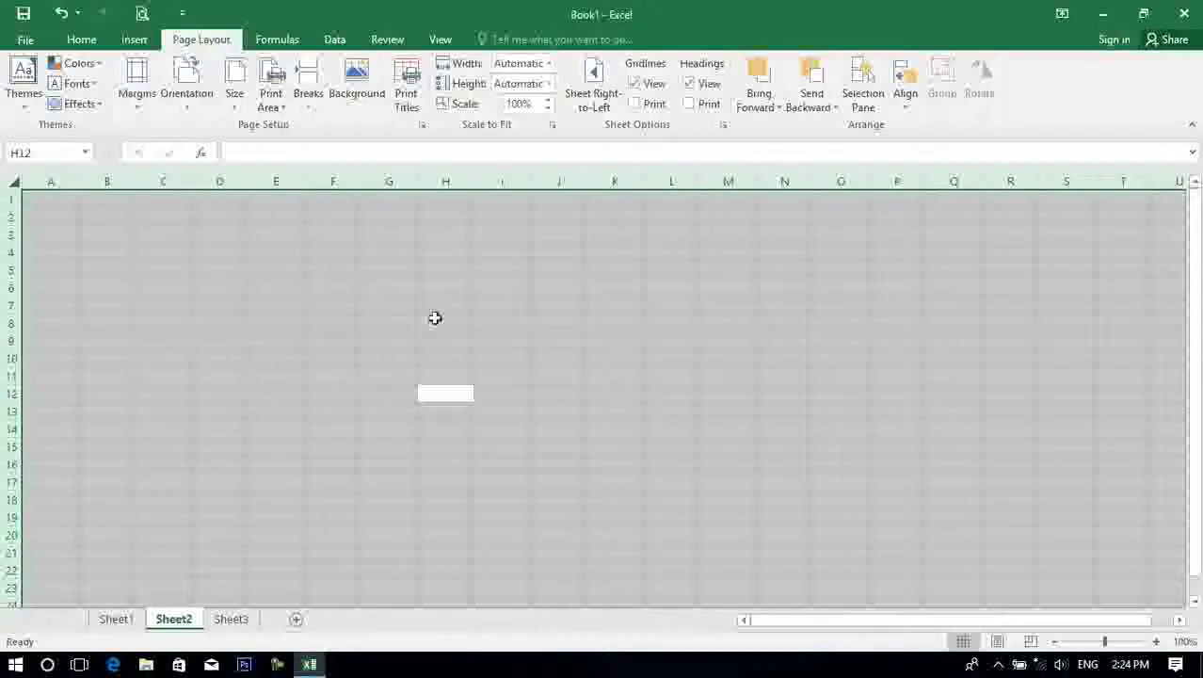
click(478, 306)
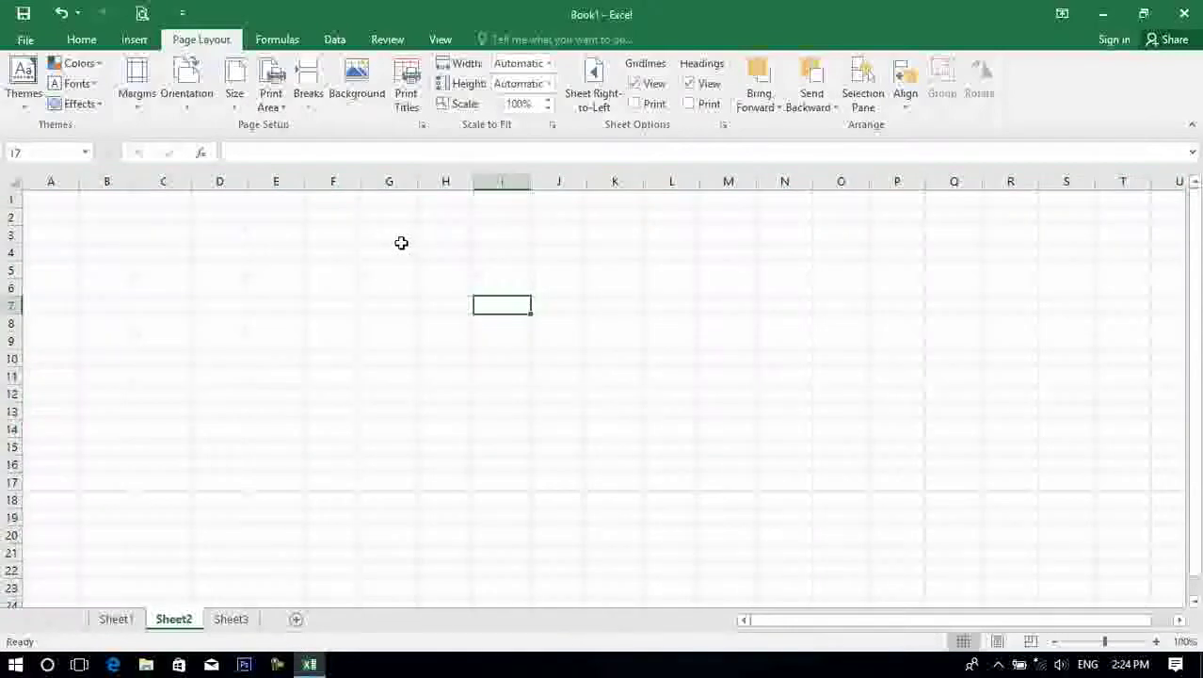
drag(54, 197, 815, 435)
Enter 1 in A1 and 2 in A2.
click(958, 358)
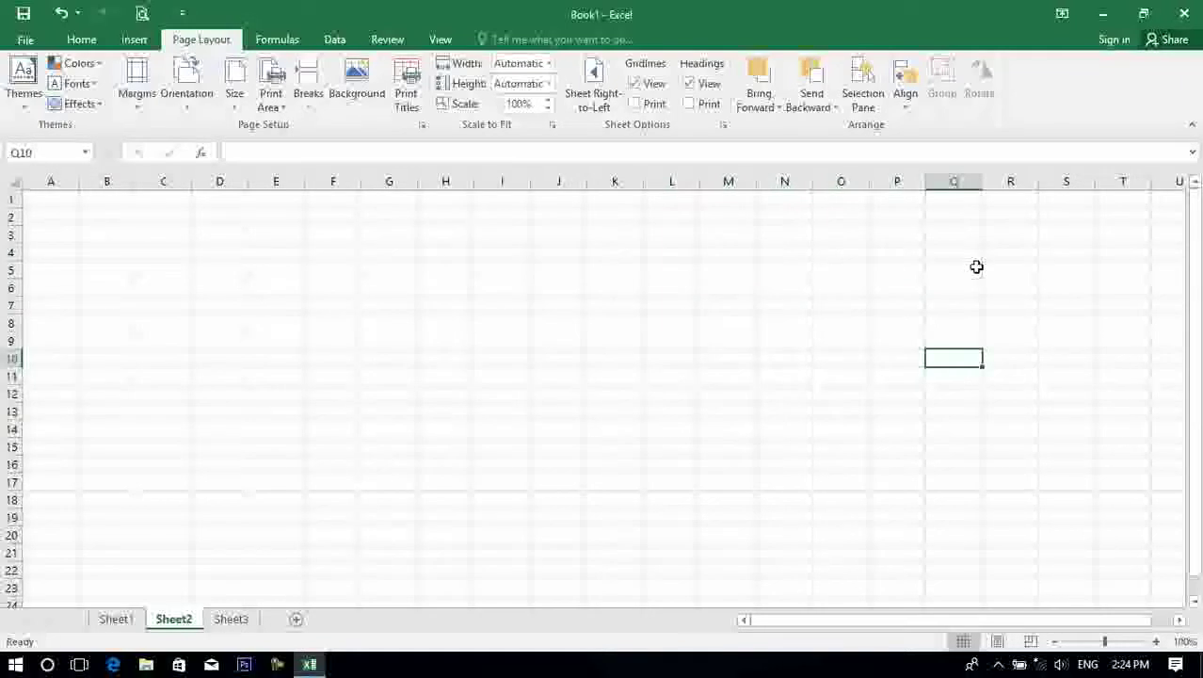
double_click(56, 201)
text(1)
key(Return)
text(2)
key(Return)
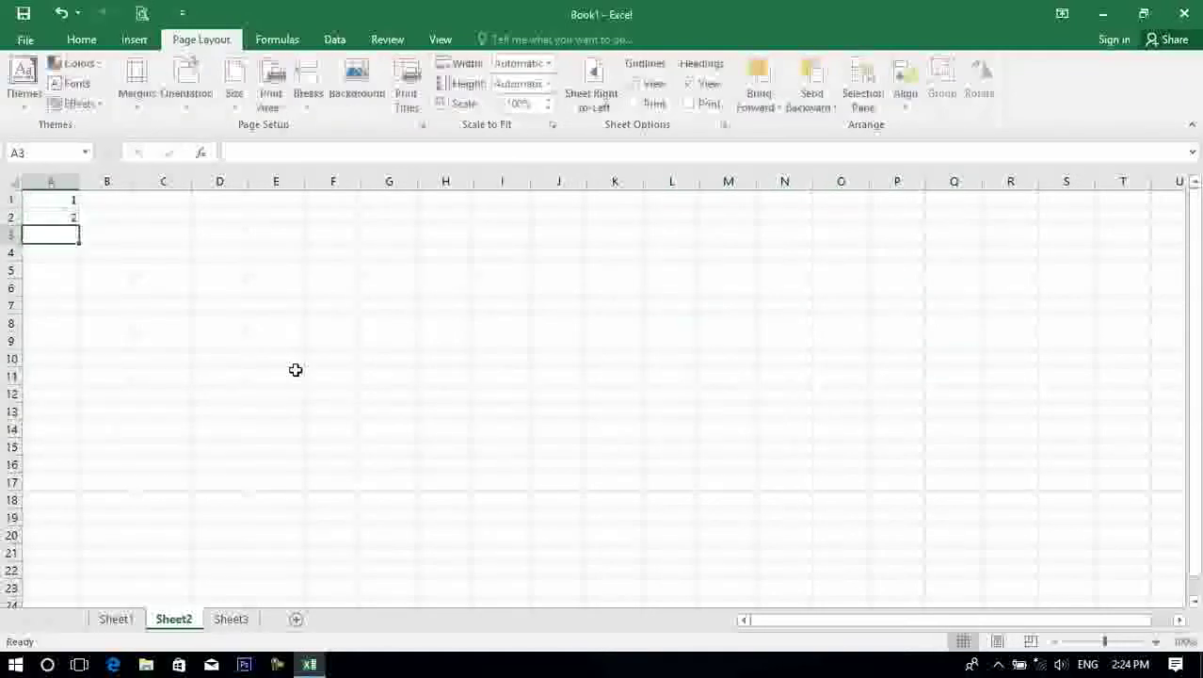
Move empty cell A3 onto A1, accept the replacement, then undo to restore the 1.
drag(66, 193, 67, 218)
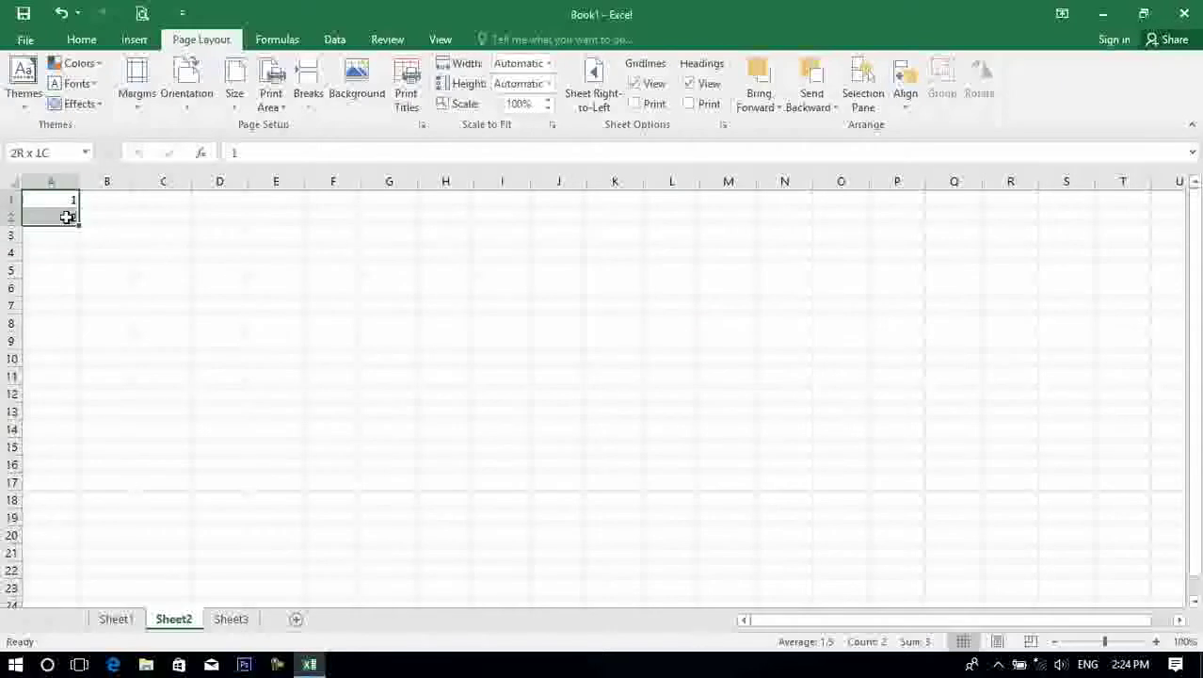
click(186, 277)
click(59, 230)
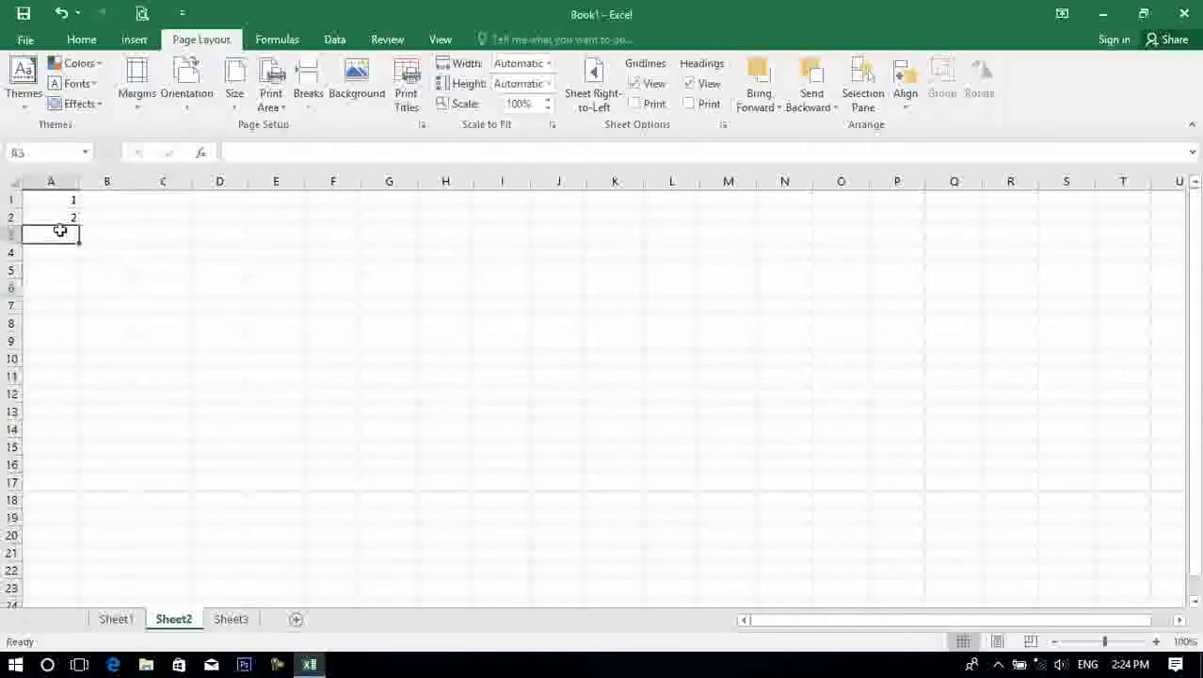
drag(60, 230, 59, 195)
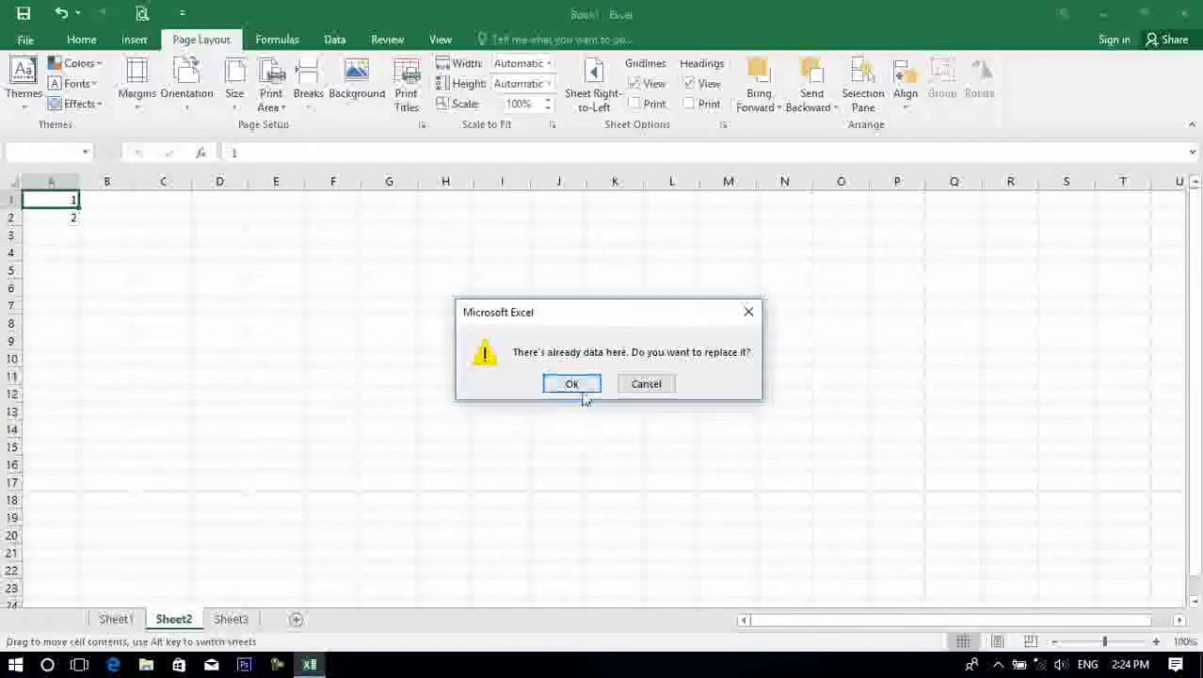
click(571, 383)
drag(279, 341, 278, 325)
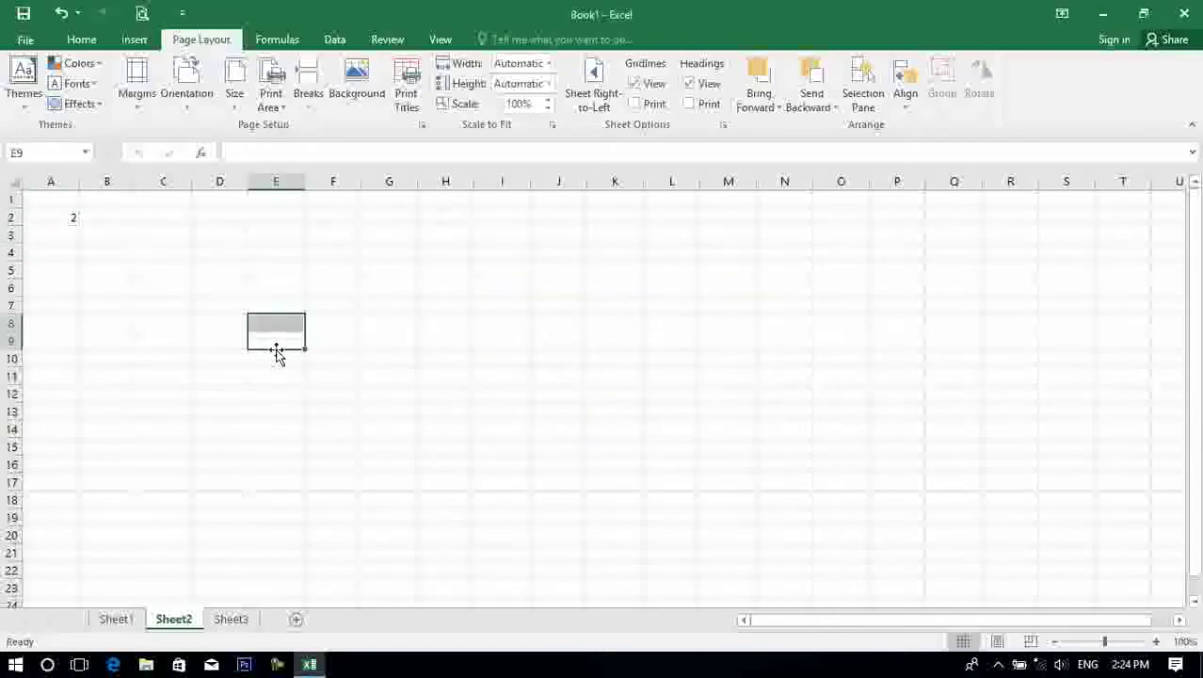
key(ctrl+z)
click(153, 274)
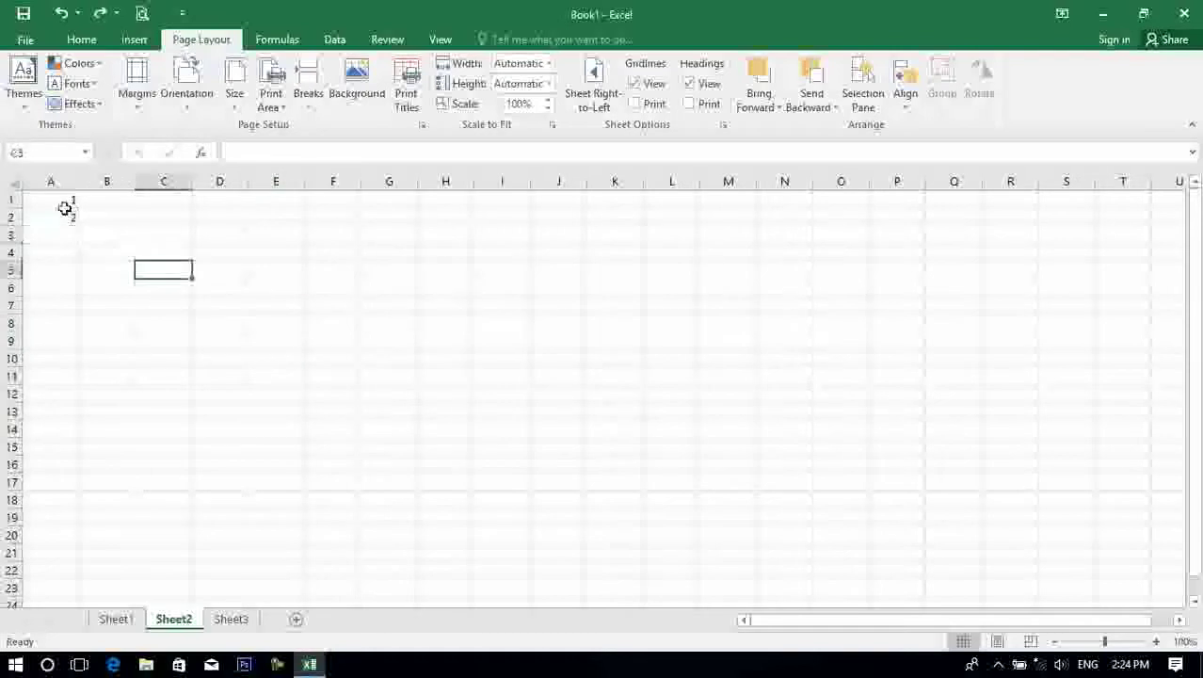
drag(60, 196, 64, 217)
click(199, 250)
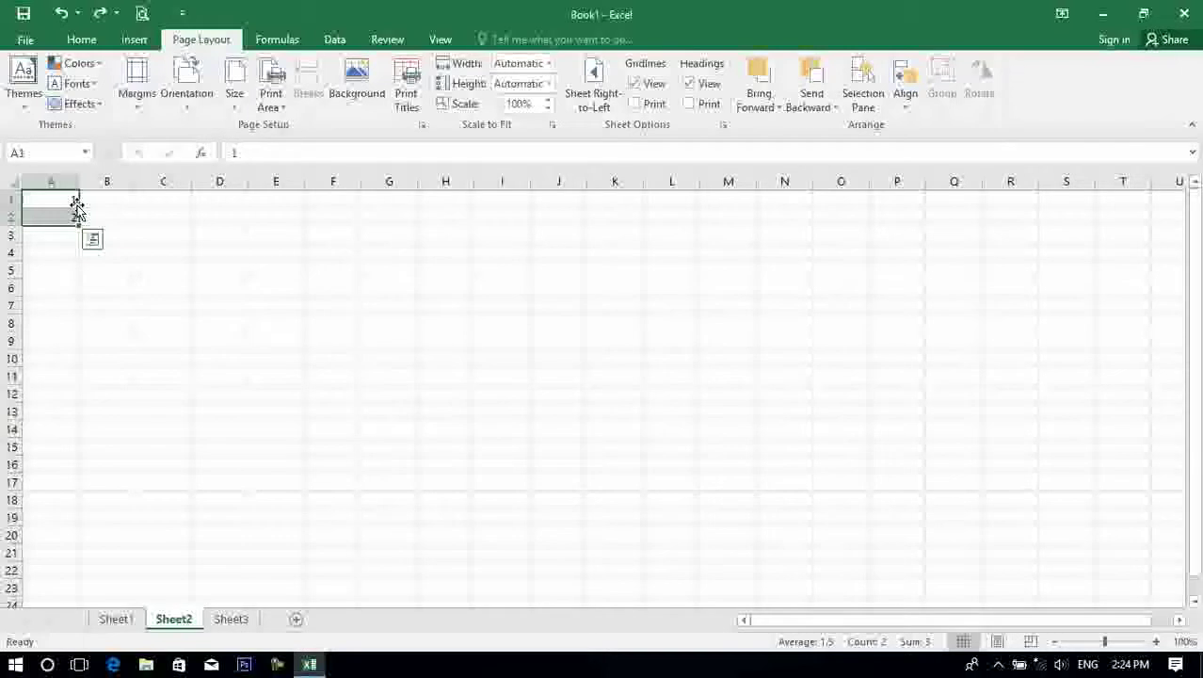
Drag the 1 and 2 to E1:E2, then J1:J2, and back to A1:A2.
drag(77, 207, 287, 209)
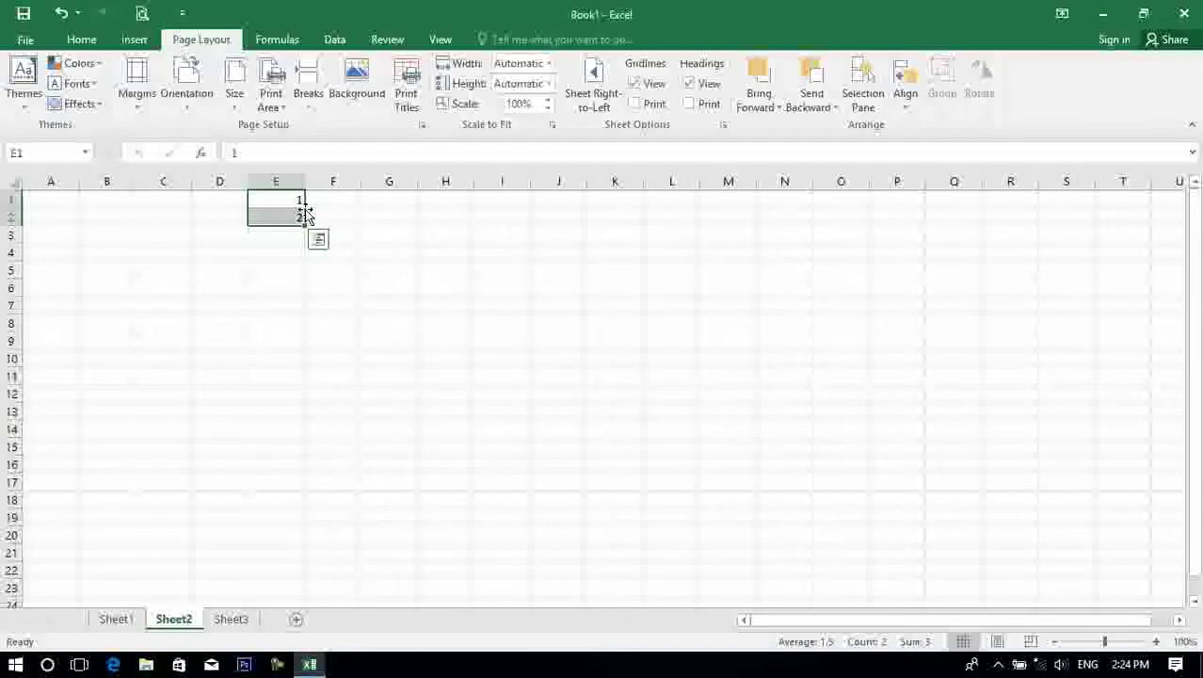
drag(307, 215, 548, 226)
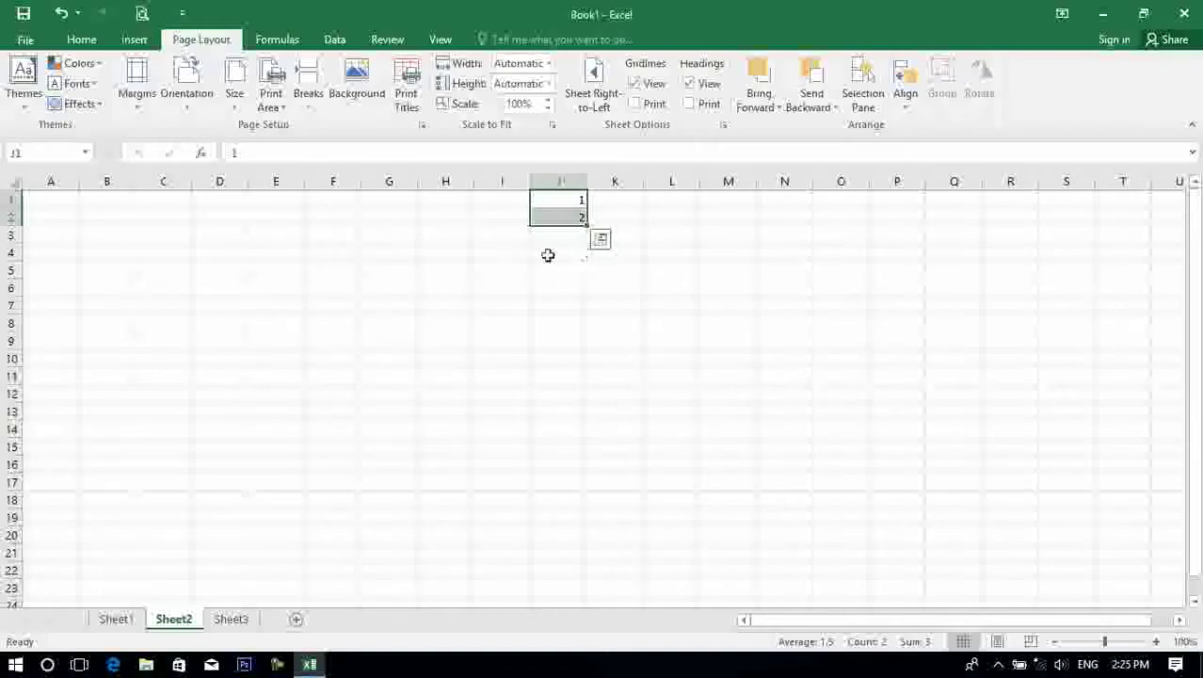
drag(530, 217, 24, 217)
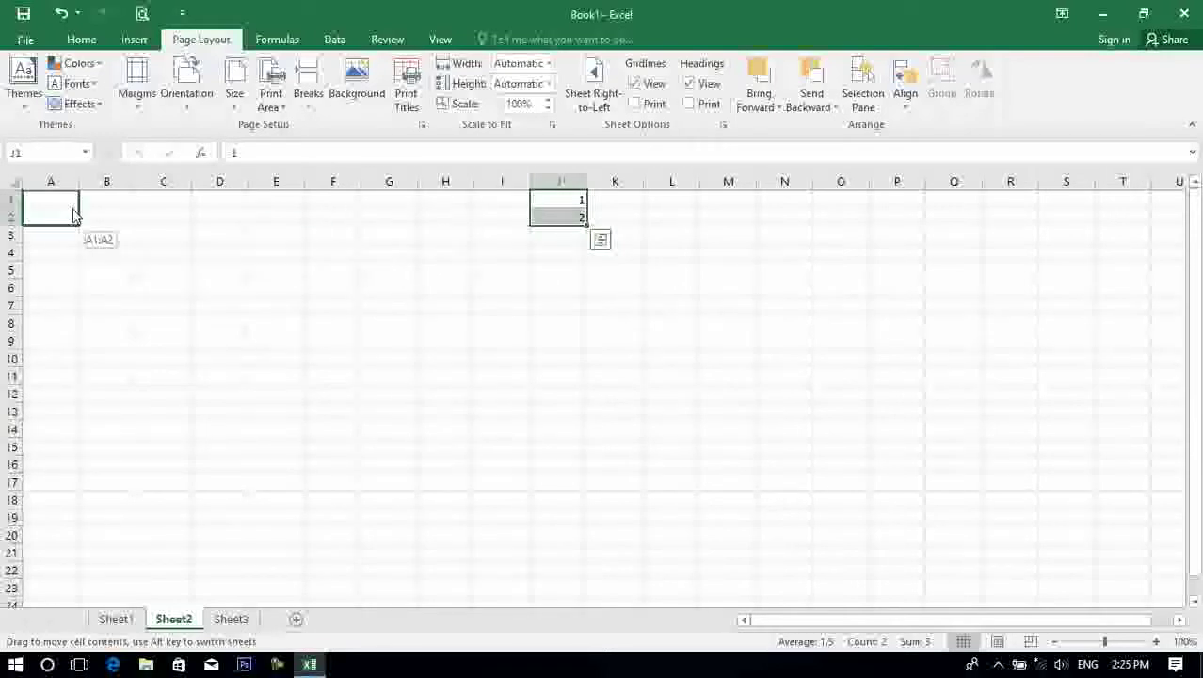
click(202, 249)
drag(64, 200, 64, 219)
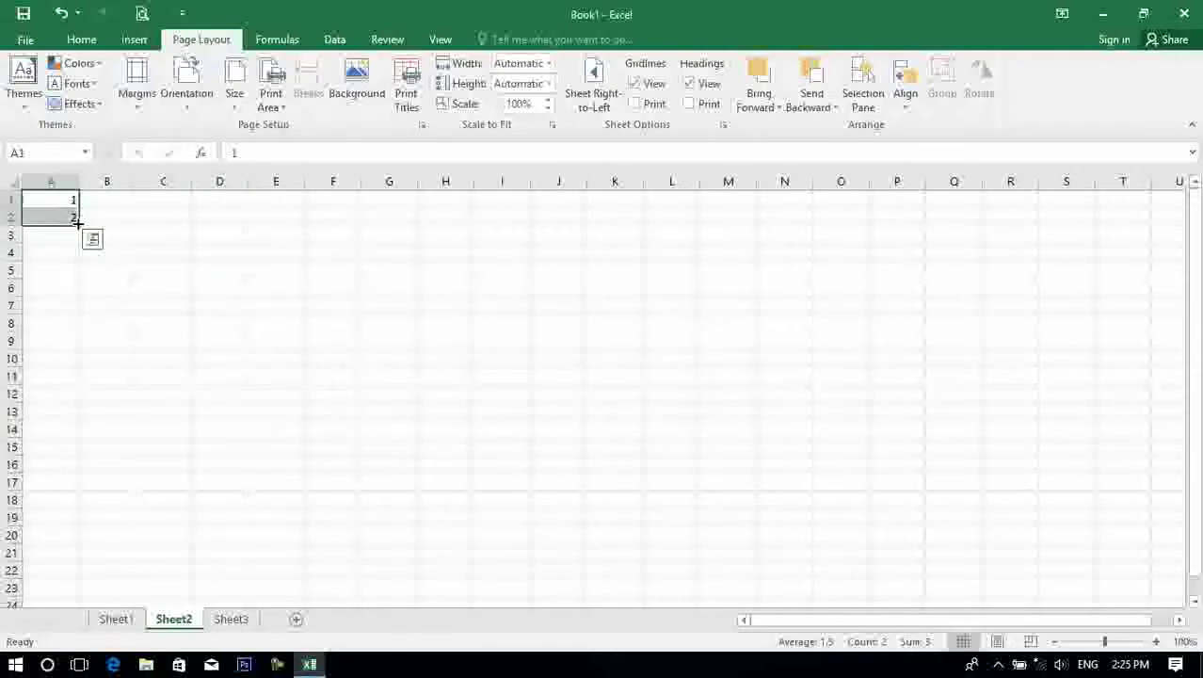
Extend the series to 20 in A20 and fill 400 down B1:B20.
drag(78, 223, 94, 534)
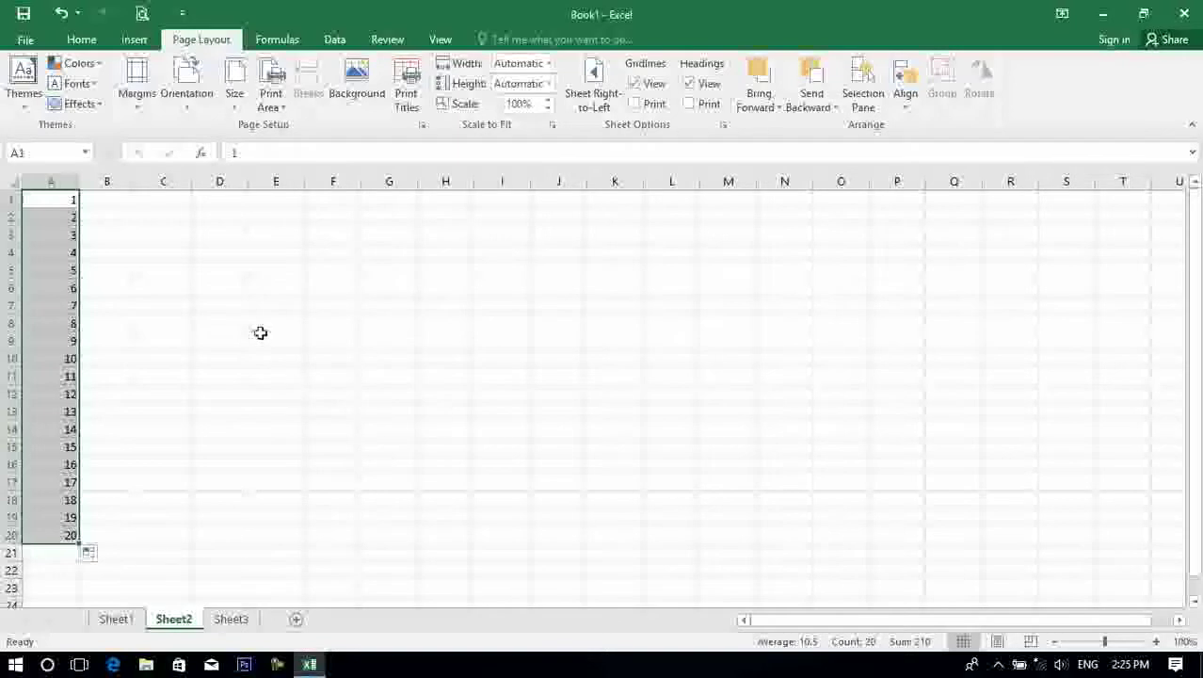
click(219, 287)
click(106, 199)
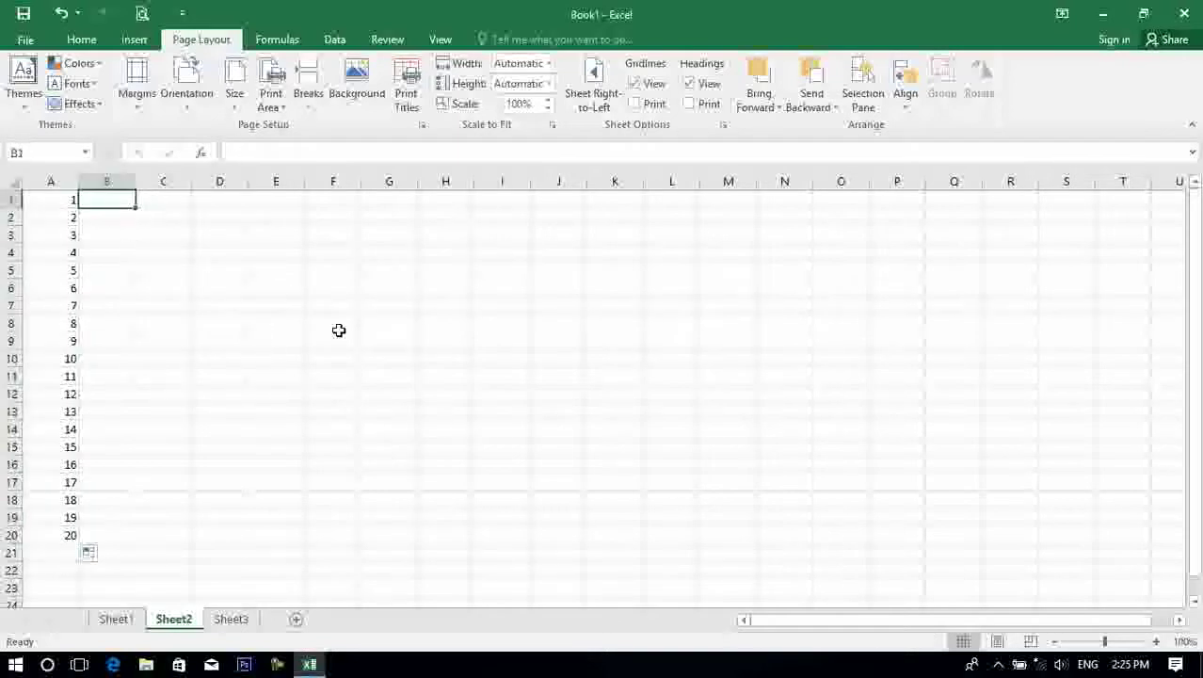
text(400)
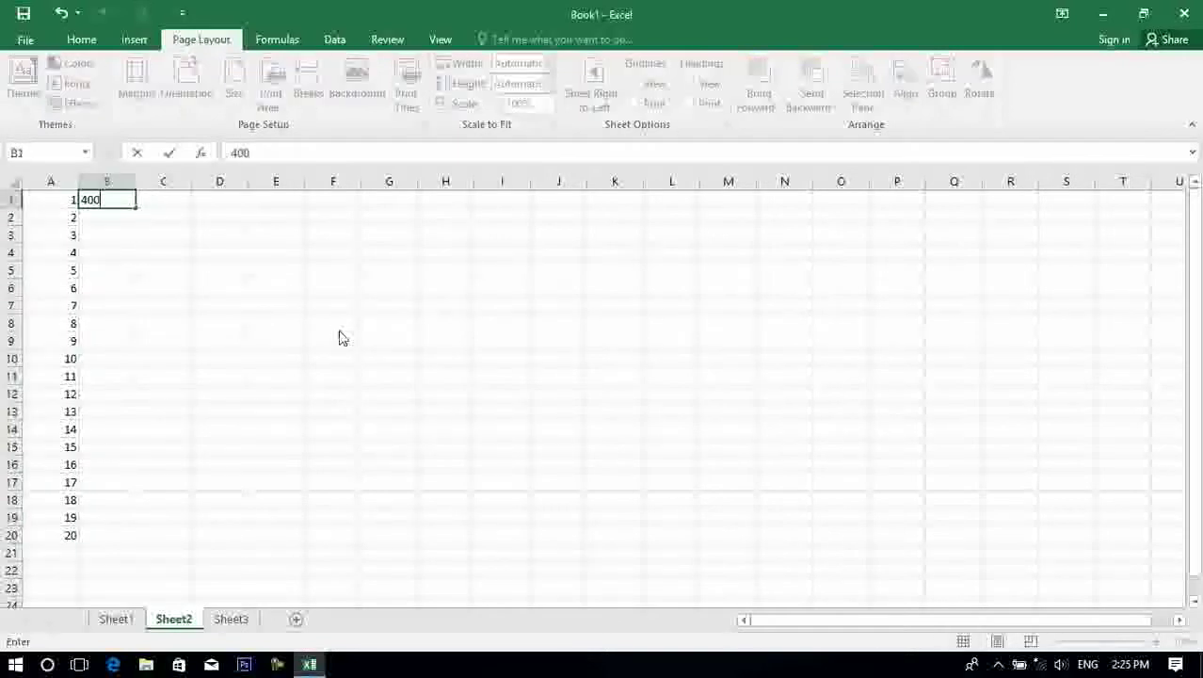
key(Return)
click(123, 200)
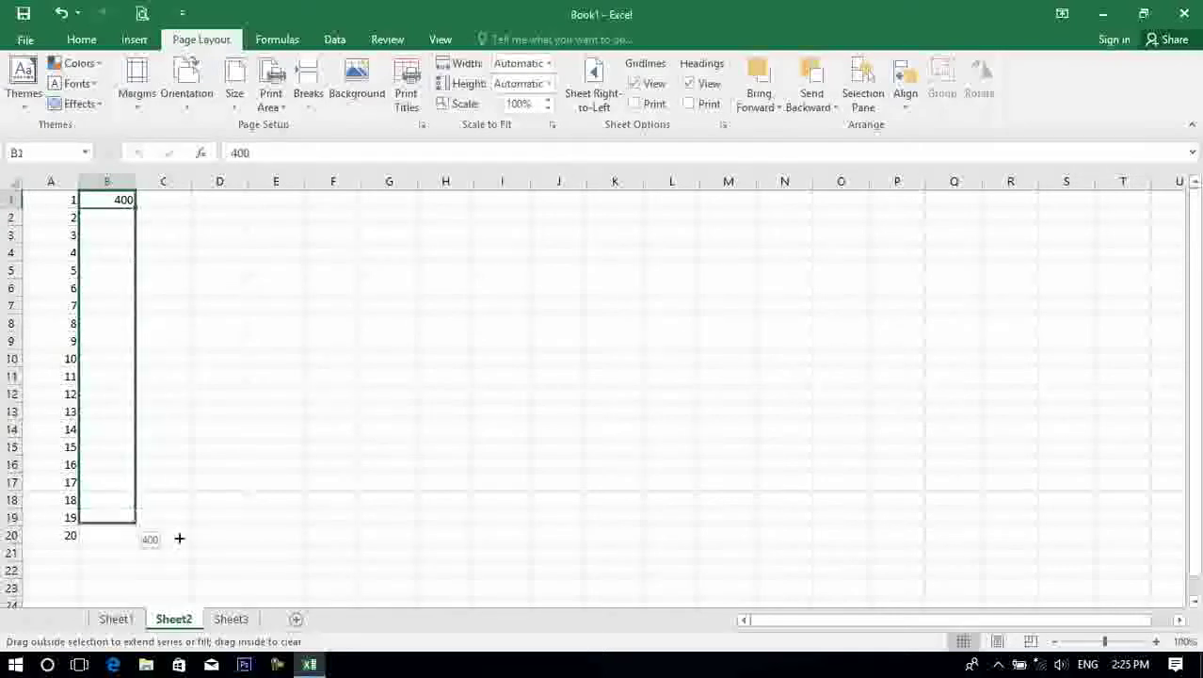
drag(136, 208, 179, 538)
click(297, 325)
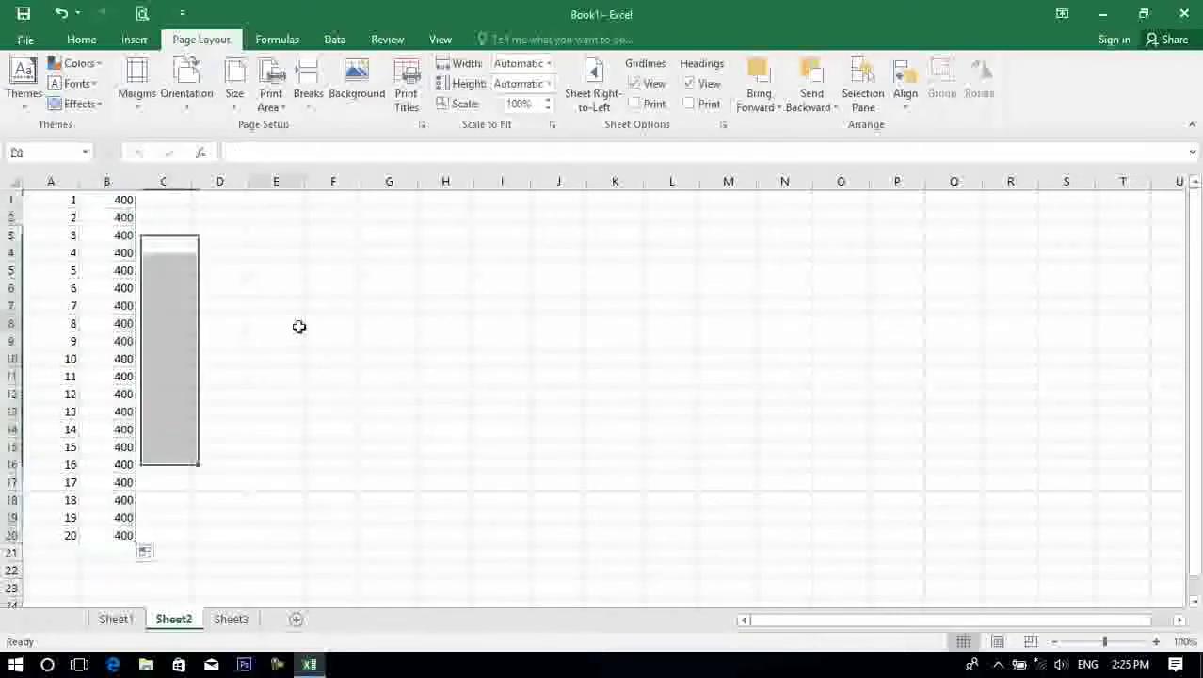
Enter Ahmad in C1 and fill it down to C20.
click(171, 198)
text(Ahmad)
key(Return)
click(158, 200)
drag(192, 215, 239, 537)
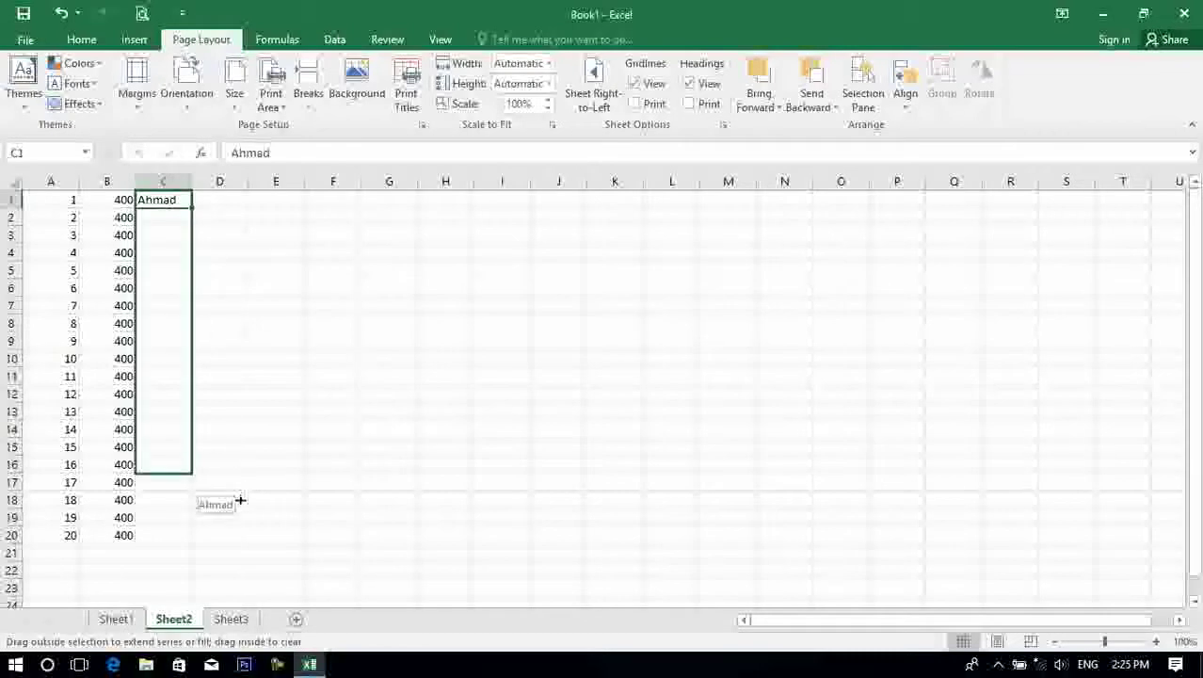
Type Ahmad in D1 and Mahmood in D2, then extend the alternating pattern to D20.
click(219, 200)
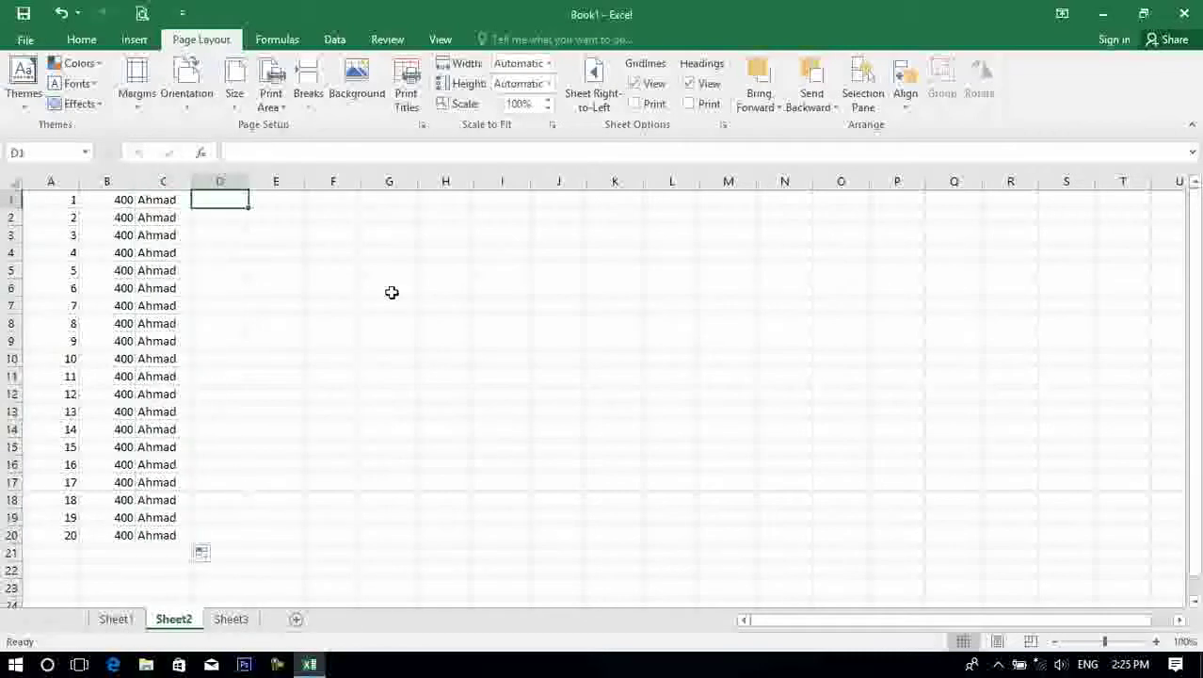
text(Ahmad)
key(Return)
text(Mahmood)
key(Return)
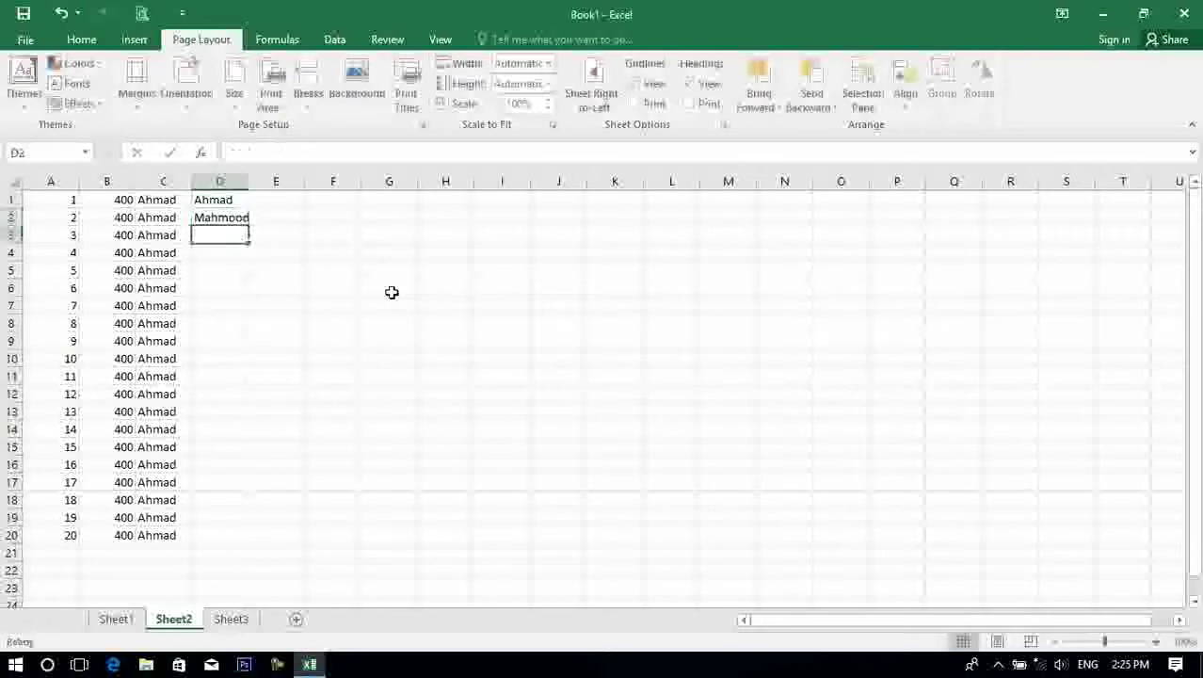
drag(231, 199, 319, 545)
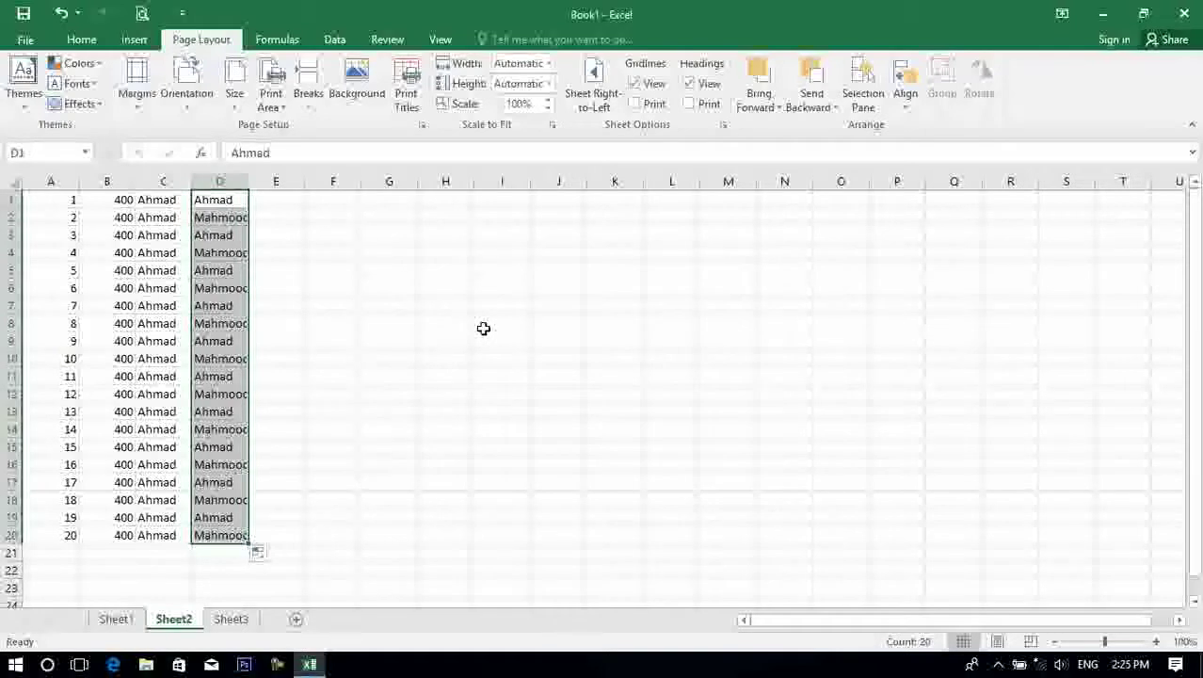
click(224, 216)
click(297, 201)
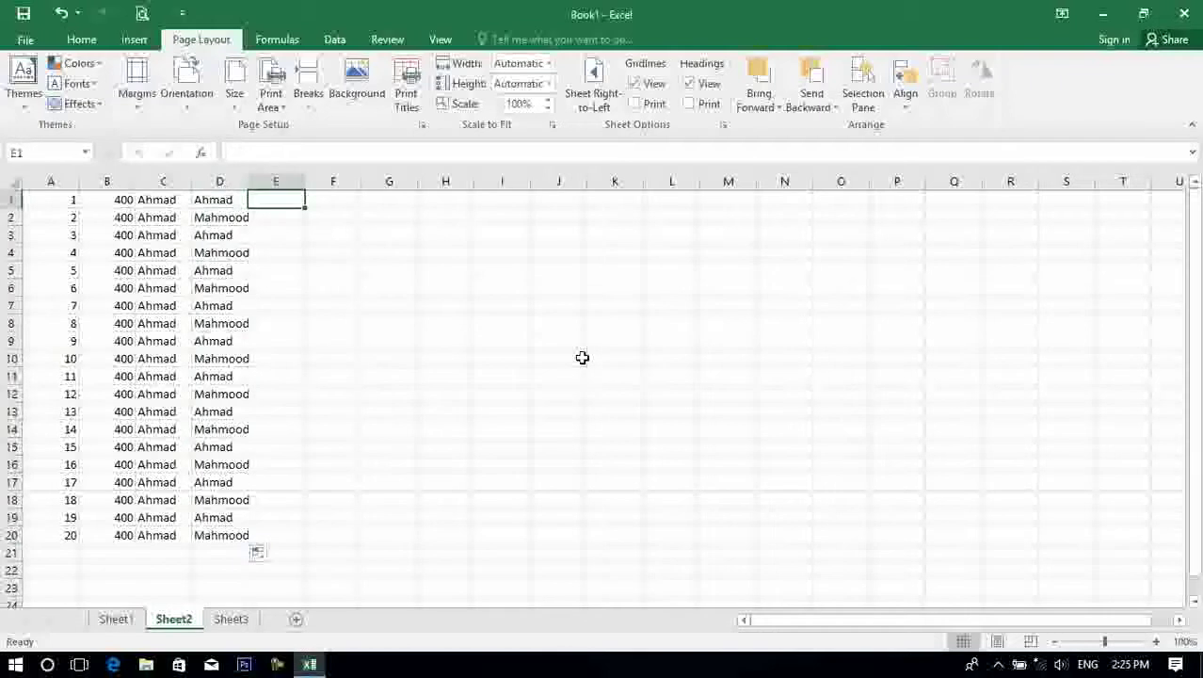
Enter Excel, Access and PowerPoint in E1:E3.
text(Excel)
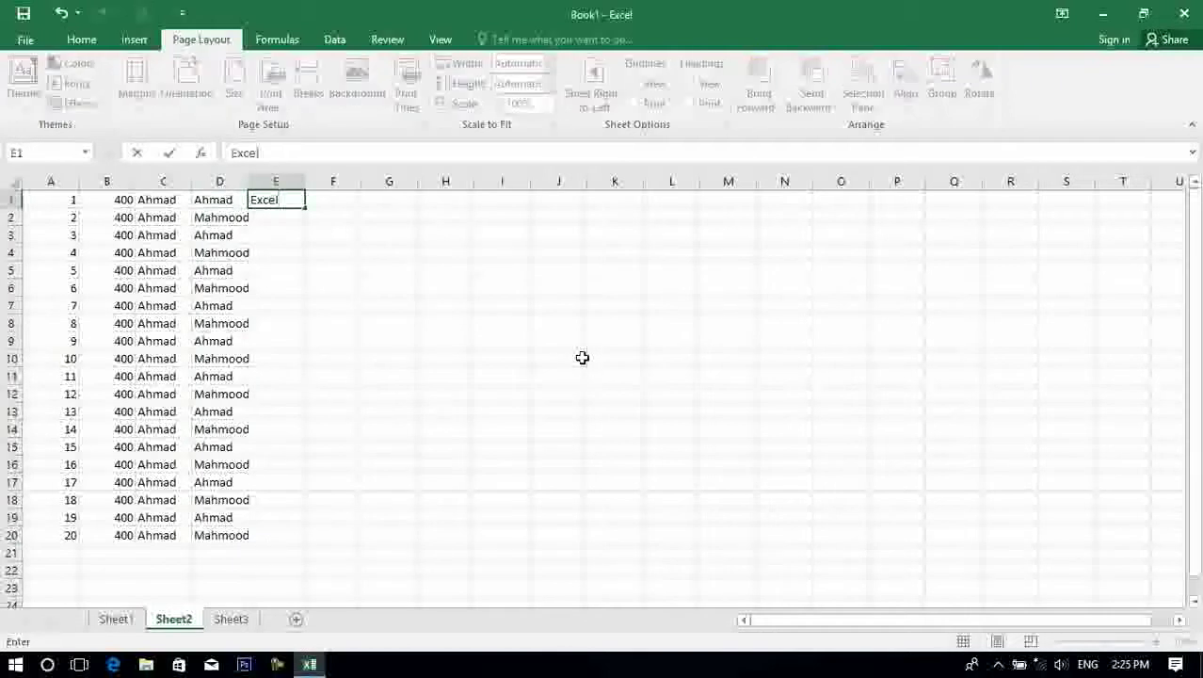
key(Return)
text(Acce)
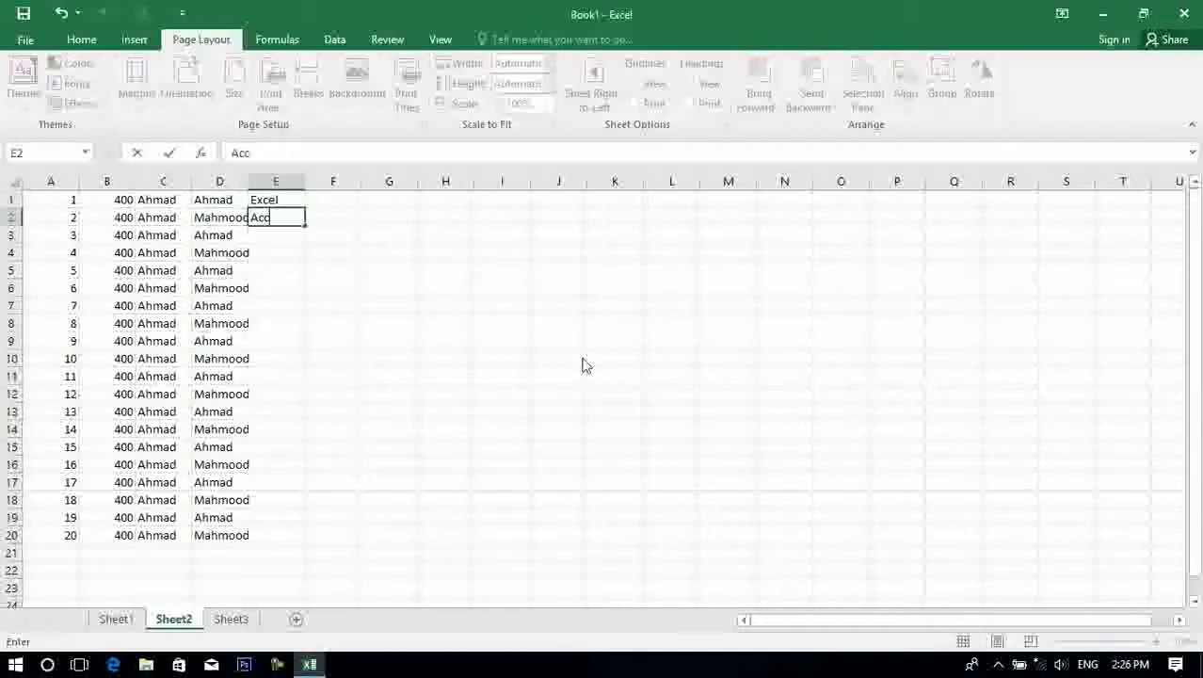
text(ss)
key(Return)
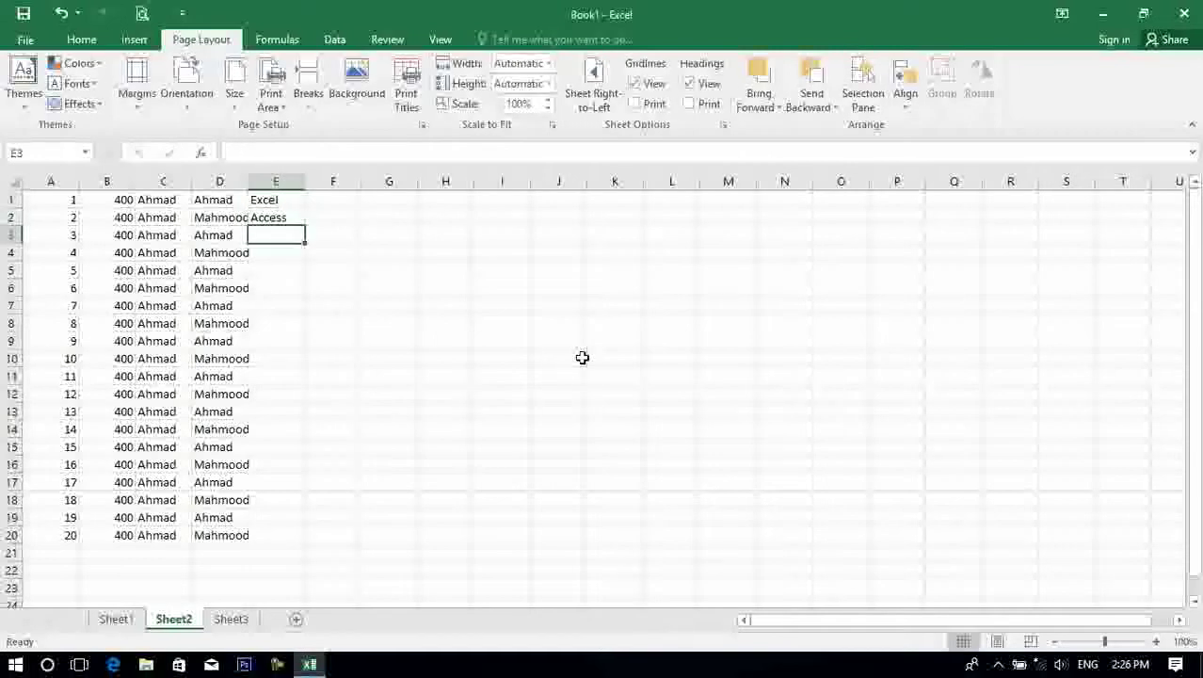
text(PowerPoi)
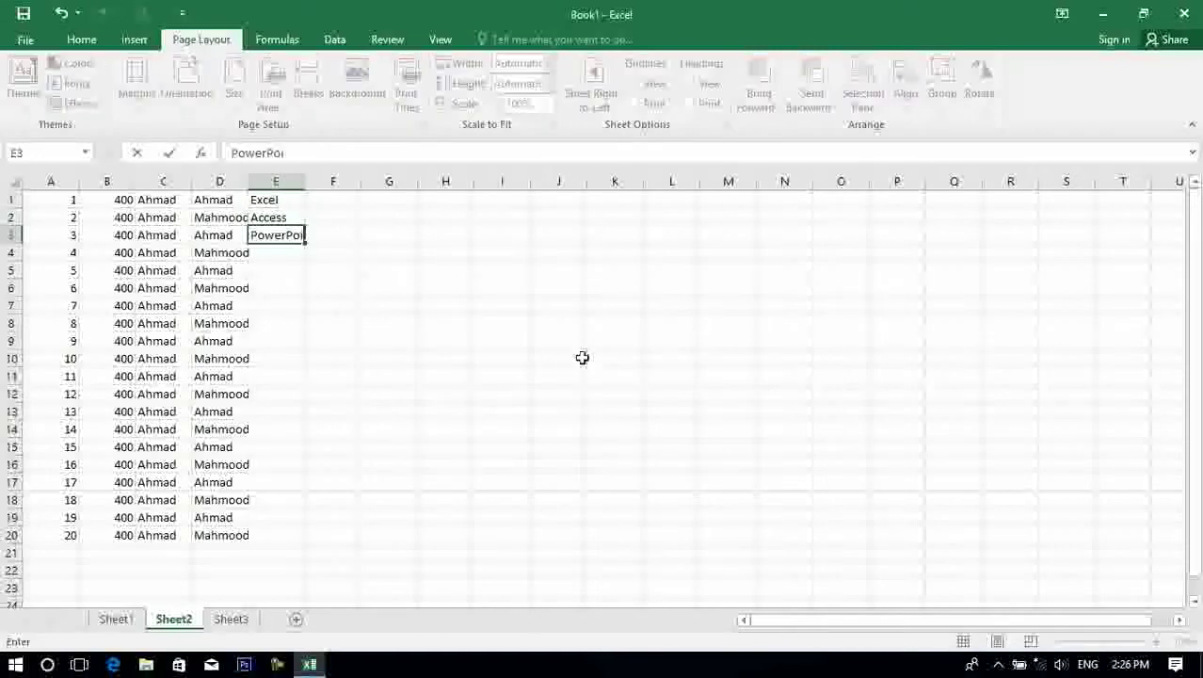
key(Return)
Try a fill down to row 22 and a PowerPoint copy to row 18, undoing both.
mouse_move(268, 199)
mouse_down()
mouse_move(292, 235)
mouse_move(397, 576)
mouse_up()
click(501, 430)
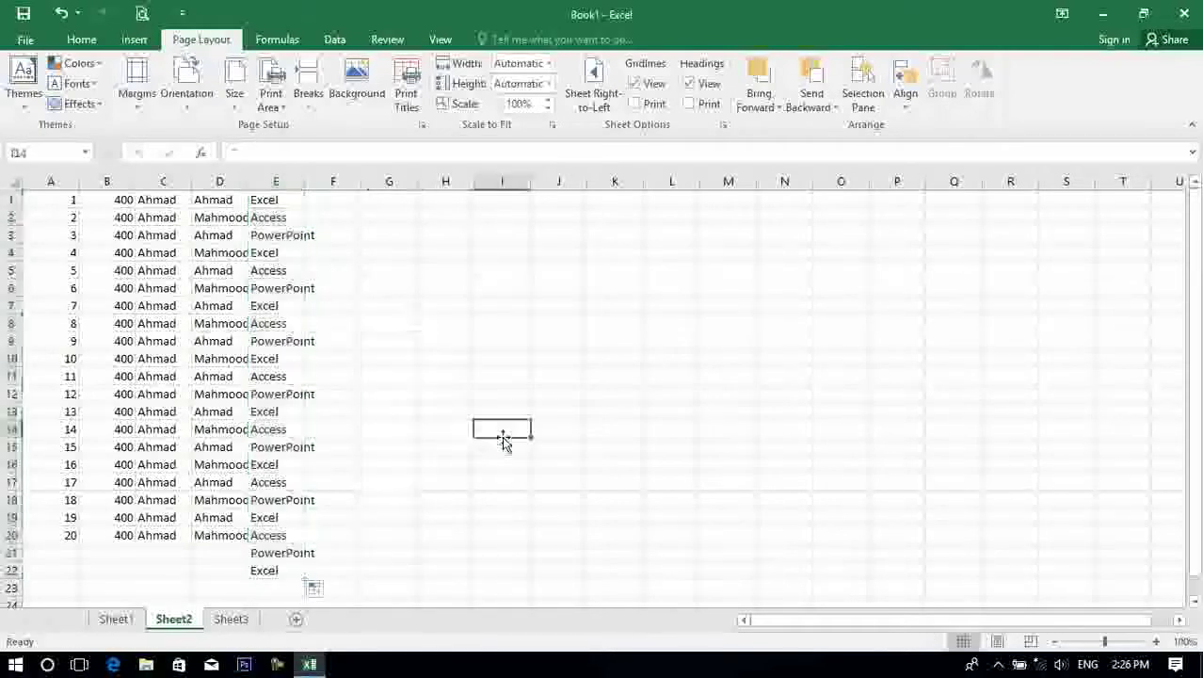
key(ctrl+z)
click(390, 373)
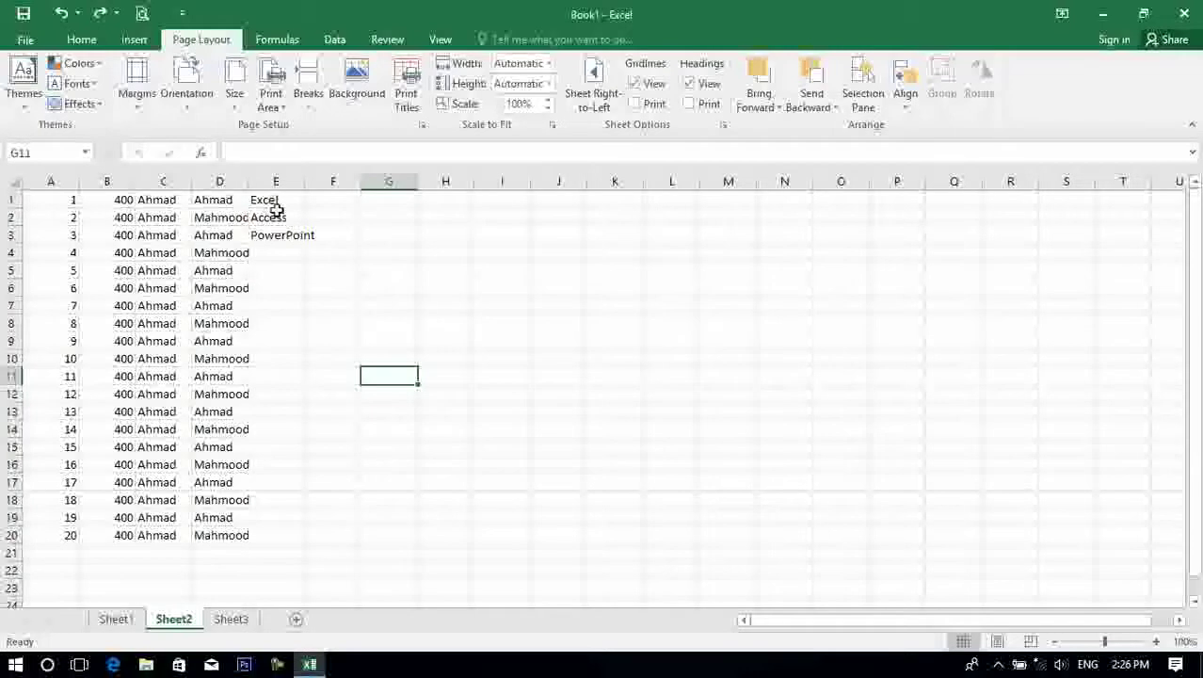
click(283, 234)
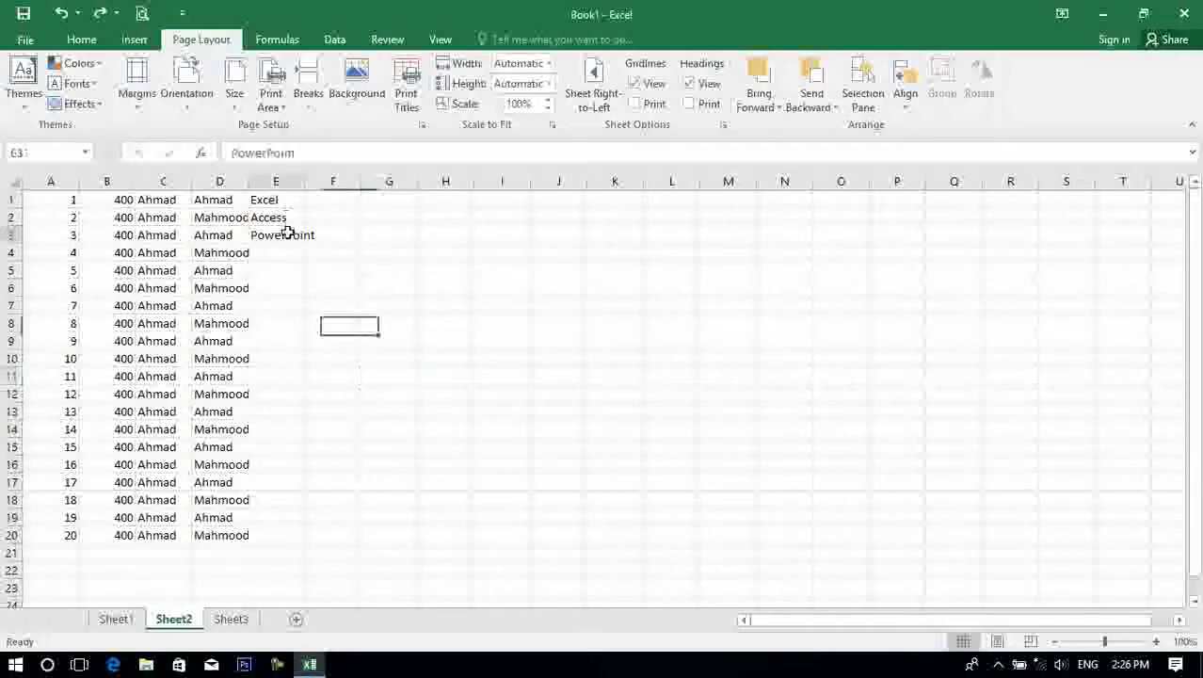
drag(306, 243, 430, 504)
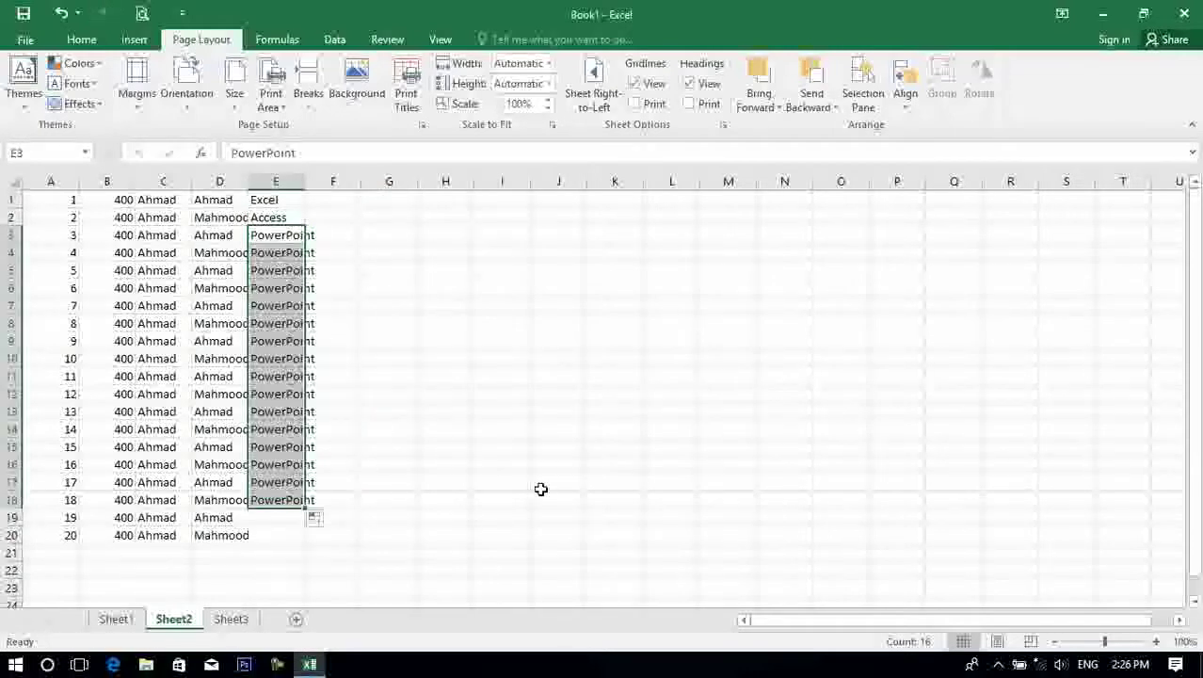
click(527, 410)
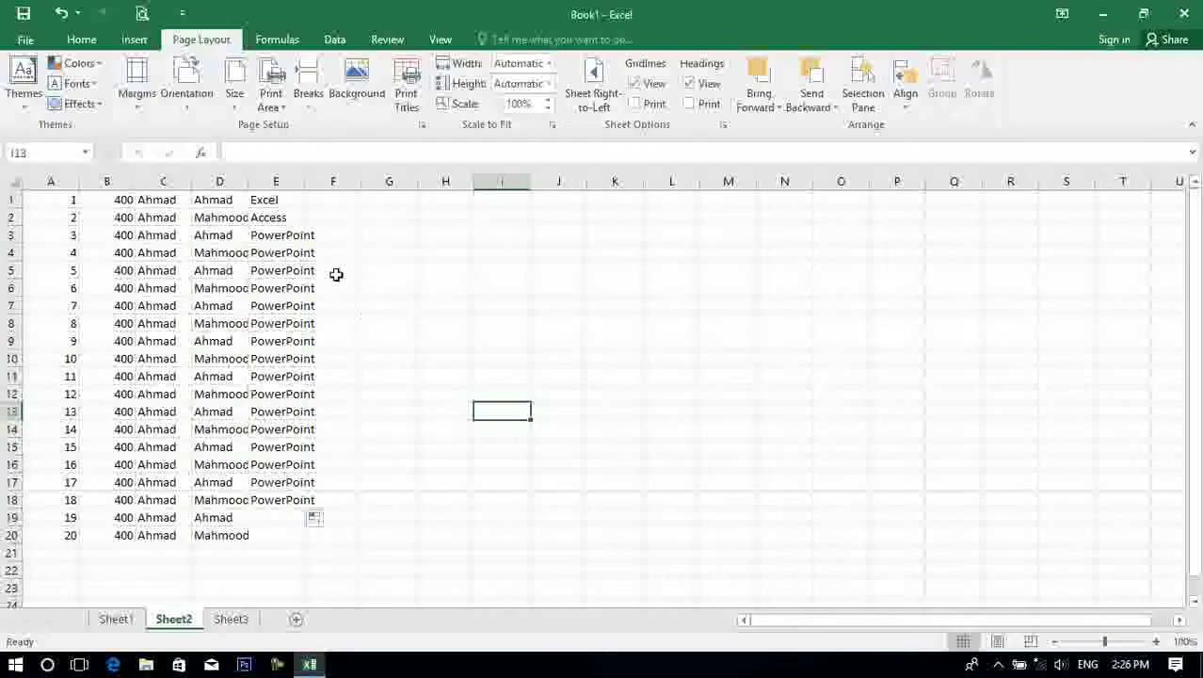
key(ctrl+z)
Fill the Excel, Access, PowerPoint cycle down to E20 and autofit column E.
drag(280, 200, 413, 545)
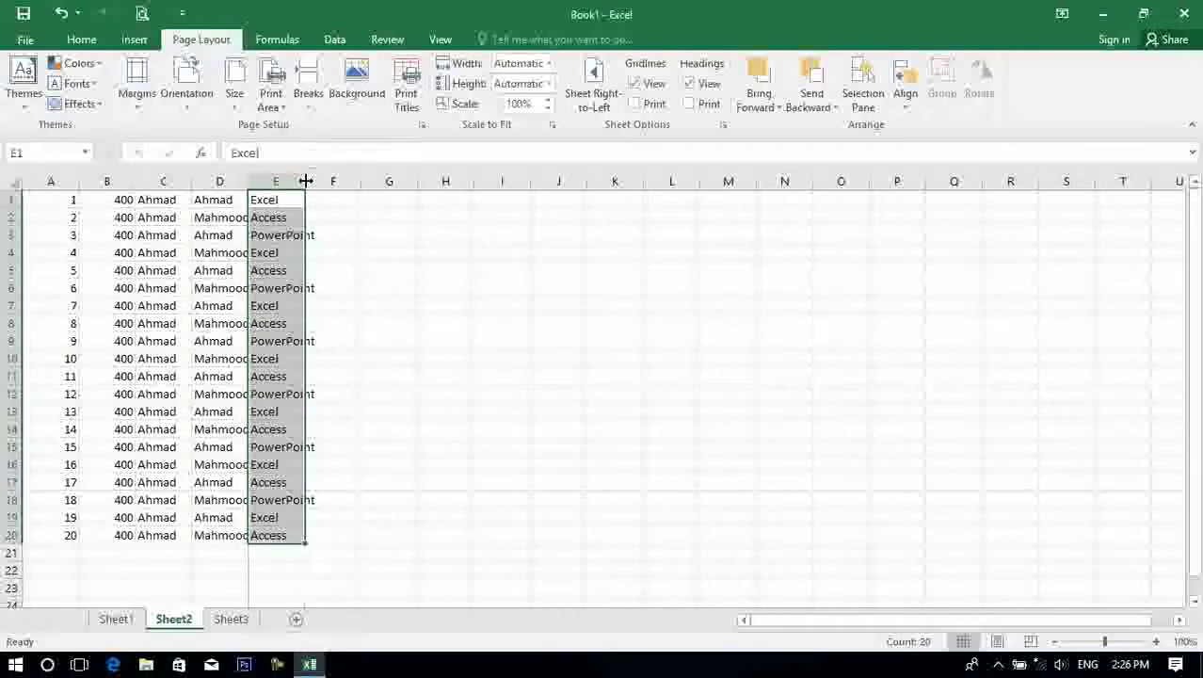
double_click(305, 182)
click(501, 330)
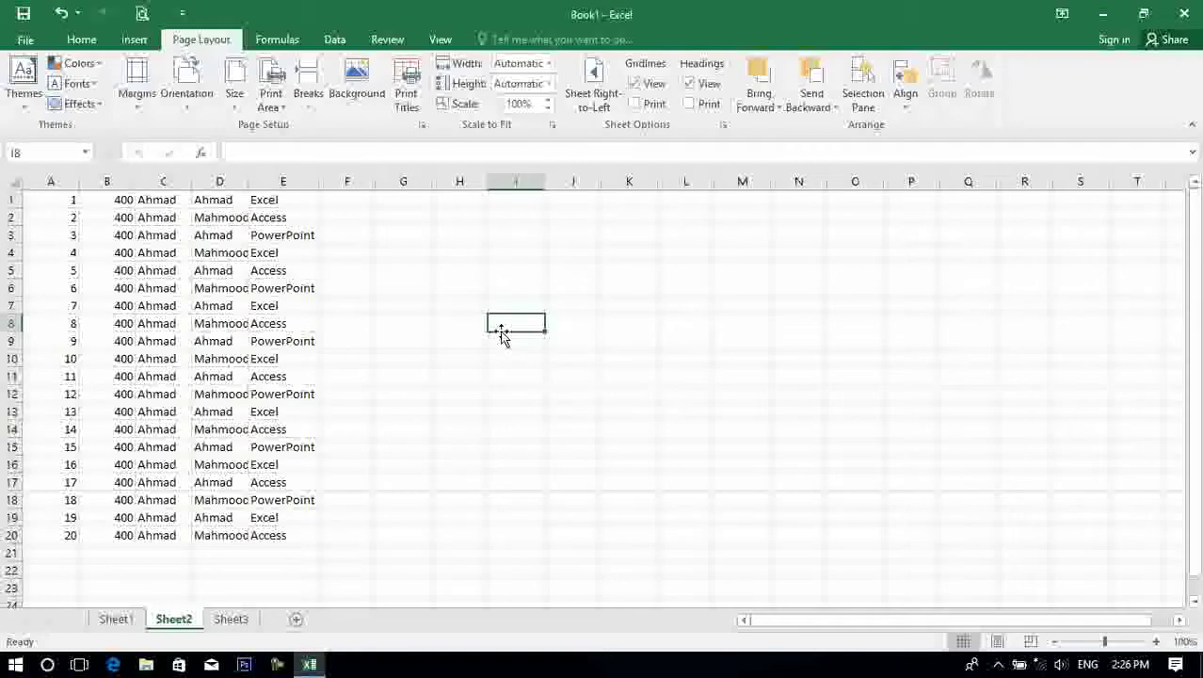
Move the E1:E20 list to column K and erase the Ahmad/Mahmood names in column D.
drag(281, 199, 307, 533)
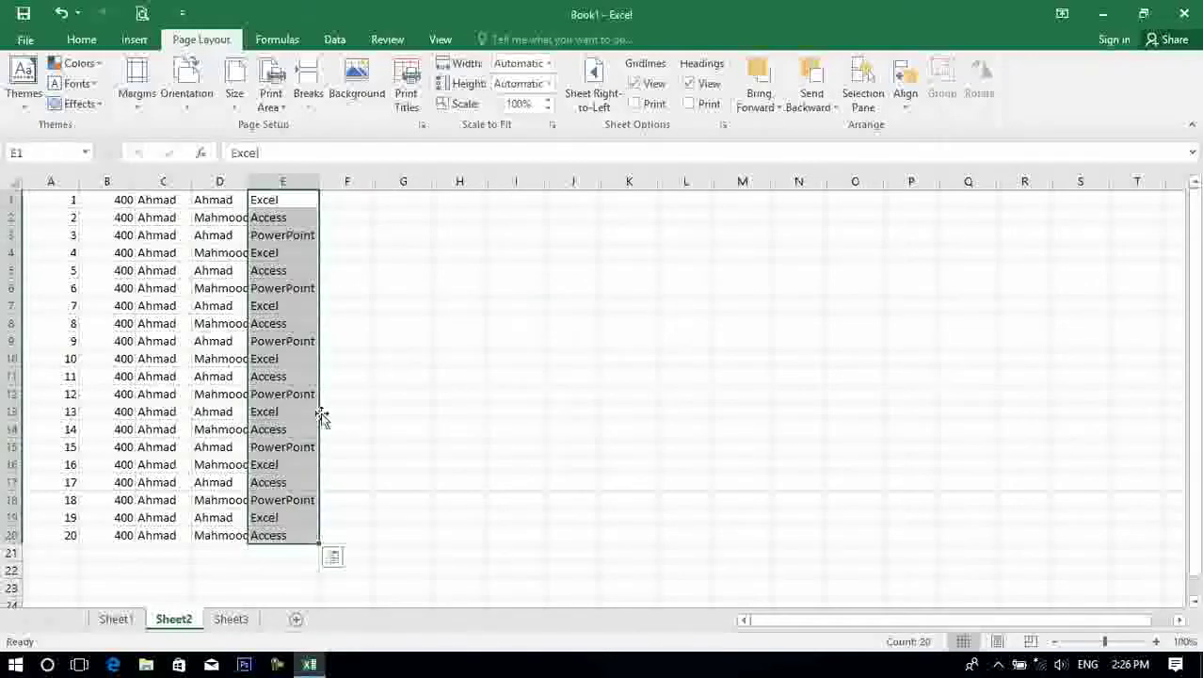
drag(321, 421, 636, 407)
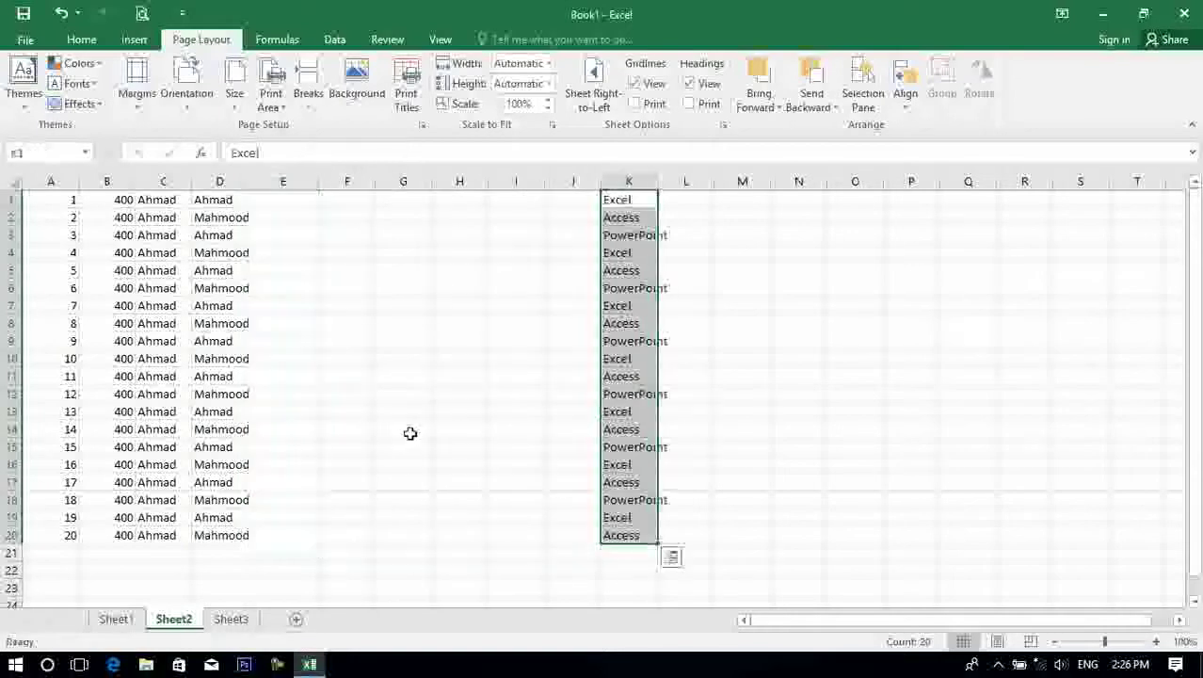
click(427, 407)
drag(225, 198, 242, 544)
key(Delete)
click(421, 384)
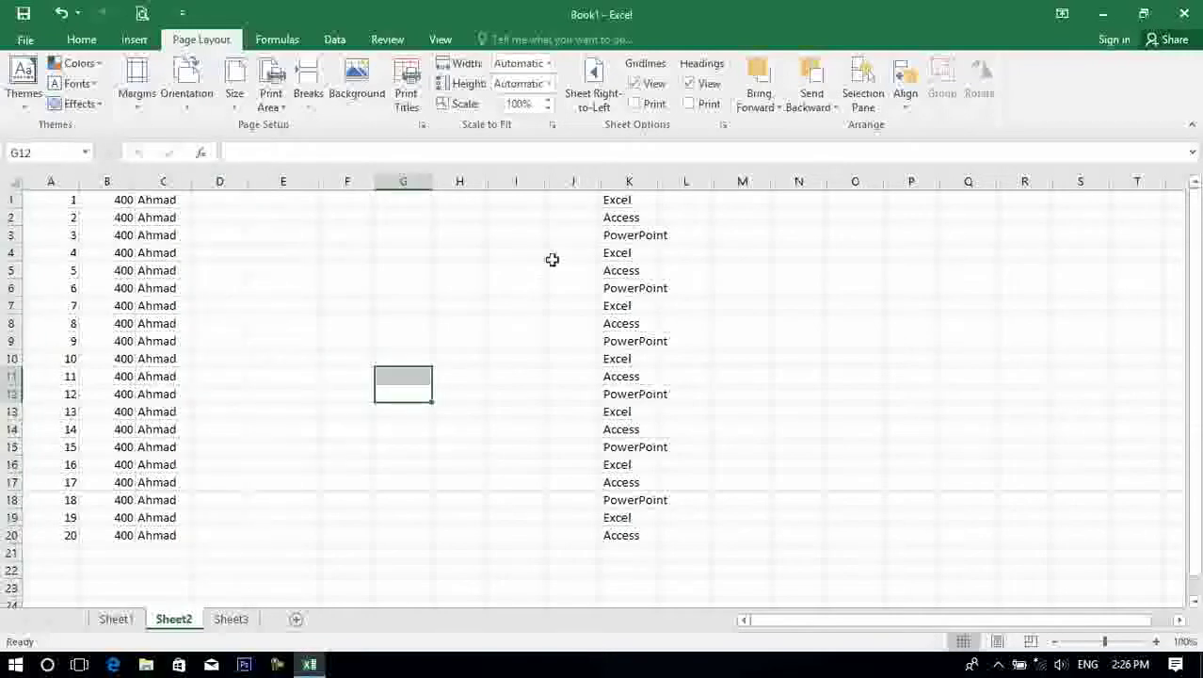
Move the list from column K back into D1:D20.
drag(621, 201, 657, 544)
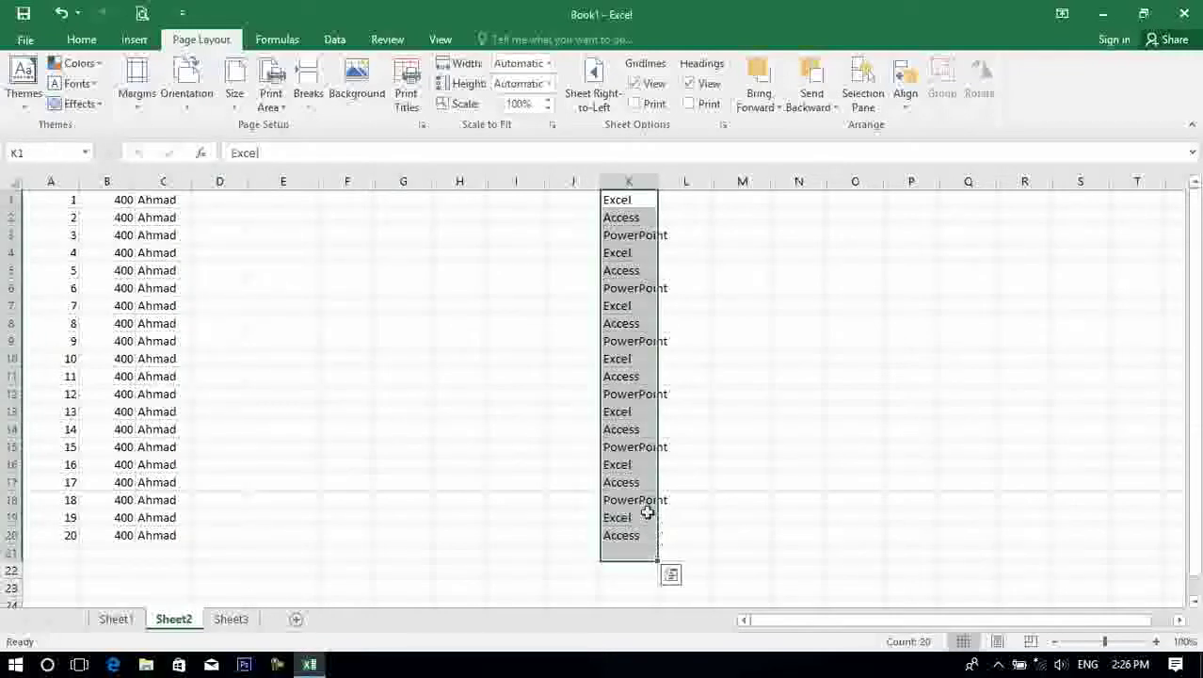
drag(603, 435, 193, 429)
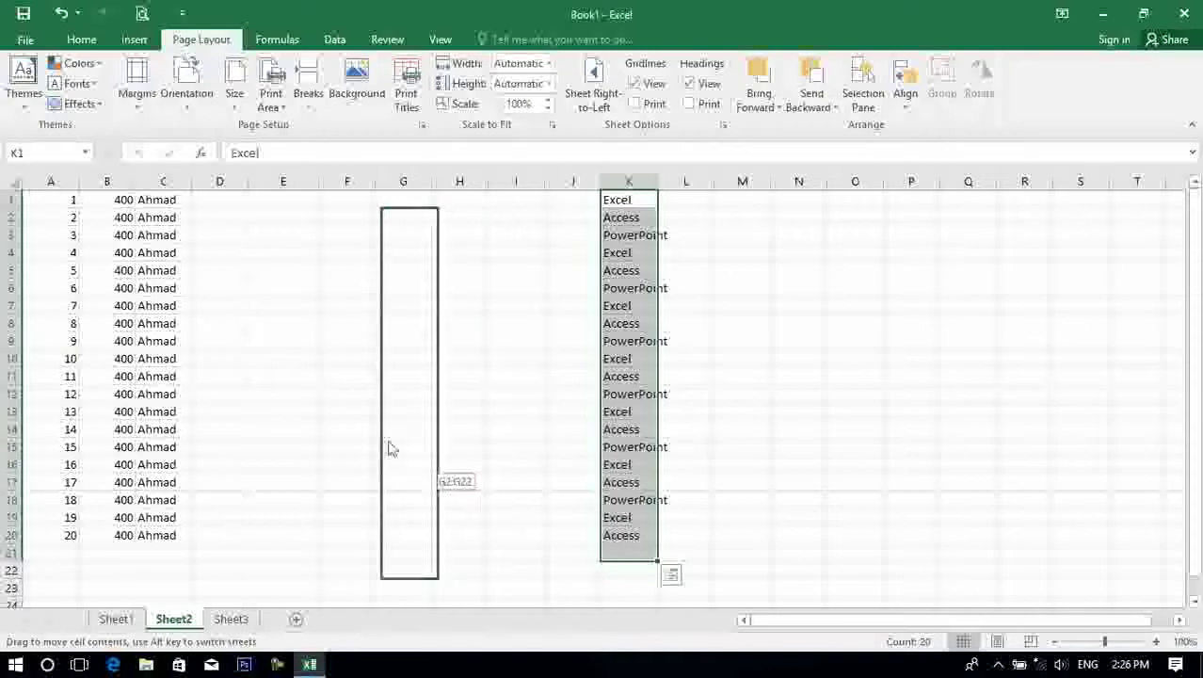
click(346, 341)
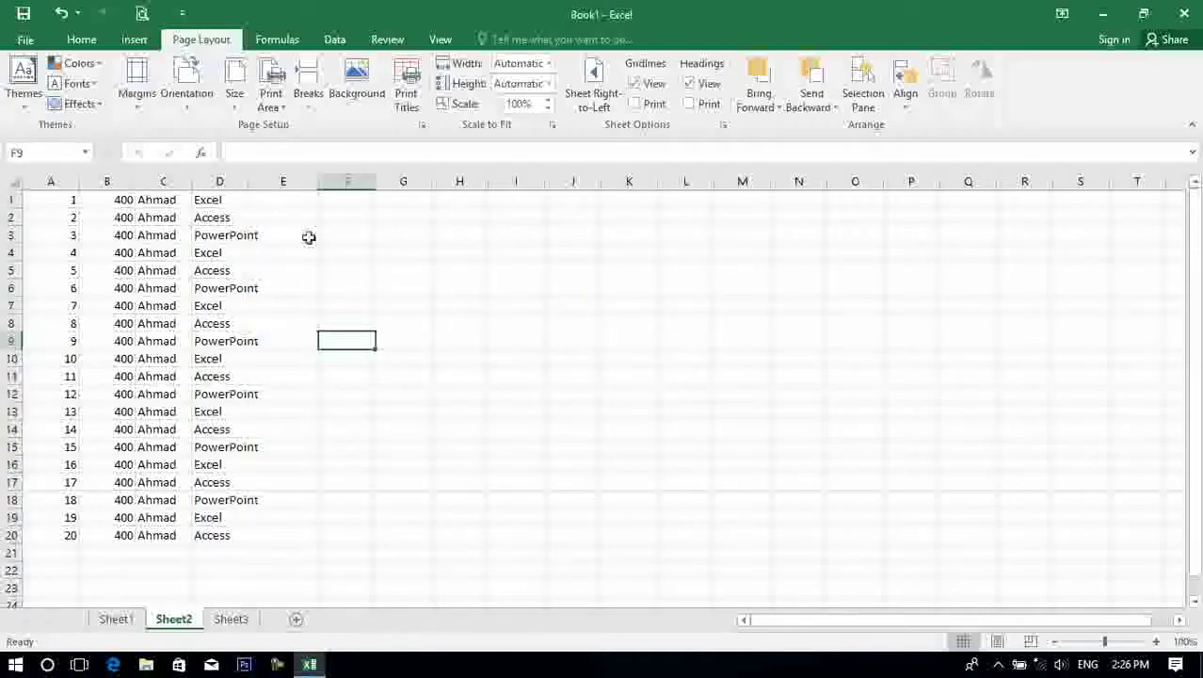
click(406, 251)
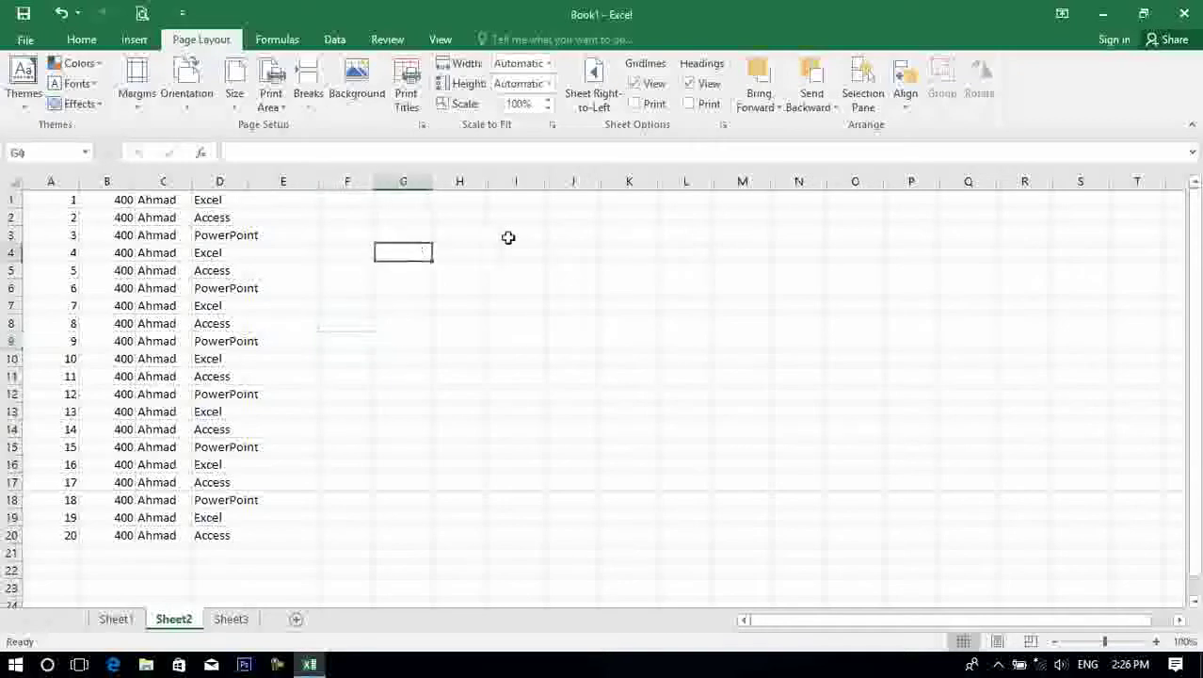
click(507, 236)
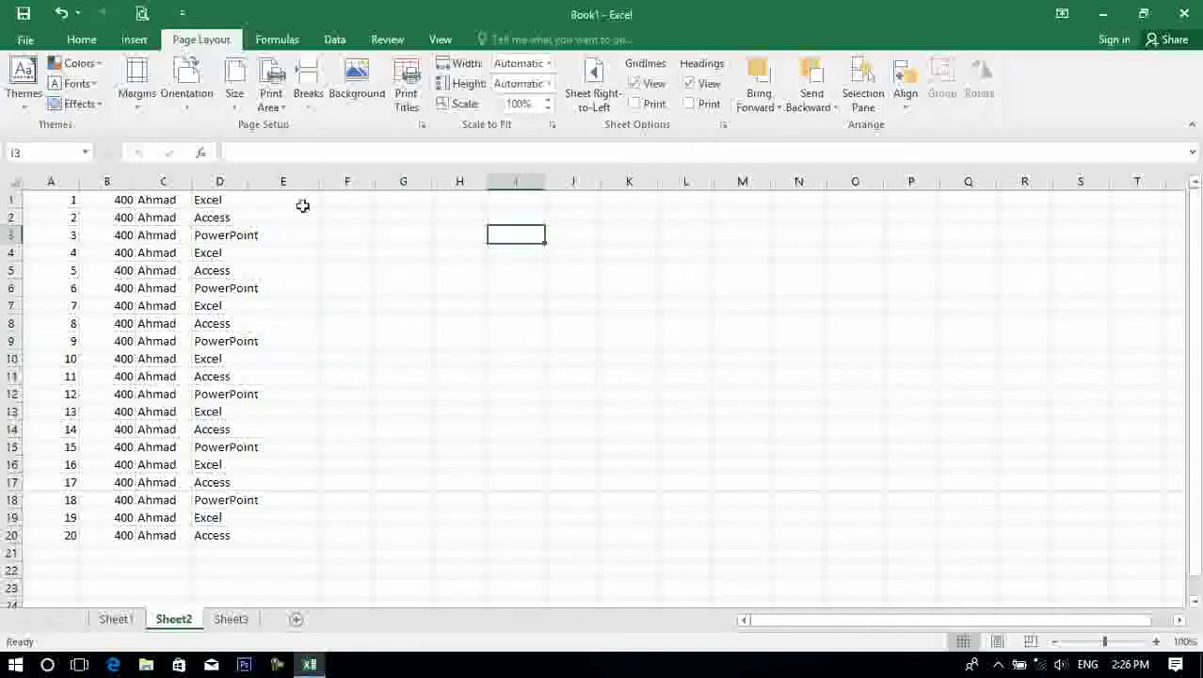
click(221, 218)
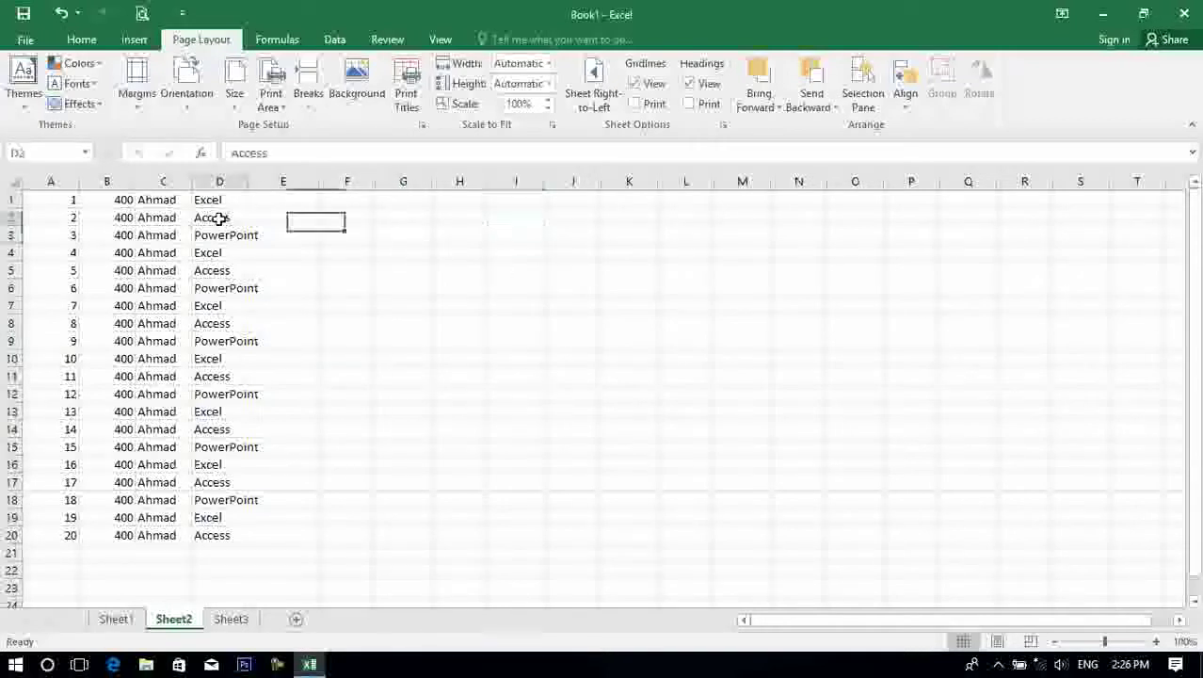
Resize column D by its header border so it just fits the PowerPoint entries.
double_click(249, 181)
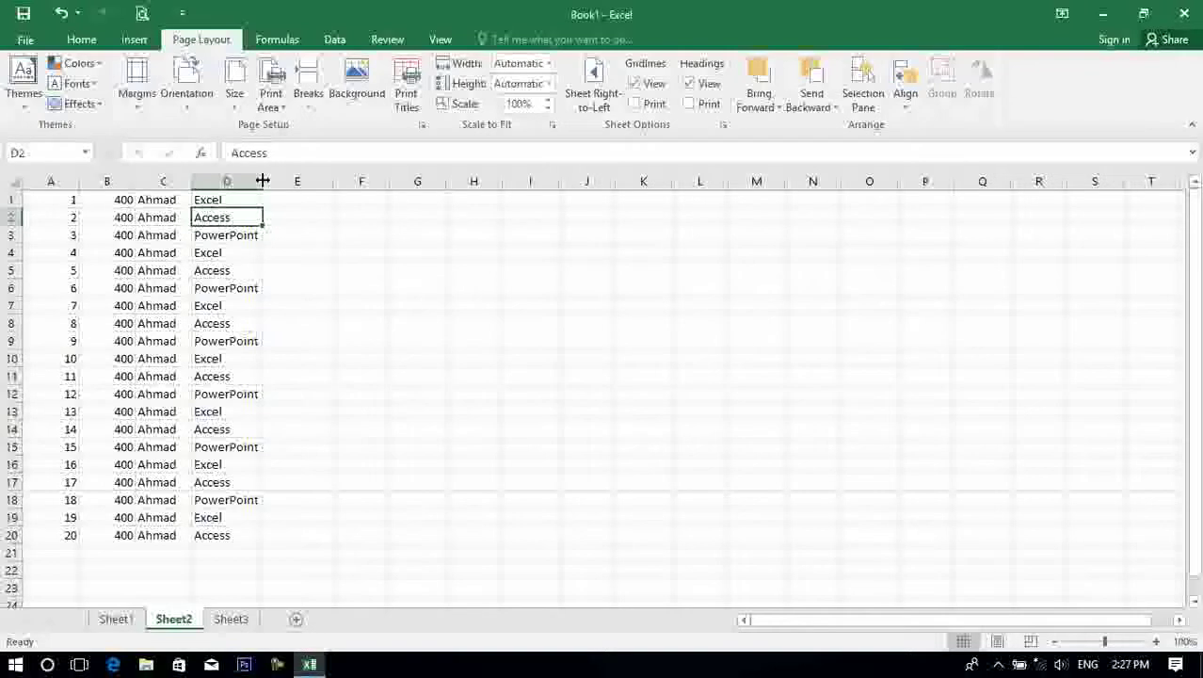
mouse_move(262, 181)
mouse_down()
mouse_move(238, 181)
mouse_move(578, 167)
mouse_up()
click(338, 271)
click(494, 306)
click(489, 323)
click(457, 251)
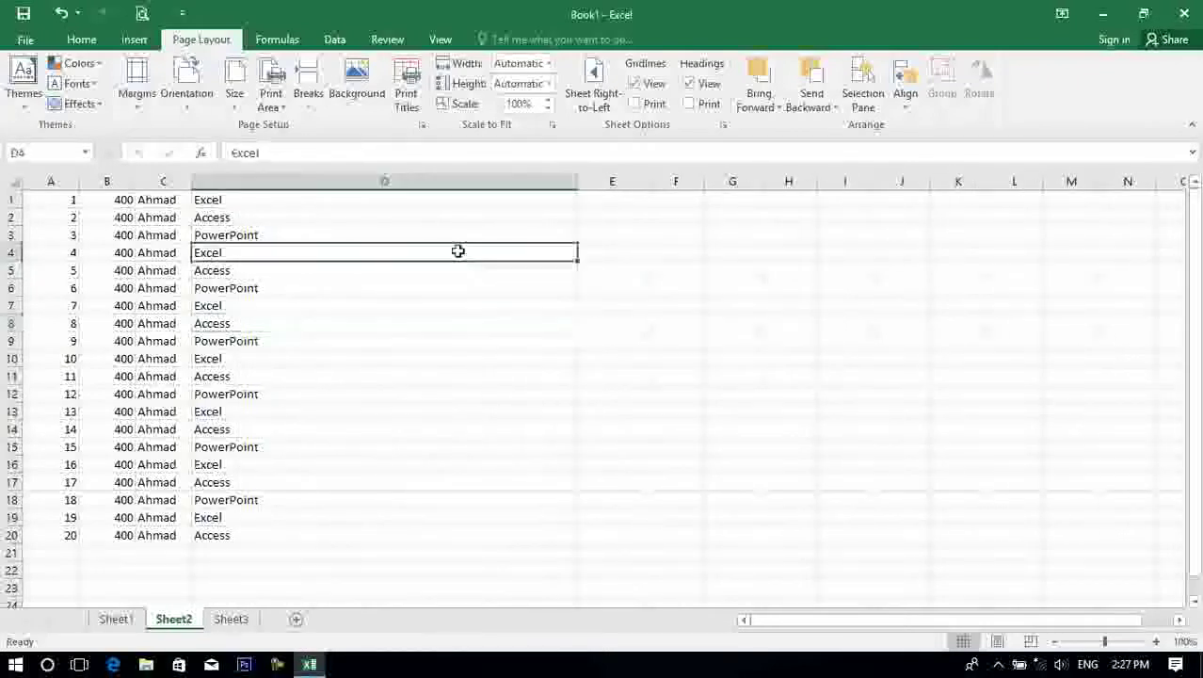
drag(577, 181, 270, 185)
click(306, 270)
click(409, 293)
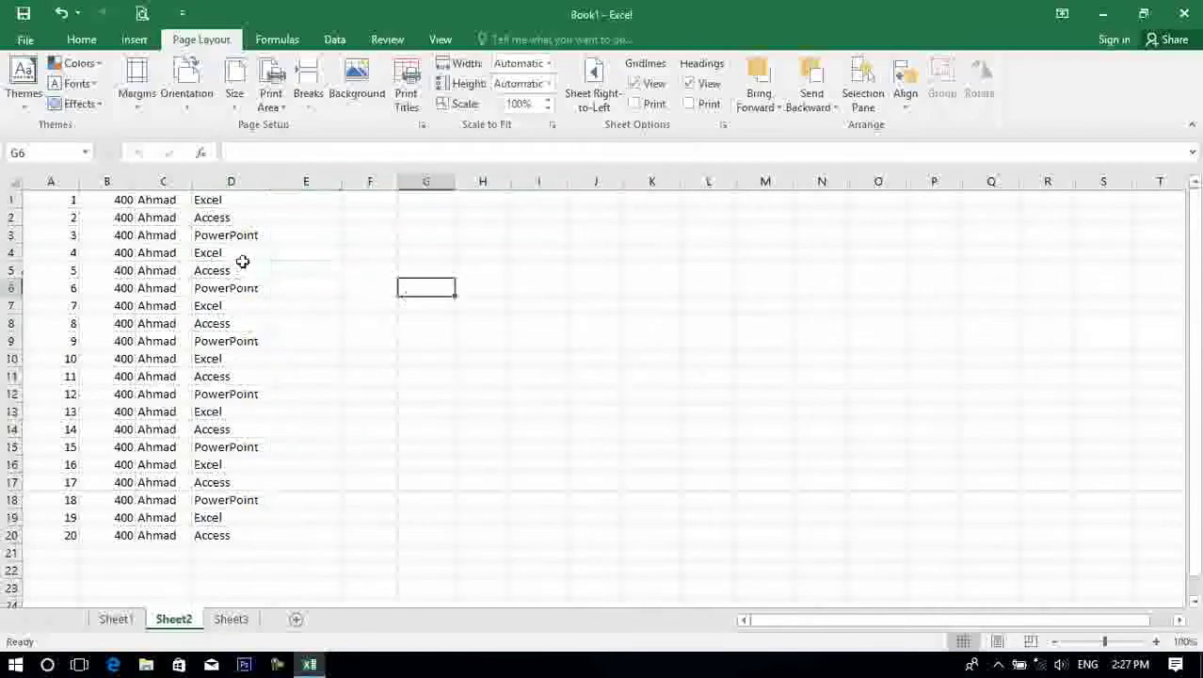
click(248, 251)
Confirm column D's width reads 12.14 in the Column Width setting, leaving it unchanged.
click(81, 39)
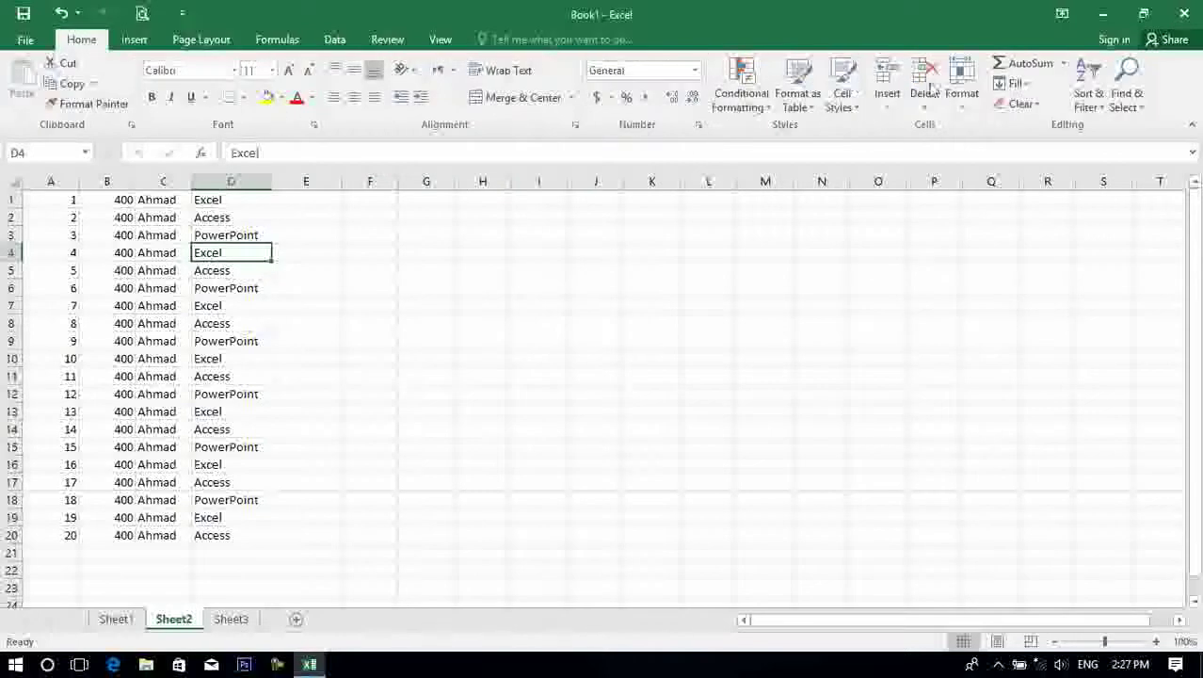
click(962, 89)
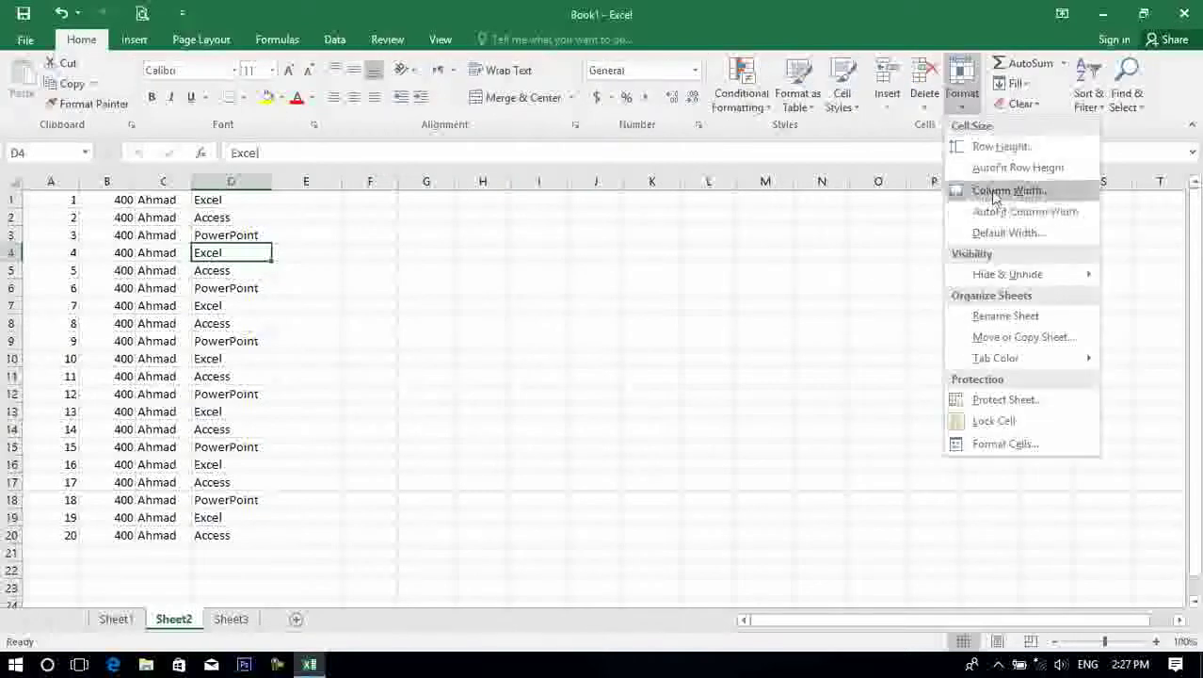
click(1000, 191)
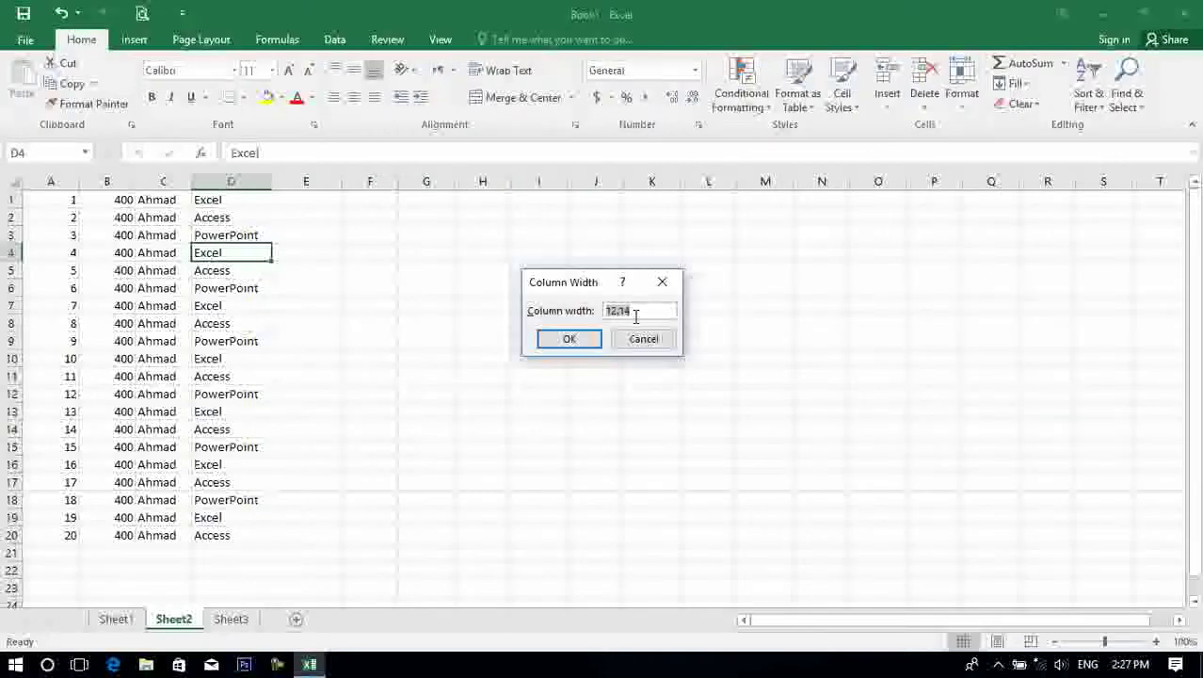
click(644, 339)
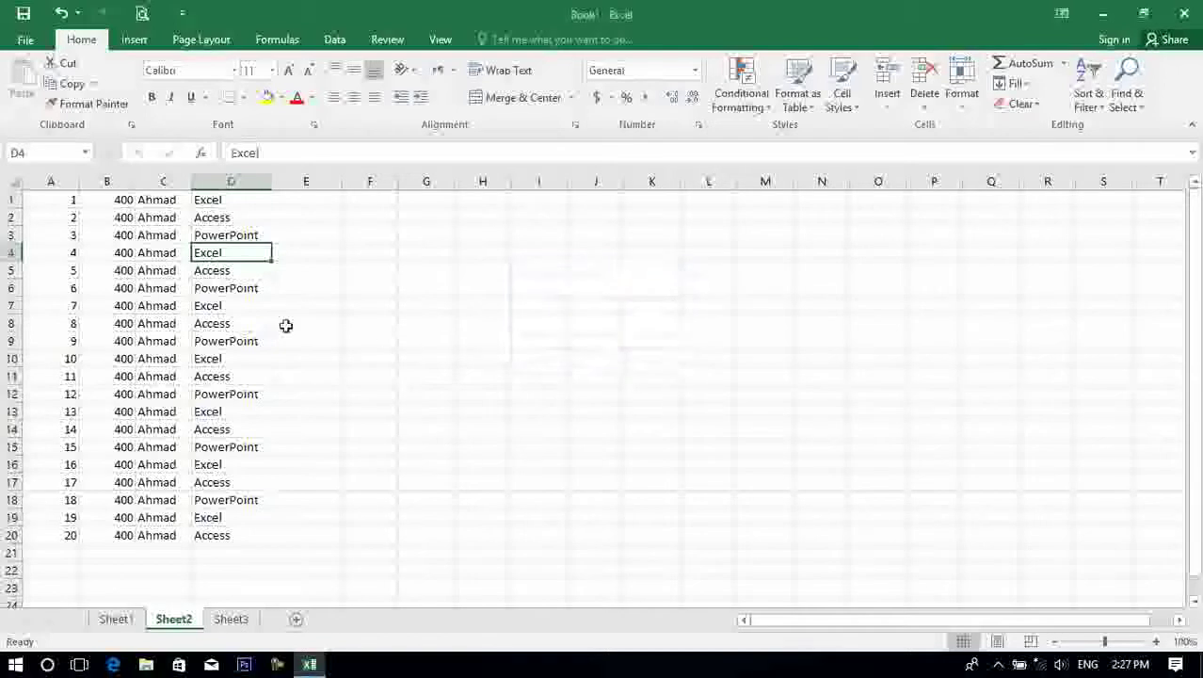
Clear all old data from A1:E23 on Sheet2.
drag(72, 204, 315, 583)
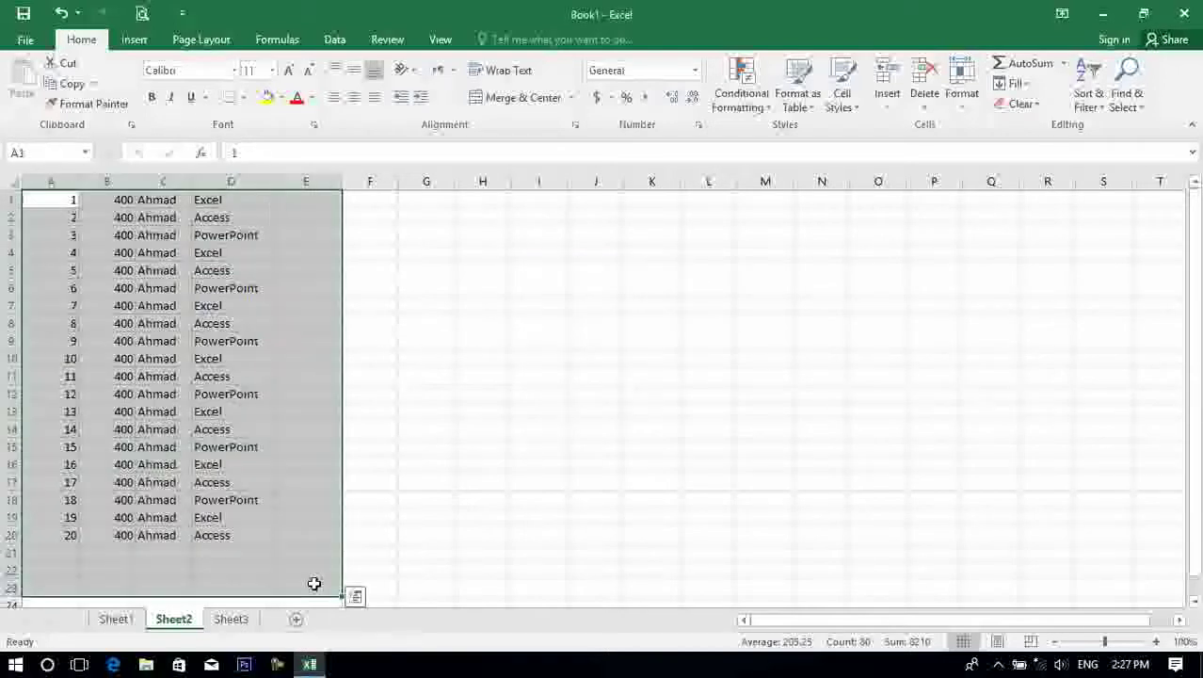
key(Delete)
click(425, 304)
click(230, 235)
Enter 1 and 2 in E2:E3 and extend the series to 20 in E21.
click(340, 220)
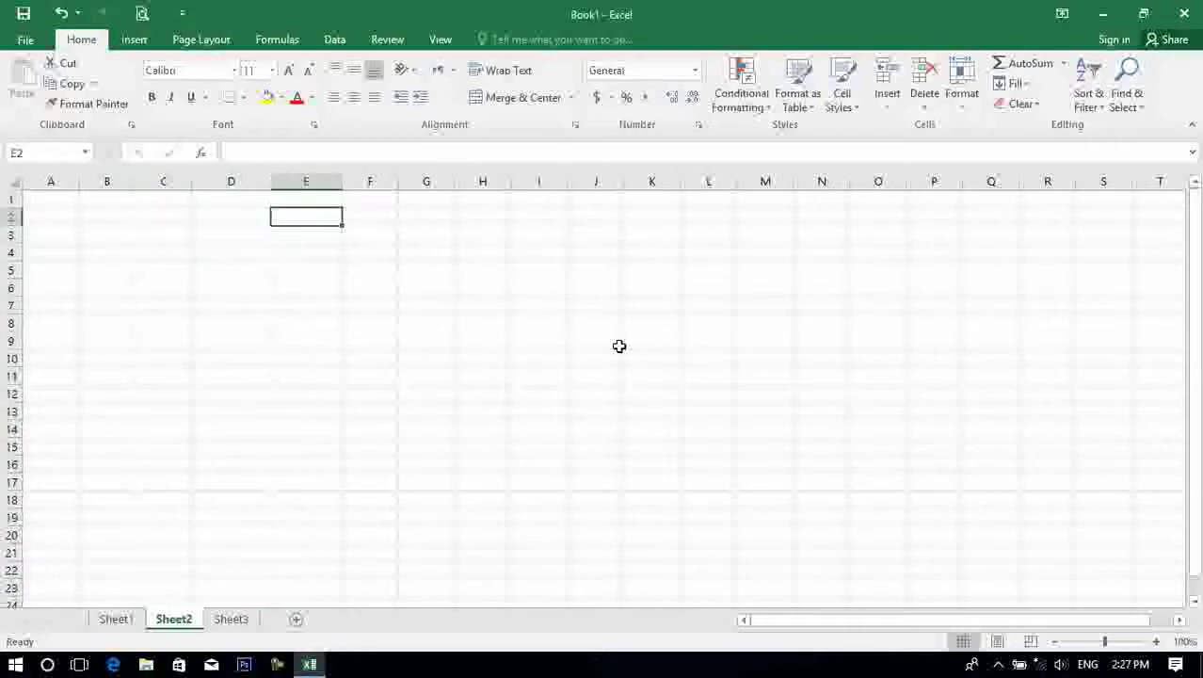
text(1)
key(Return)
text(2)
key(Return)
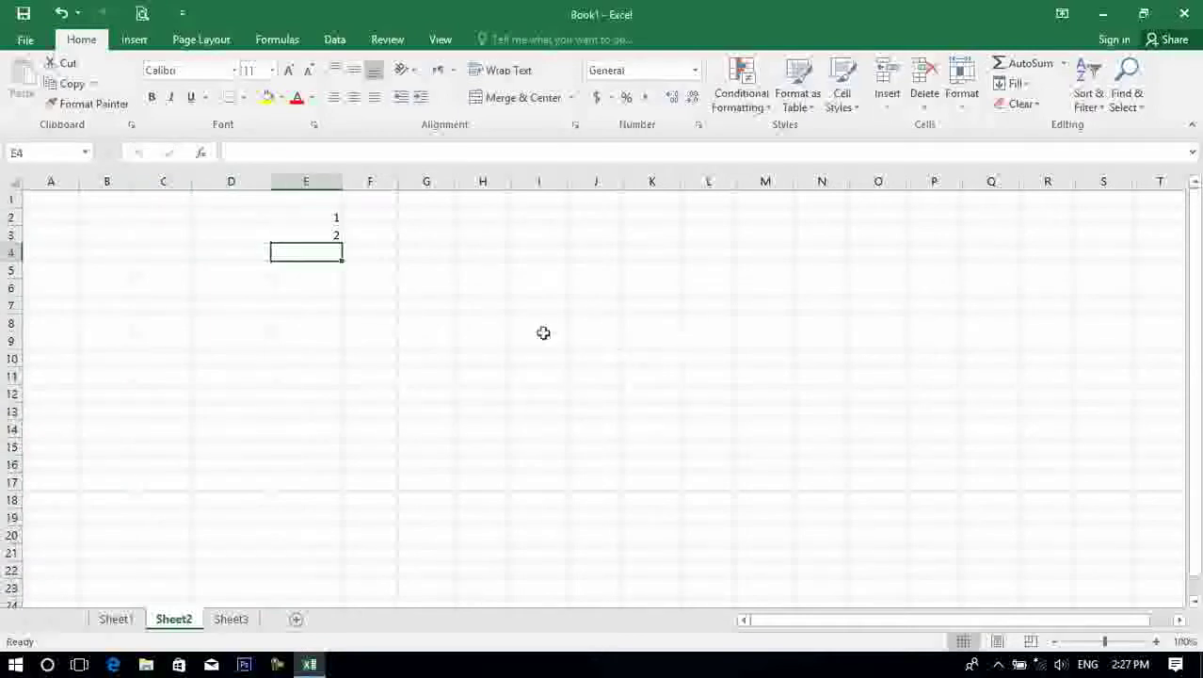
mouse_move(322, 219)
mouse_down()
mouse_move(339, 237)
mouse_move(448, 565)
mouse_up()
click(537, 391)
click(369, 218)
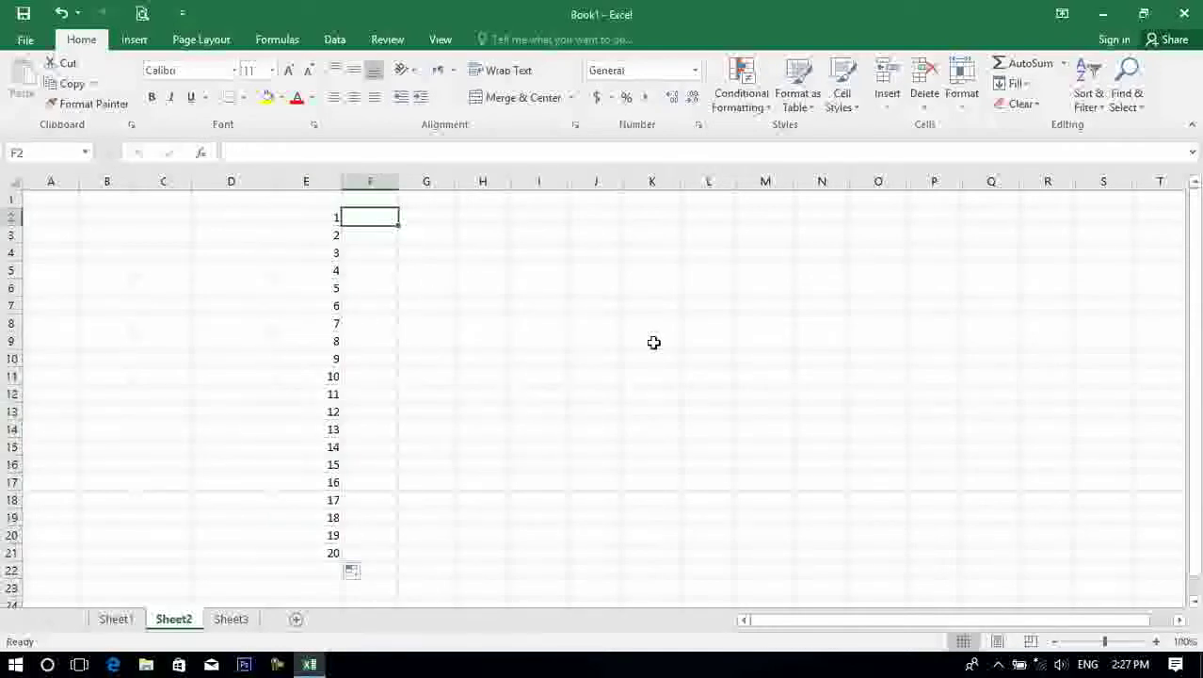
Put 64 in D2 and copy it down through D21.
key(Left)
key(Left)
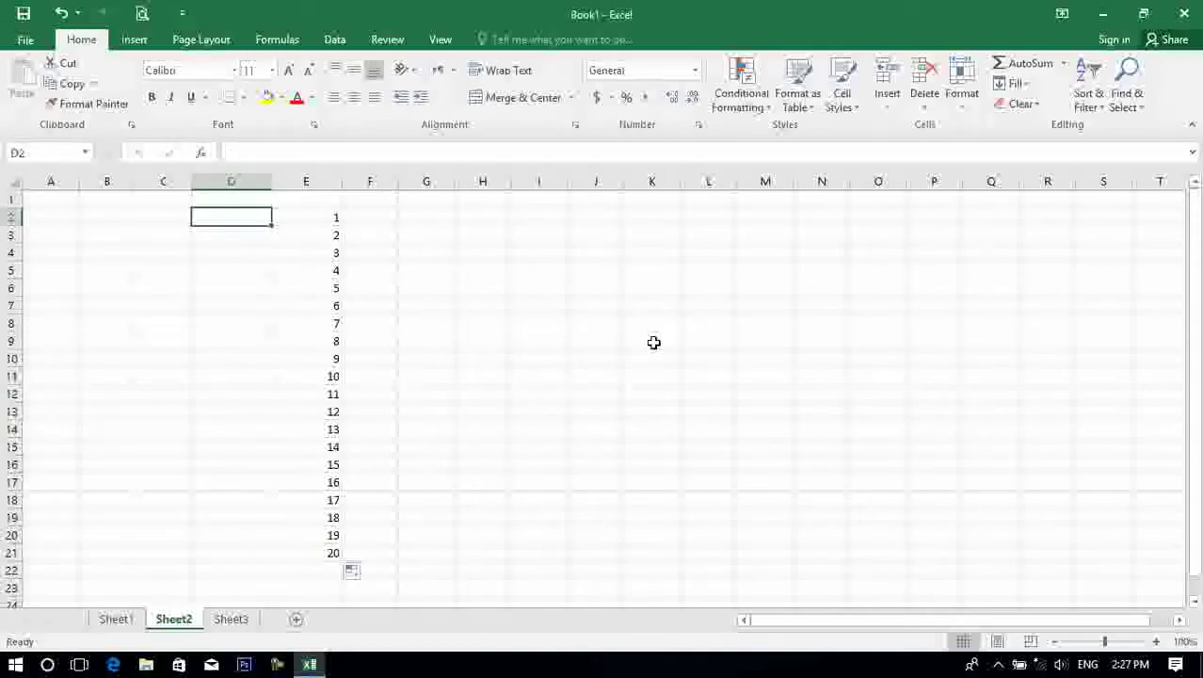
text(64)
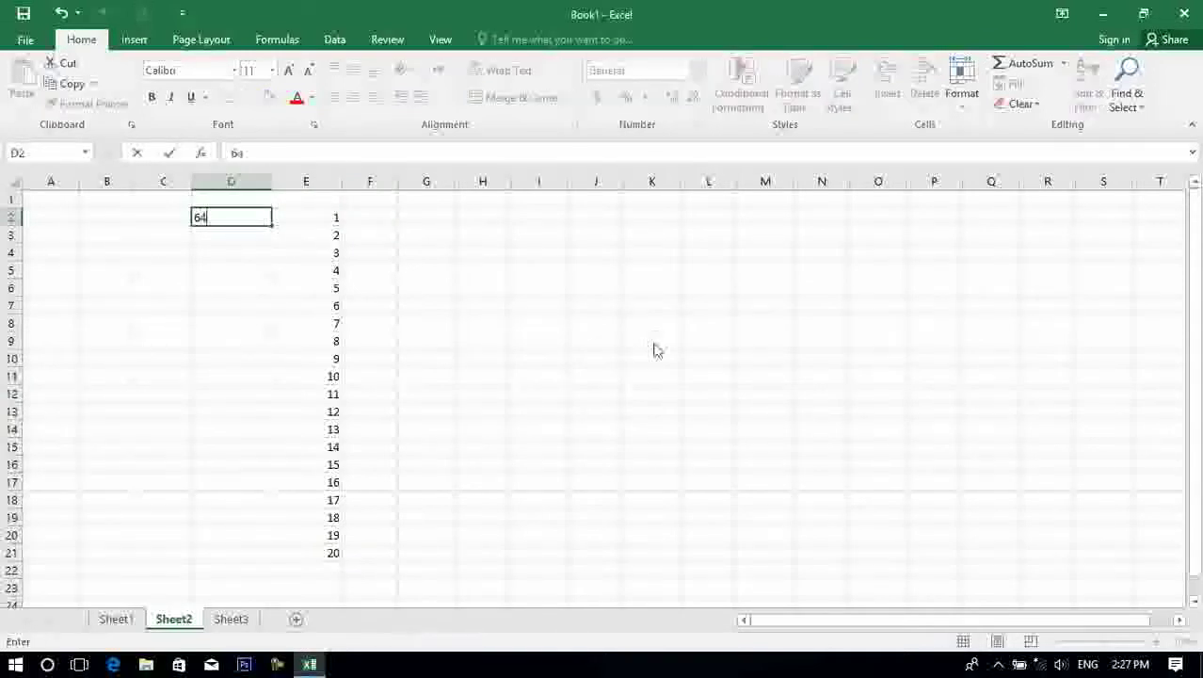
key(Return)
click(254, 217)
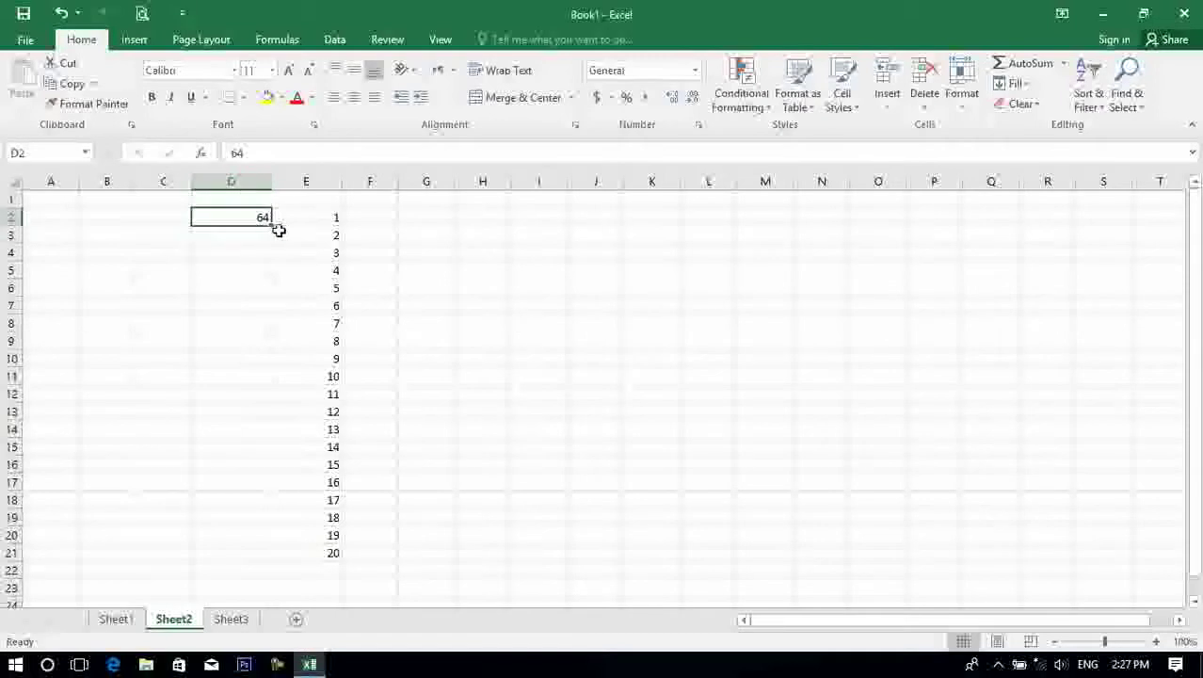
drag(272, 228, 340, 557)
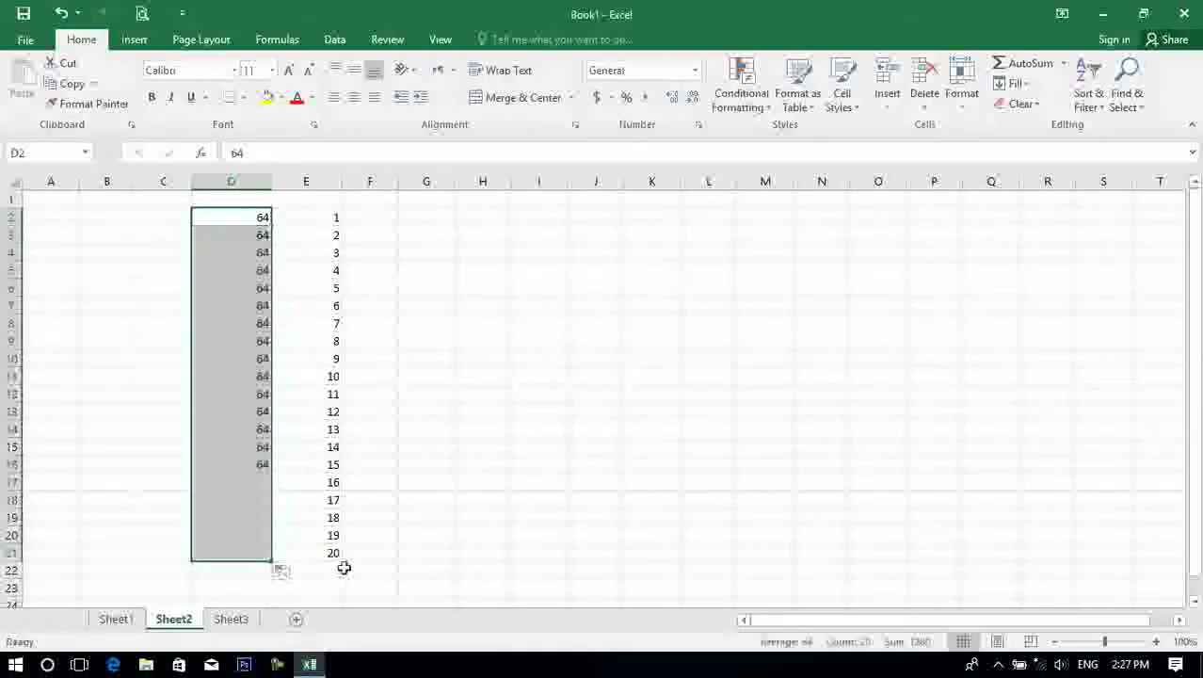
drag(369, 367, 369, 529)
click(457, 478)
click(258, 216)
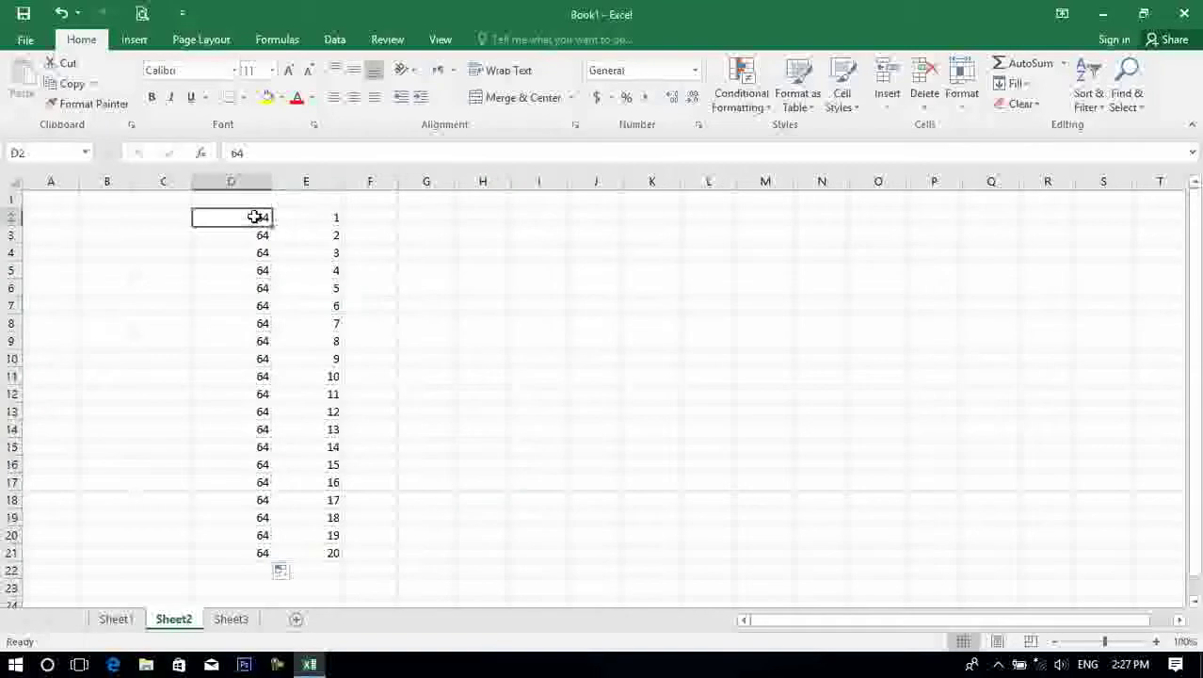
click(330, 217)
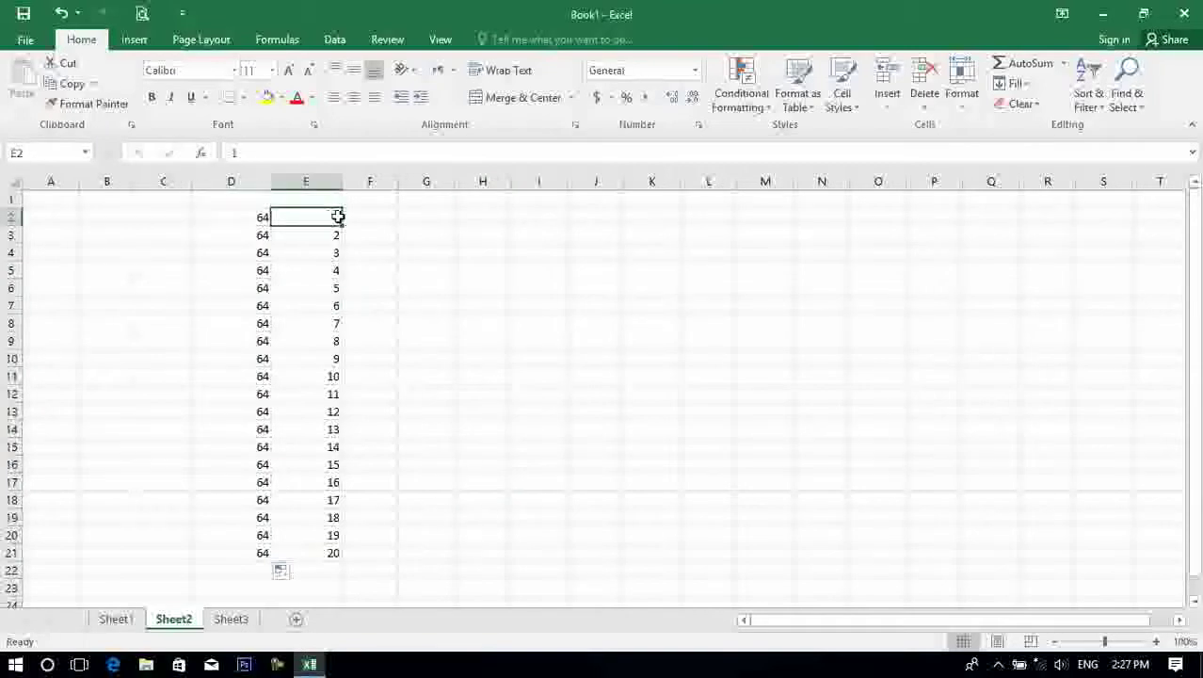
click(438, 290)
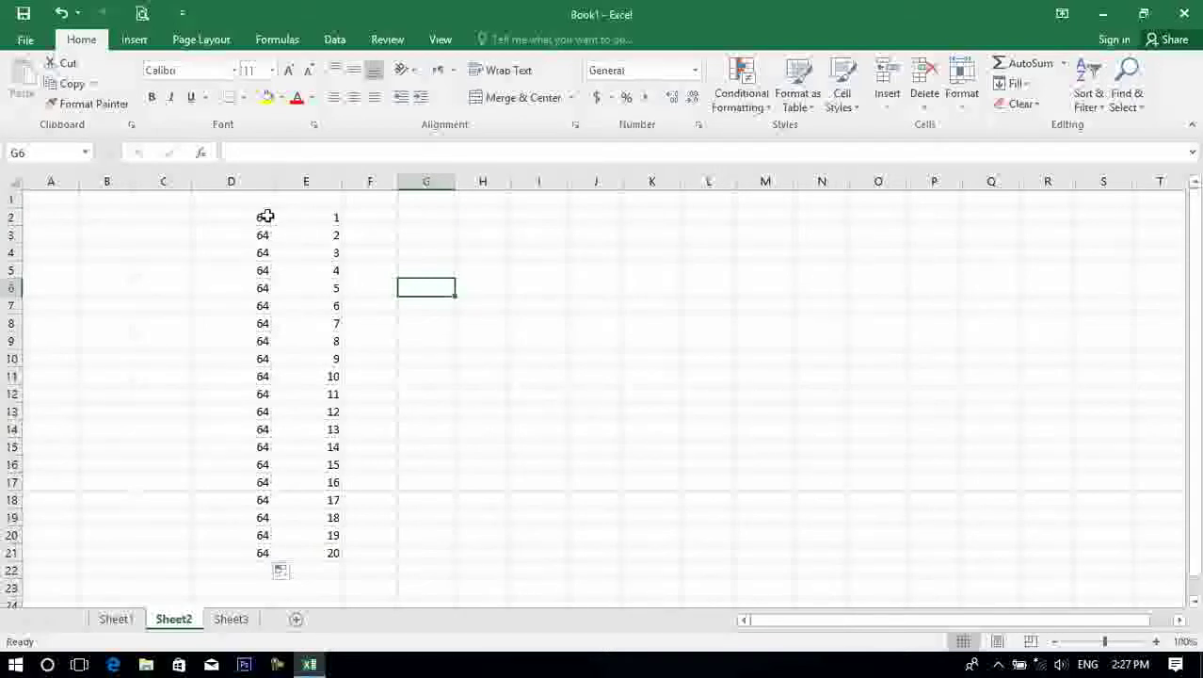
Type Additon in G1, Subration in H1, Multiply in I1 and Devision in J1.
click(449, 218)
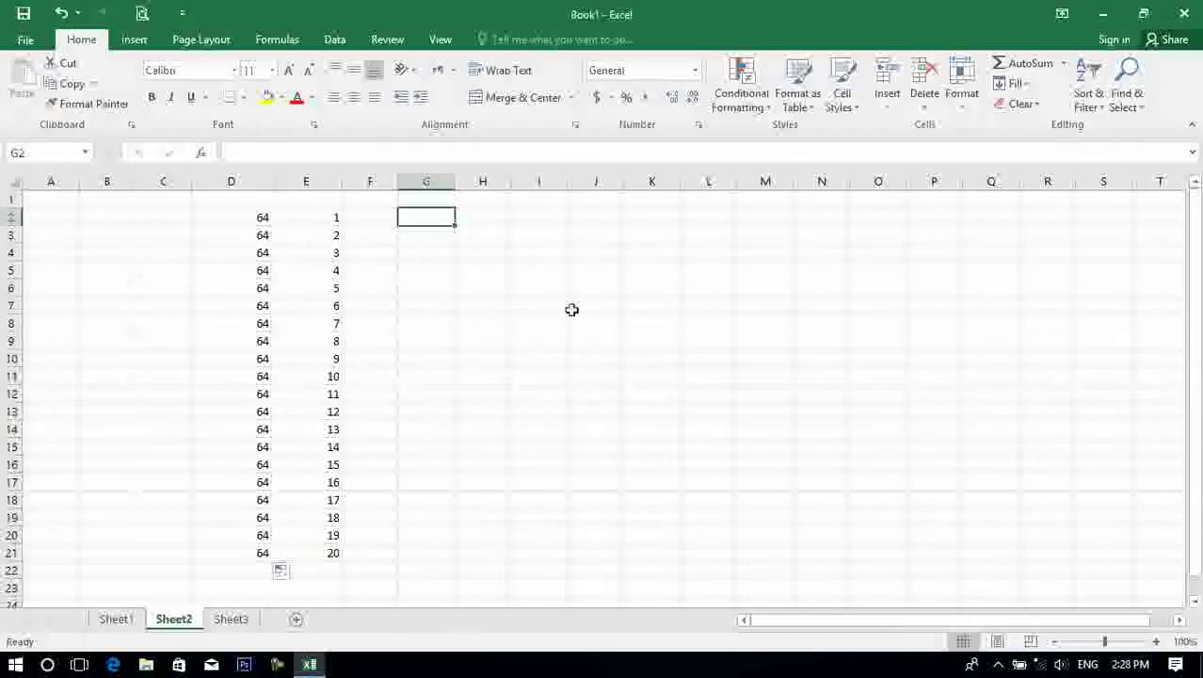
key(Up)
text(Additon)
key(Tab)
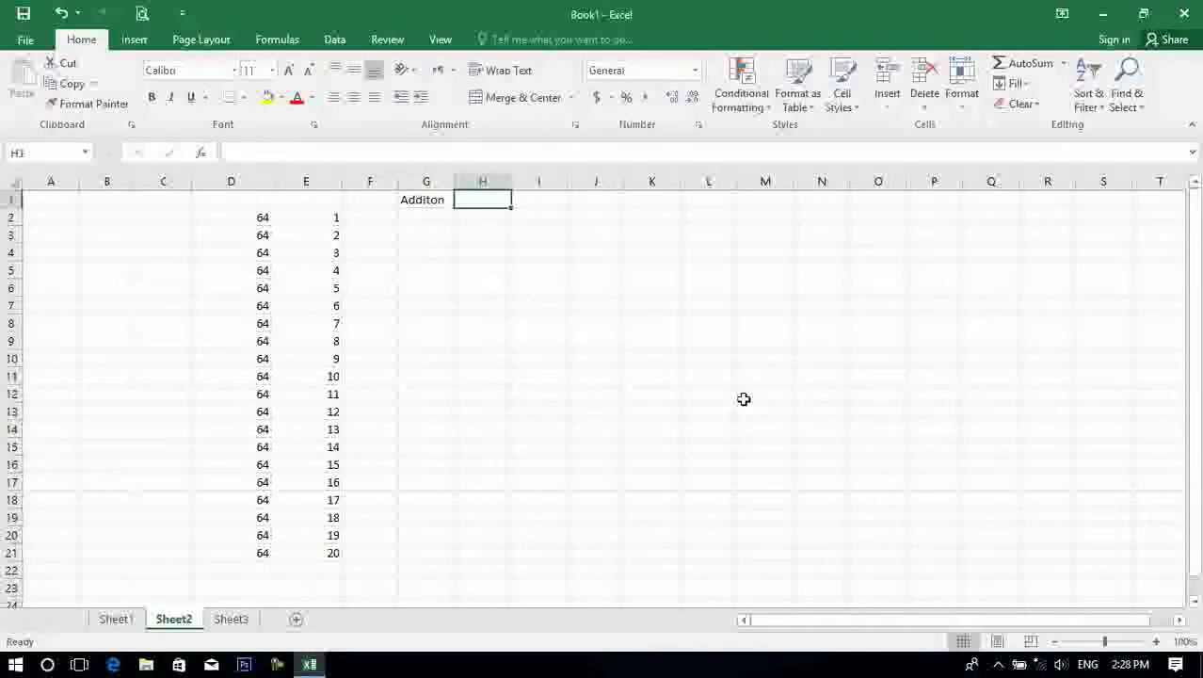
text(Subra)
key(Tab)
text(Multiply)
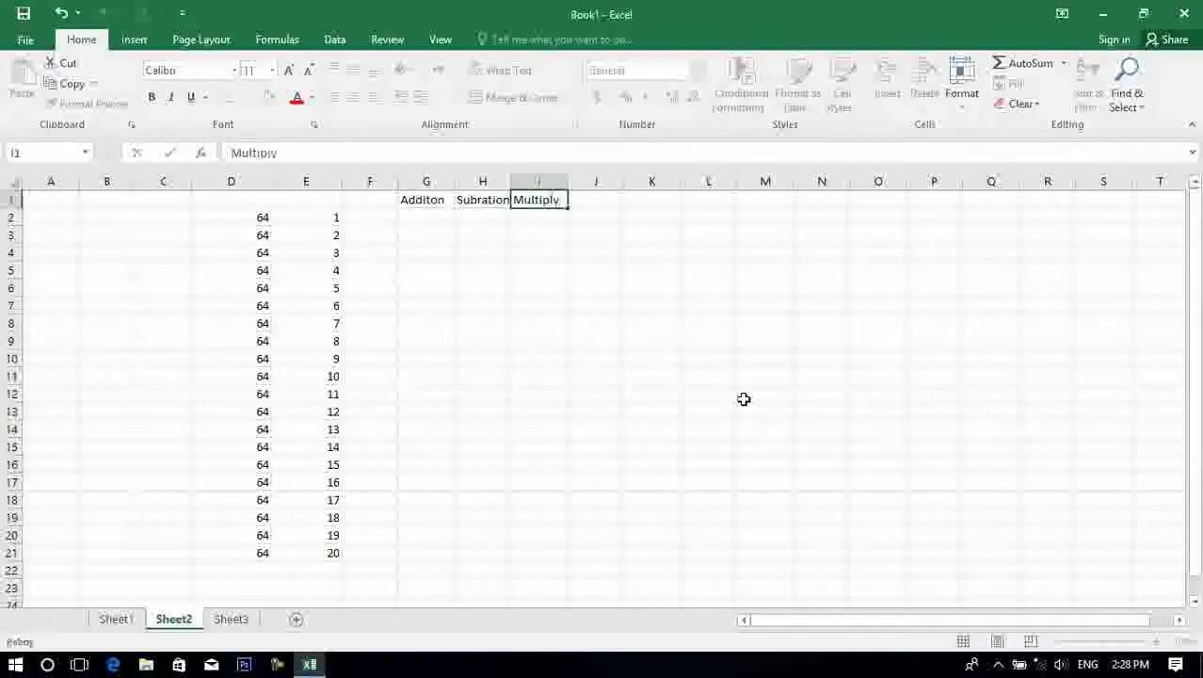
key(Tab)
text(evisio)
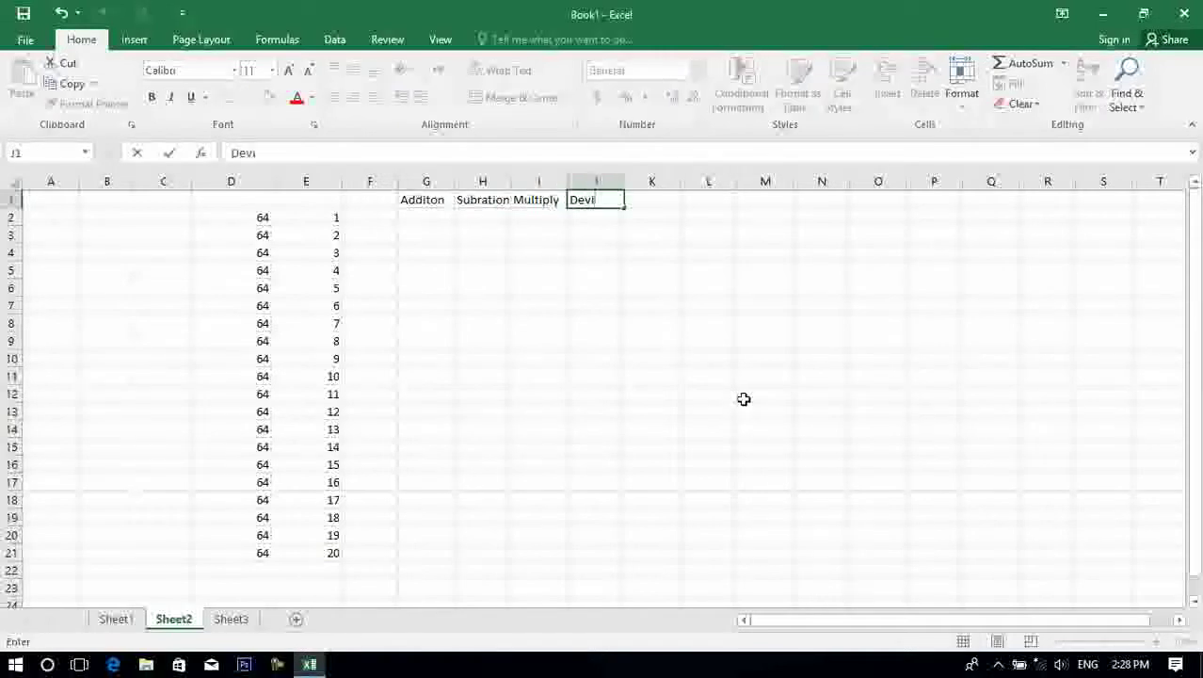
text(n)
key(Return)
click(432, 269)
click(425, 218)
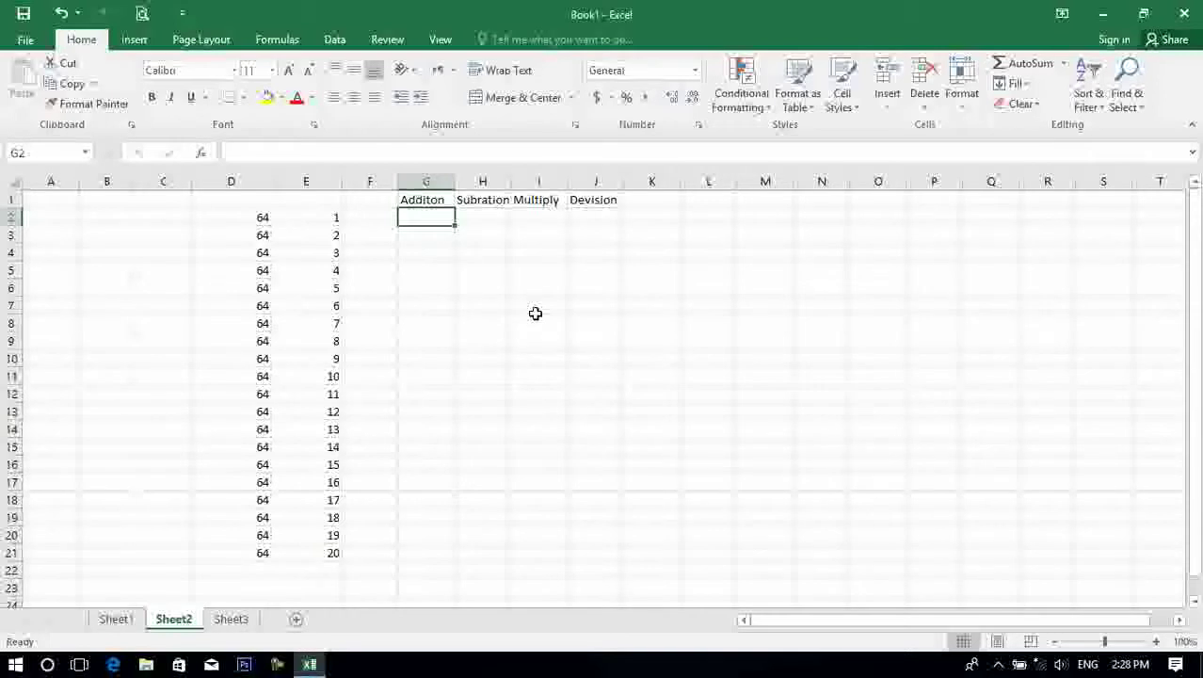
text(=)
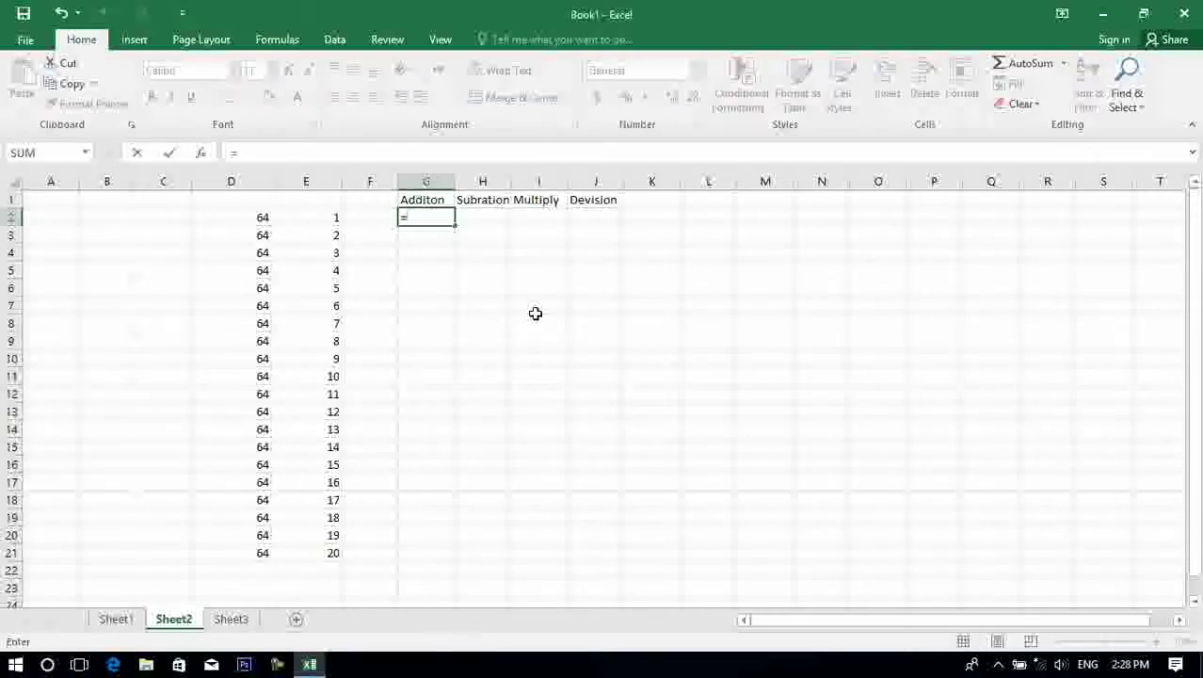
text(65)
key(Return)
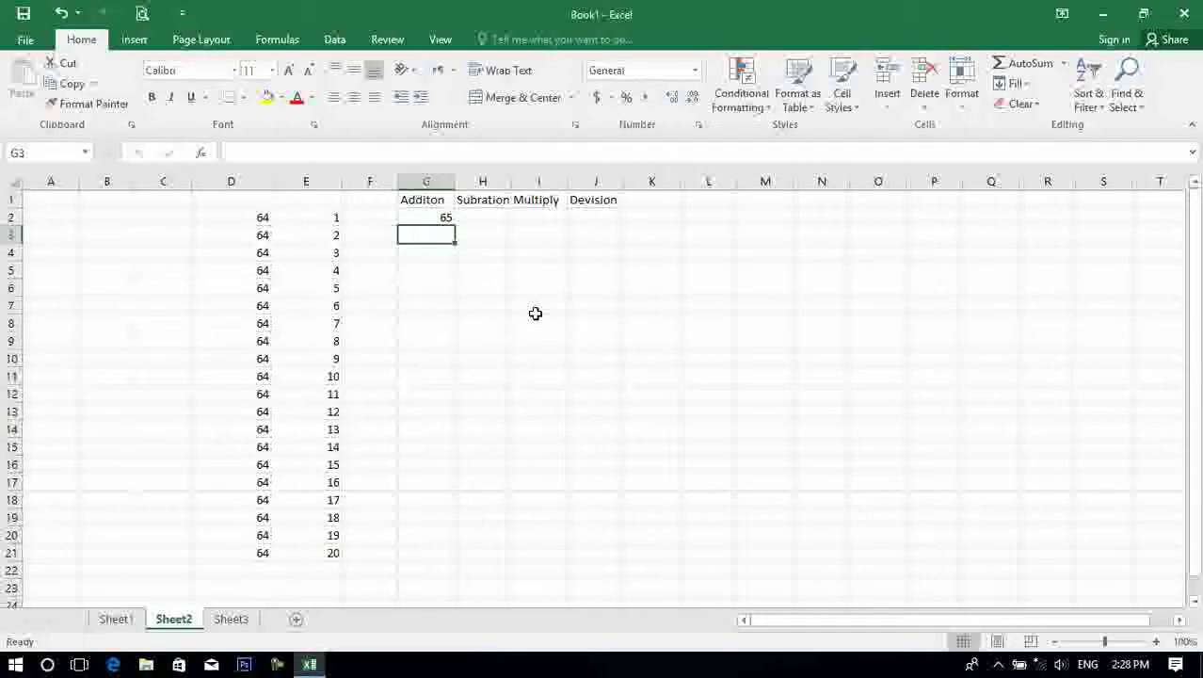
key(Up)
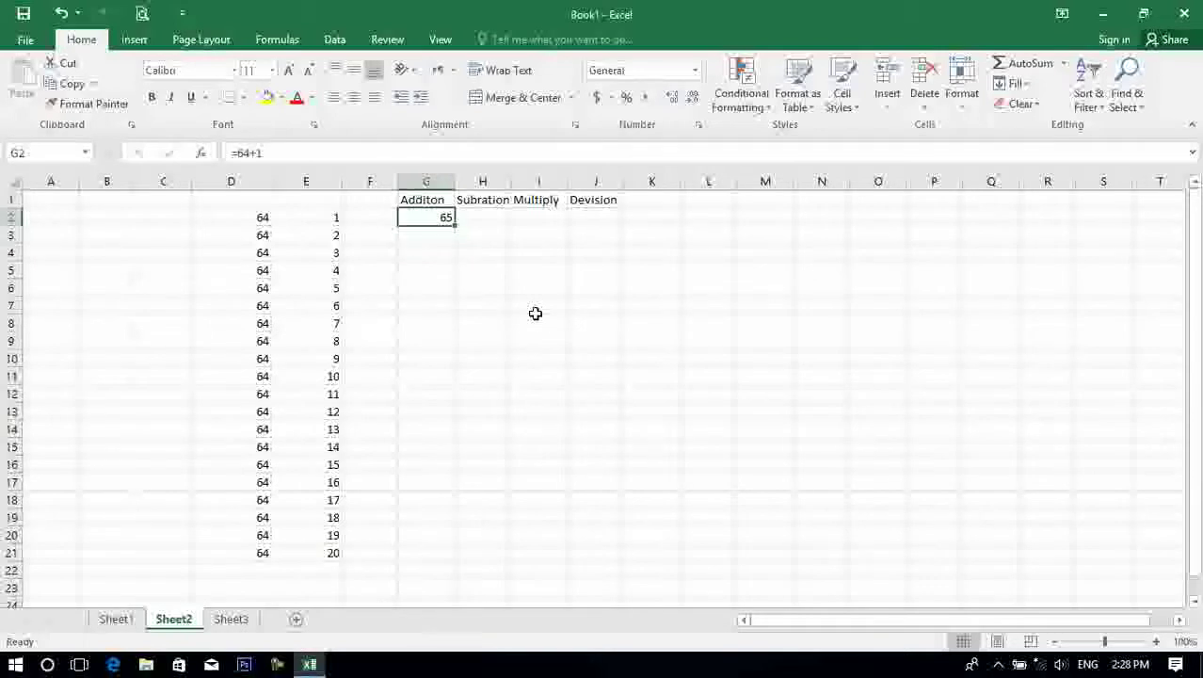
key(BackSpace)
text(=)
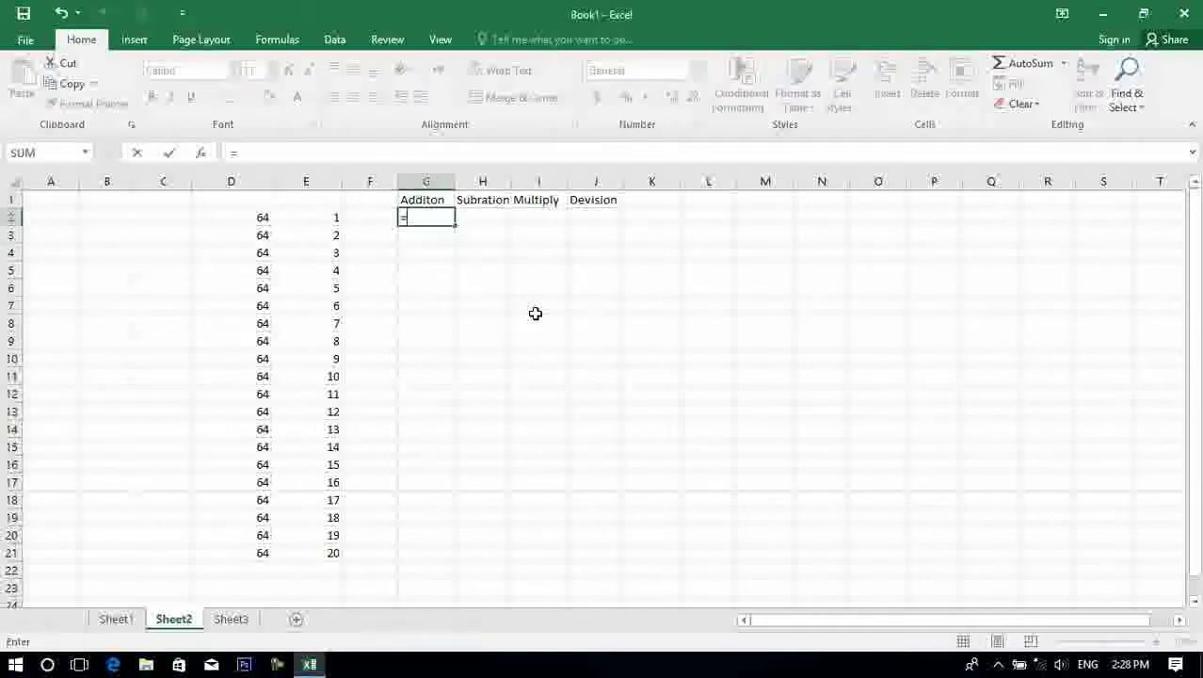
text(64+)
text(1)
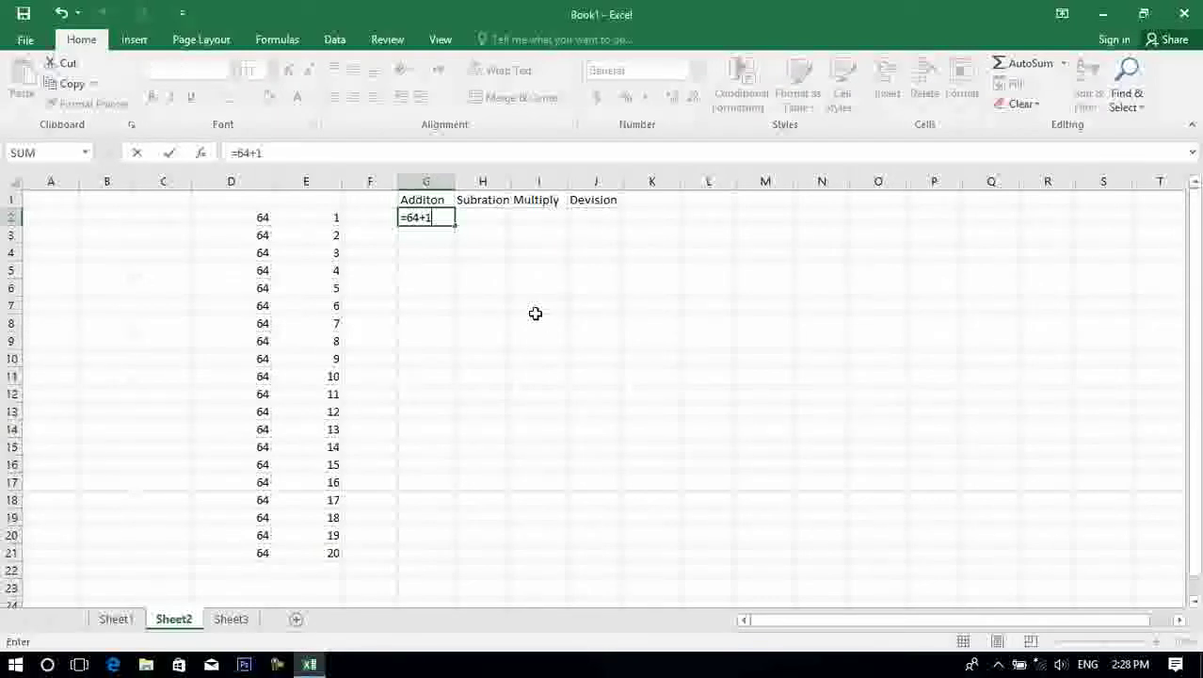
key(Return)
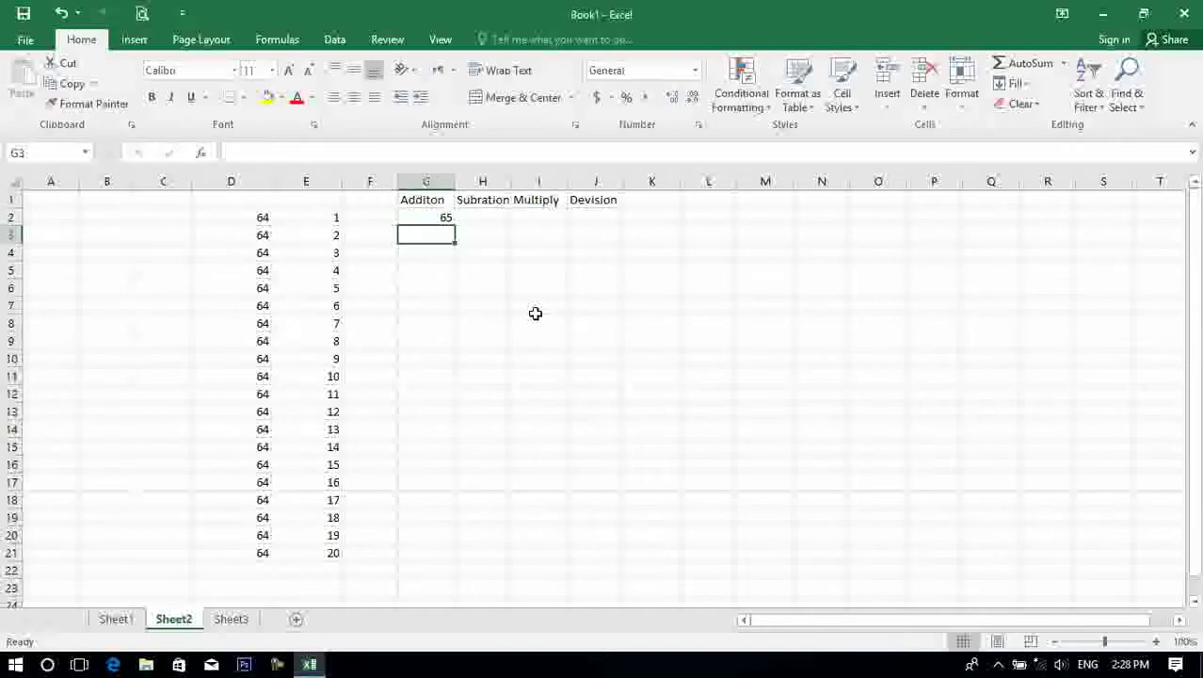
drag(198, 218, 340, 557)
click(425, 399)
click(443, 218)
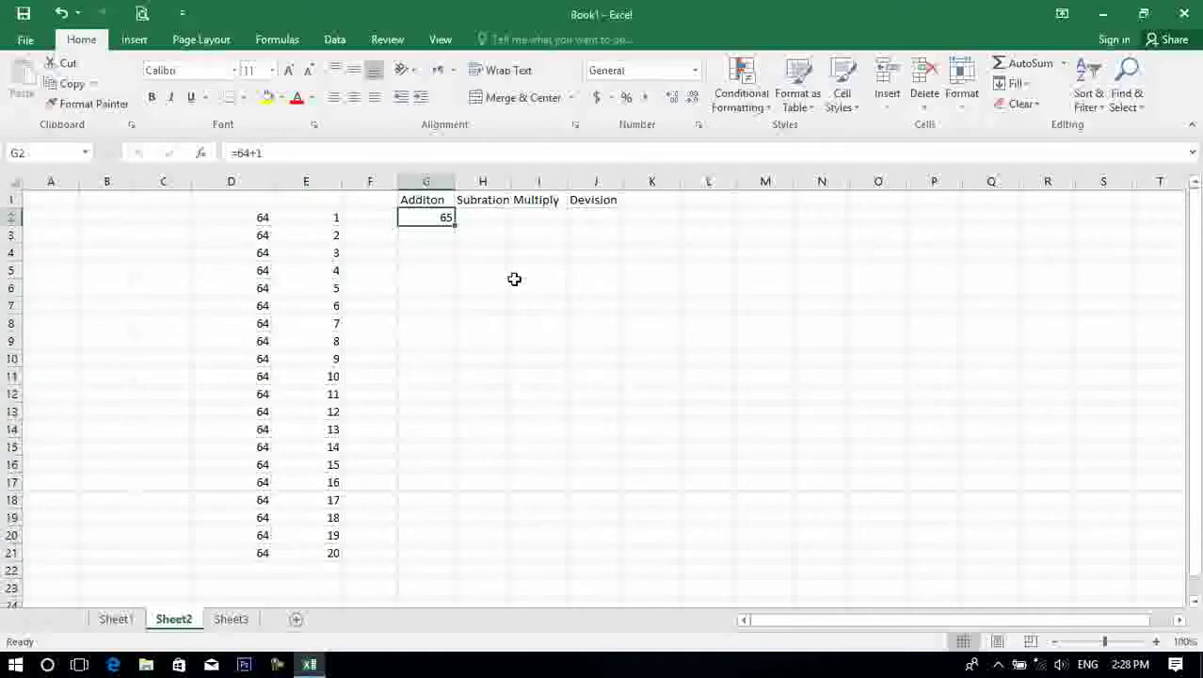
key(BackSpace)
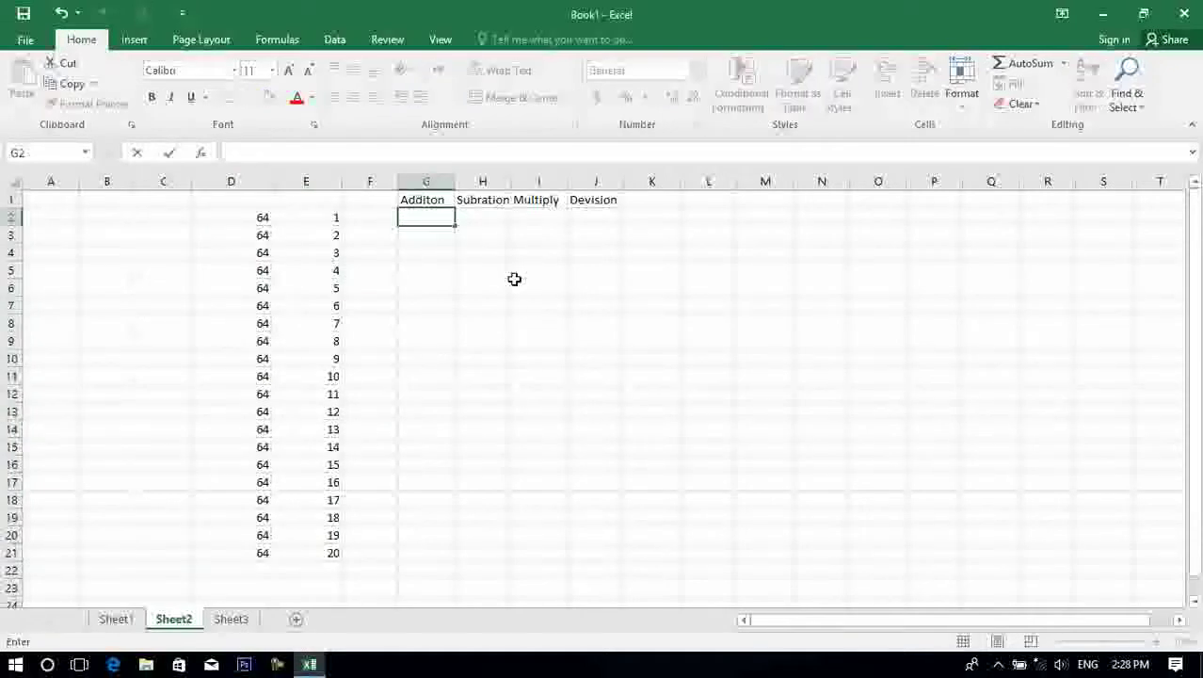
Enter the formula =D2+E2 in G2, giving 65.
text(=)
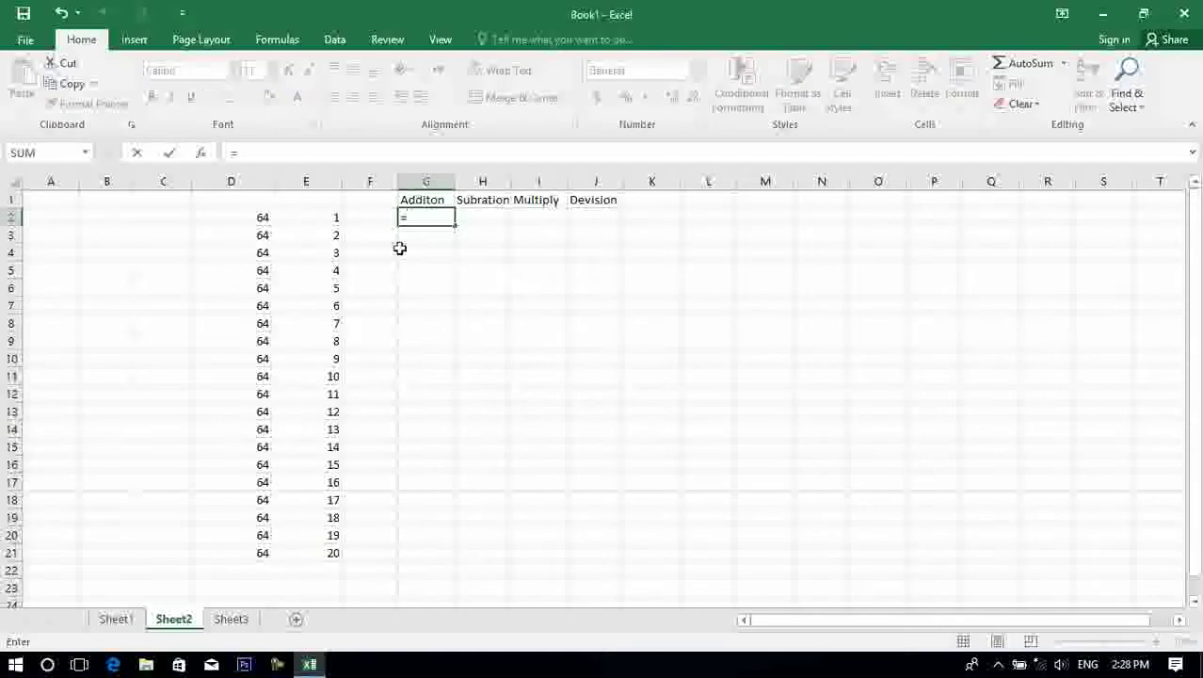
click(257, 217)
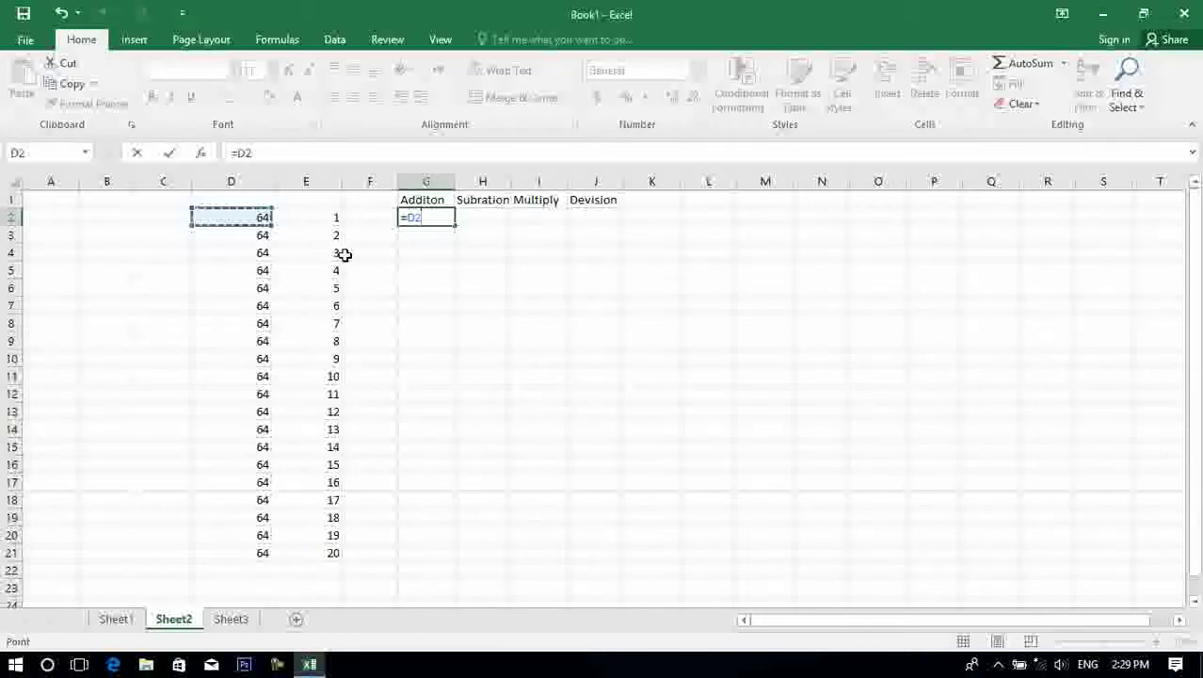
text(+)
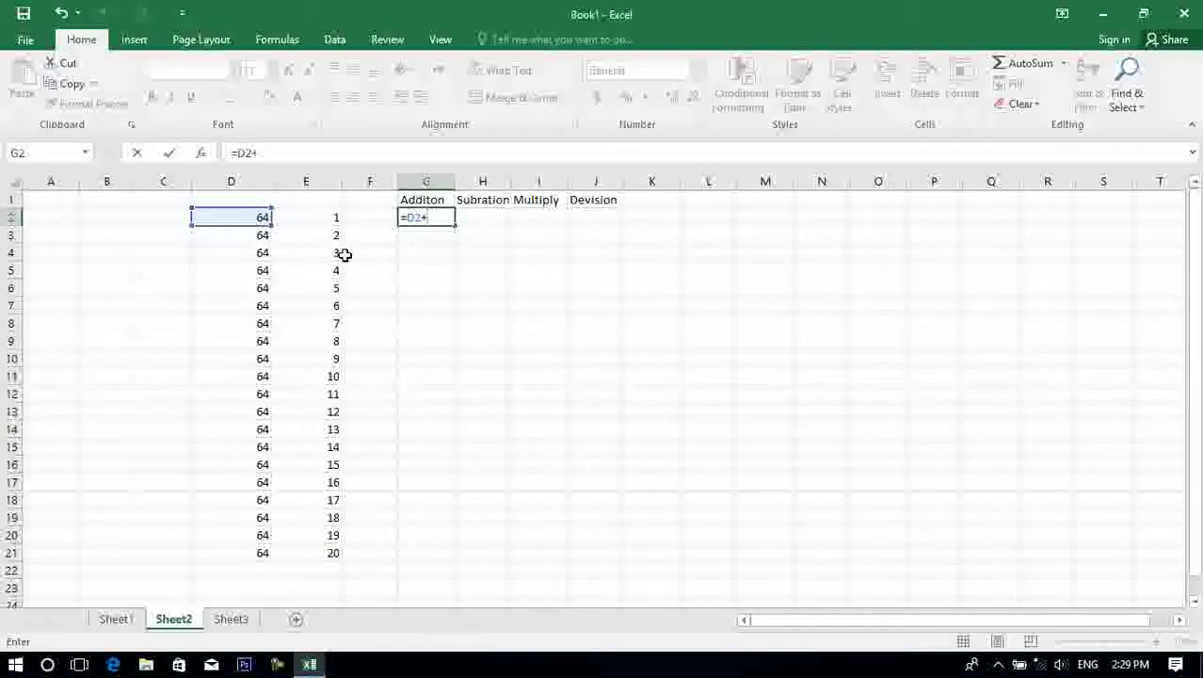
click(330, 218)
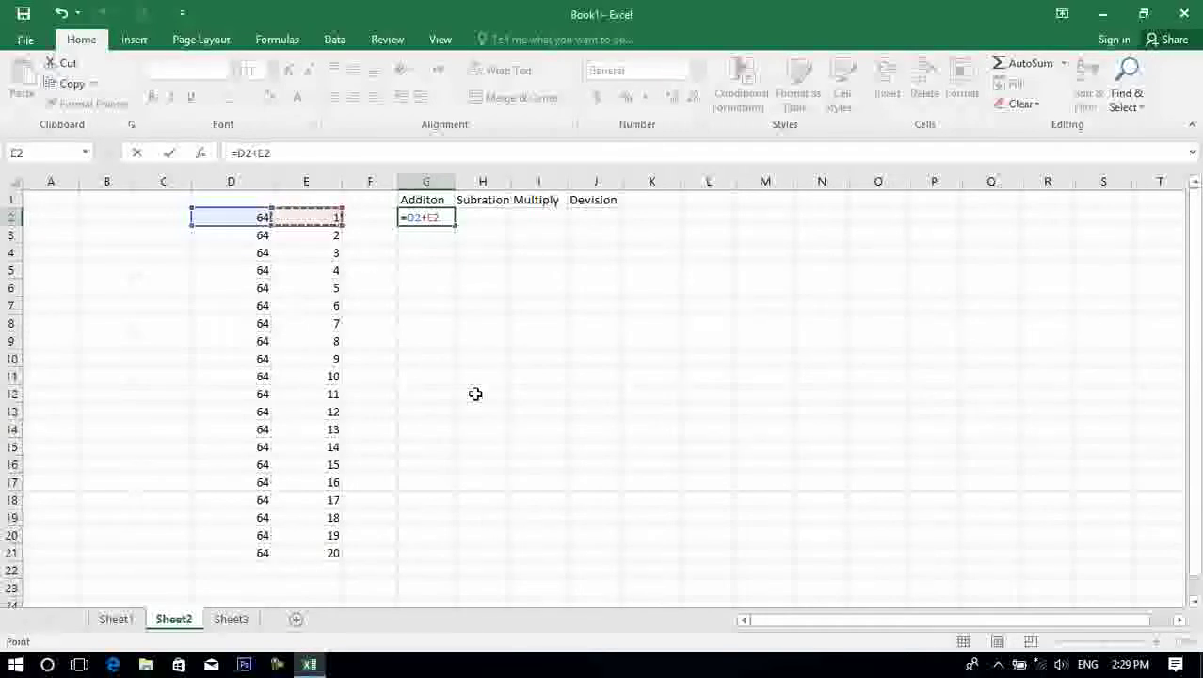
key(Return)
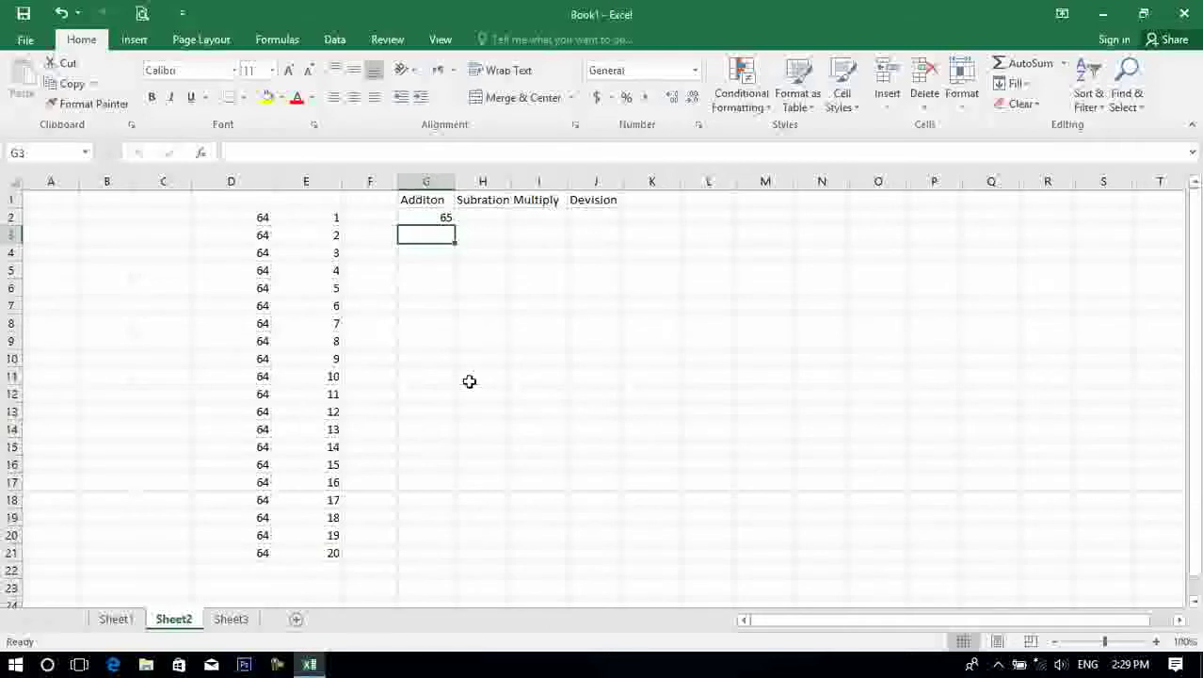
click(438, 217)
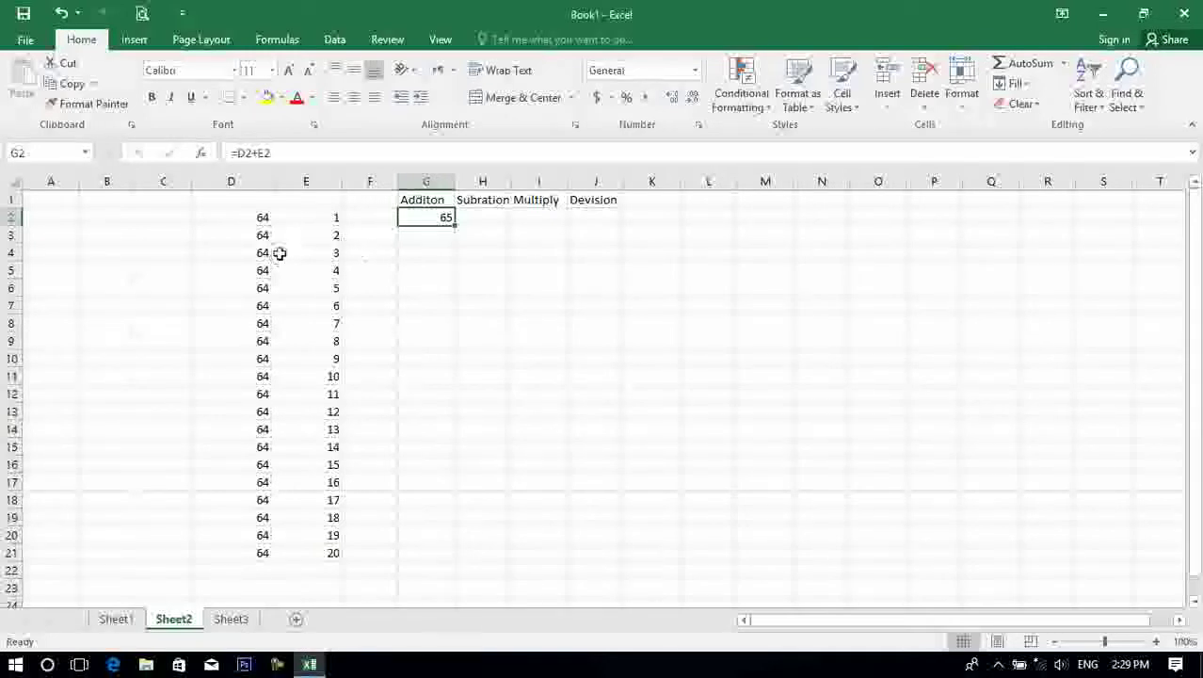
Copy the addition formula in G2 down to G21.
drag(268, 217, 443, 219)
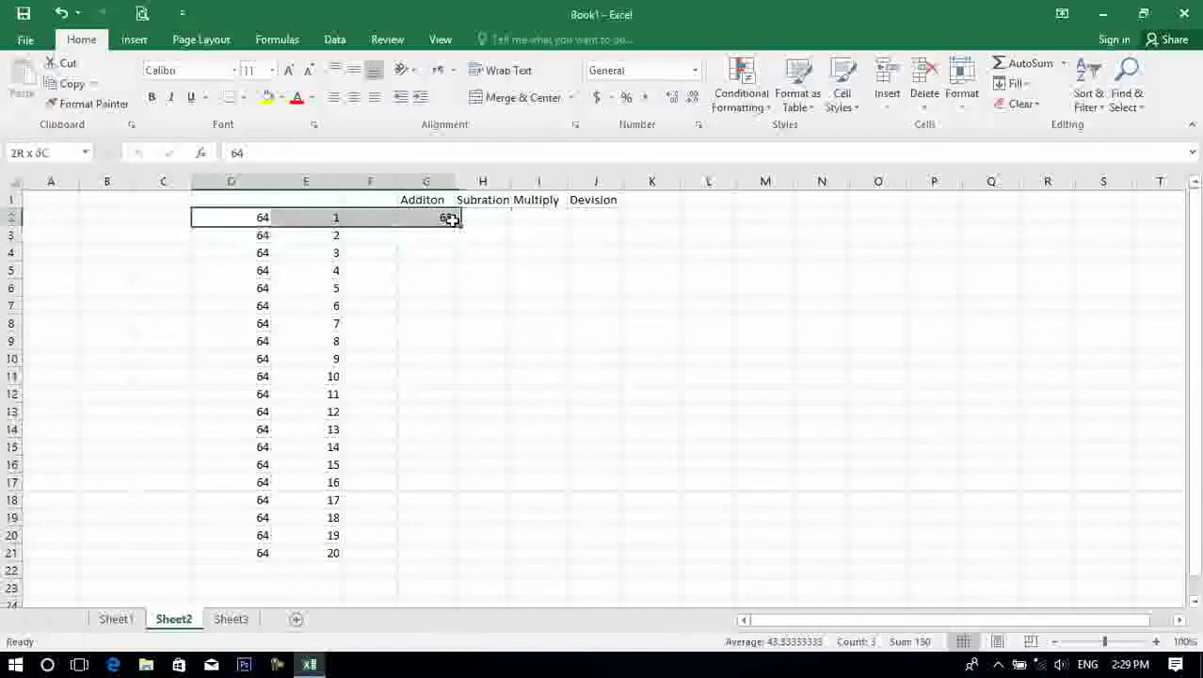
click(440, 258)
click(438, 219)
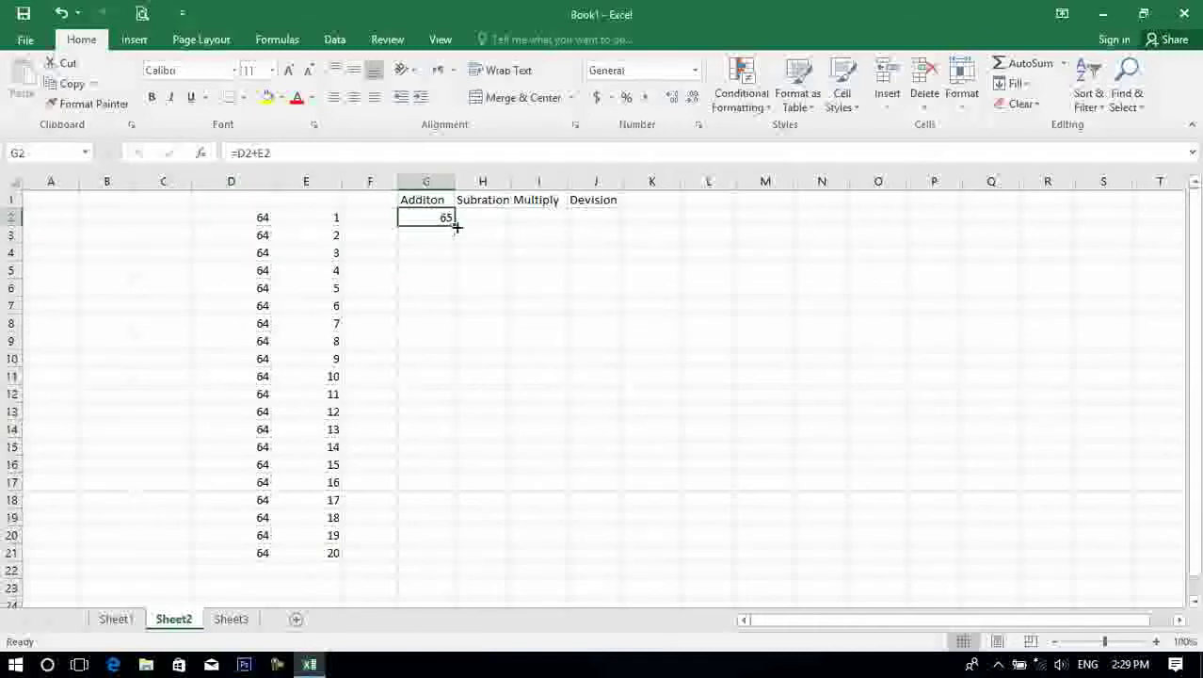
drag(455, 225, 508, 560)
click(626, 376)
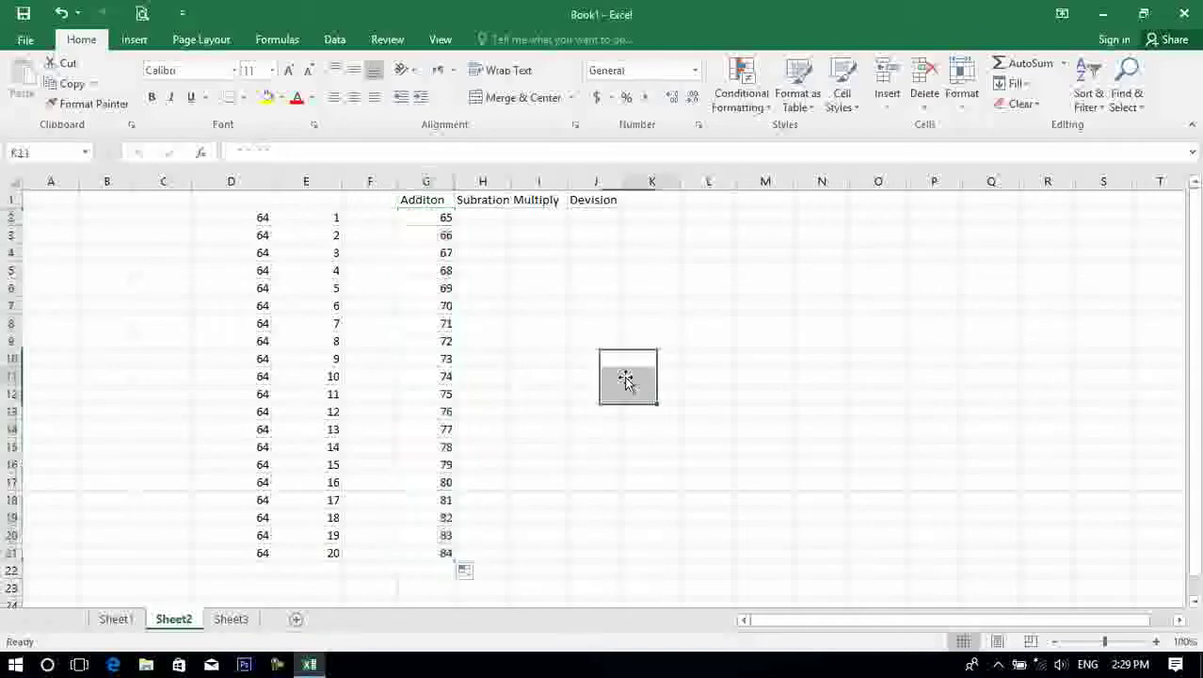
Check the D and E values in rows 3 to 5.
click(263, 237)
click(329, 234)
click(261, 252)
click(333, 255)
click(265, 271)
click(334, 270)
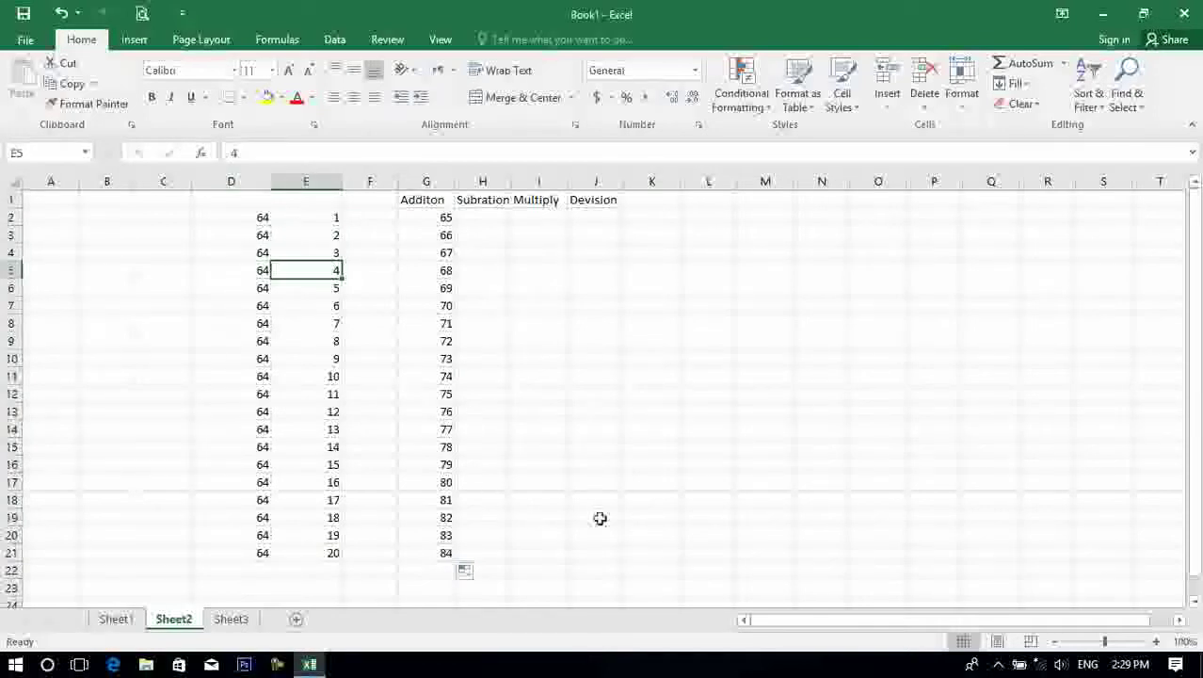
click(586, 376)
Enter =D2-E2 in H2 and fill it down to H21, giving 63 down to 44.
click(482, 217)
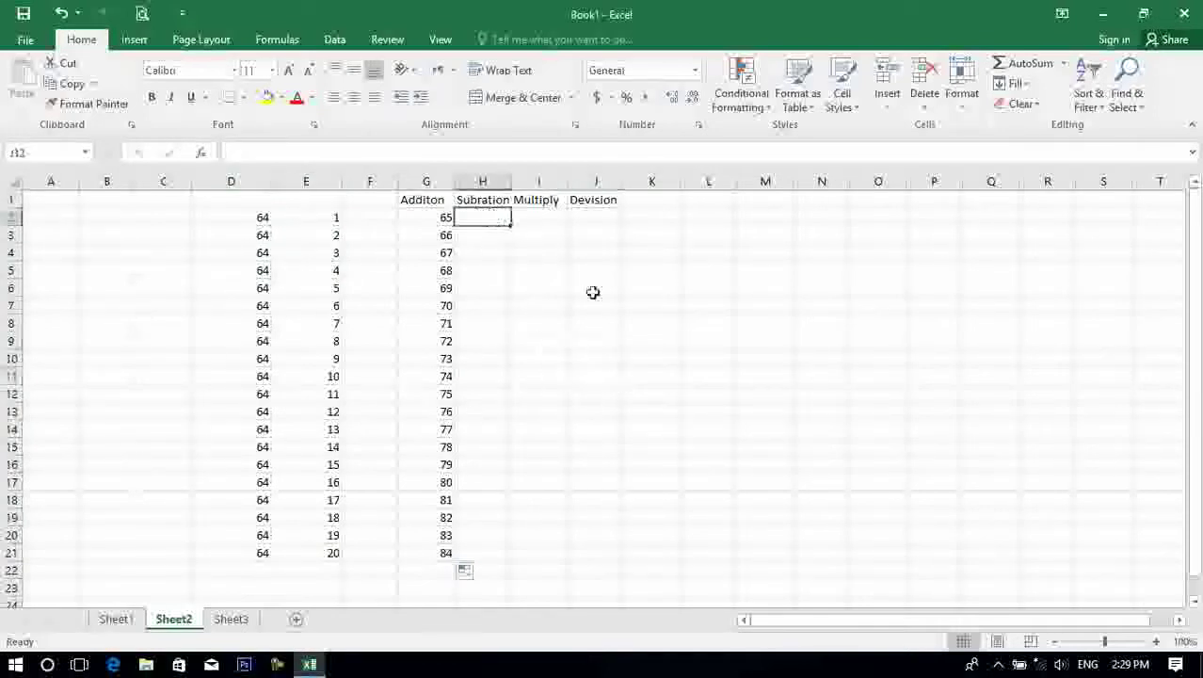
text(=)
click(245, 220)
text(-)
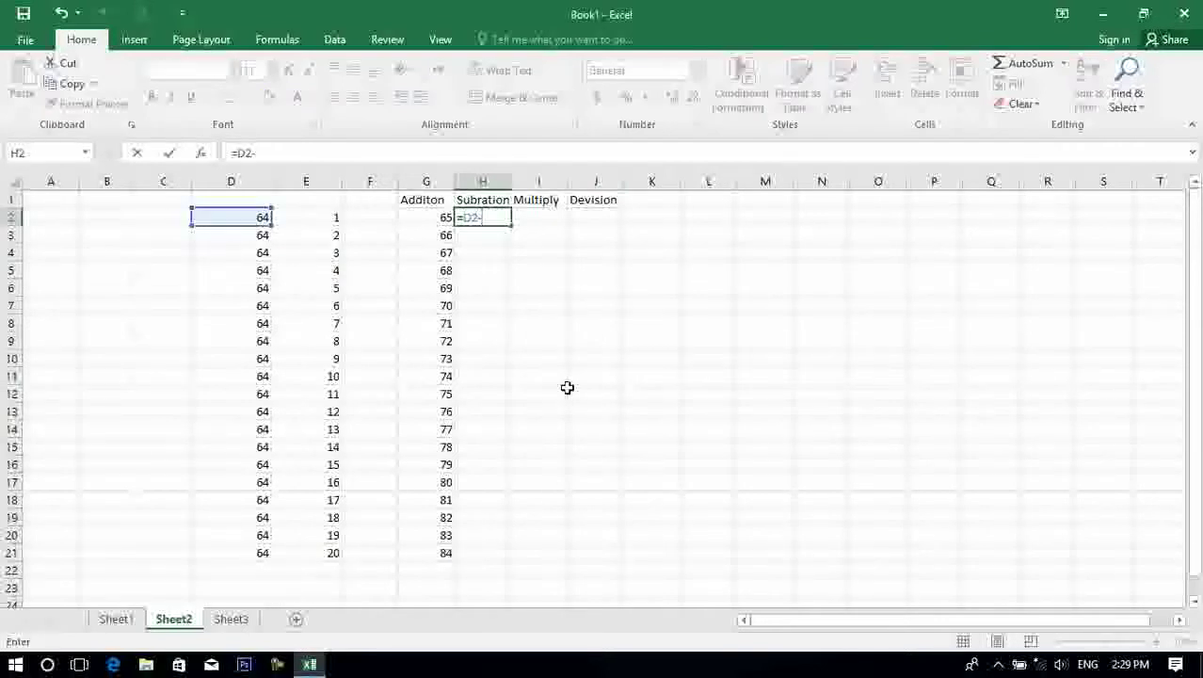
click(337, 224)
key(Return)
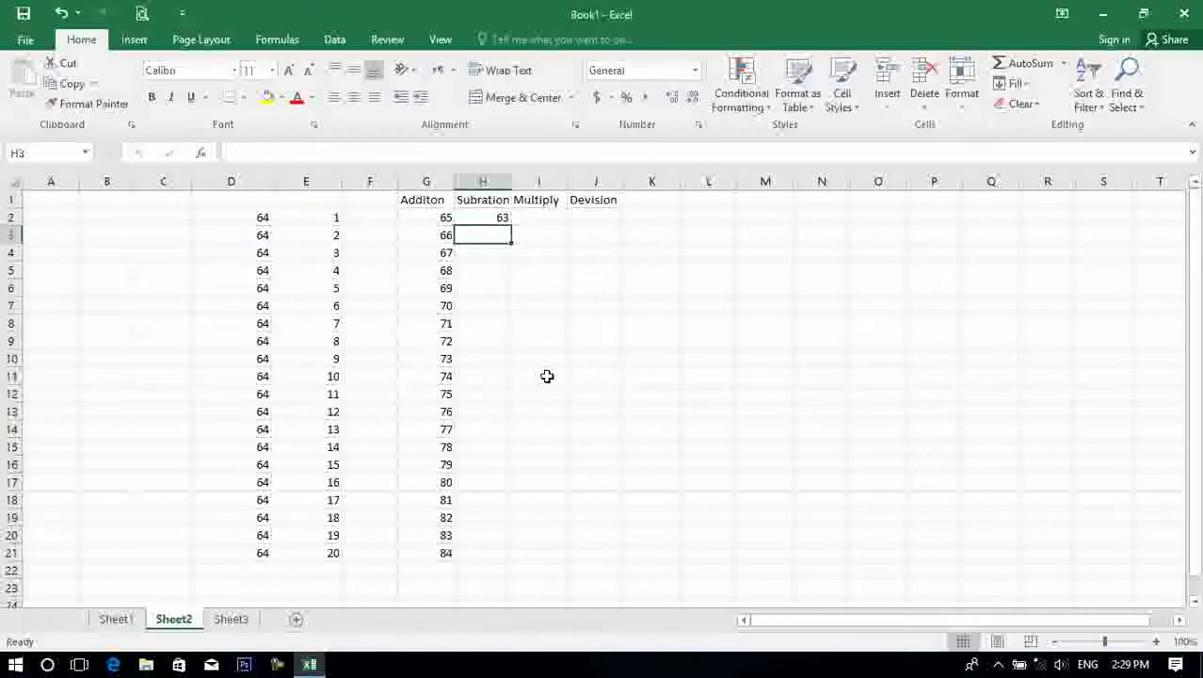
click(500, 218)
drag(511, 224, 574, 564)
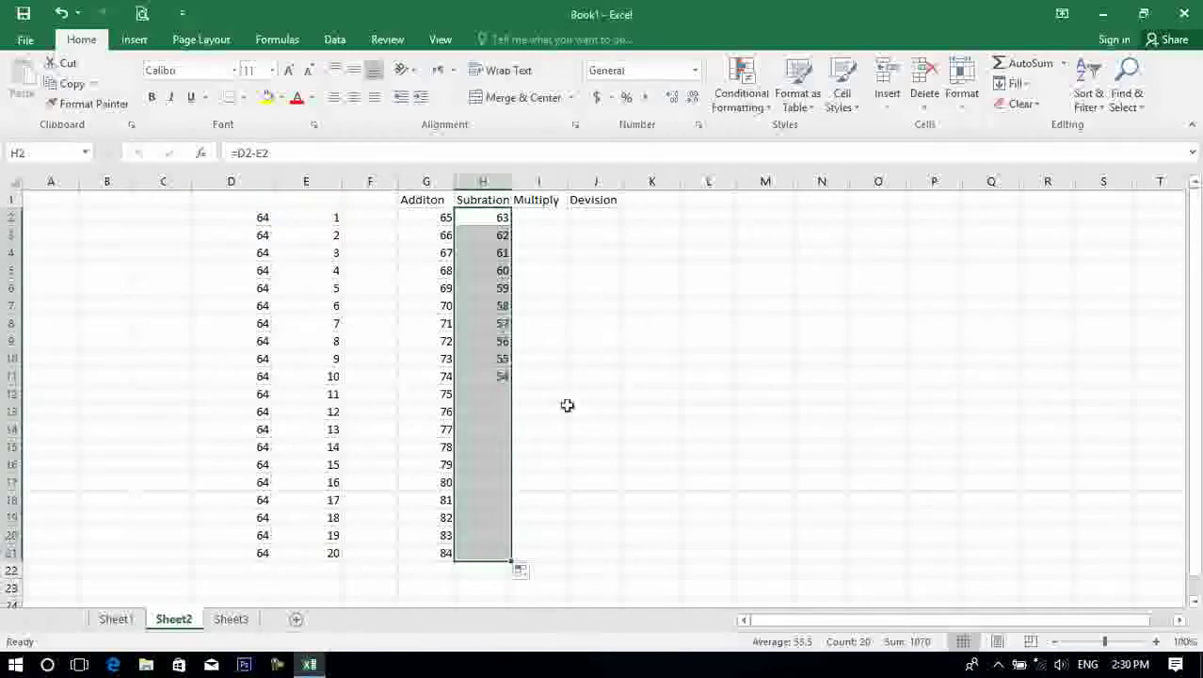
click(557, 305)
click(556, 219)
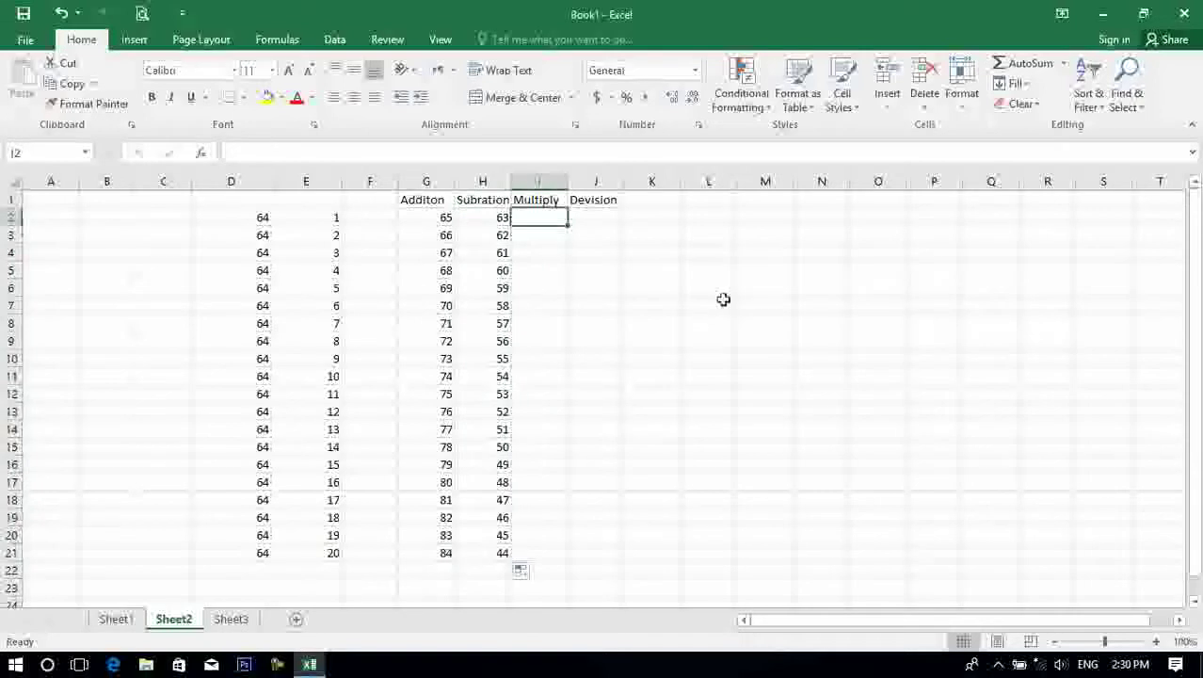
Enter =D2*E2 in I2 and fill it down to I21, giving products 64–1280.
text(=)
click(249, 217)
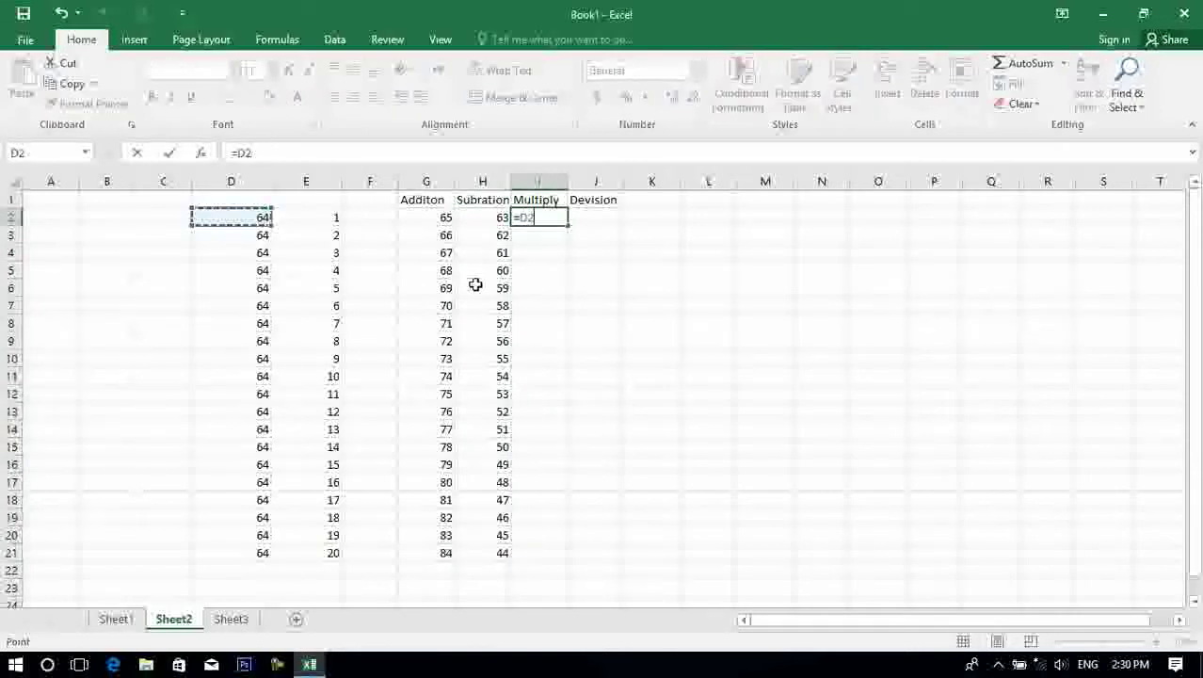
text(*)
click(337, 223)
key(Return)
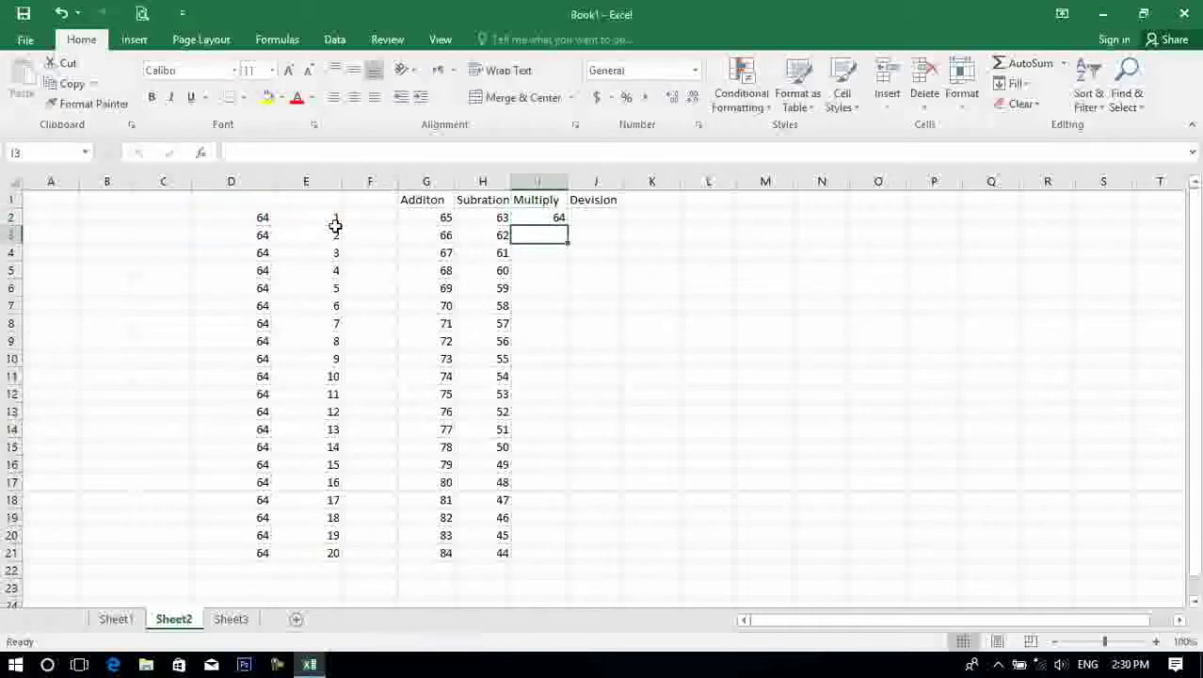
click(565, 219)
drag(567, 226, 633, 557)
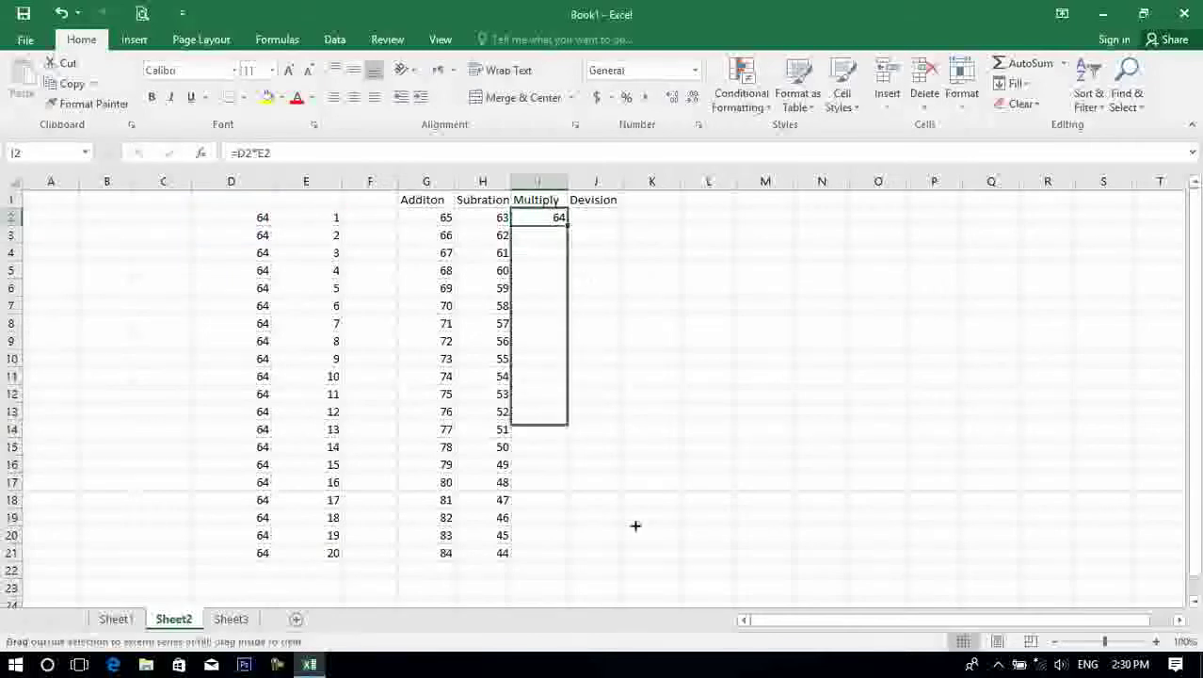
Enter =D2/E2 in J2 and fill it down to J21.
click(602, 217)
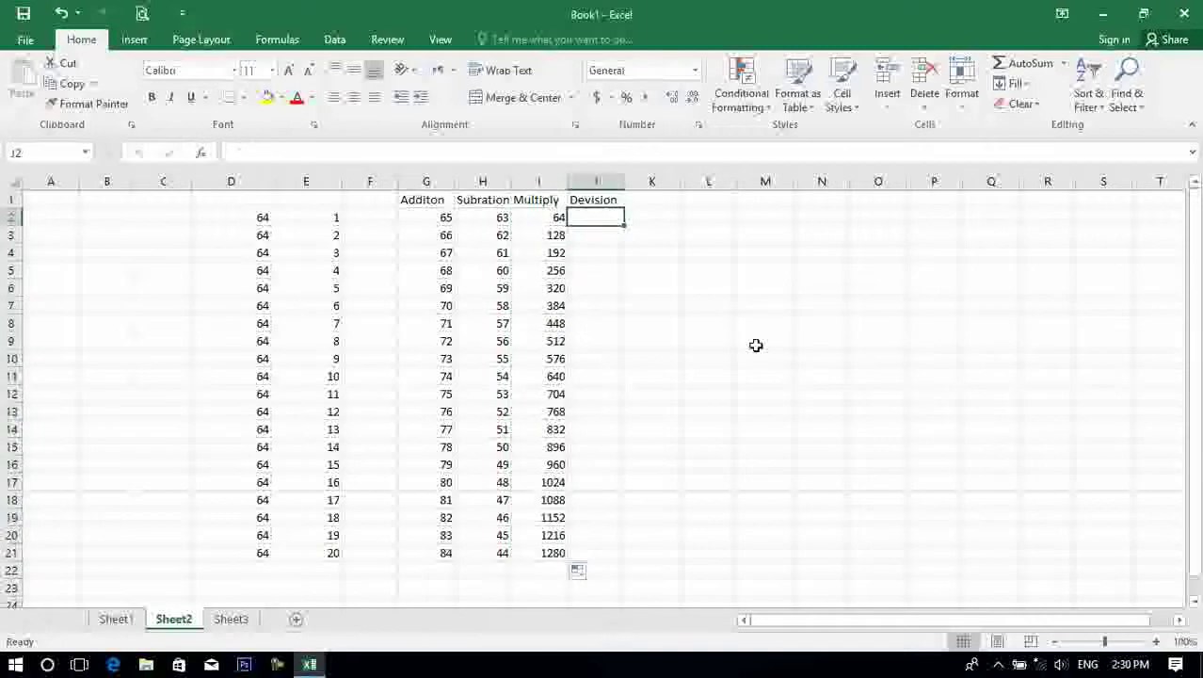
text(=)
click(260, 218)
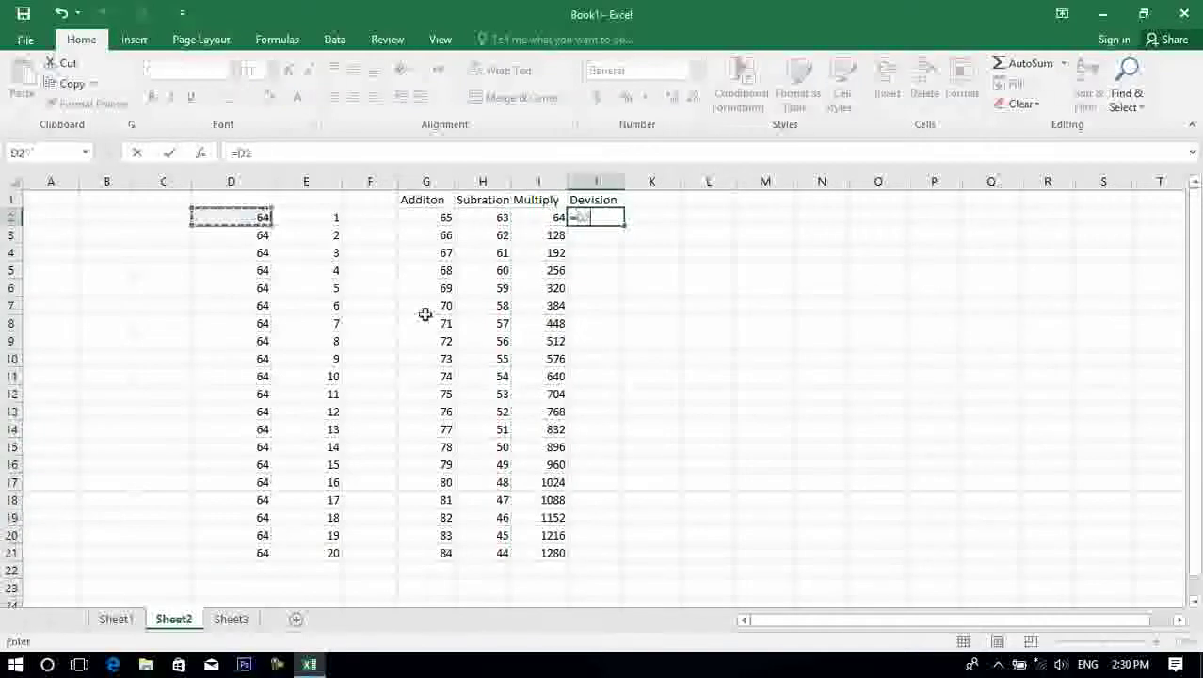
text(/)
click(334, 217)
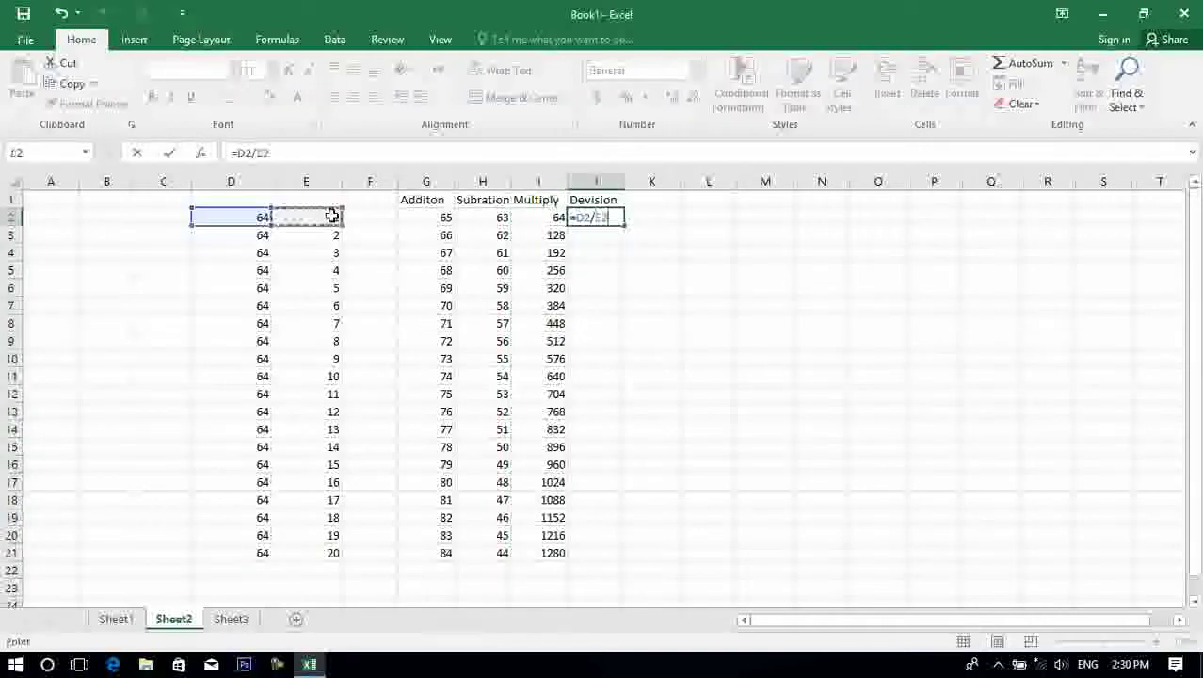
key(Return)
click(619, 217)
drag(627, 227, 674, 564)
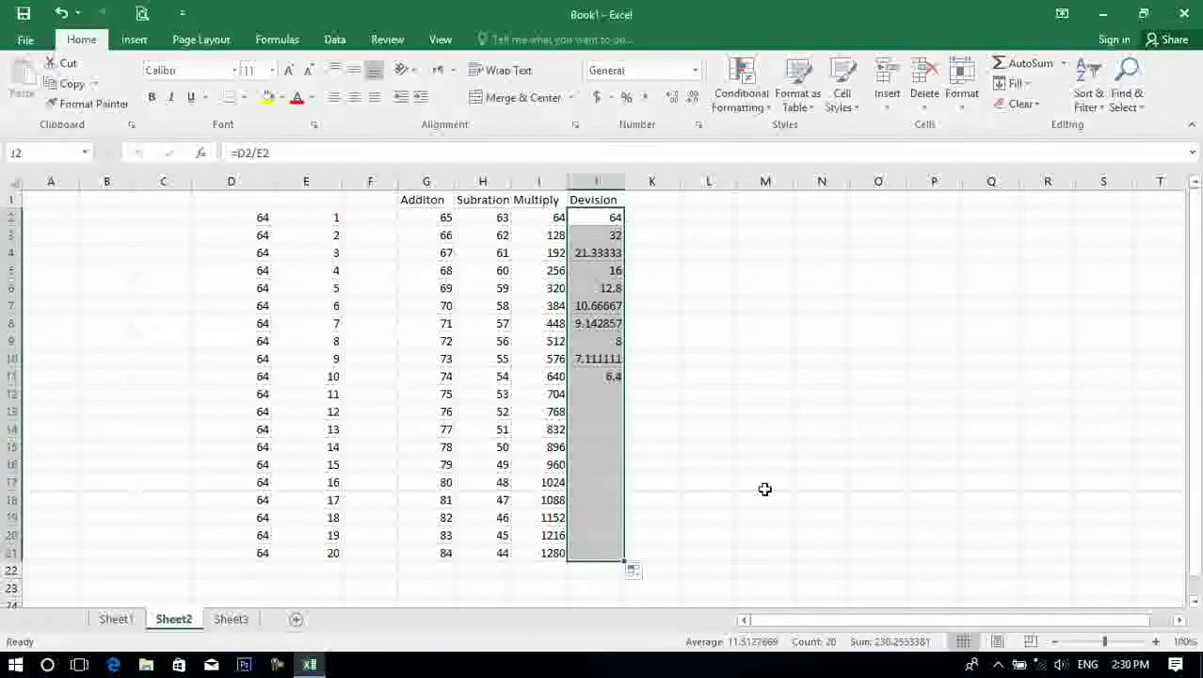
click(805, 414)
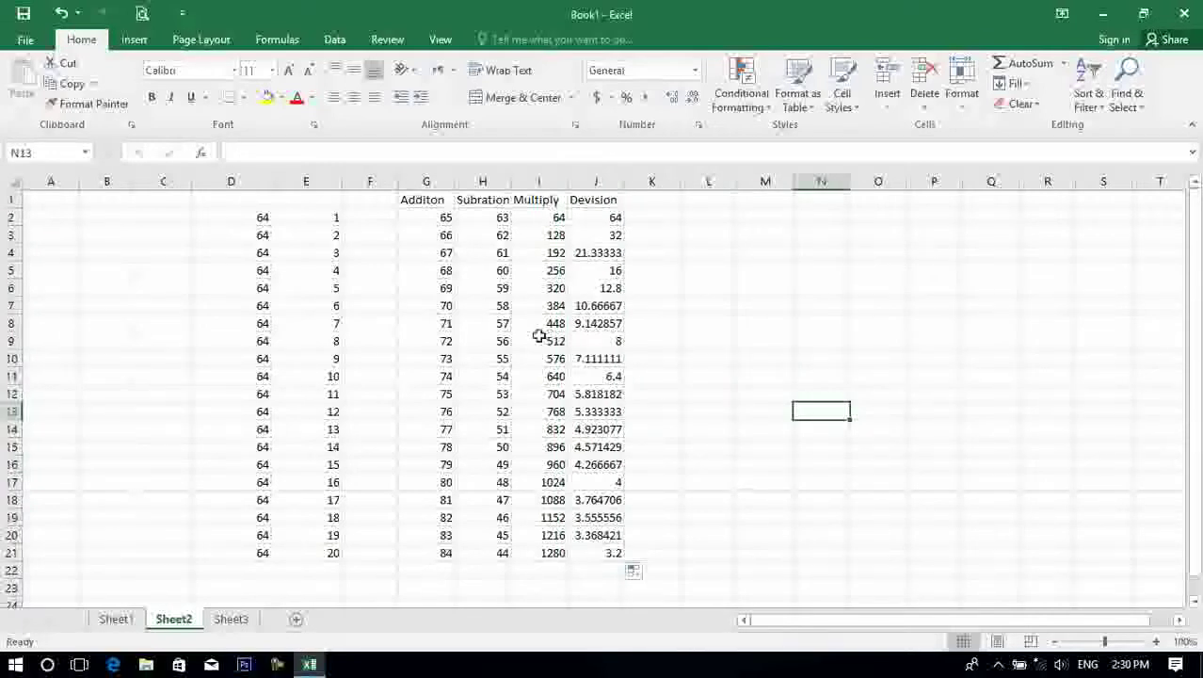
click(445, 219)
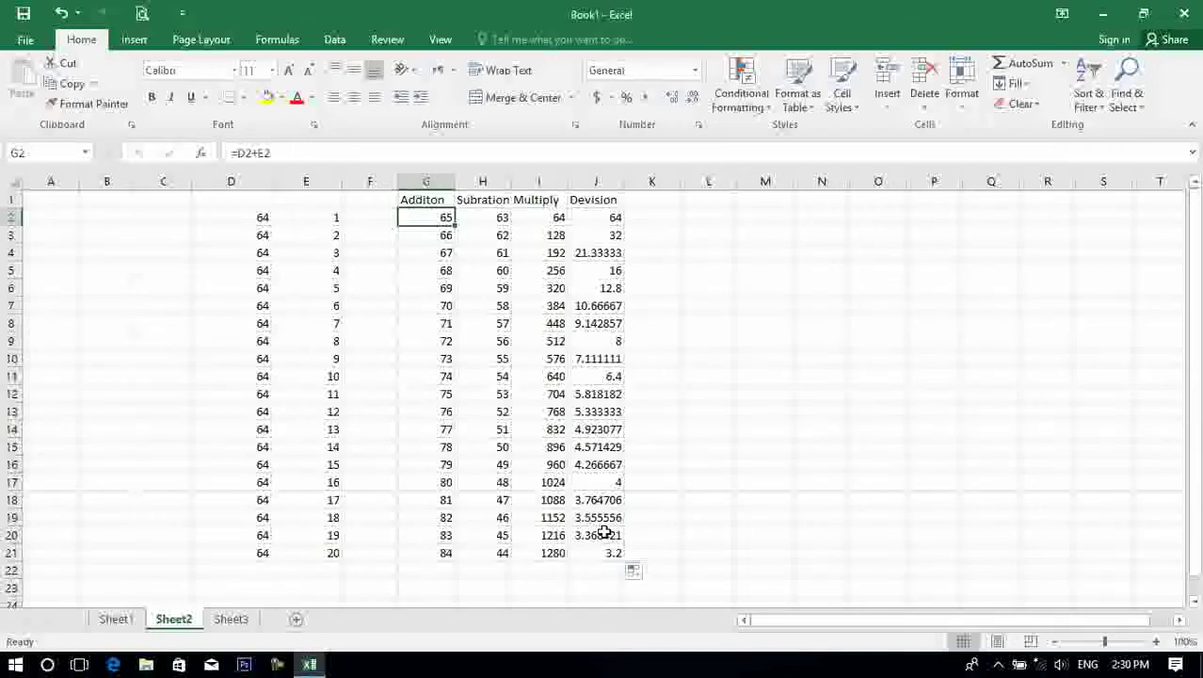
click(261, 218)
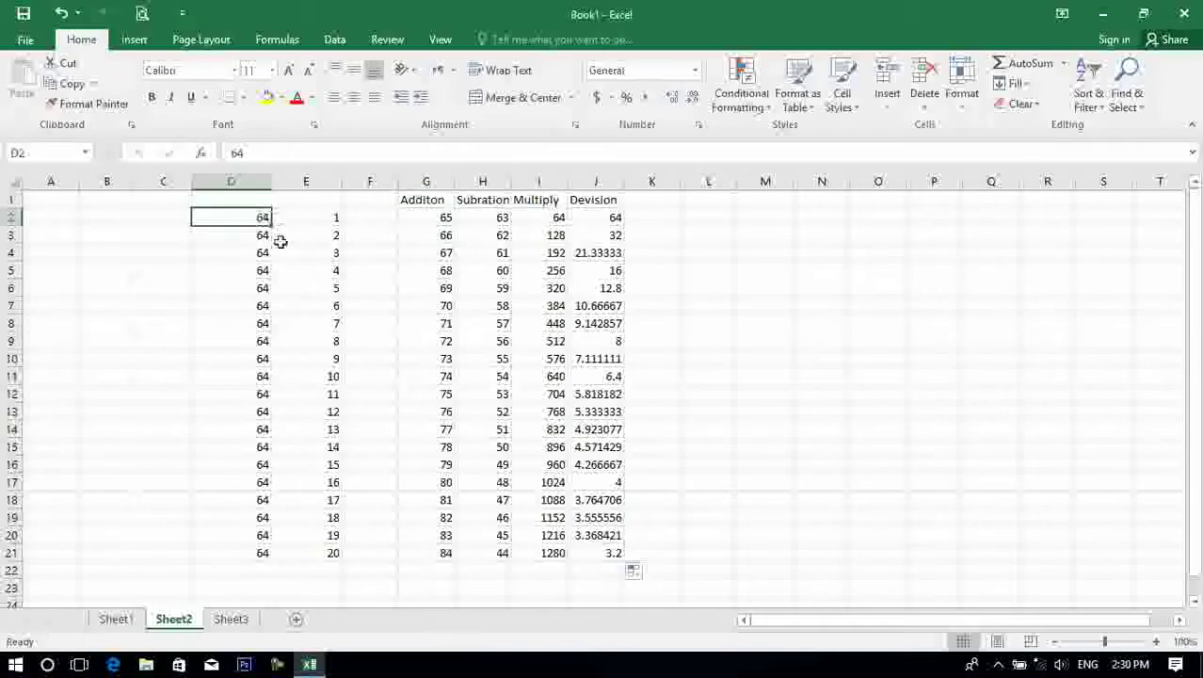
click(290, 271)
click(255, 221)
click(283, 287)
click(261, 216)
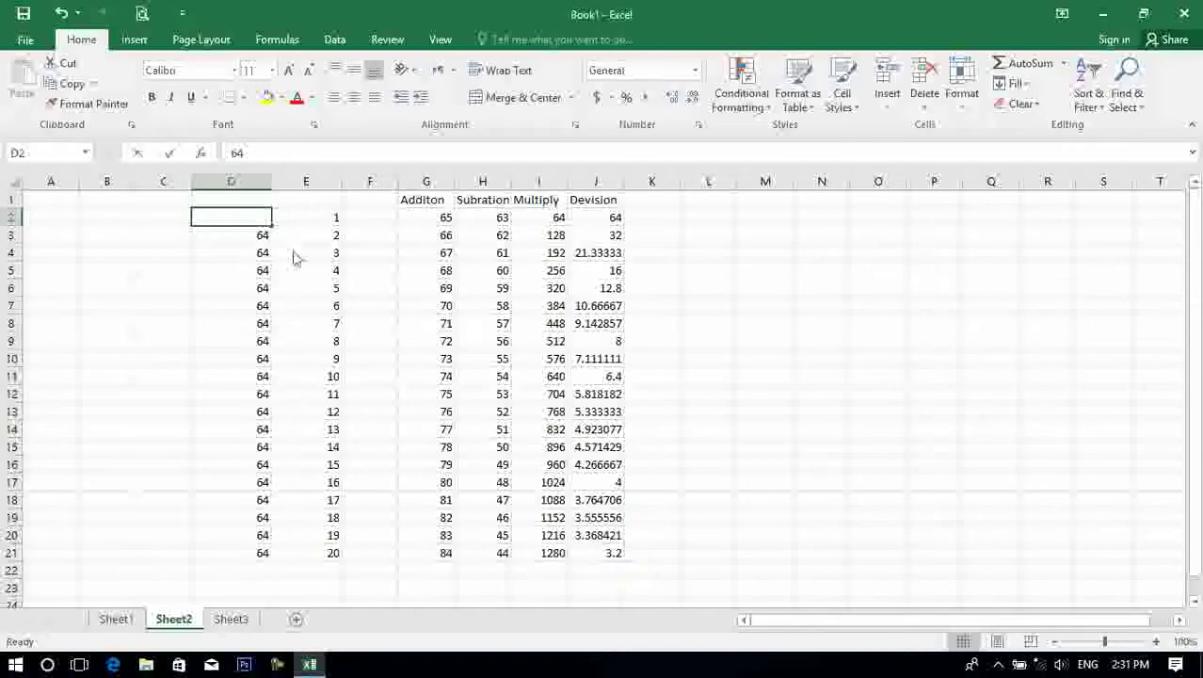
text(100)
key(Return)
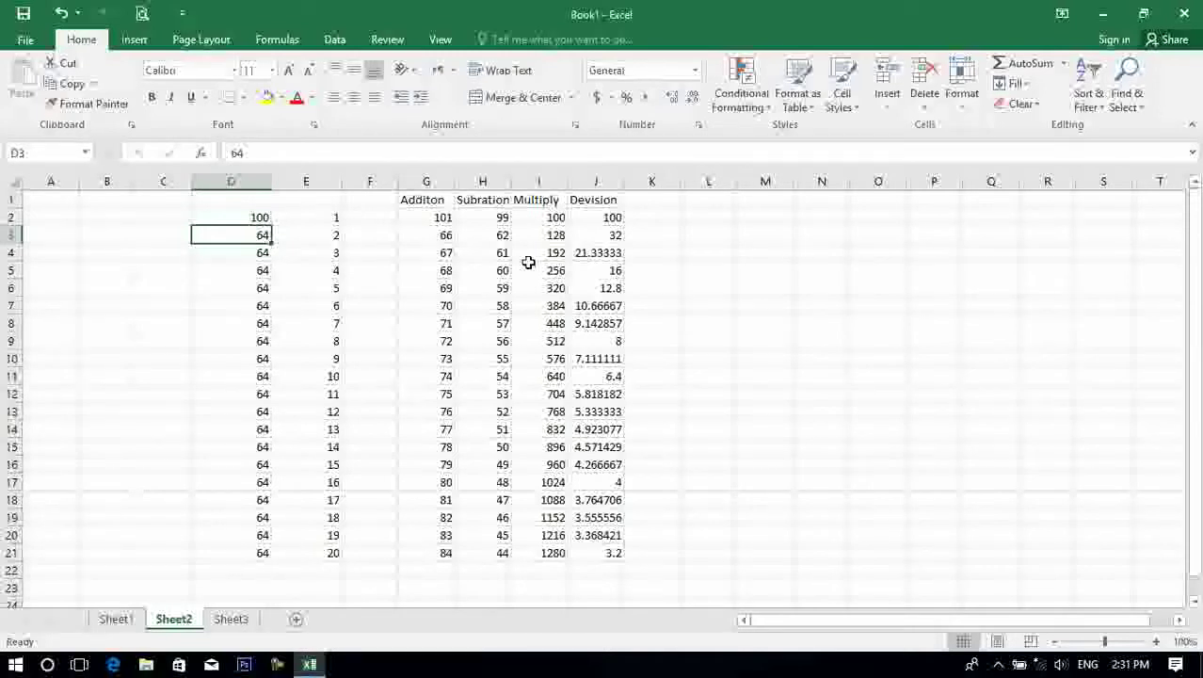
click(258, 216)
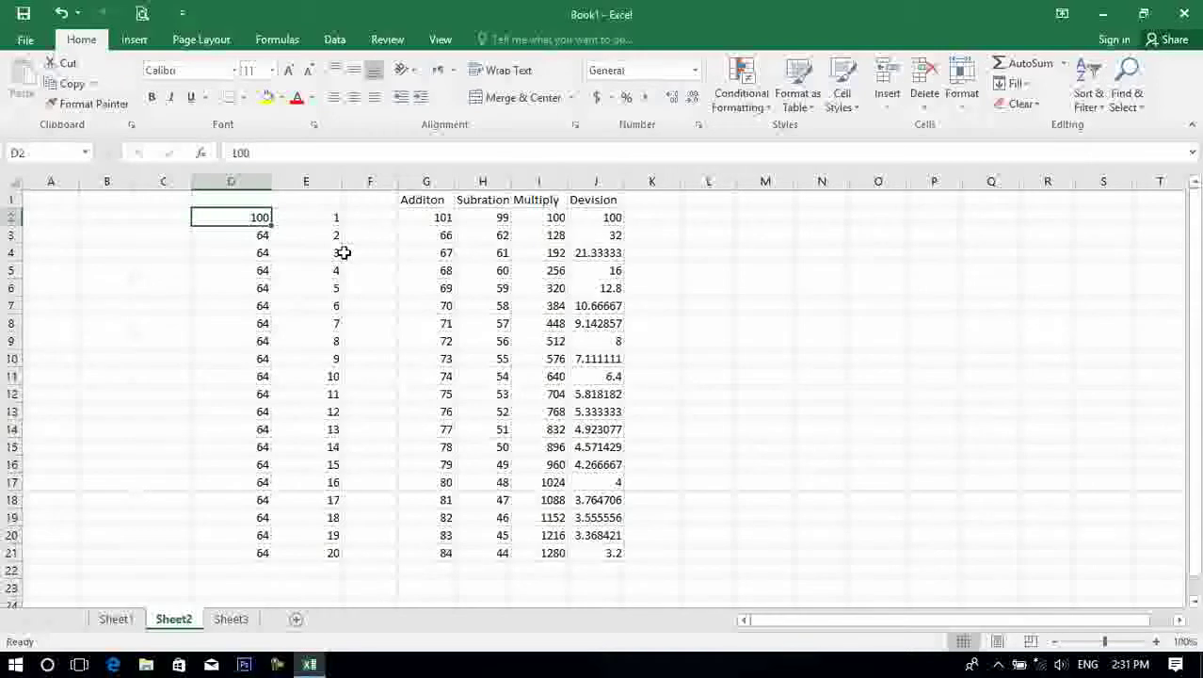
text(64)
key(Return)
click(256, 218)
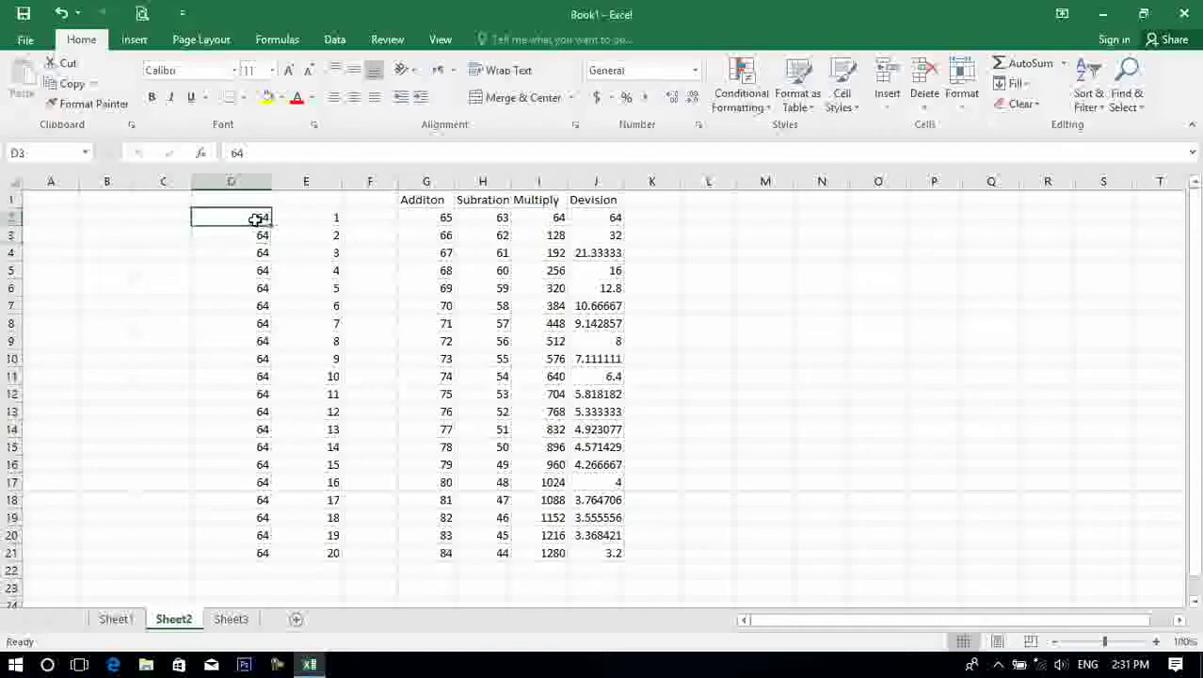
click(325, 218)
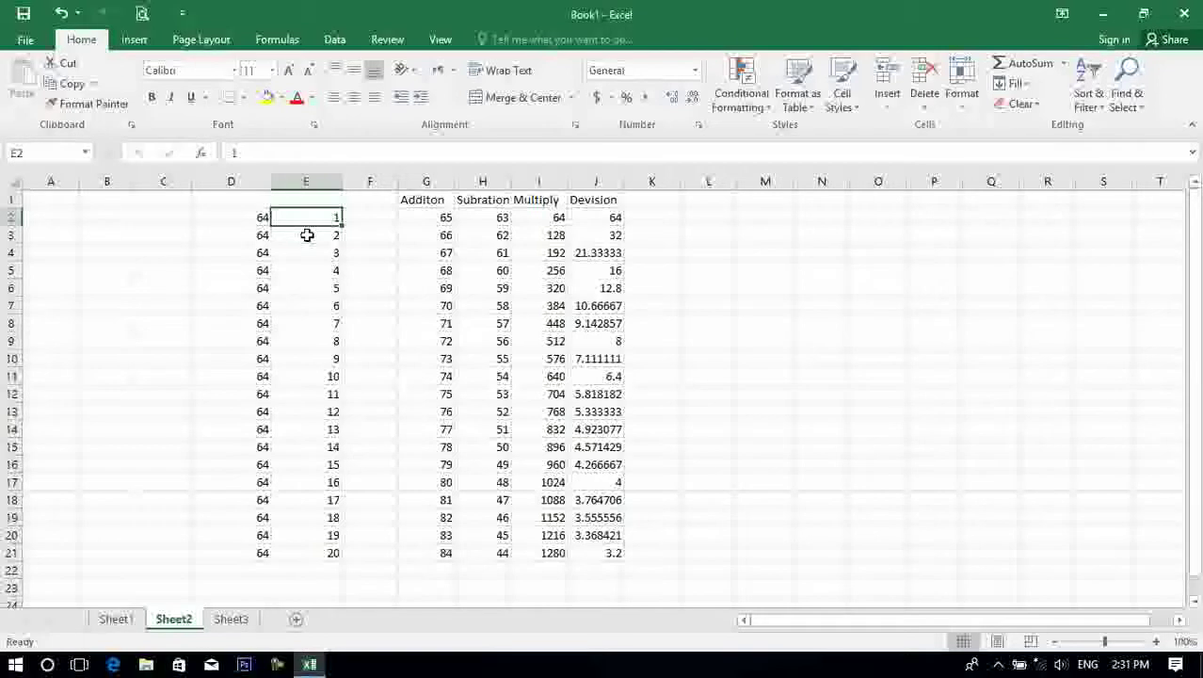
click(491, 218)
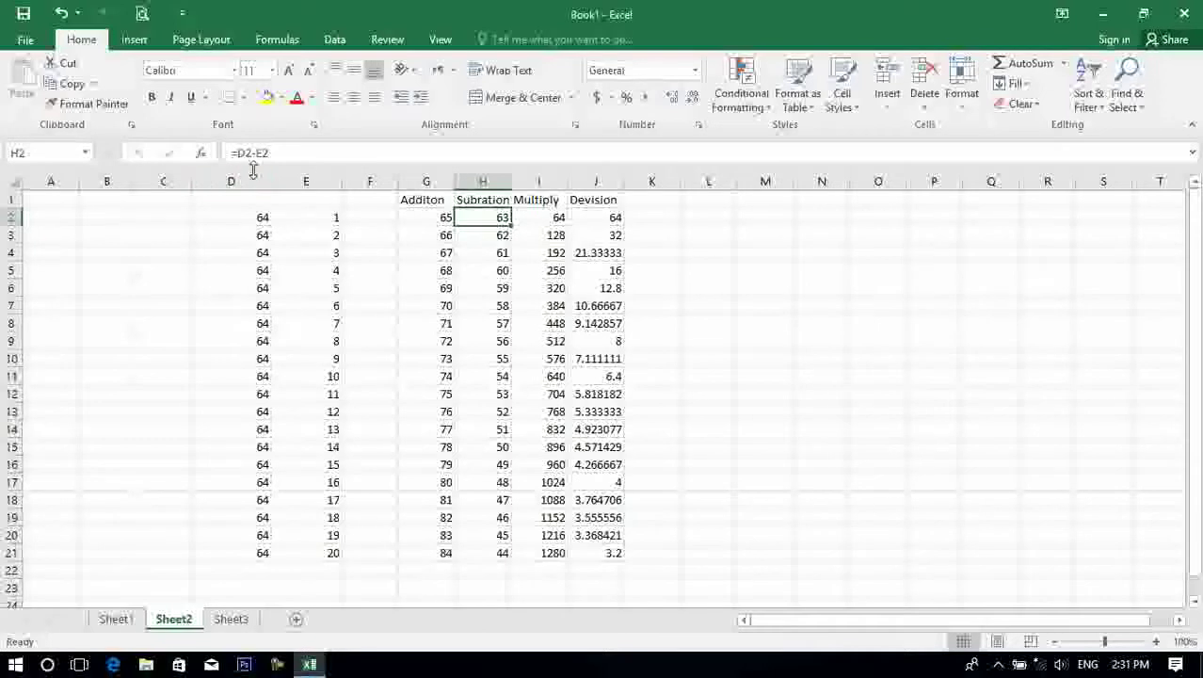
double_click(491, 218)
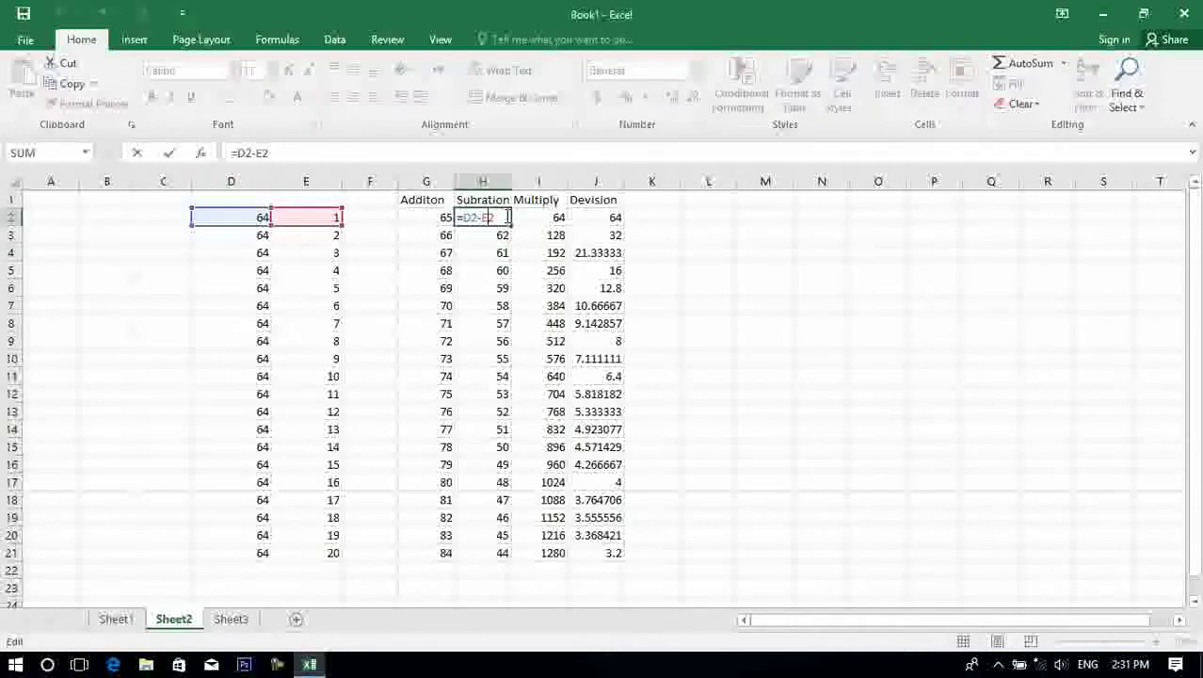
key(BackSpace)
key(BackSpace)
key(BackSpace)
key(BackSpace)
key(BackSpace)
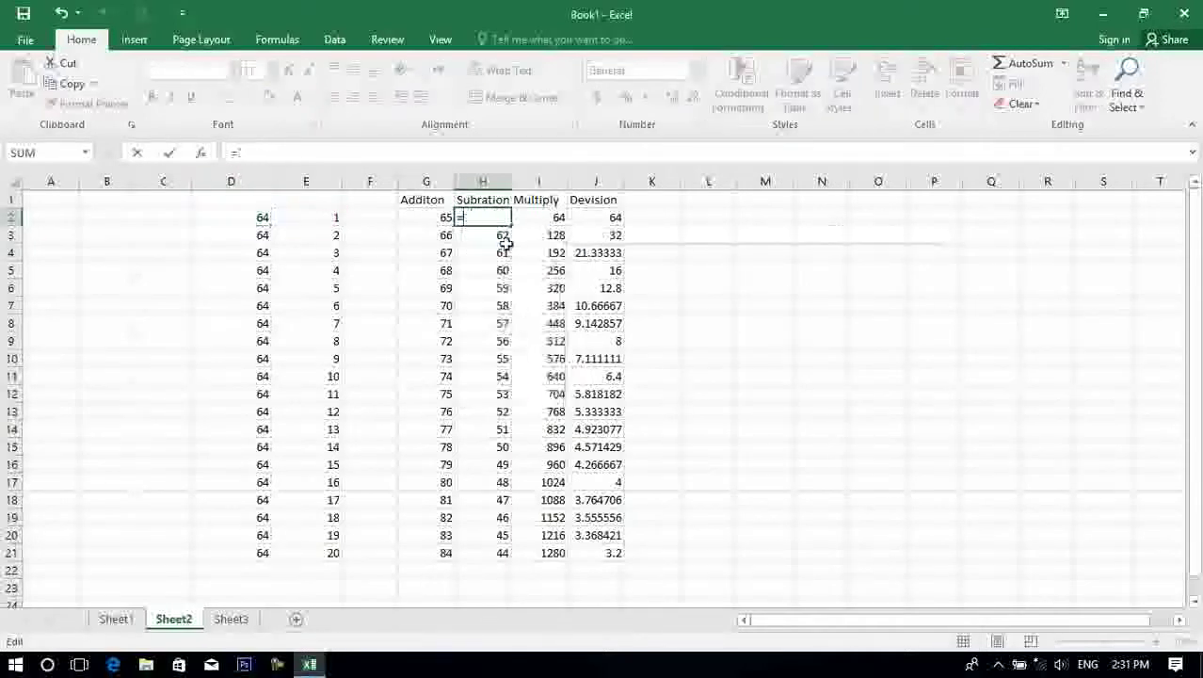
click(311, 221)
text(-)
click(255, 217)
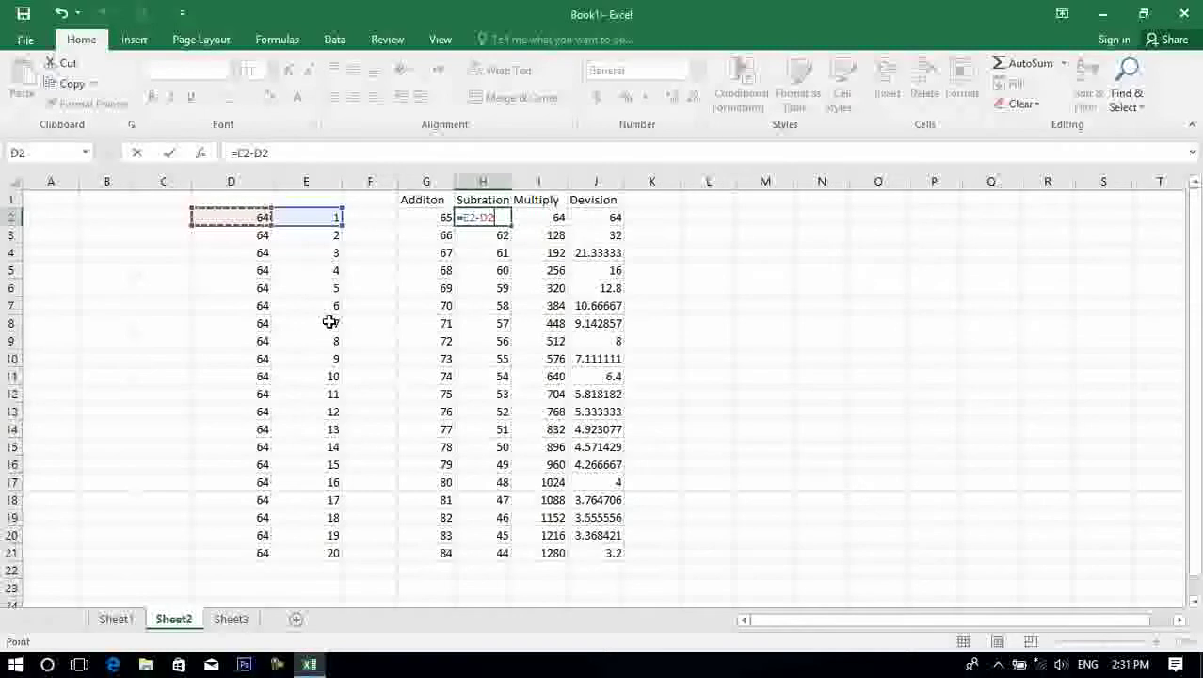
key(Return)
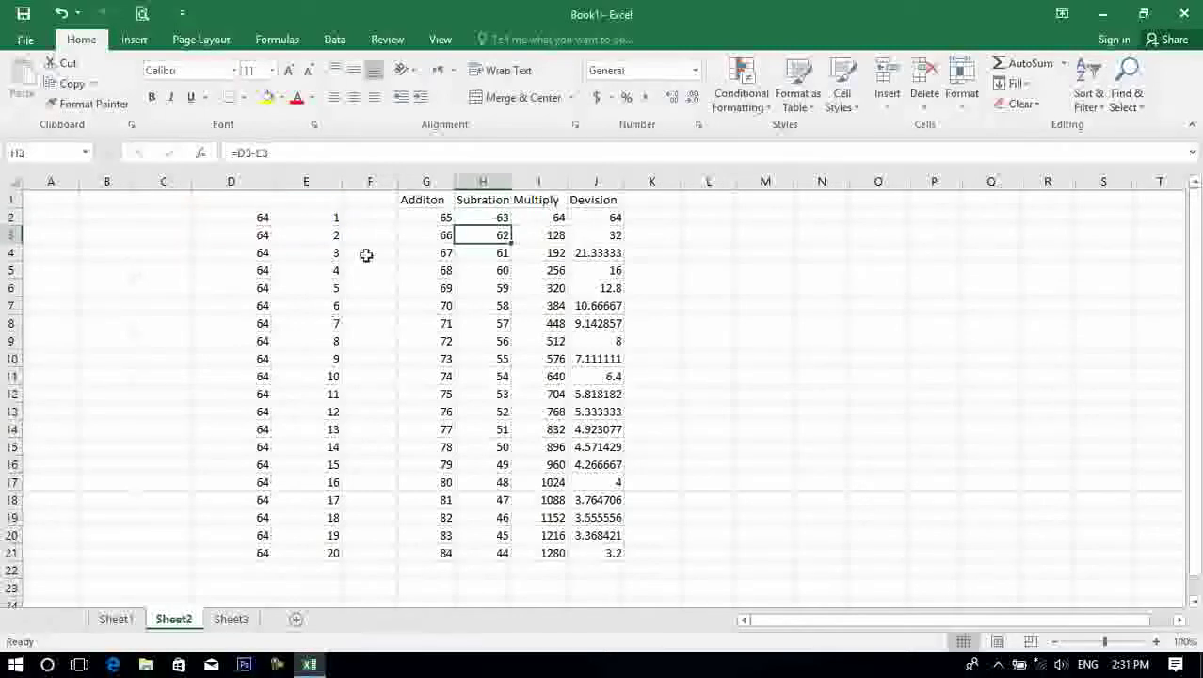
click(480, 219)
drag(512, 226, 550, 555)
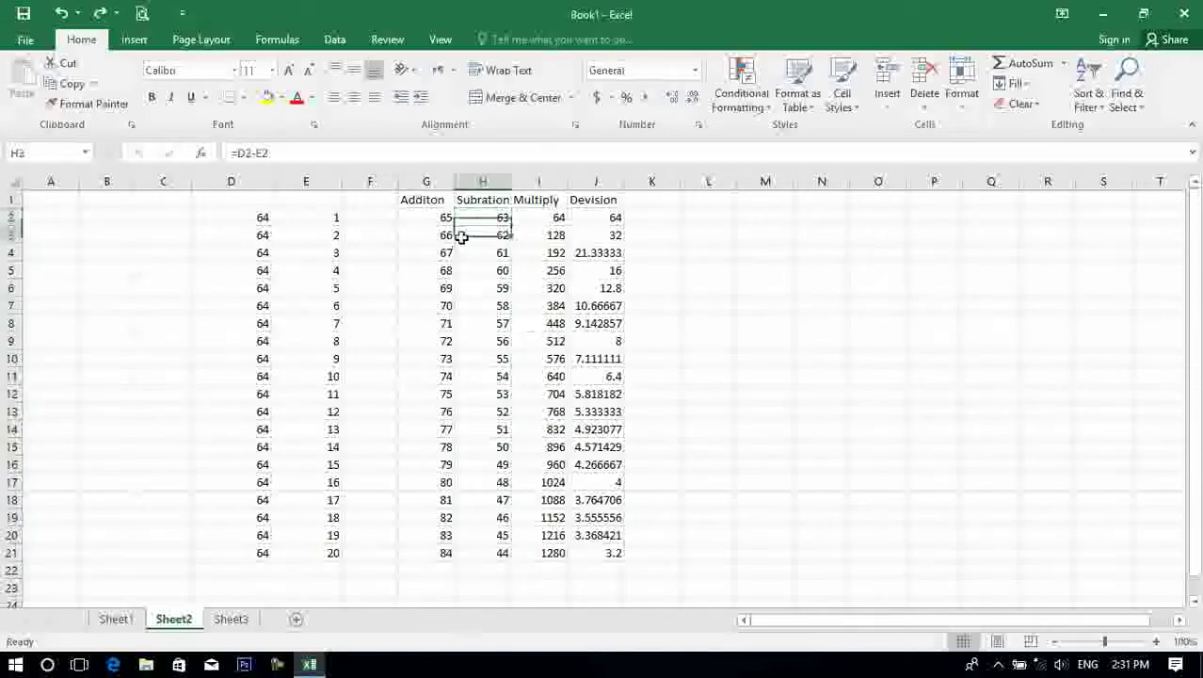
click(610, 222)
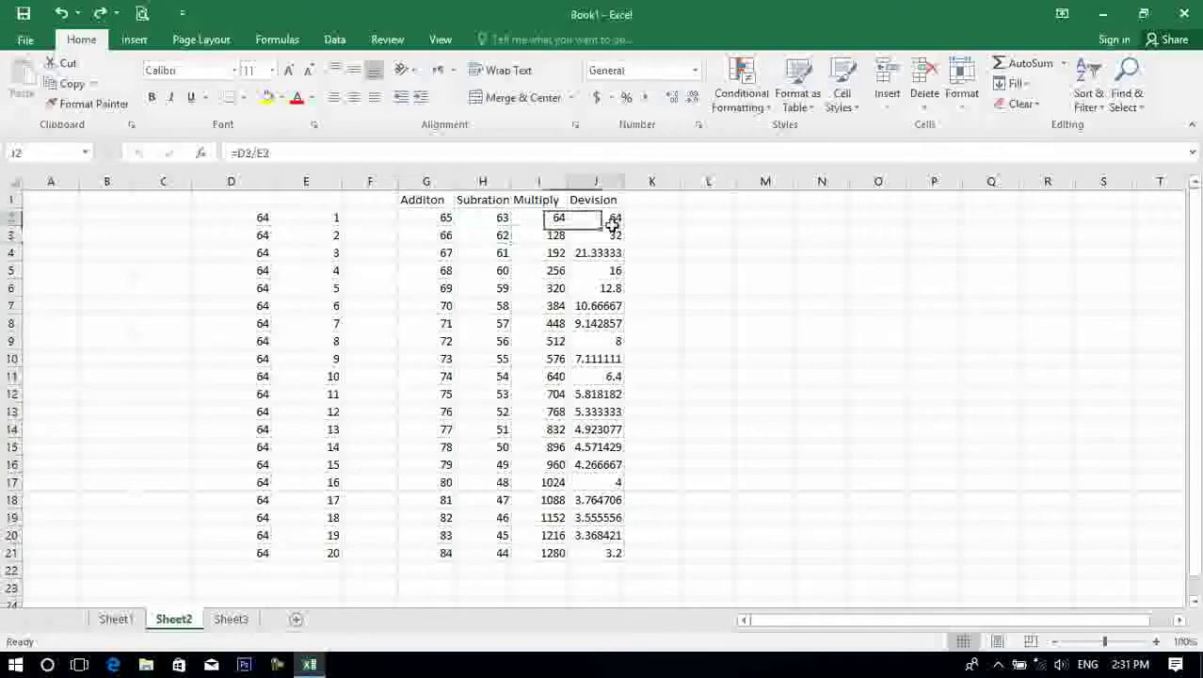
click(556, 222)
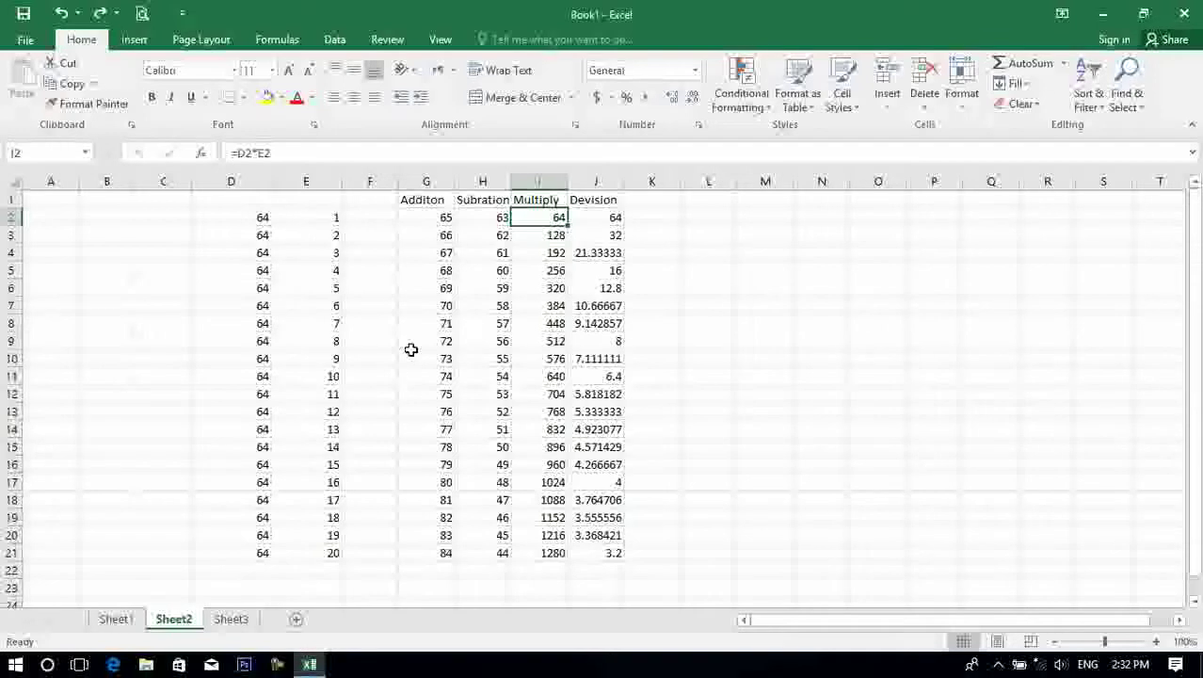
click(600, 220)
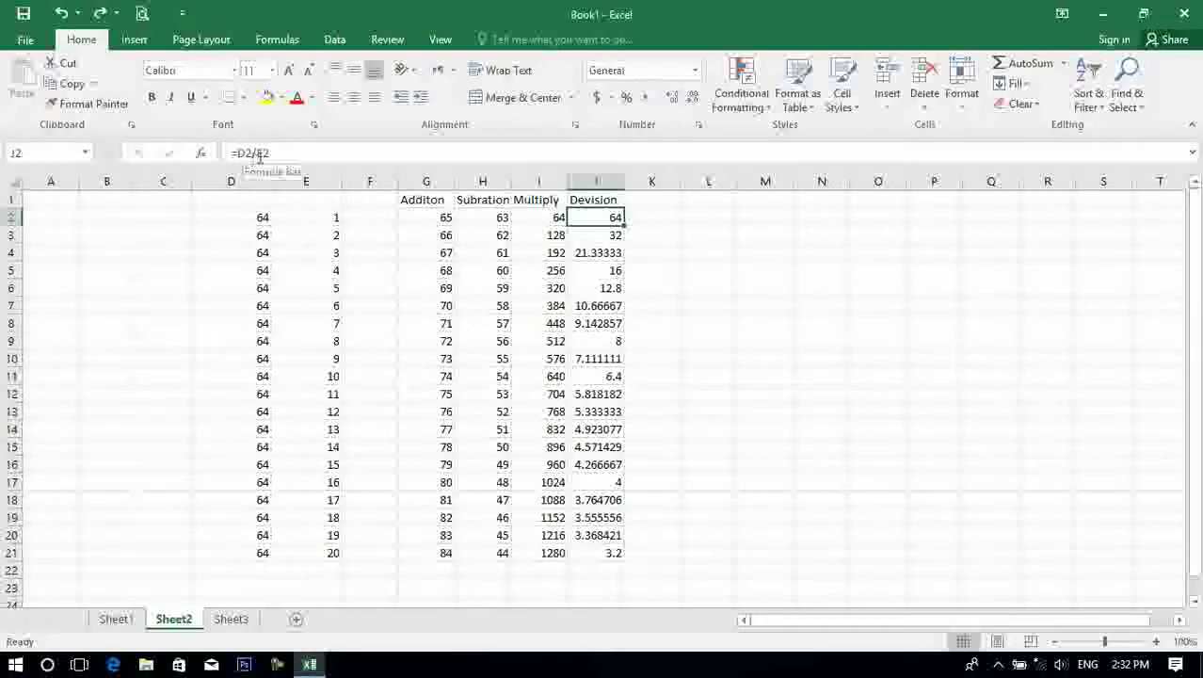
click(663, 322)
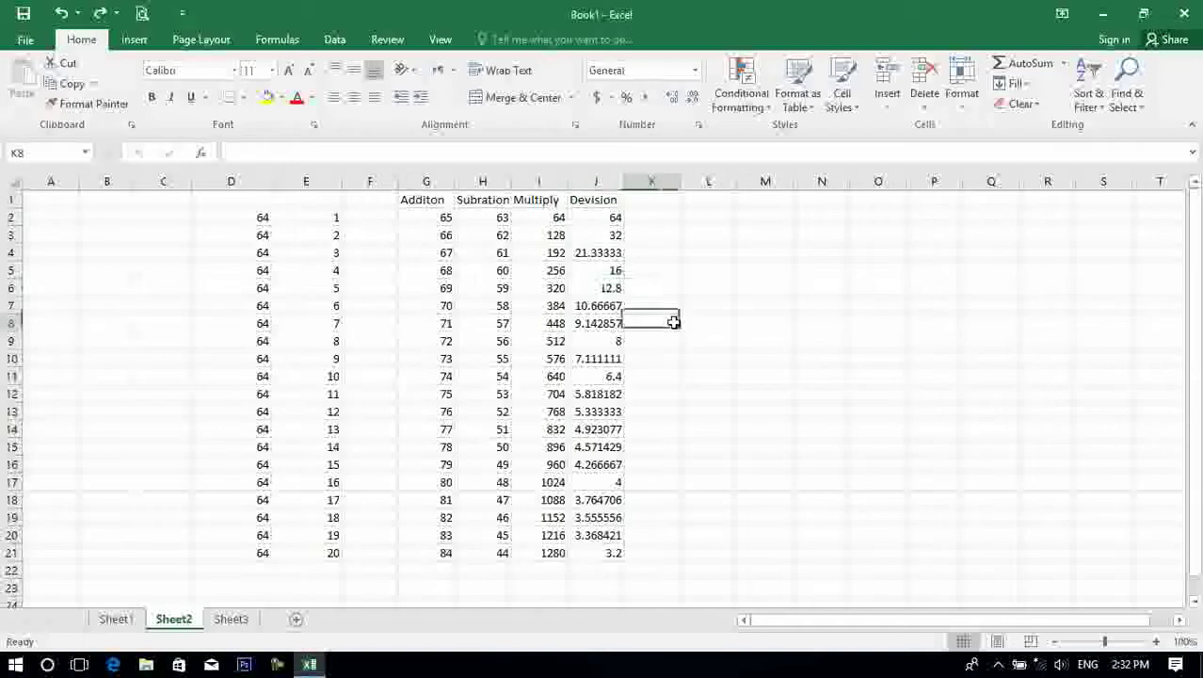
click(609, 219)
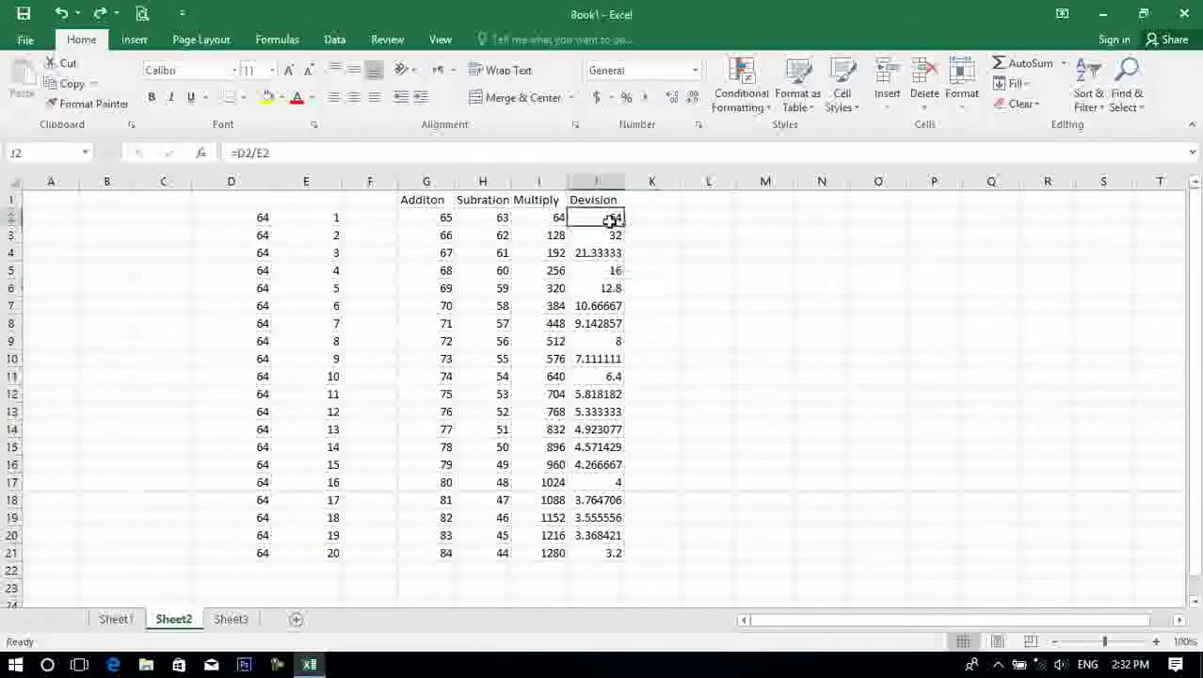
click(697, 448)
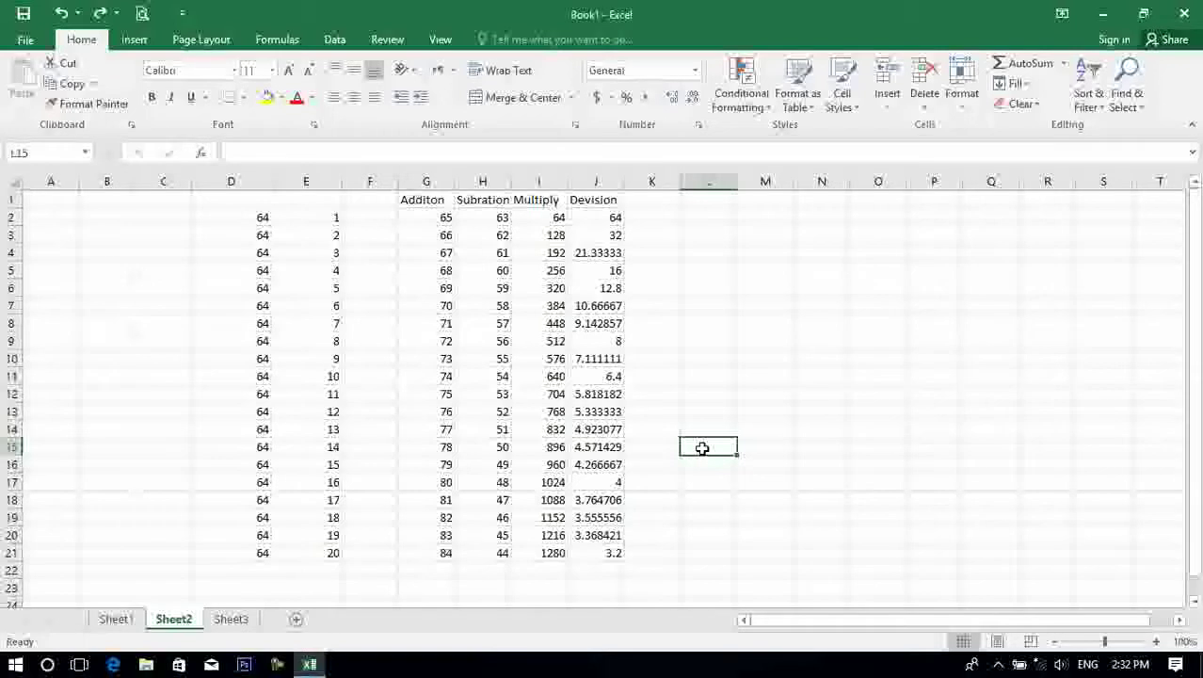
Clear the Devision results in J3:J21 and set workbook calculation to Manual.
drag(613, 235, 617, 563)
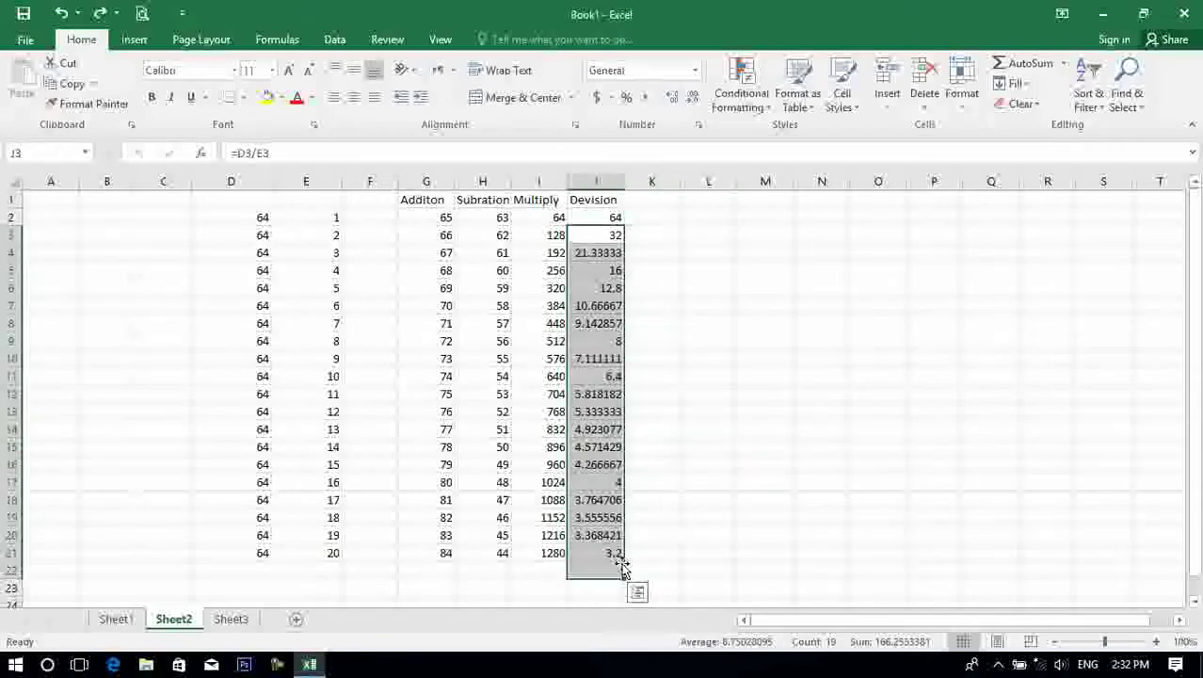
click(739, 429)
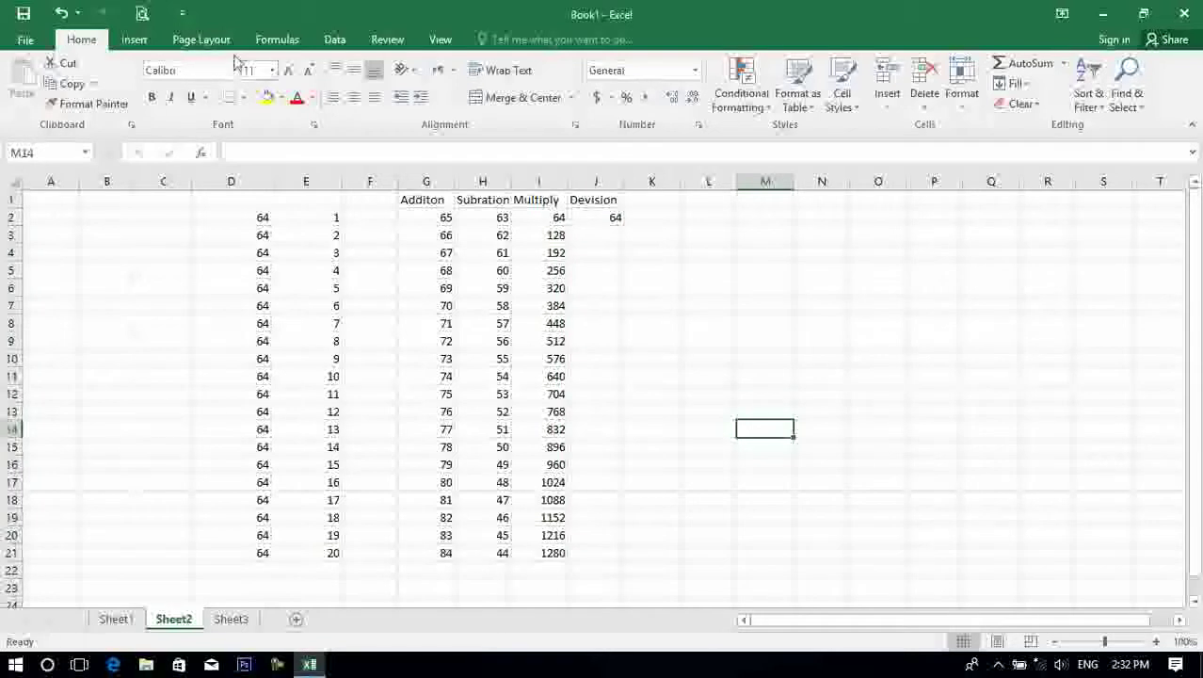
click(135, 41)
click(200, 40)
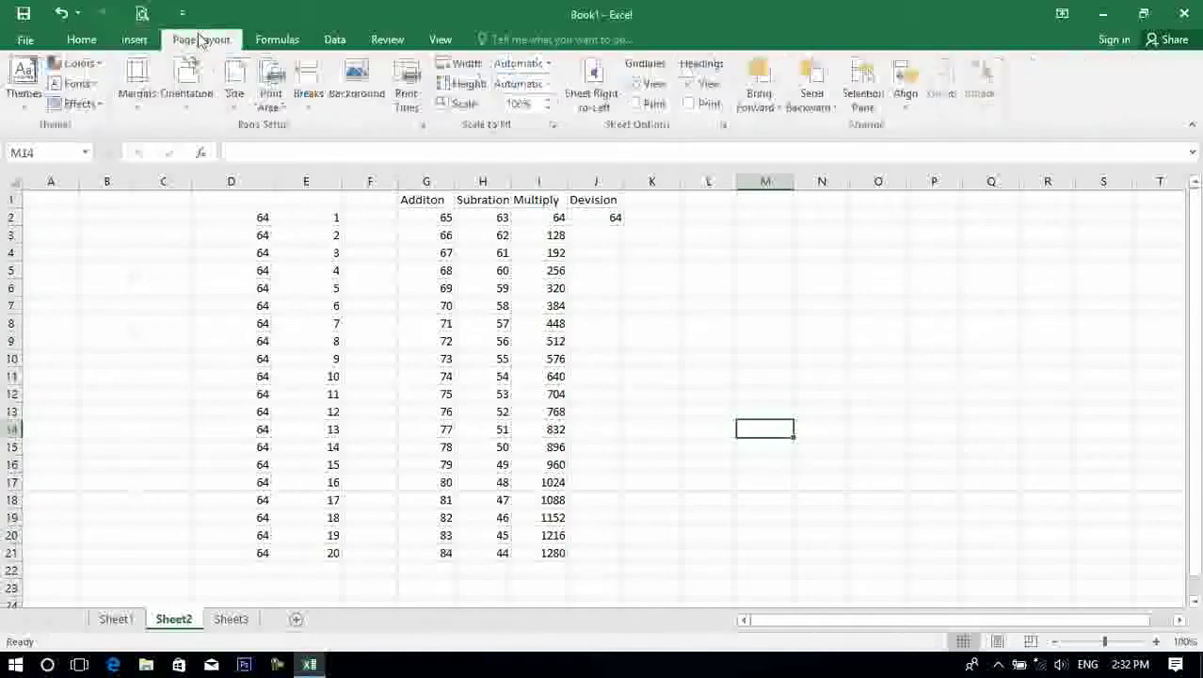
click(266, 42)
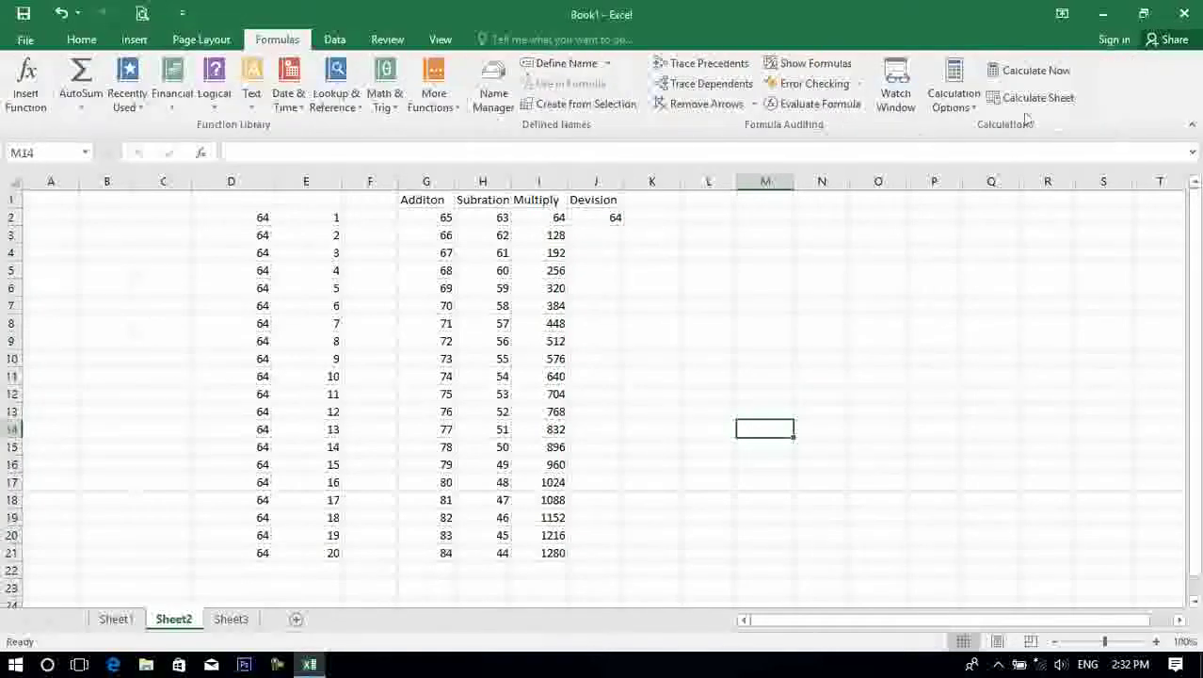
click(977, 111)
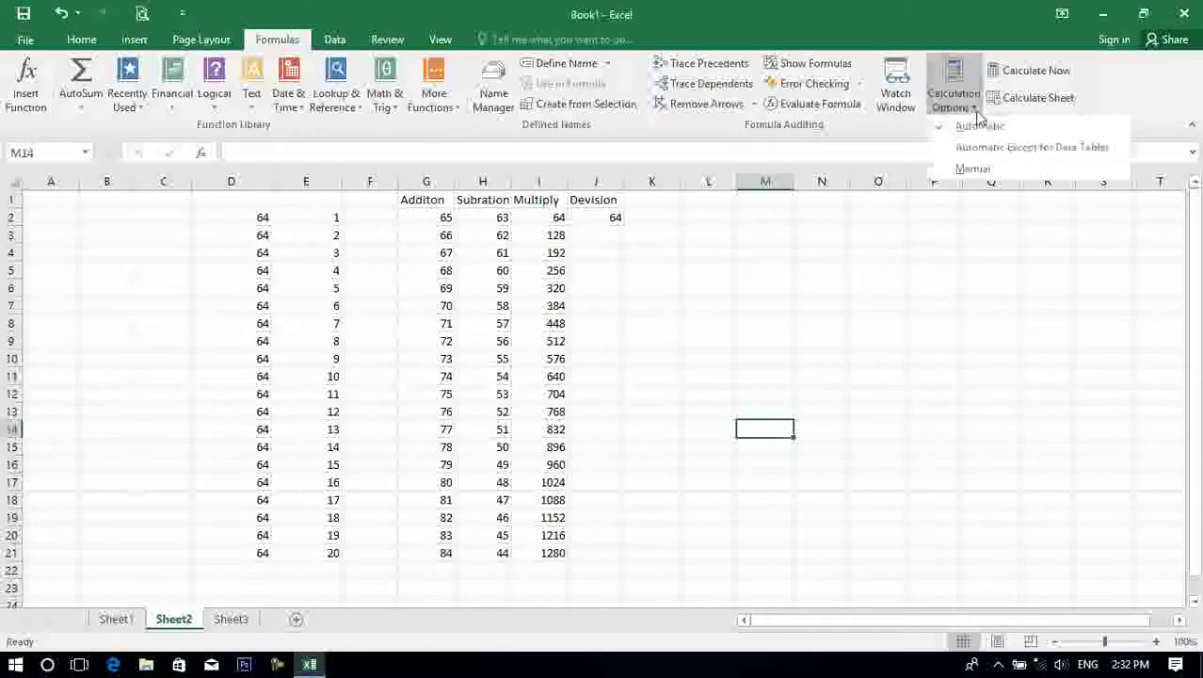
click(977, 167)
click(659, 271)
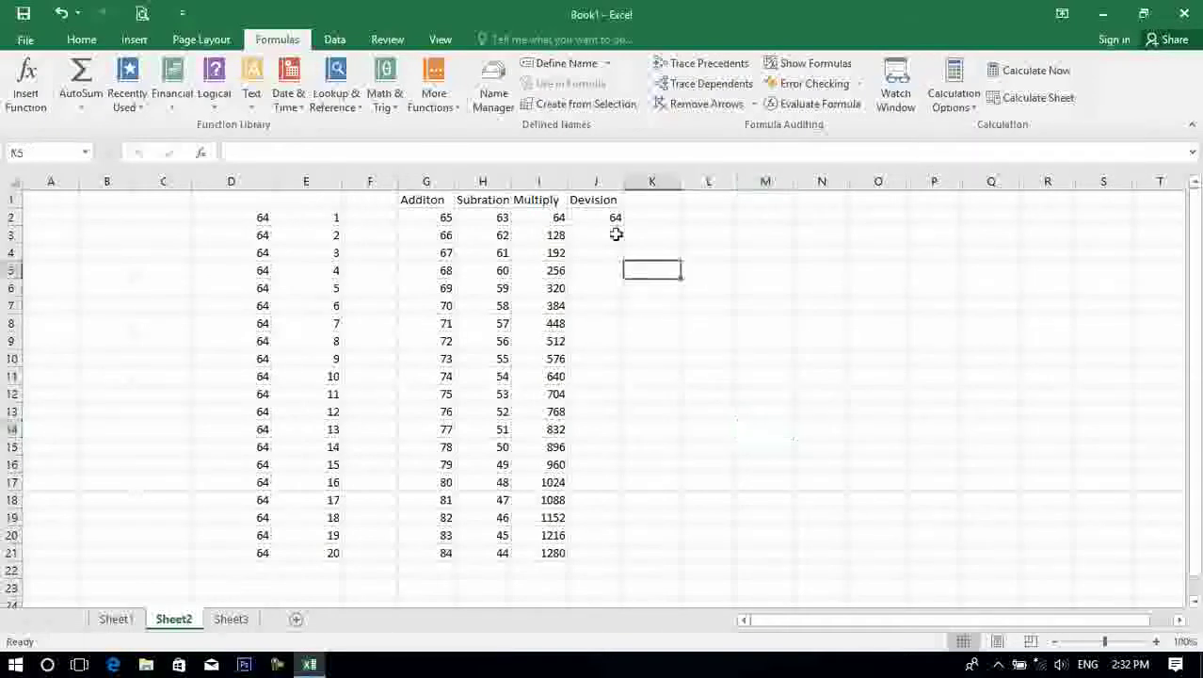
click(616, 219)
Fill J2's division formula down column J, run Calculate Now, then undo.
drag(623, 225, 668, 558)
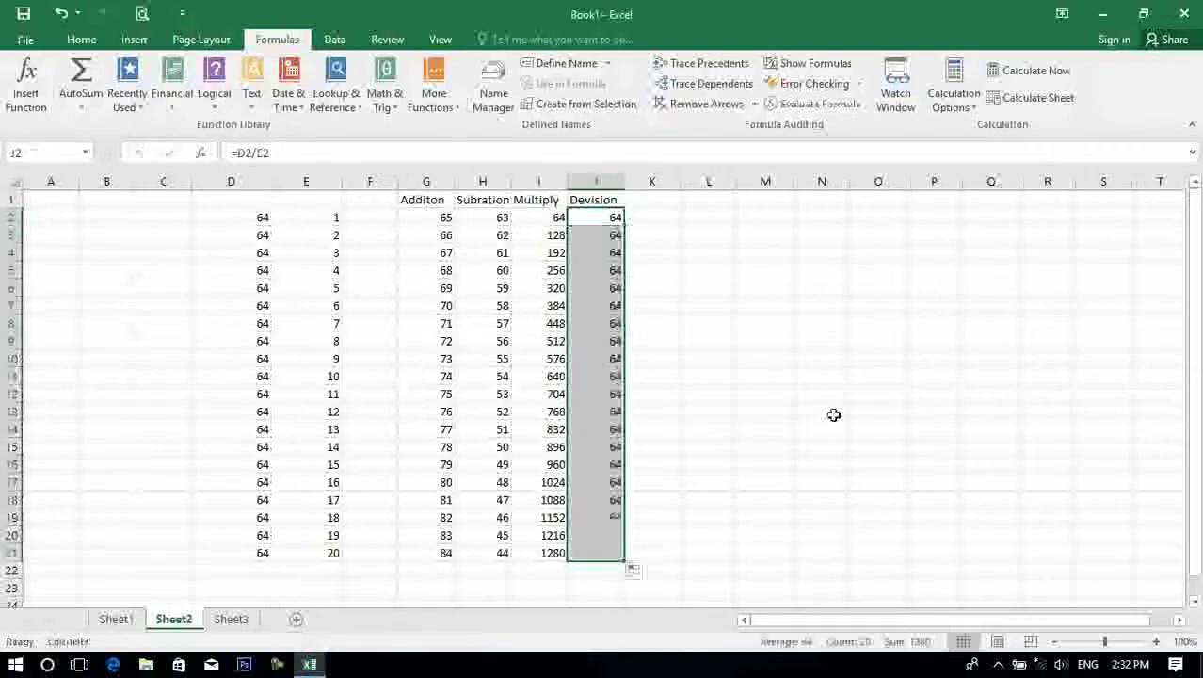
click(833, 414)
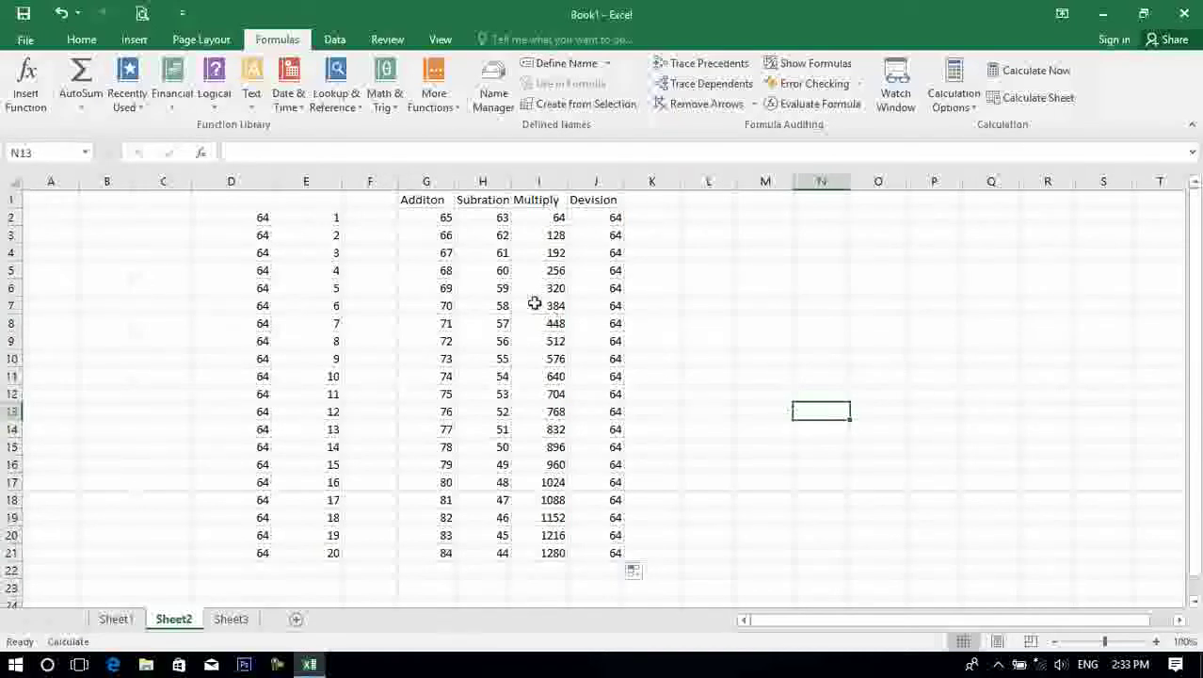
mouse_move(598, 235)
mouse_down()
mouse_move(633, 527)
mouse_move(621, 555)
mouse_up()
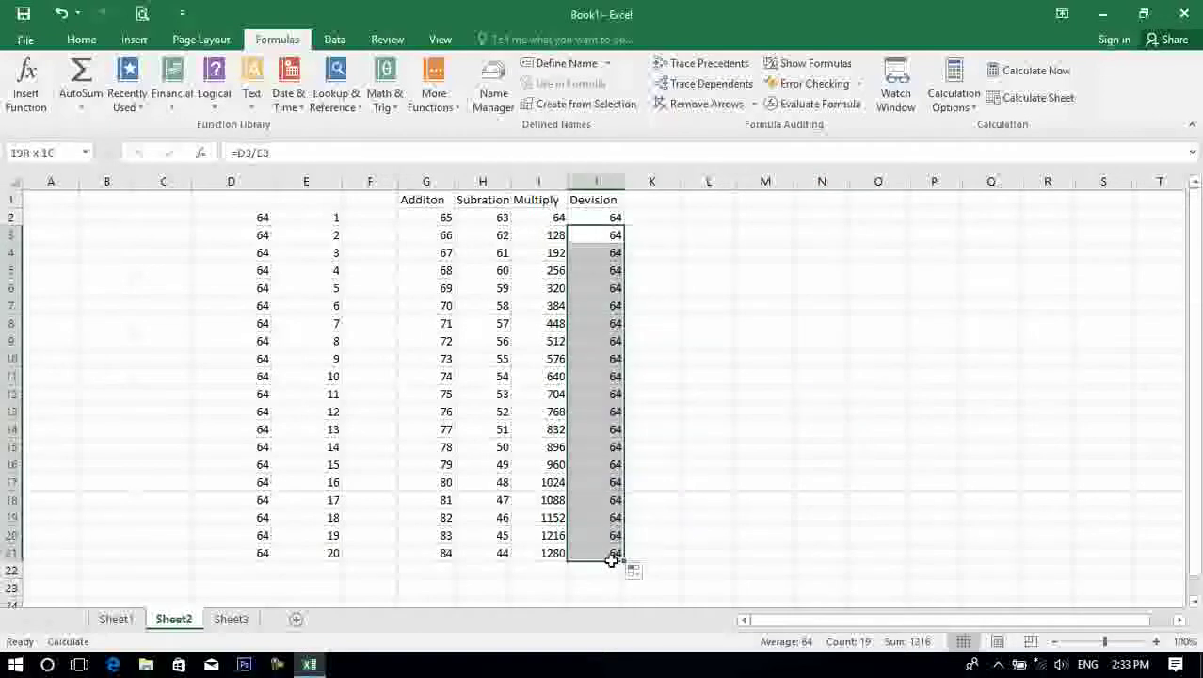
click(1022, 81)
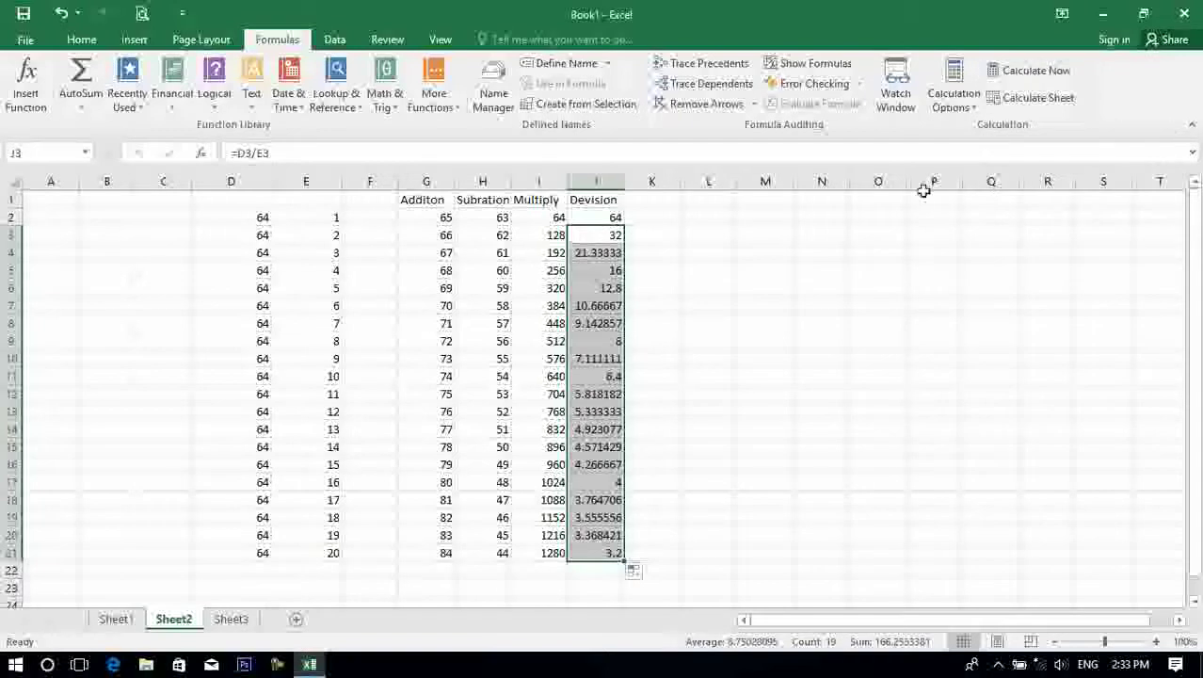
click(863, 348)
key(ctrl+z)
key(ctrl+z)
Set calculation back to Automatic and refill J2's division formula down column J.
click(953, 100)
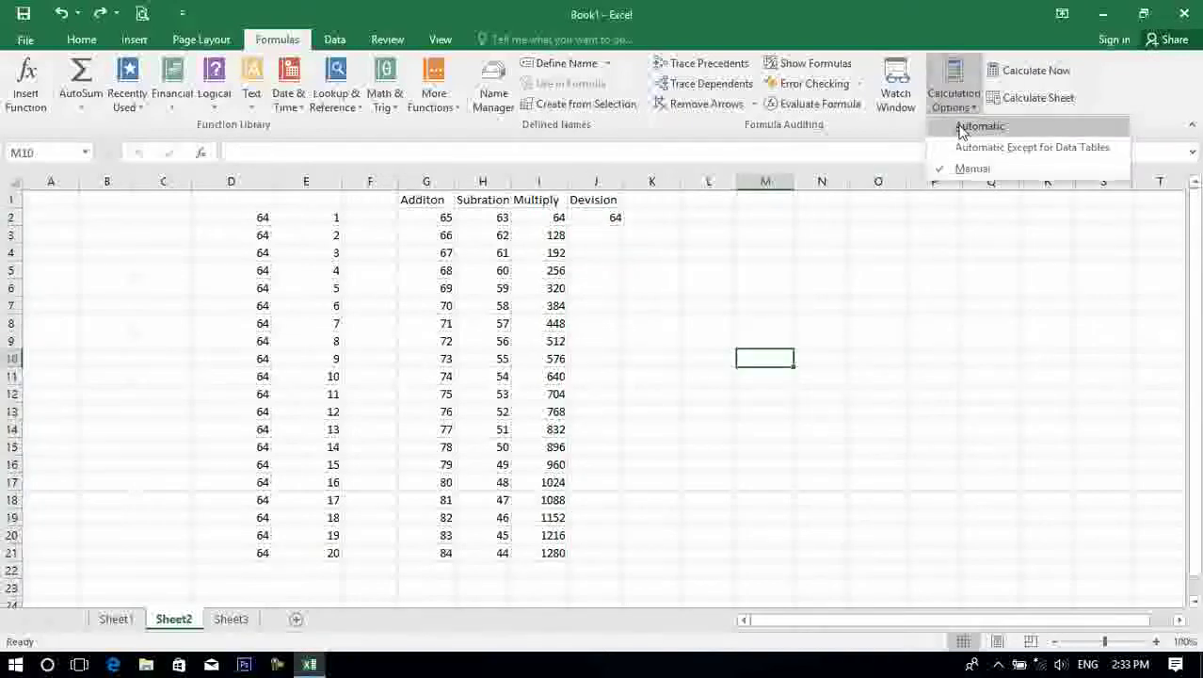
click(964, 124)
click(609, 219)
mouse_move(623, 226)
mouse_down()
mouse_move(673, 437)
mouse_move(666, 549)
mouse_up()
click(776, 427)
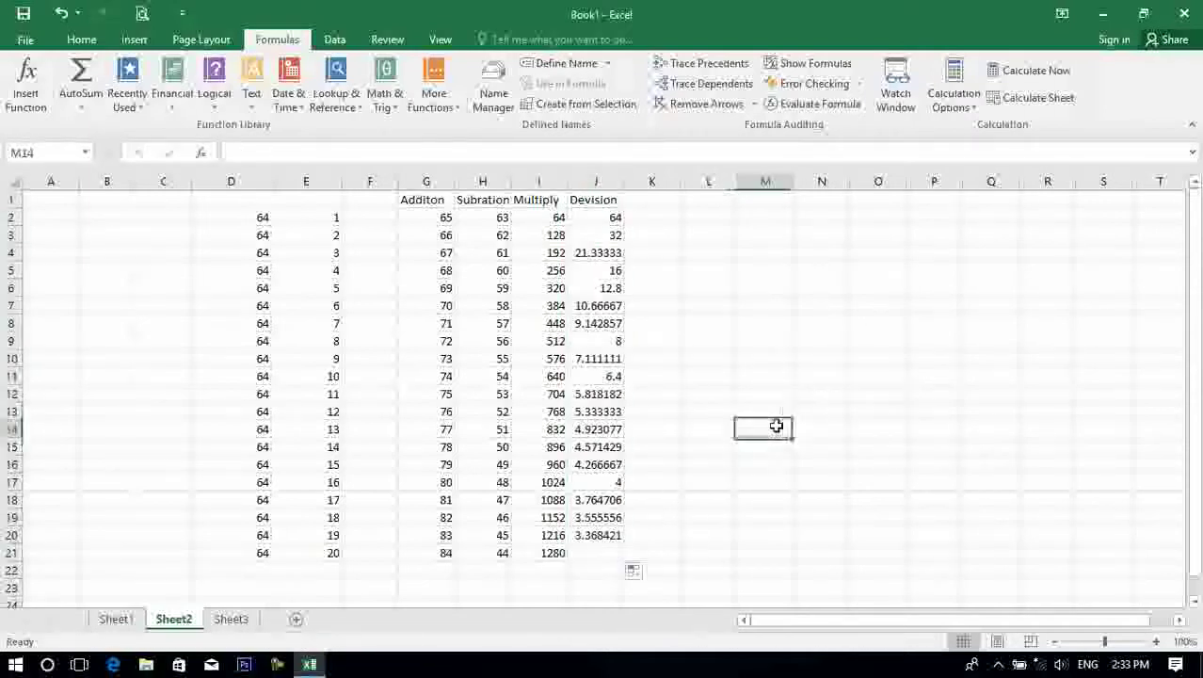
Extend the D and E number series down to row 40.
scroll(726, 490, down, 1)
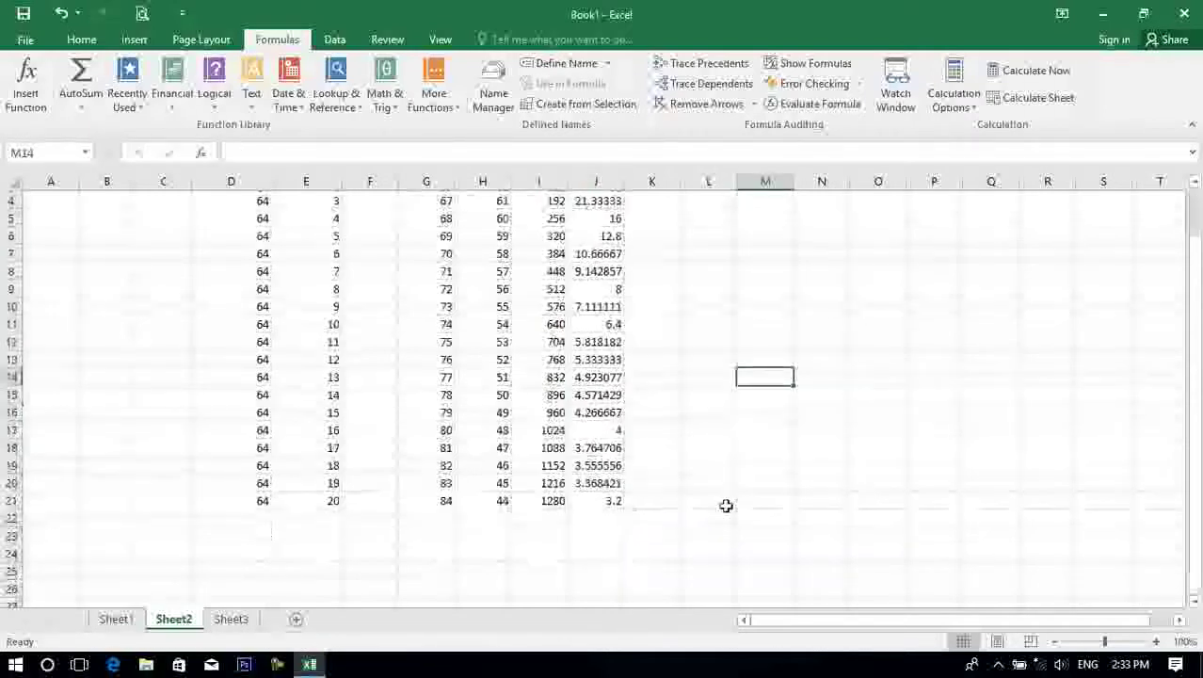
drag(259, 502, 334, 500)
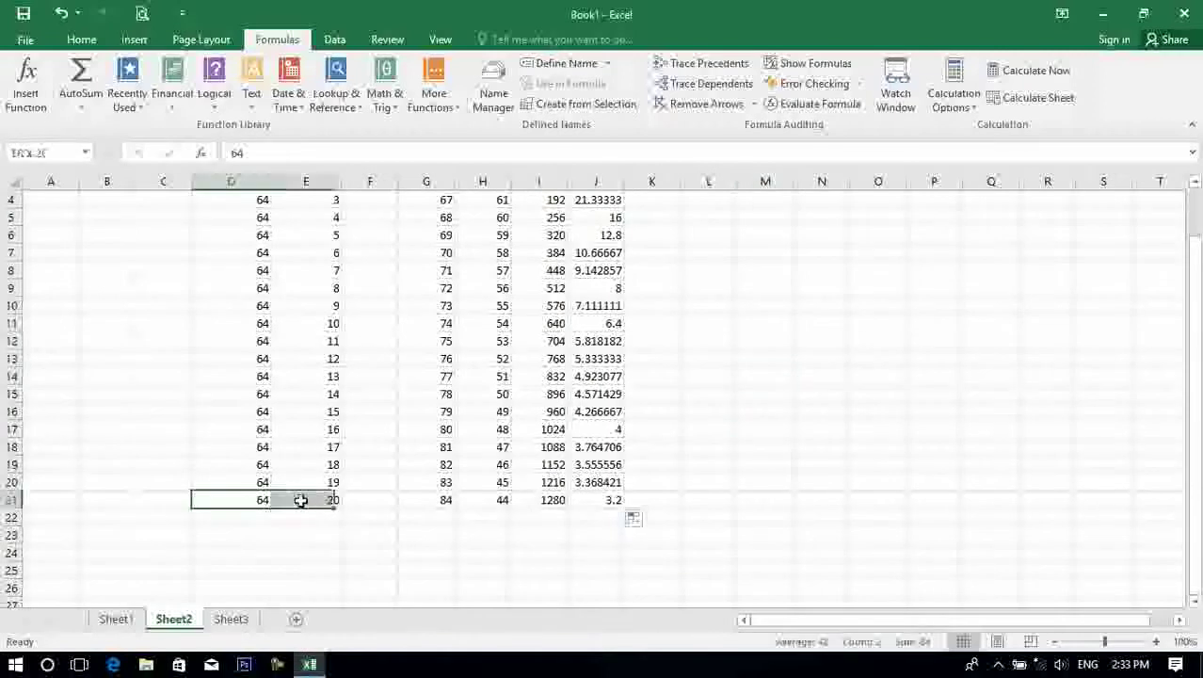
mouse_move(251, 481)
mouse_down()
mouse_move(333, 500)
mouse_move(443, 450)
mouse_move(446, 433)
mouse_up()
click(284, 541)
click(263, 482)
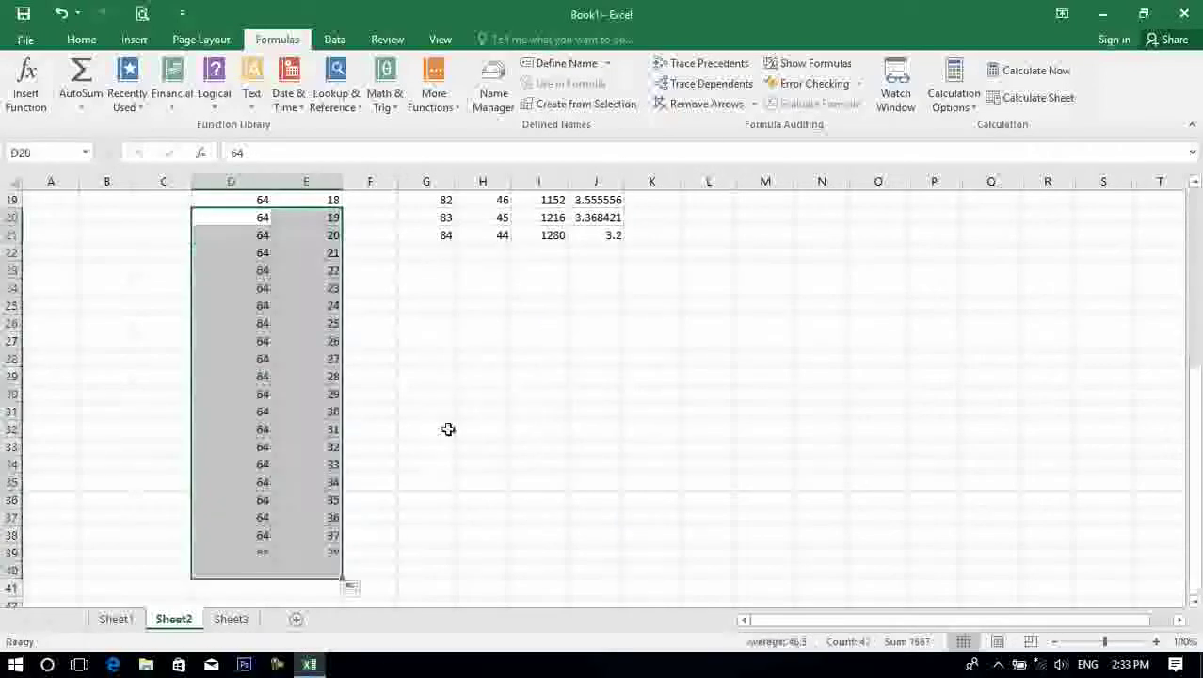
scroll(451, 446, up, 2)
click(246, 359)
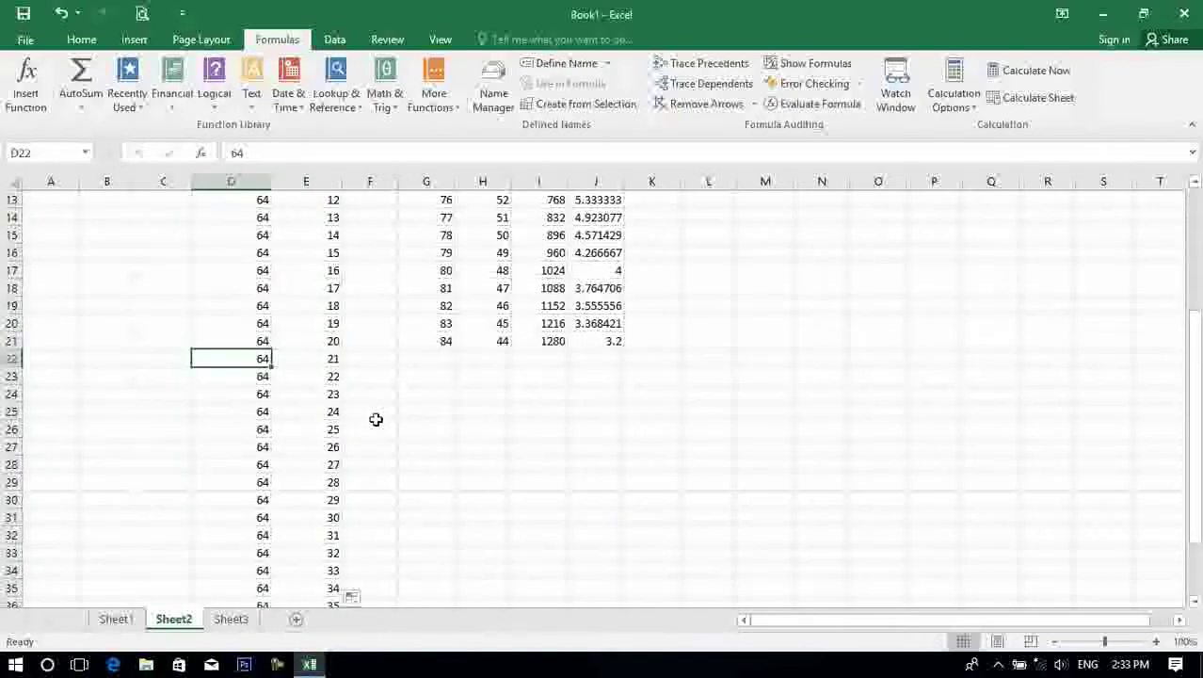
click(376, 419)
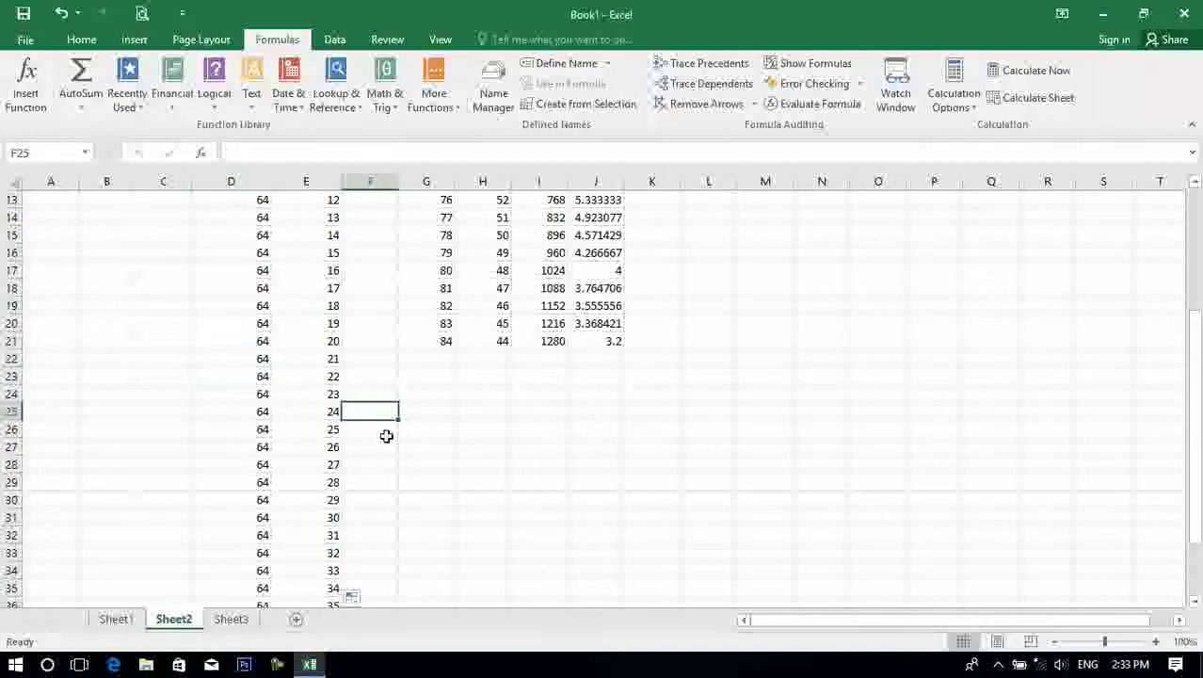
Locate the first empty Addition cell, G22, below the filled results.
click(448, 355)
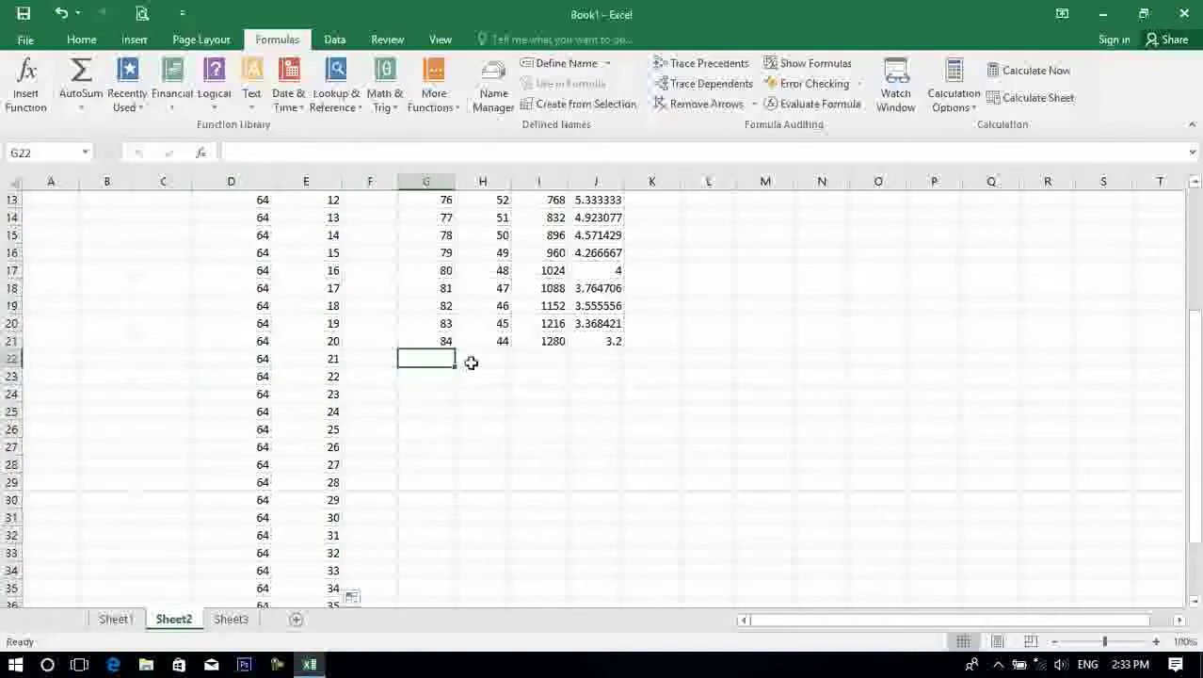
click(554, 414)
scroll(442, 376, up, 4)
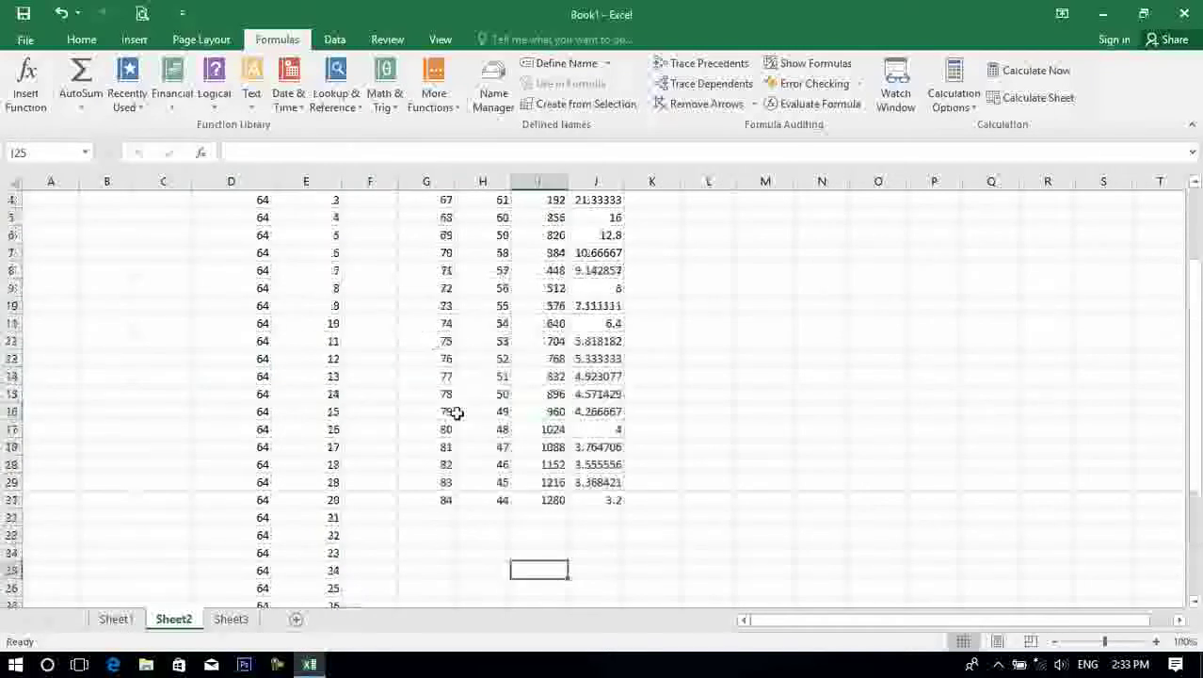
scroll(457, 442, down, 4)
click(439, 359)
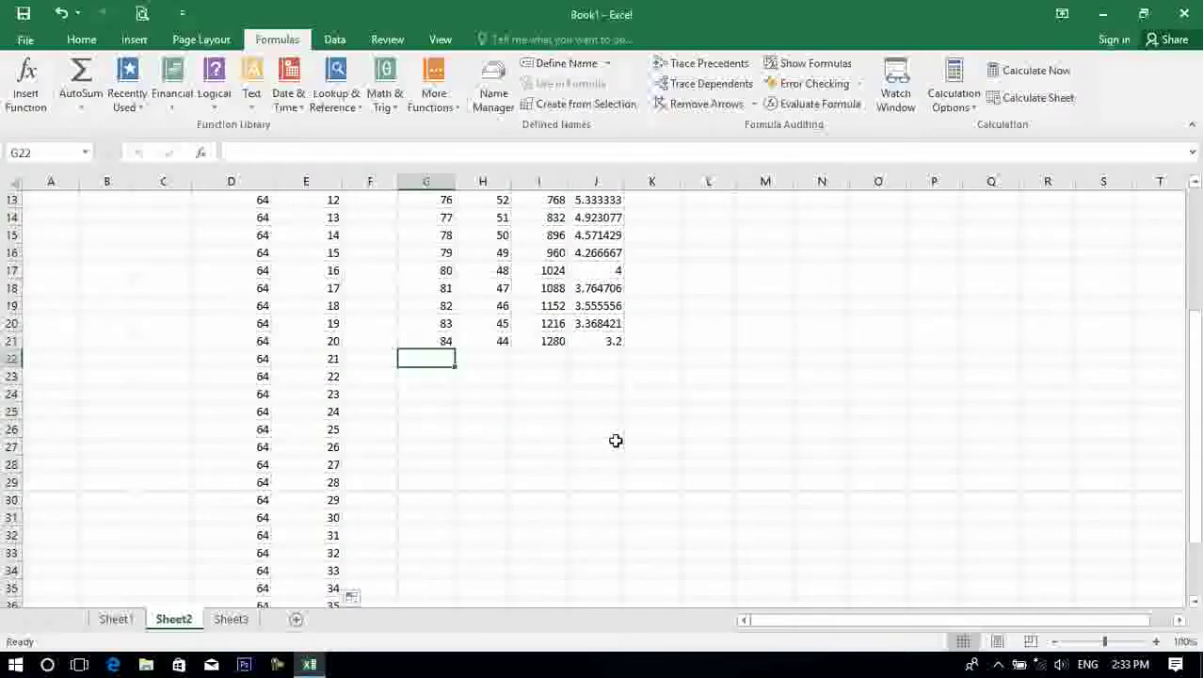
scroll(527, 405, up, 2)
scroll(564, 405, up, 1)
scroll(583, 406, up, 1)
scroll(546, 400, down, 4)
scroll(514, 394, down, 2)
click(513, 391)
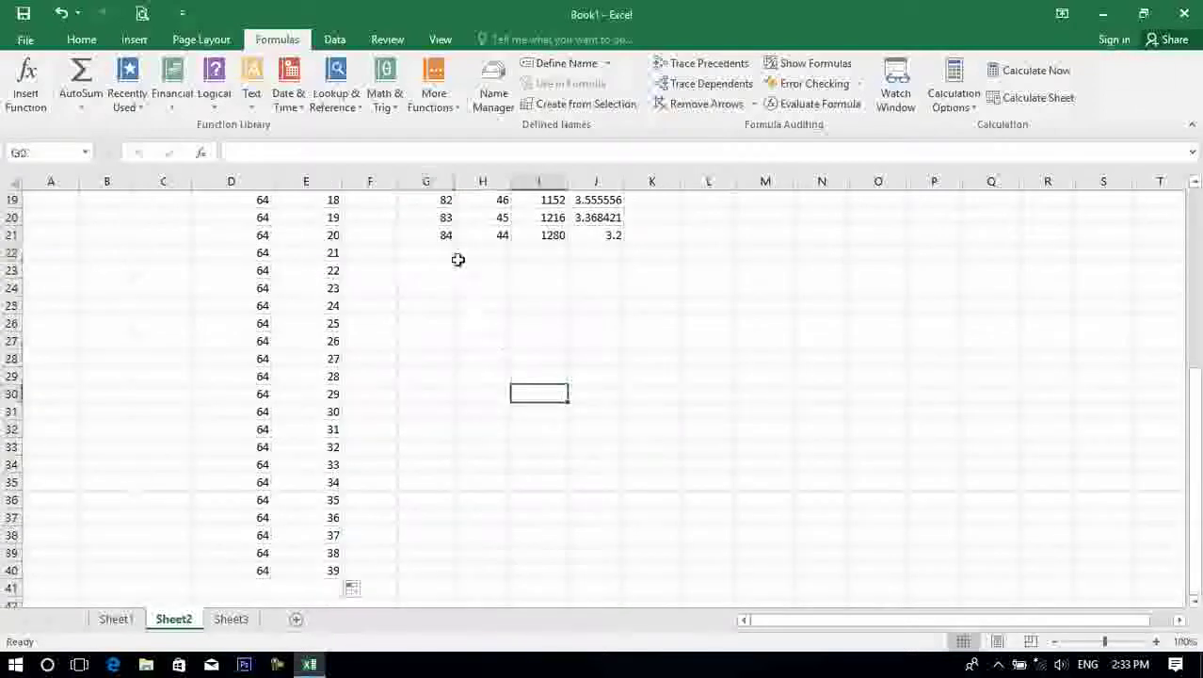
Copy the Addition, Subtraction, Multiply and Devision formulas from row 21 down to row 40.
mouse_move(438, 234)
mouse_down()
mouse_move(635, 247)
mouse_move(613, 232)
mouse_up()
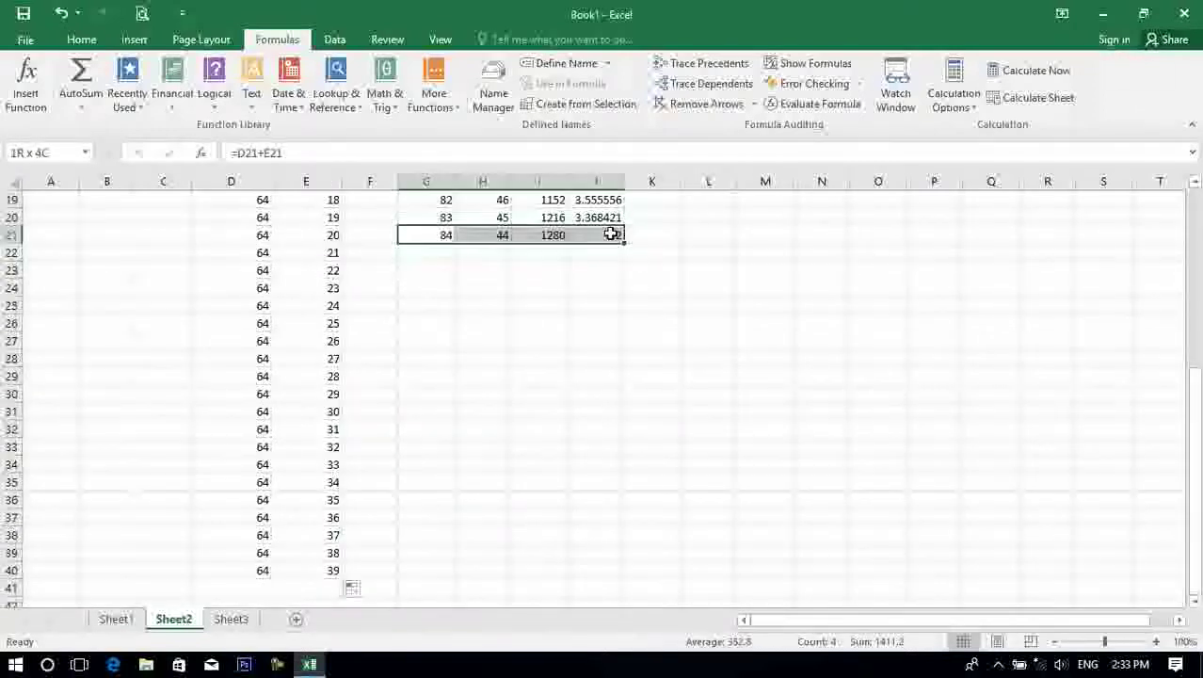
click(444, 239)
drag(452, 244, 502, 561)
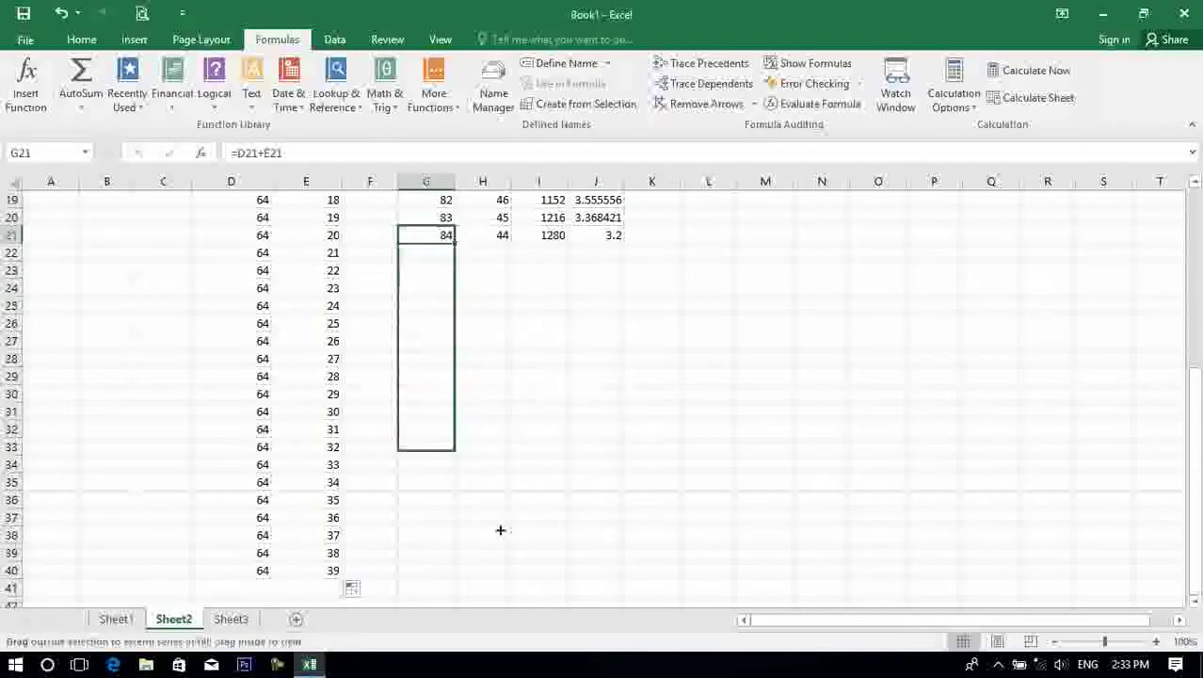
mouse_move(504, 234)
mouse_down()
mouse_move(612, 230)
mouse_move(671, 571)
mouse_up()
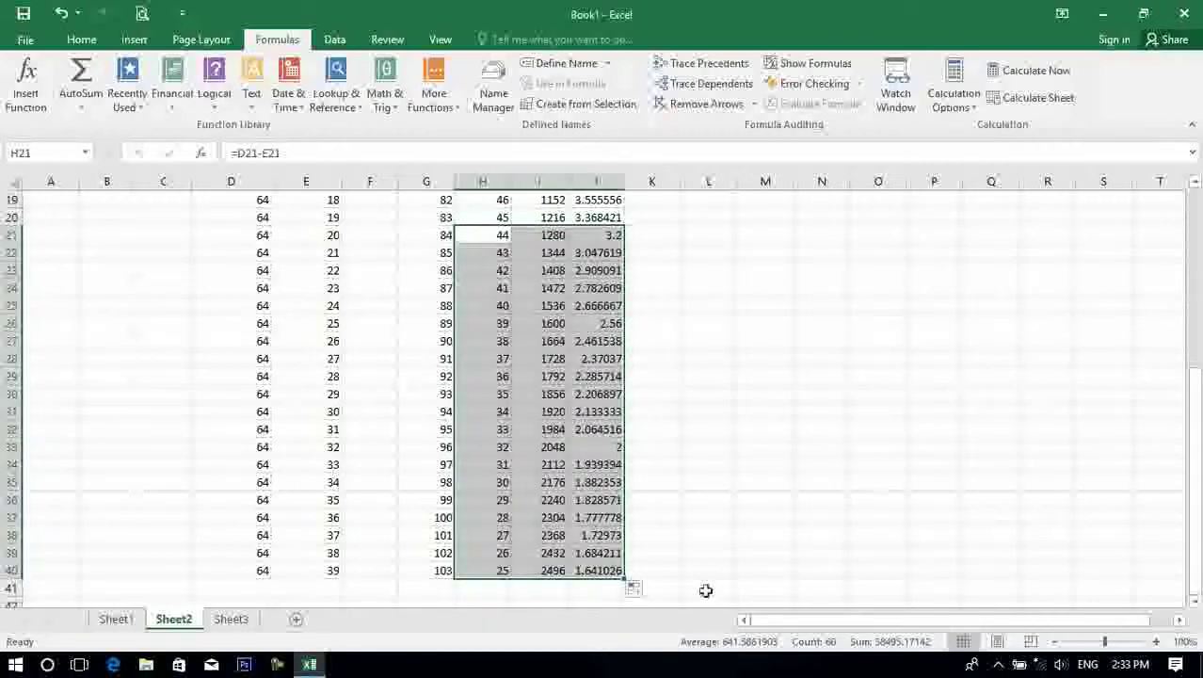
click(769, 518)
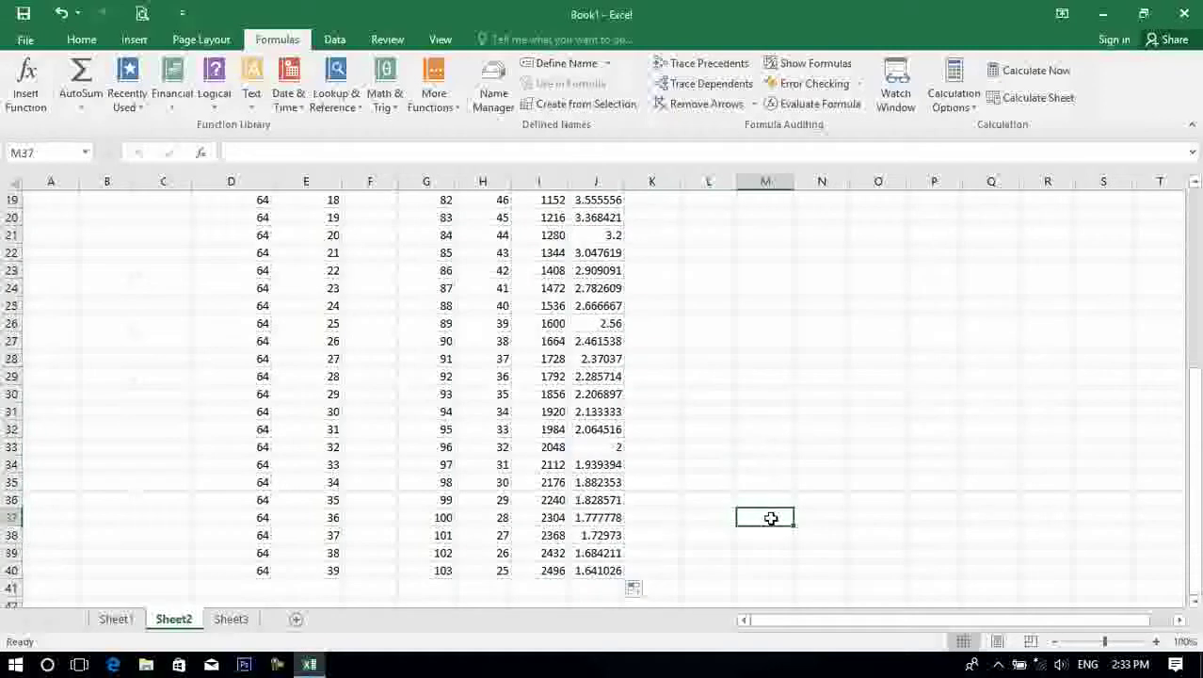
scroll(769, 519, up, 6)
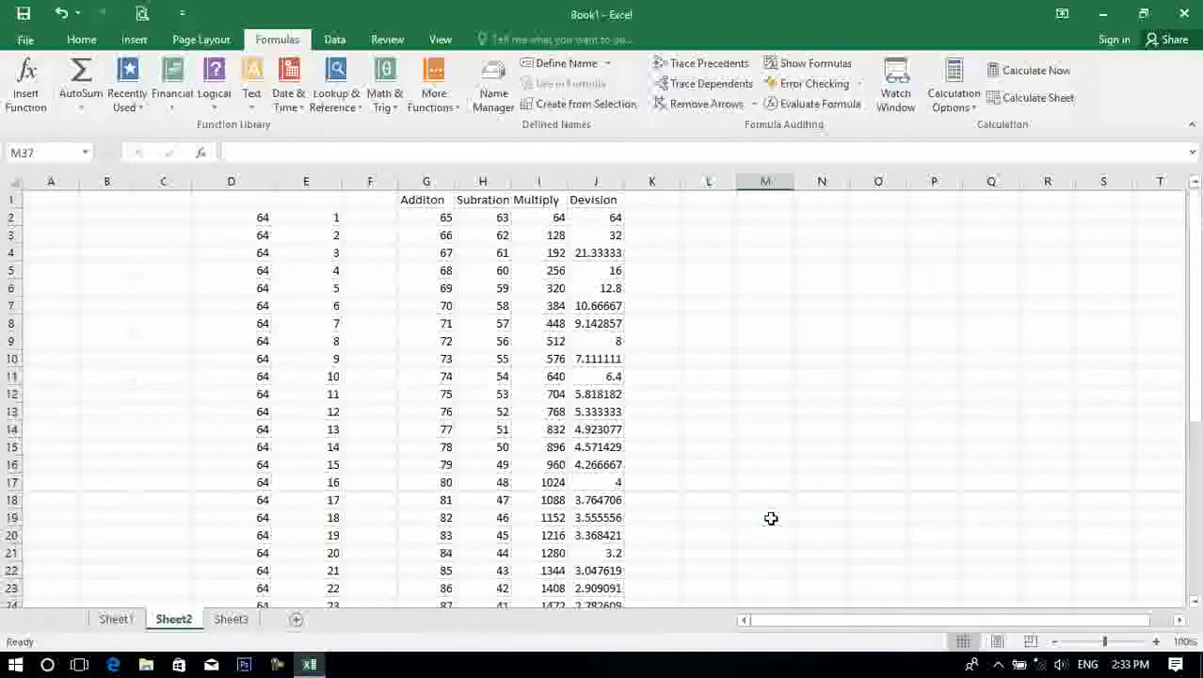
scroll(770, 519, down, 4)
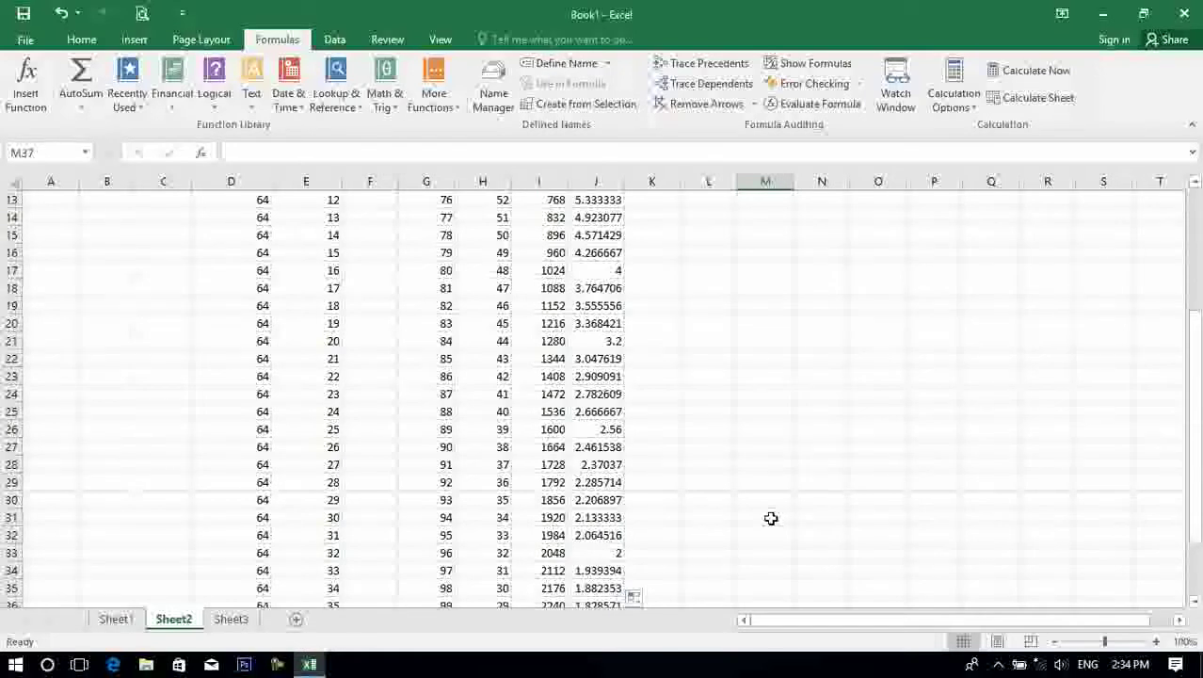
click(821, 250)
click(790, 223)
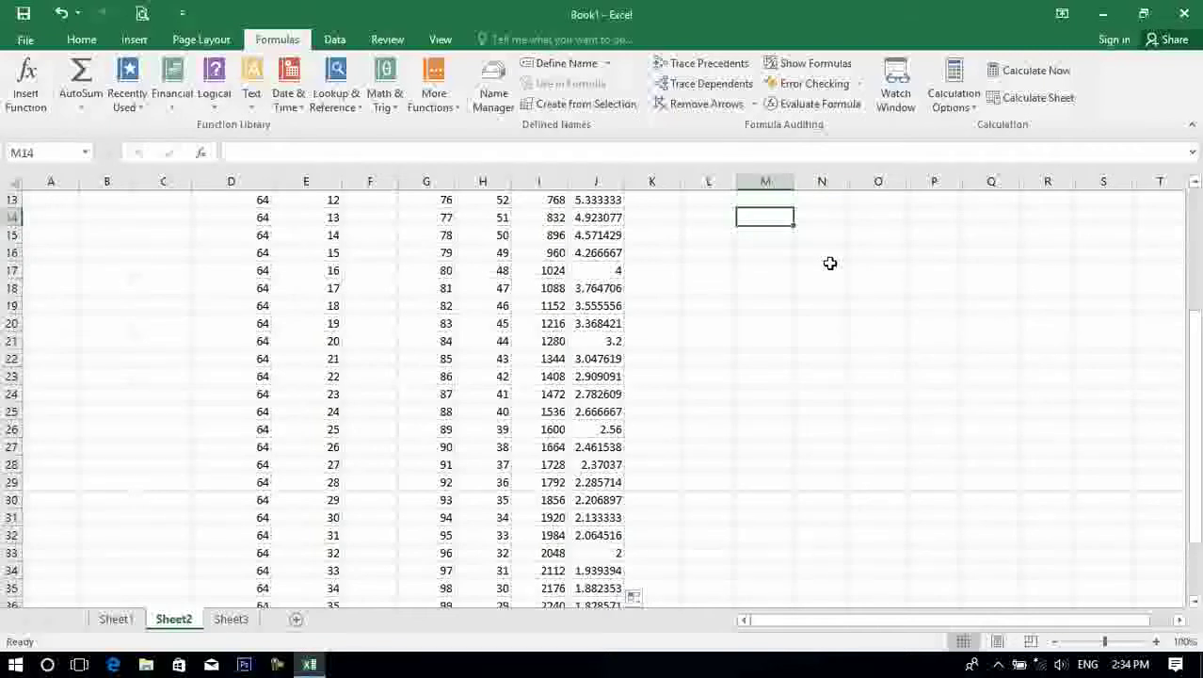
Enter the headings math, Dari, English and Total in M13:P13.
key(Up)
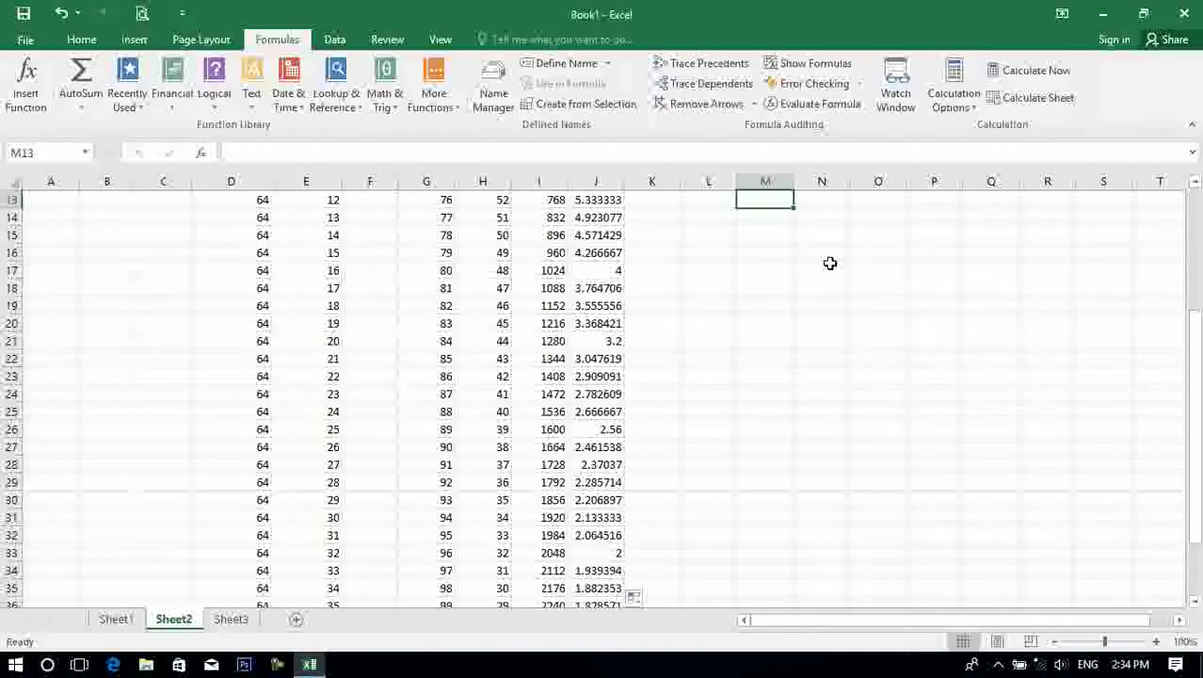
text(Salary)
key(Tab)
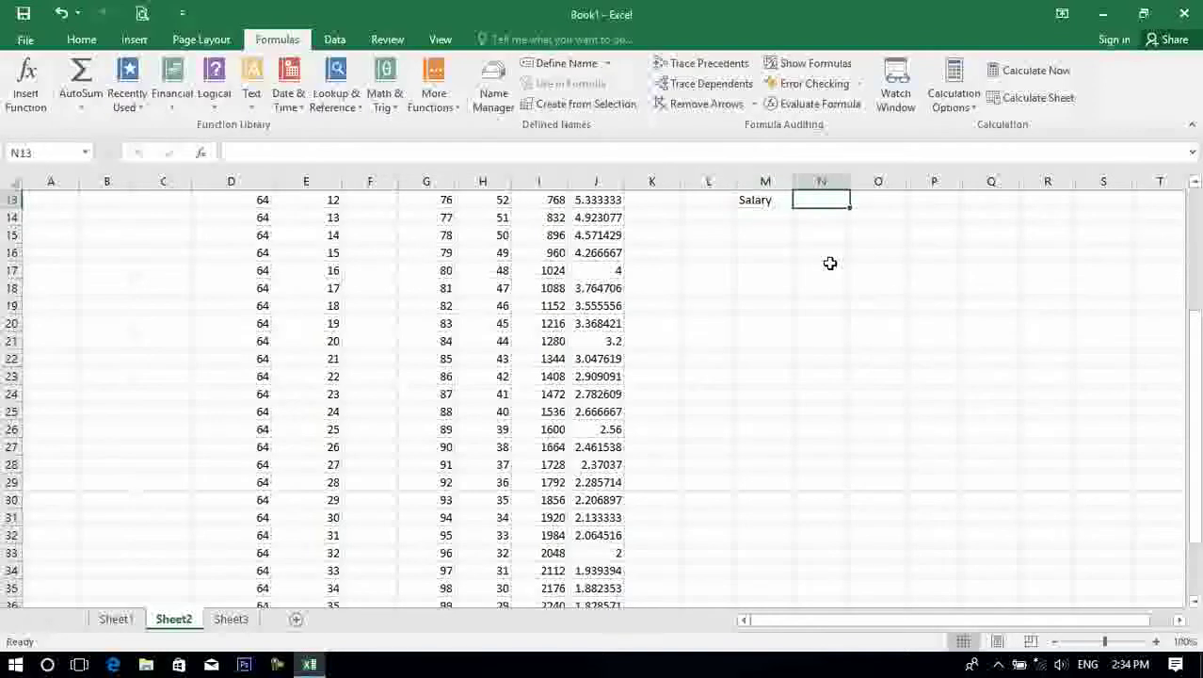
key(Left)
text(math)
key(Tab)
text(Dari)
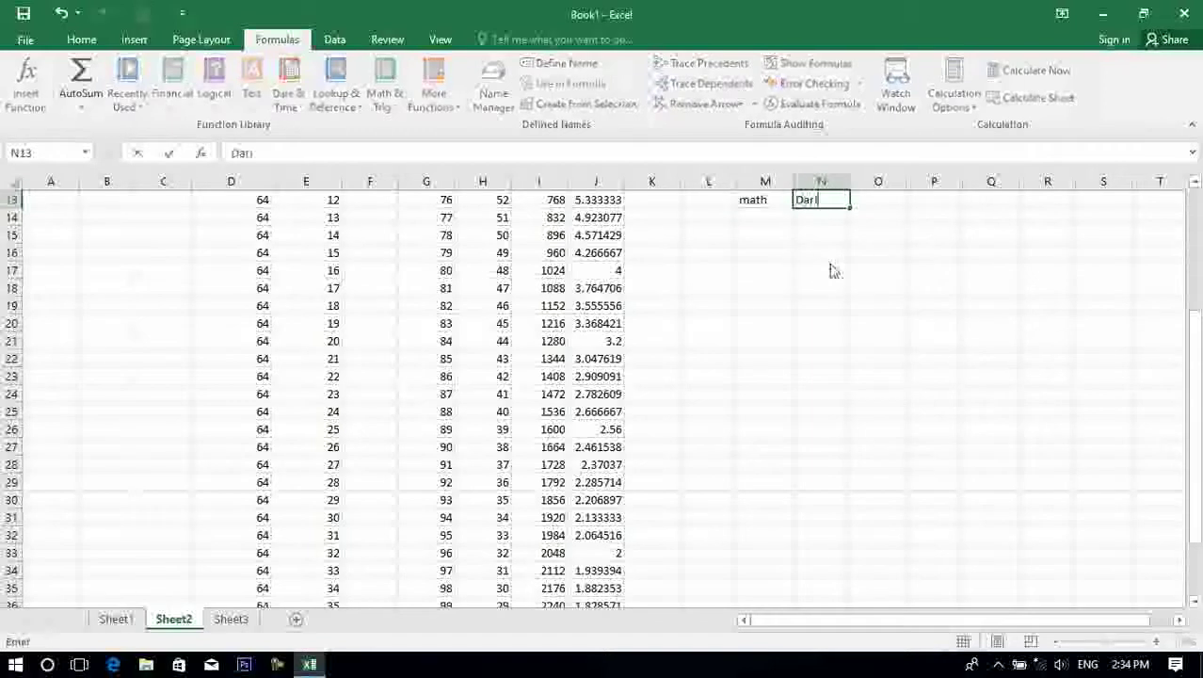
key(Tab)
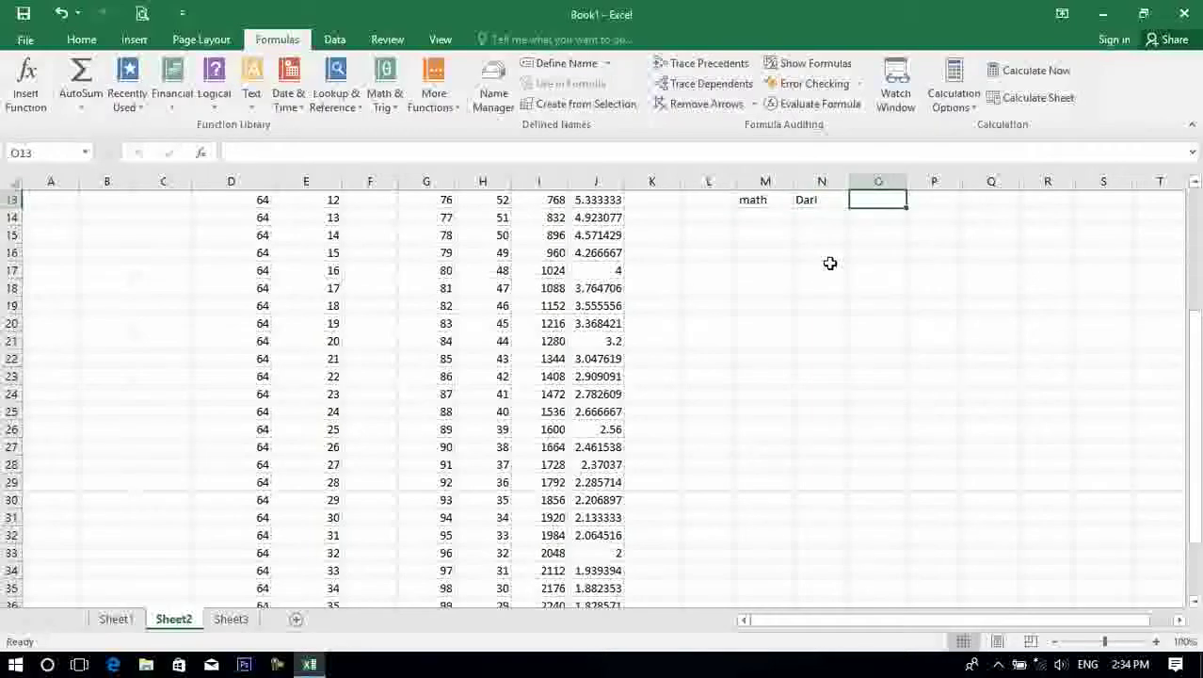
text(Engli)
key(BackSpace)
key(BackSpace)
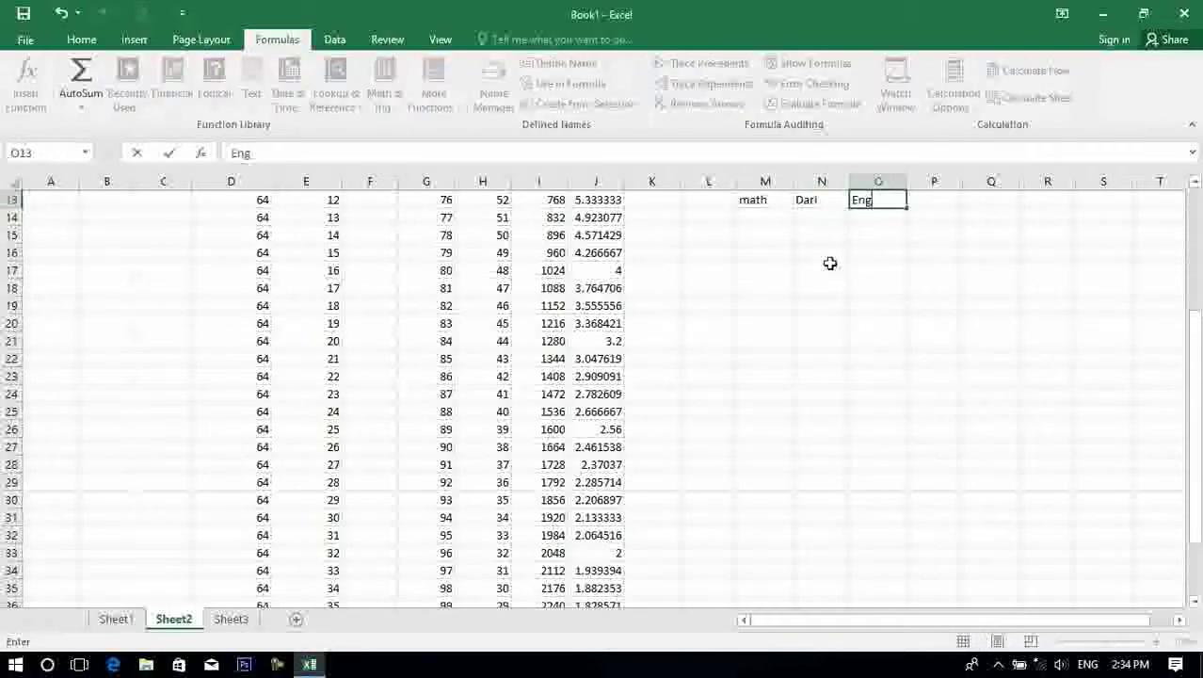
key(Tab)
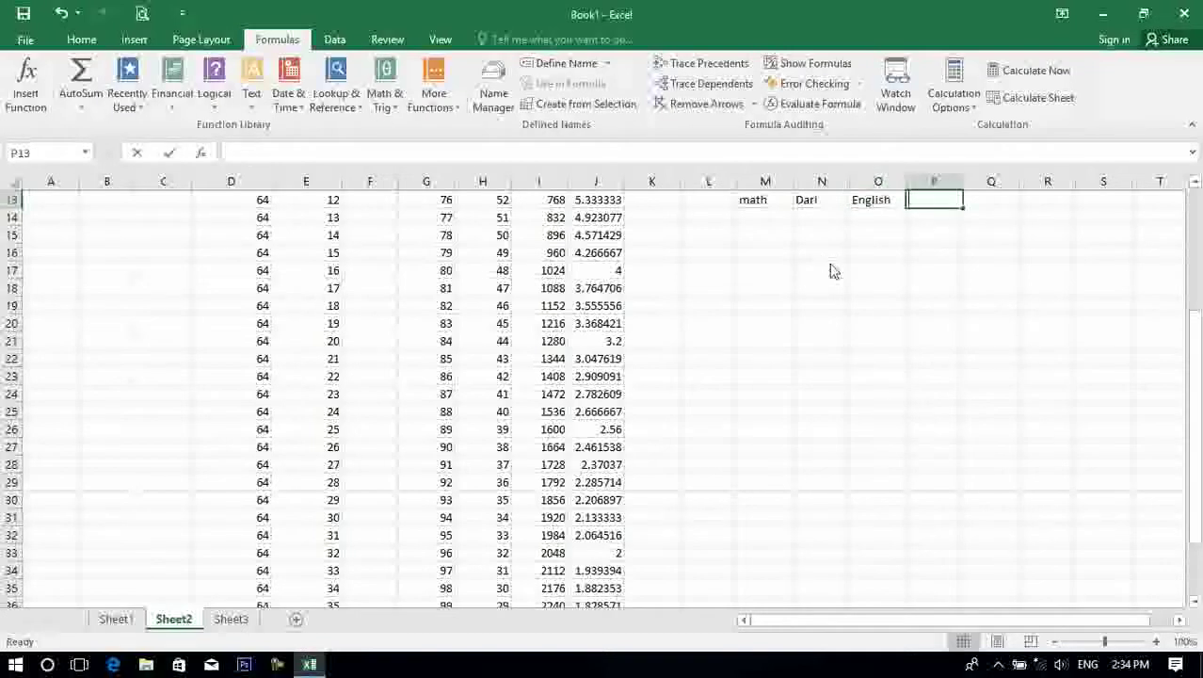
text(Total)
key(Tab)
key(Return)
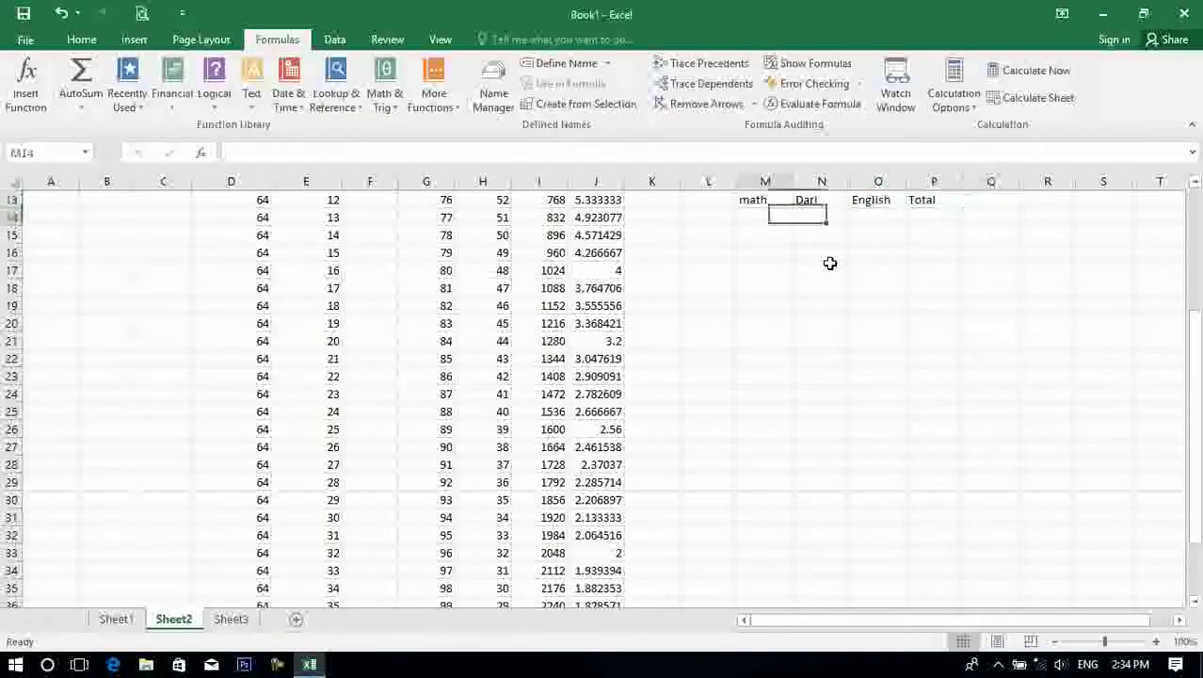
Enter =M14+N14+O14 in P14 to total the three marks.
click(920, 215)
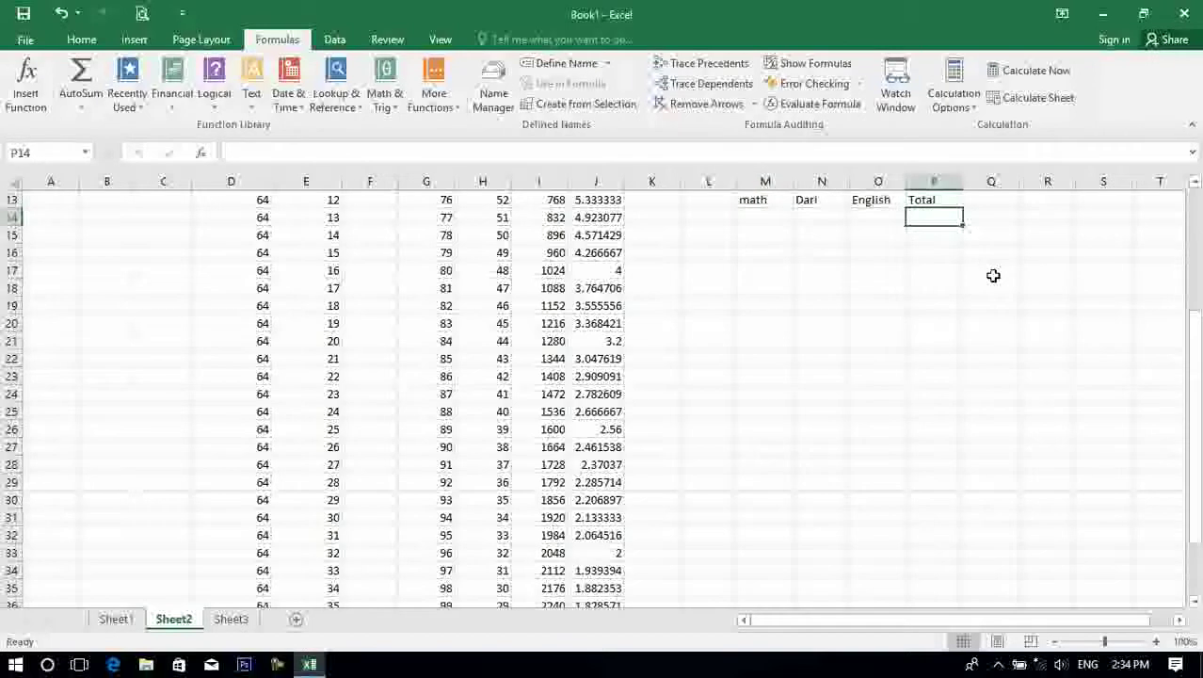
text(=)
click(768, 215)
text(+)
click(830, 216)
text(+)
click(878, 220)
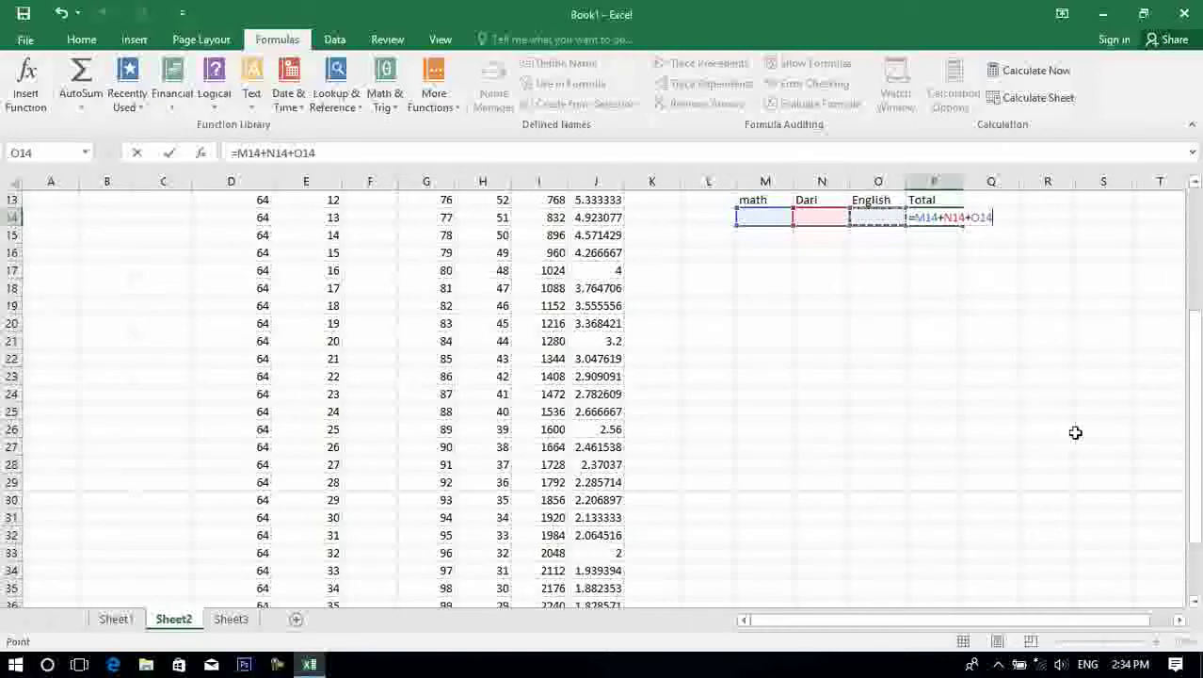
key(Return)
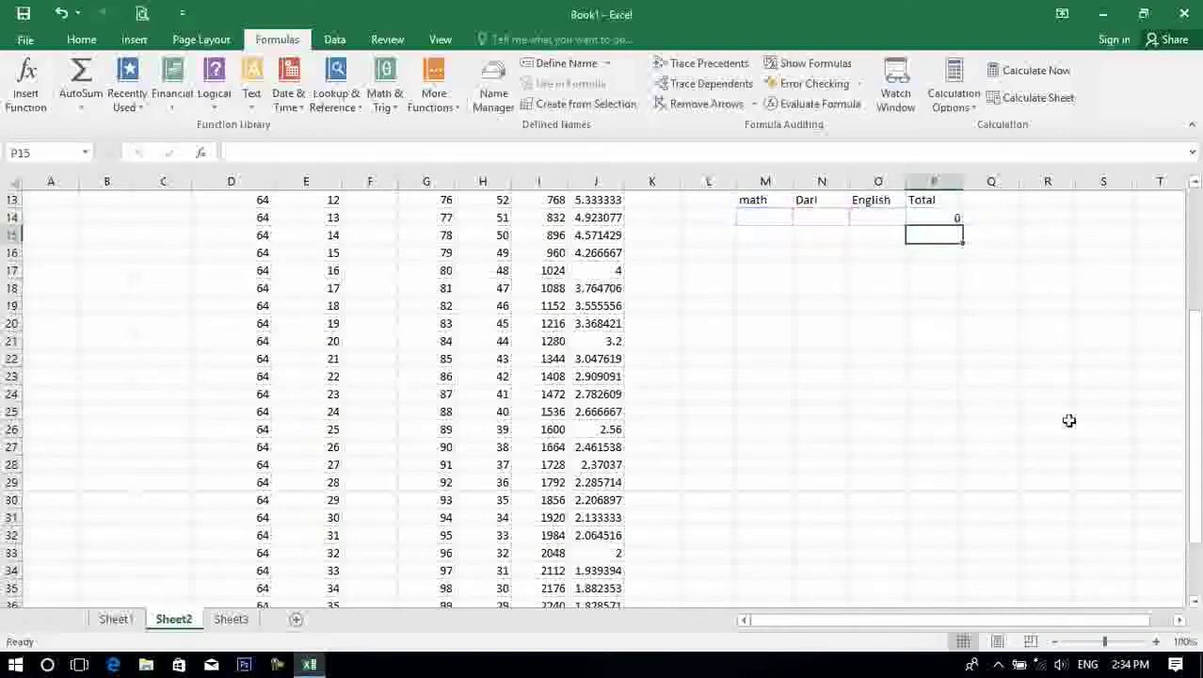
Copy the P14 total formula down column P.
click(956, 217)
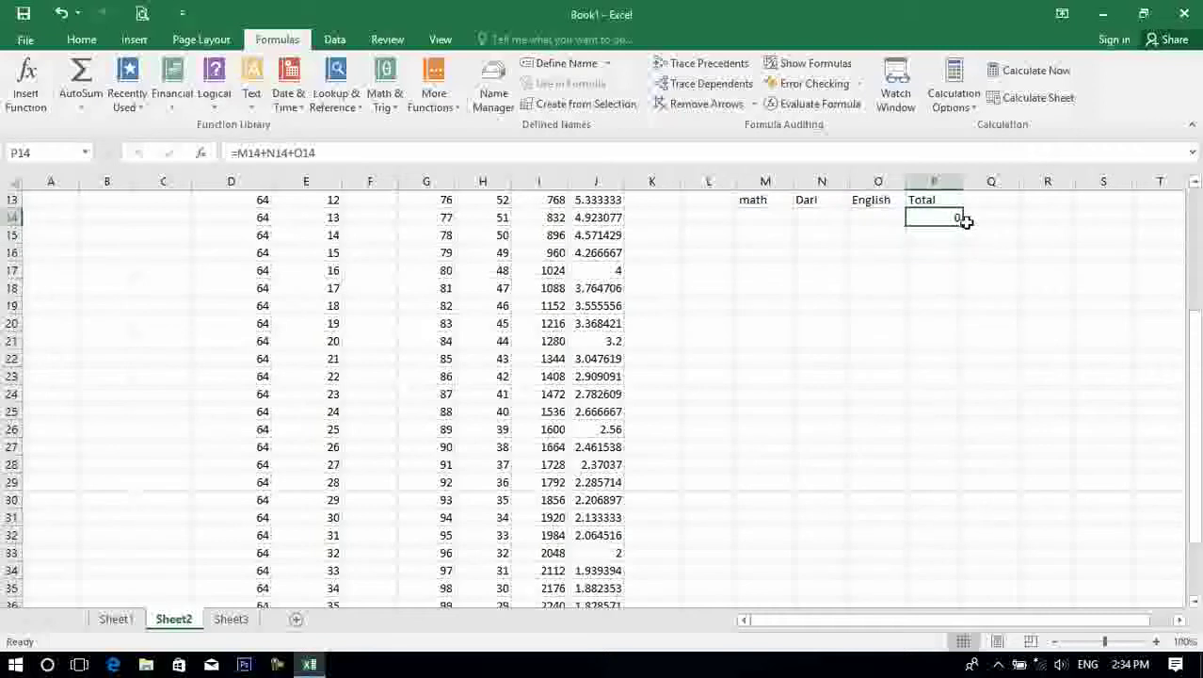
mouse_move(964, 226)
mouse_down()
mouse_move(1067, 618)
mouse_move(1063, 566)
mouse_up()
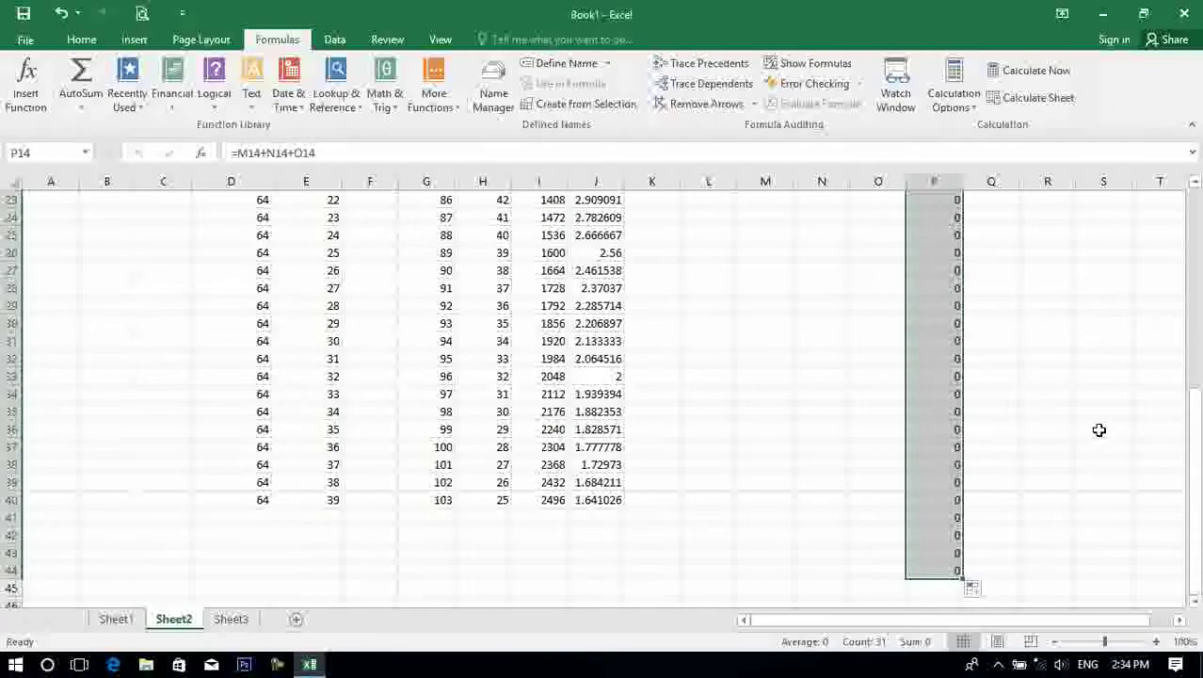
scroll(1098, 429, up, 5)
scroll(1098, 429, up, 1)
click(1066, 478)
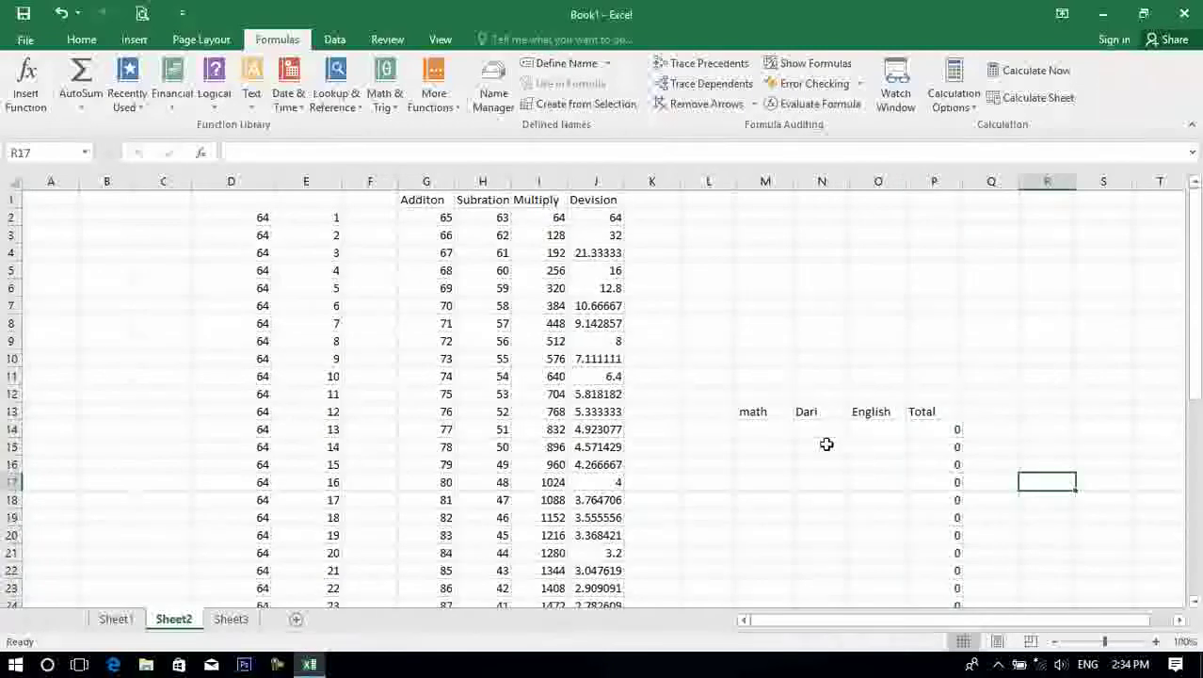
click(940, 428)
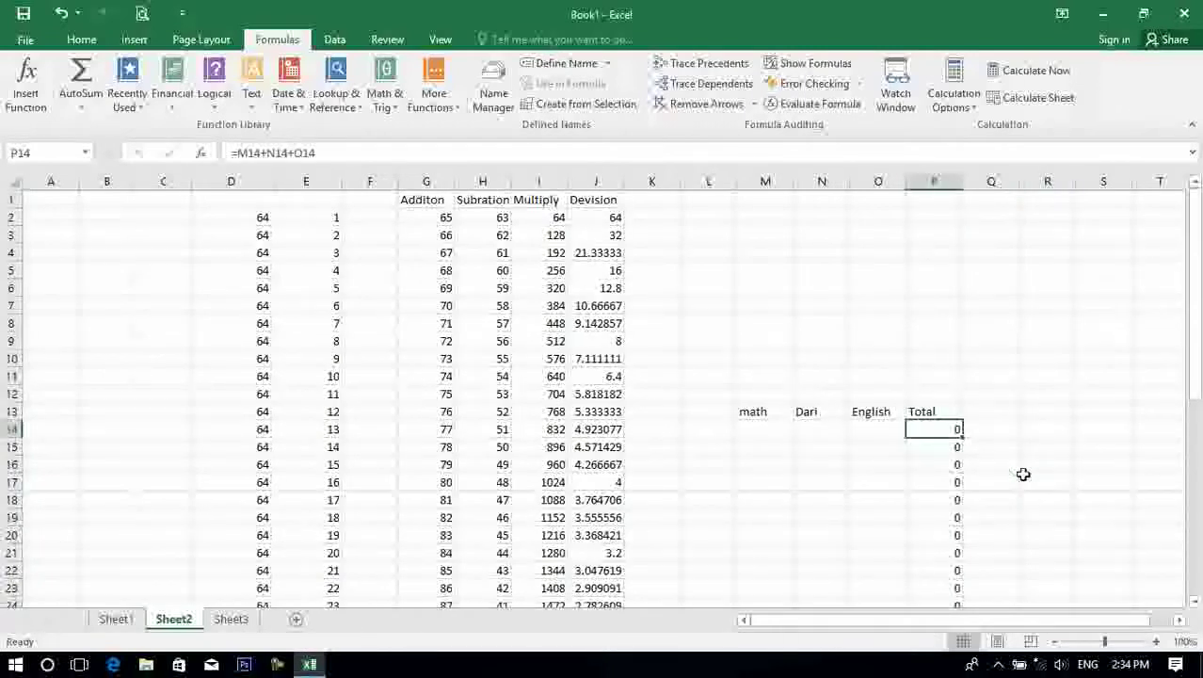
Enter marks 80, 50 and 70 in M14:O14, totalling 200.
click(761, 432)
text(80)
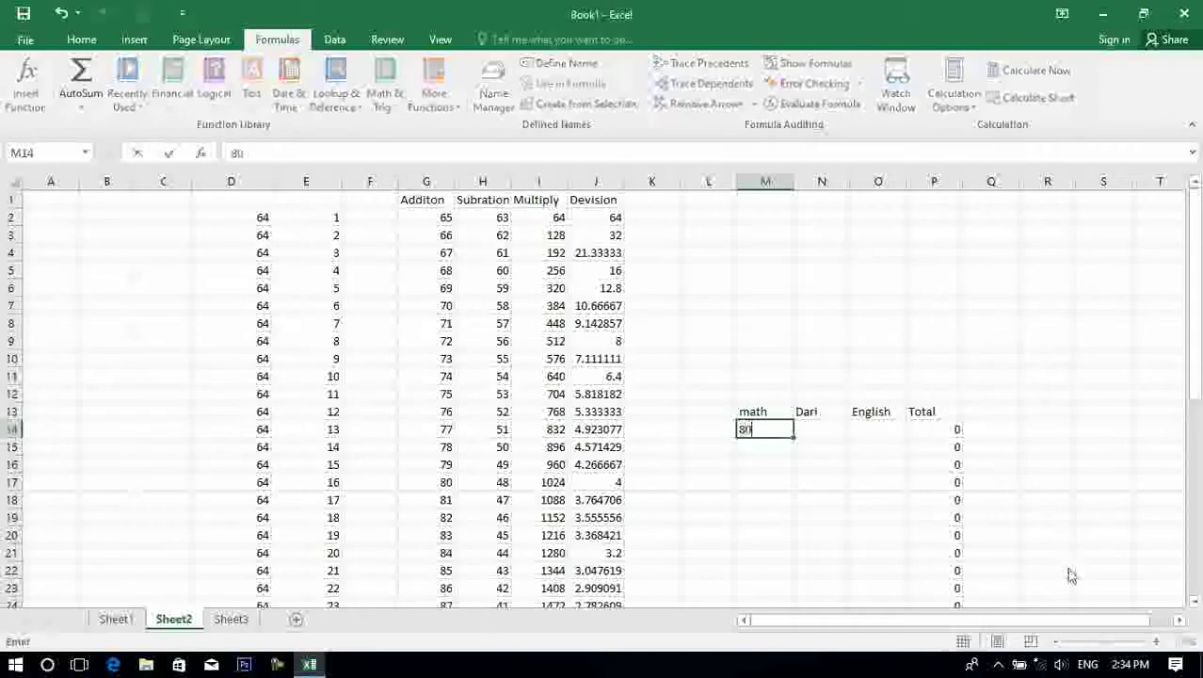
key(Return)
key(Up)
key(Right)
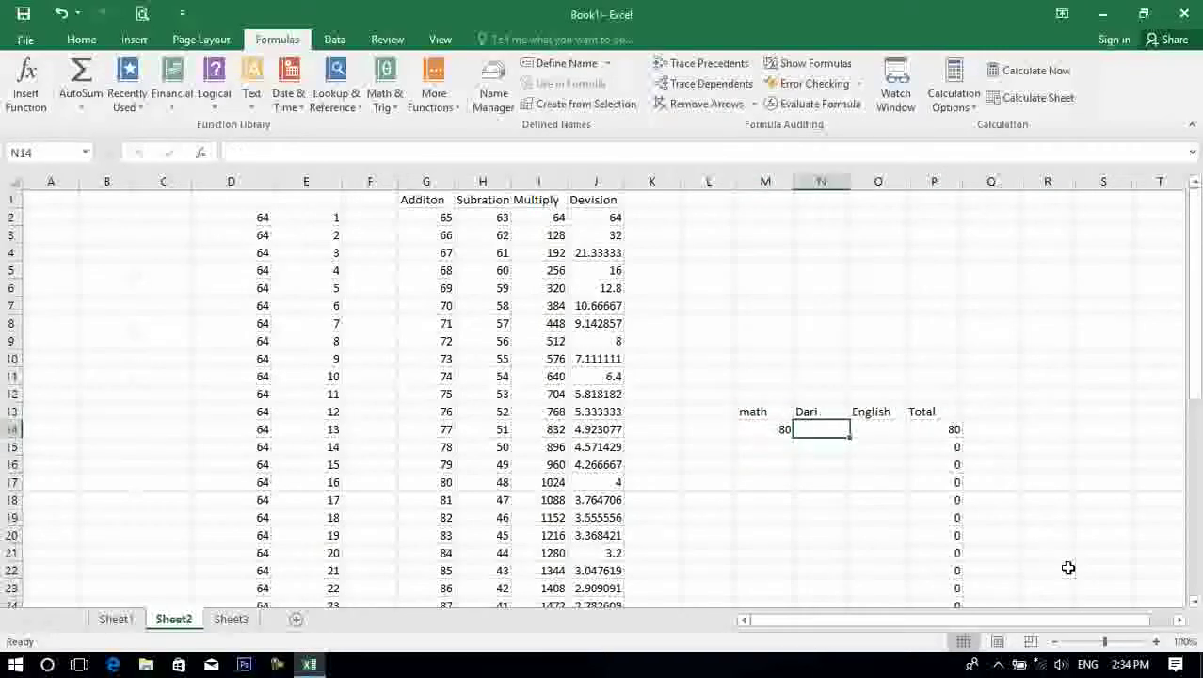
text(50)
key(Right)
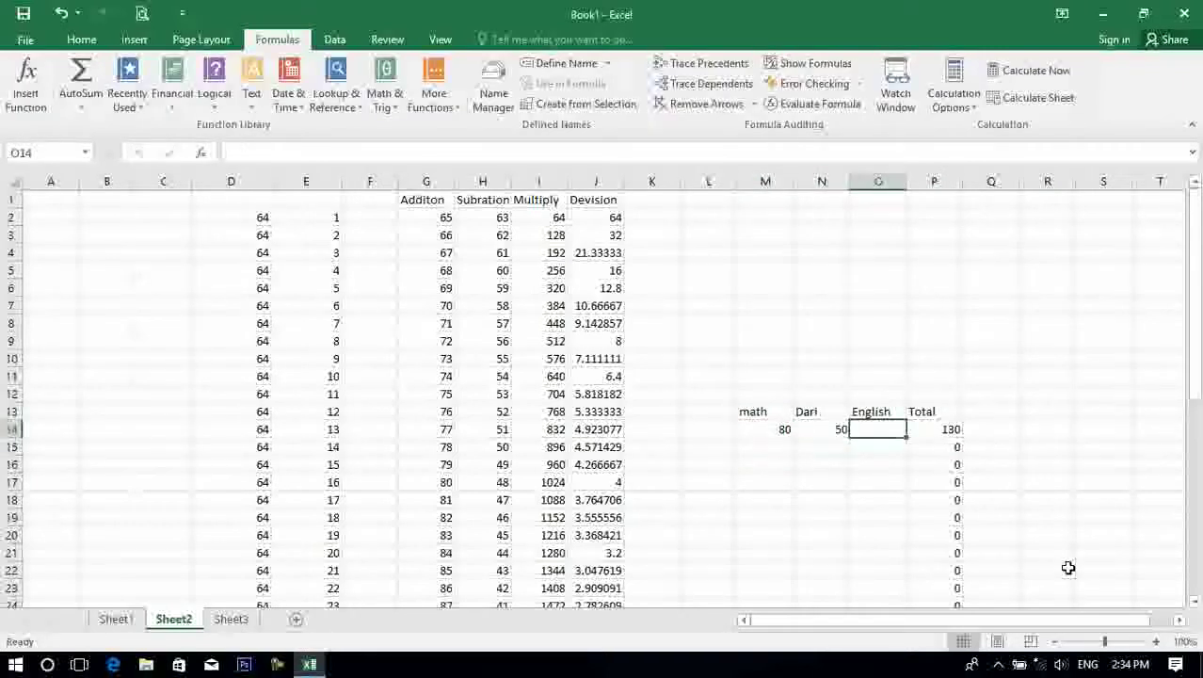
text(70)
key(Return)
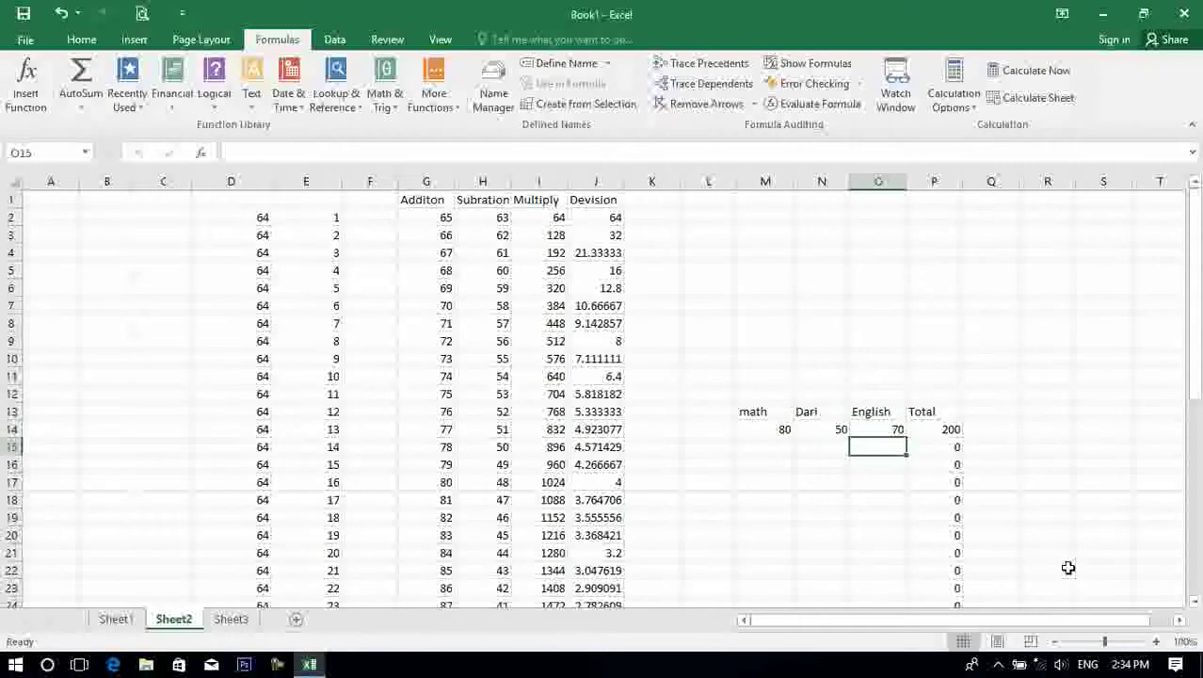
Enter marks 30, 60 and 90 in M18:O18, totalling 180.
key(Down)
key(Down)
key(Down)
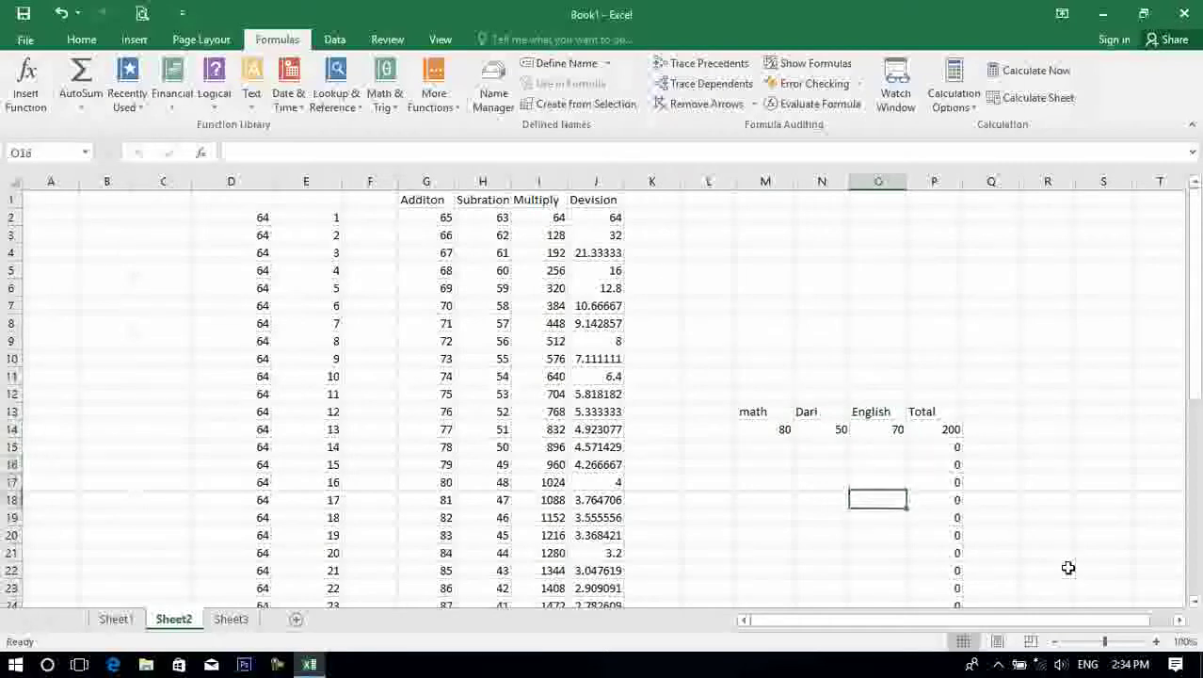
key(Left)
key(Left)
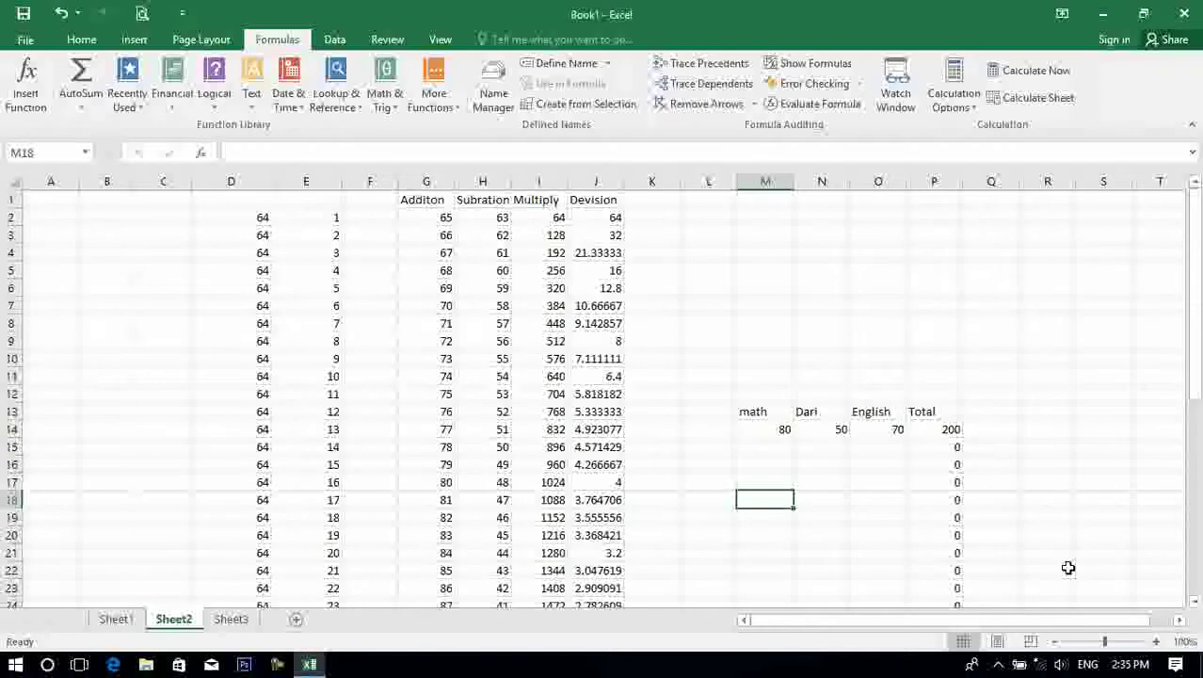
text(30)
key(Right)
text(60)
key(Right)
text(90)
key(Return)
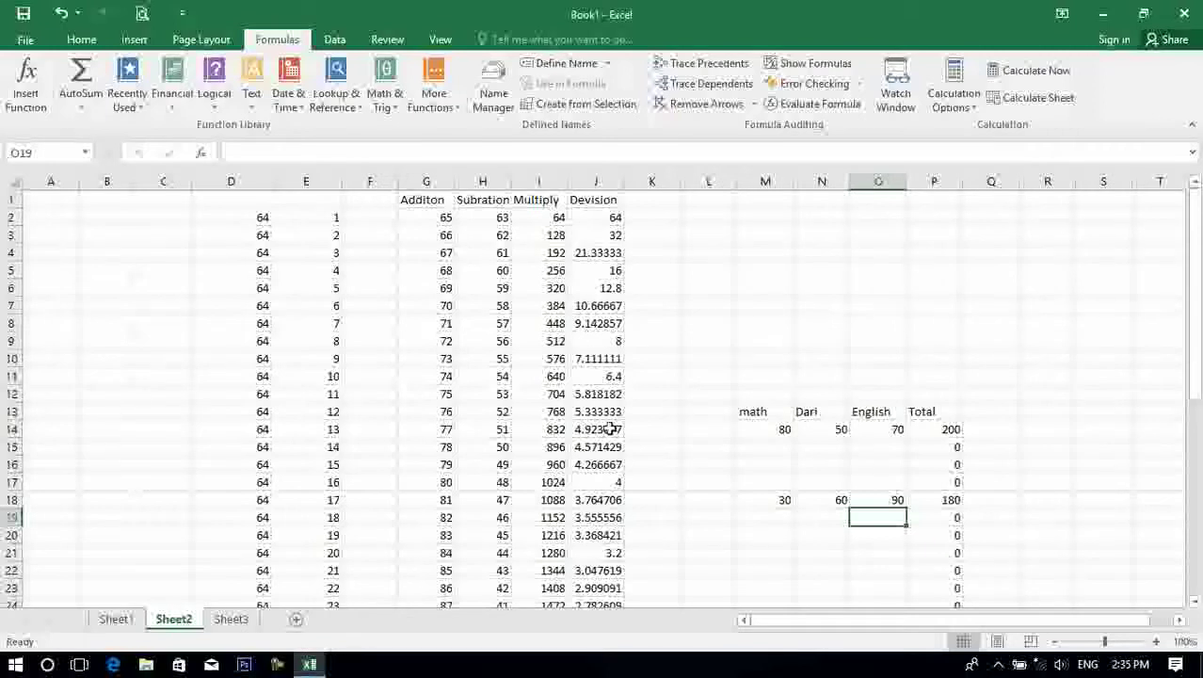
Select all the old tables on Sheet2 (C1:Q50) and delete them.
drag(189, 194, 1018, 650)
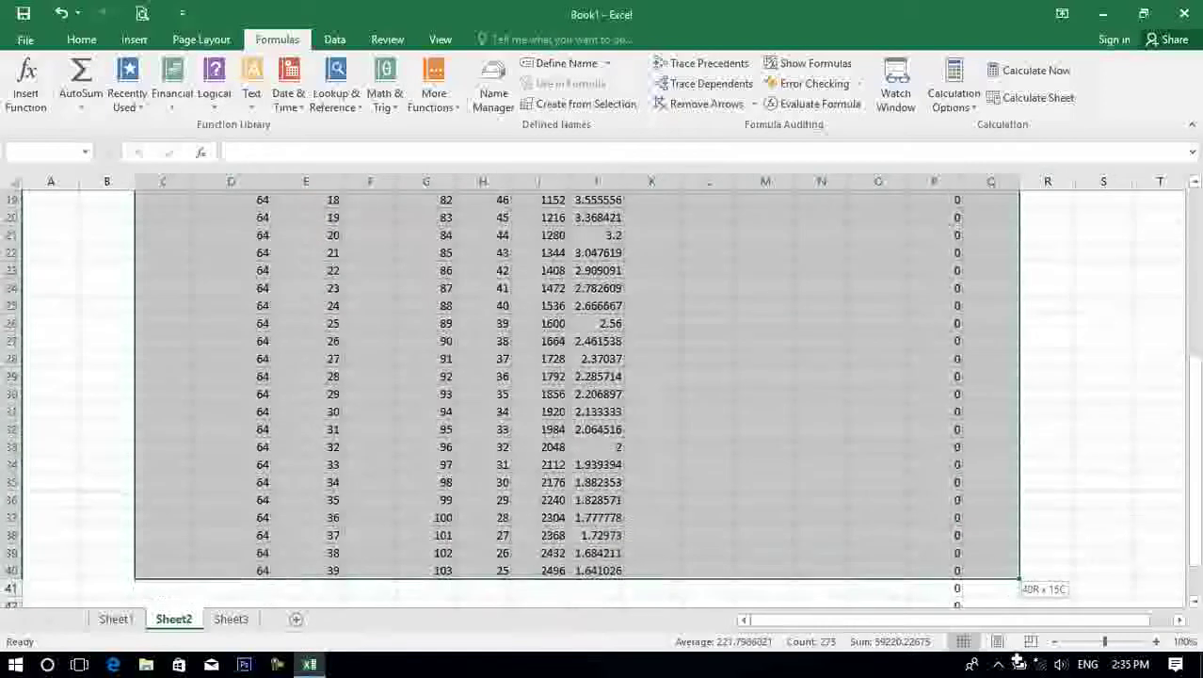
drag(1018, 650, 1018, 576)
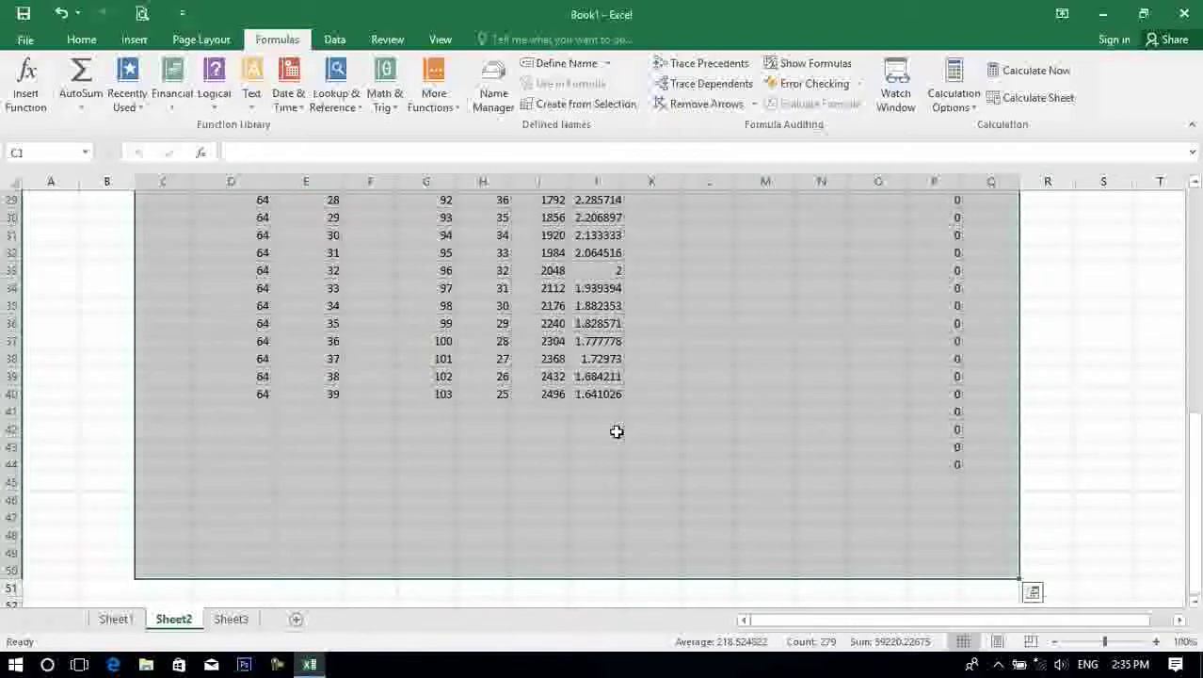
key(Delete)
scroll(616, 431, up, 9)
Enter 56 and 67 in C2:C3 and fill the series down to 243 in C19.
click(657, 356)
click(191, 213)
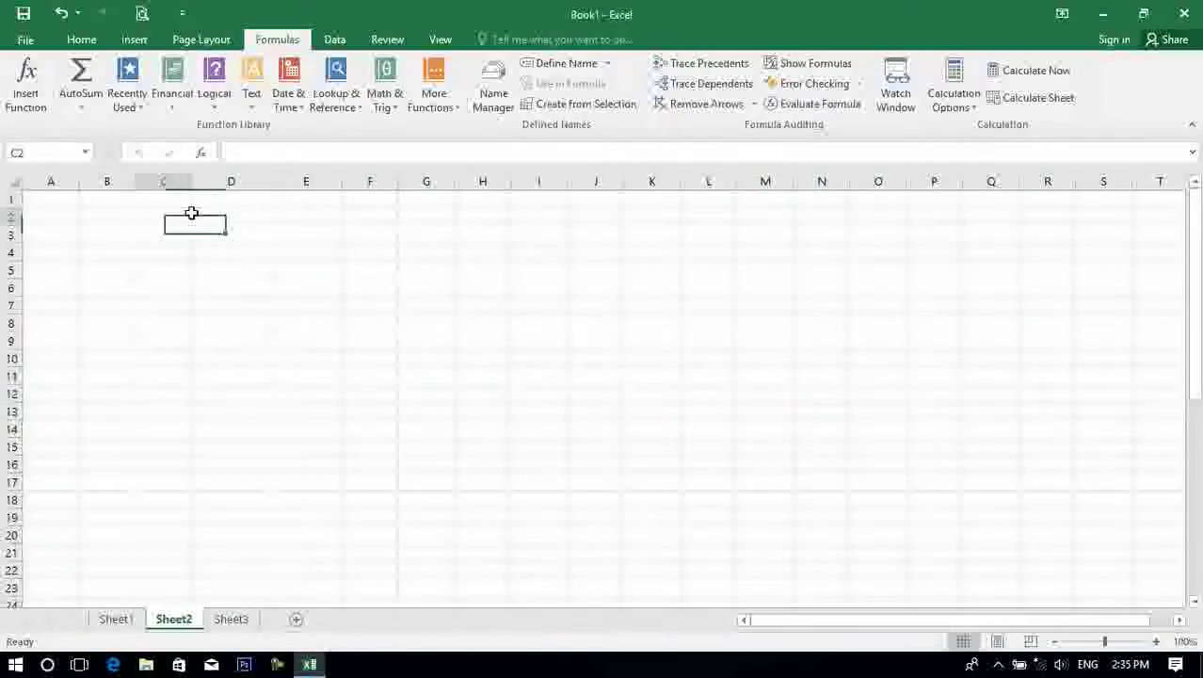
text(56)
key(Return)
text(67)
key(Return)
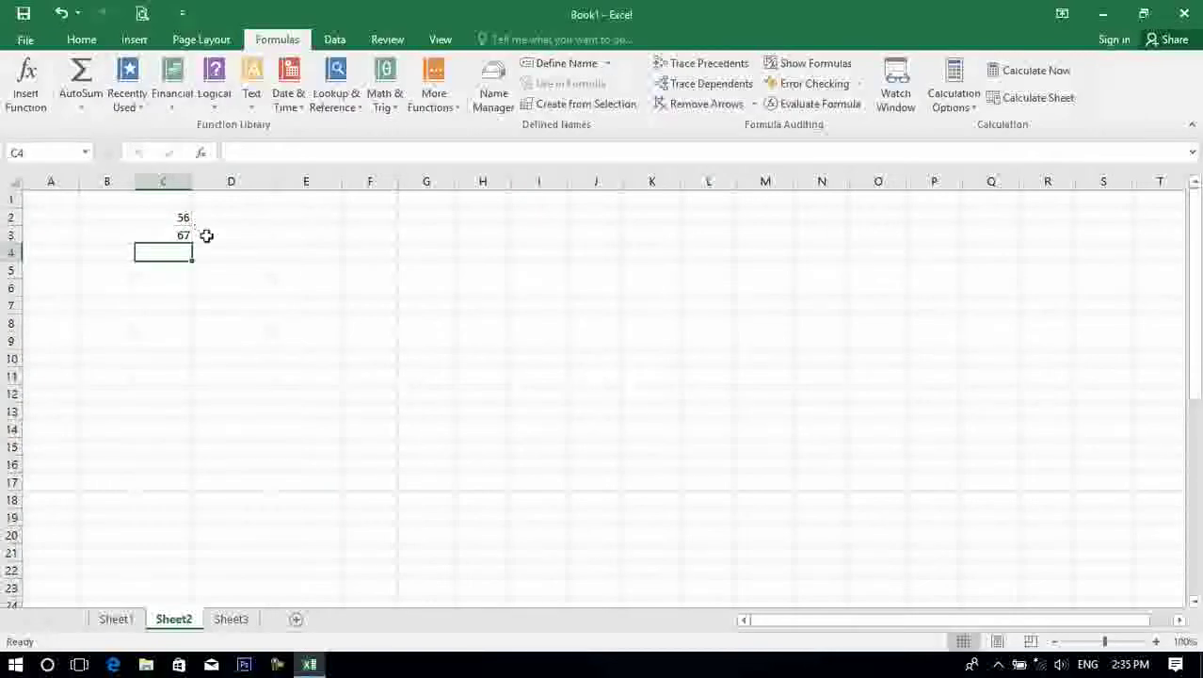
drag(177, 218, 252, 518)
Type lists of numbers into columns D, E and F starting at row 2.
click(252, 215)
text(3 34 32 4 324 23 4 234 3 423 4 23 423 4 23 423 4 23 4)
click(309, 216)
text(423 423 42 34 23 423 4 234 2 34 23 423 4 23 423 4 234)
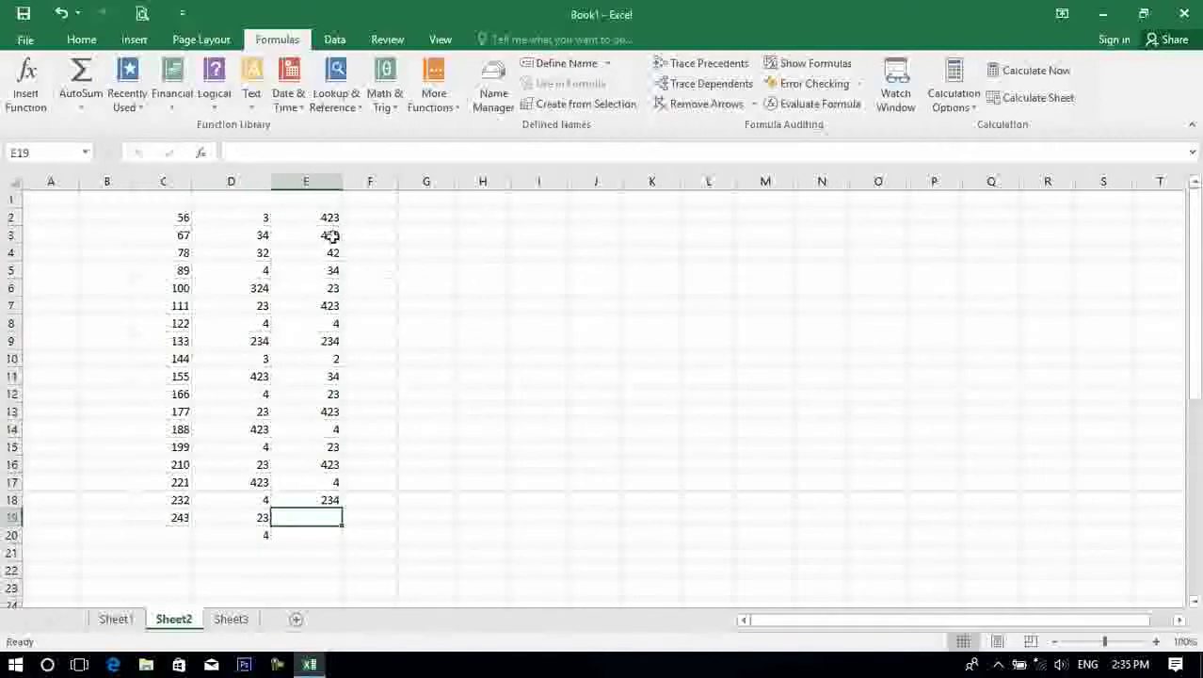
click(372, 217)
text(23423 42 34 23 42 34 23 42 34 2 4 23 42 4 23  234 23 4)
click(481, 225)
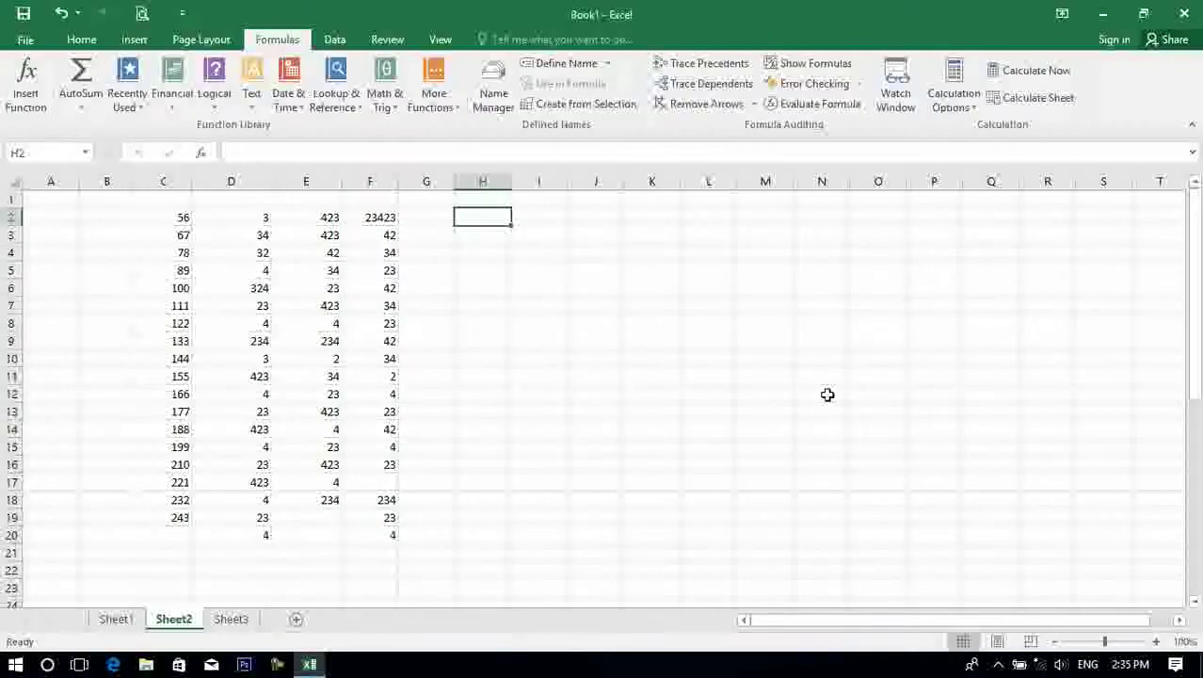
Enter the formula =C2*D2+E2/F2 in H2.
text(=)
click(170, 216)
text(*)
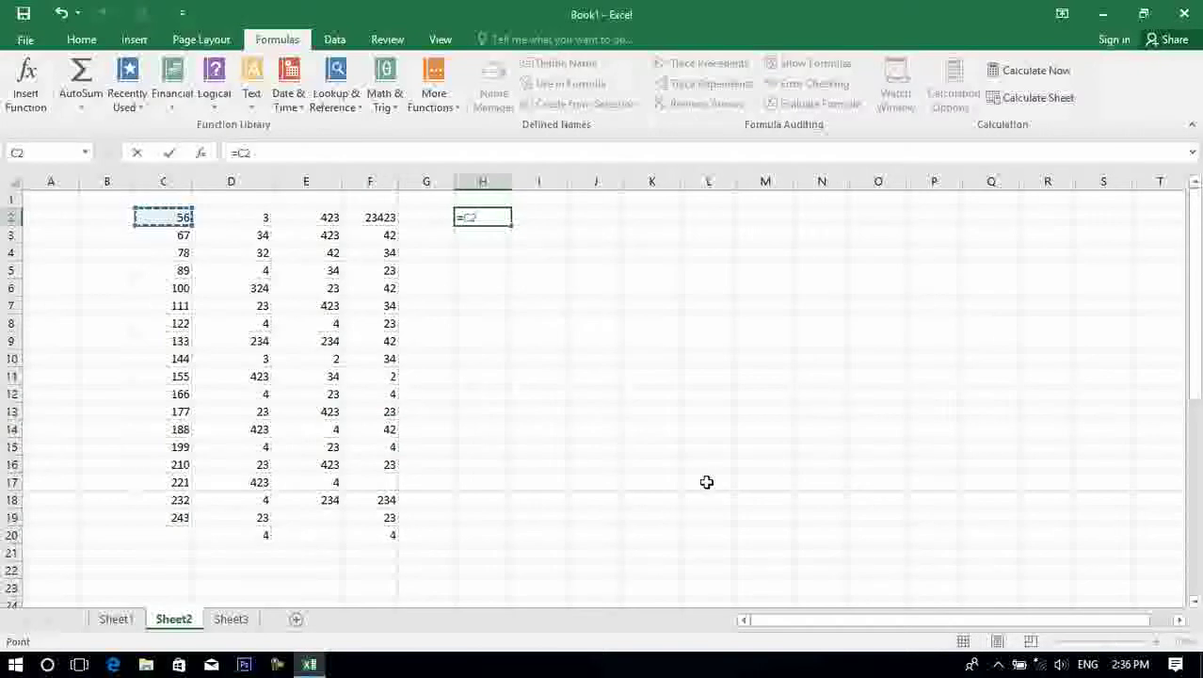
click(268, 226)
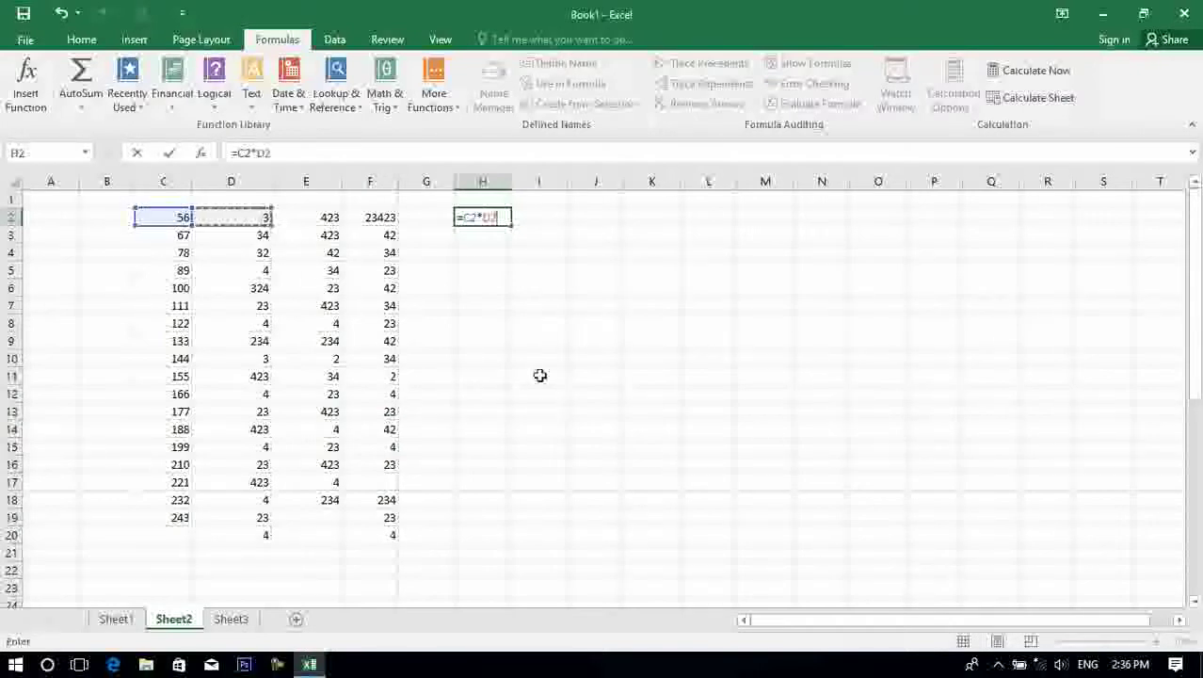
text(+)
click(323, 213)
text(/)
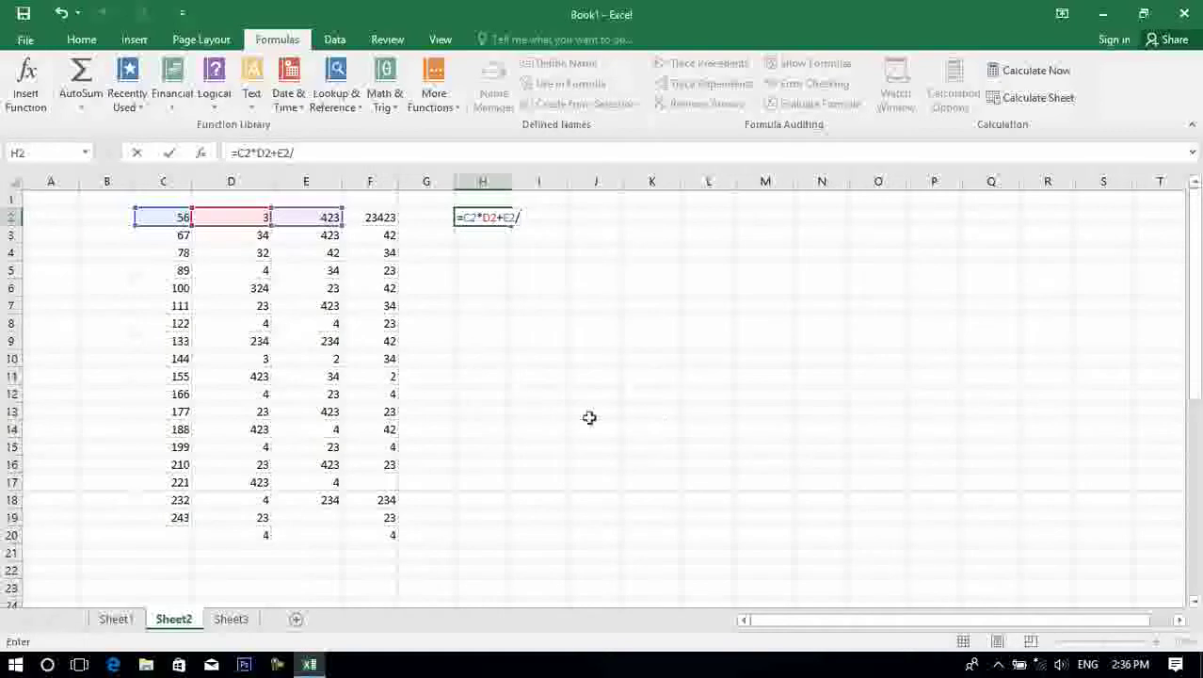
click(374, 213)
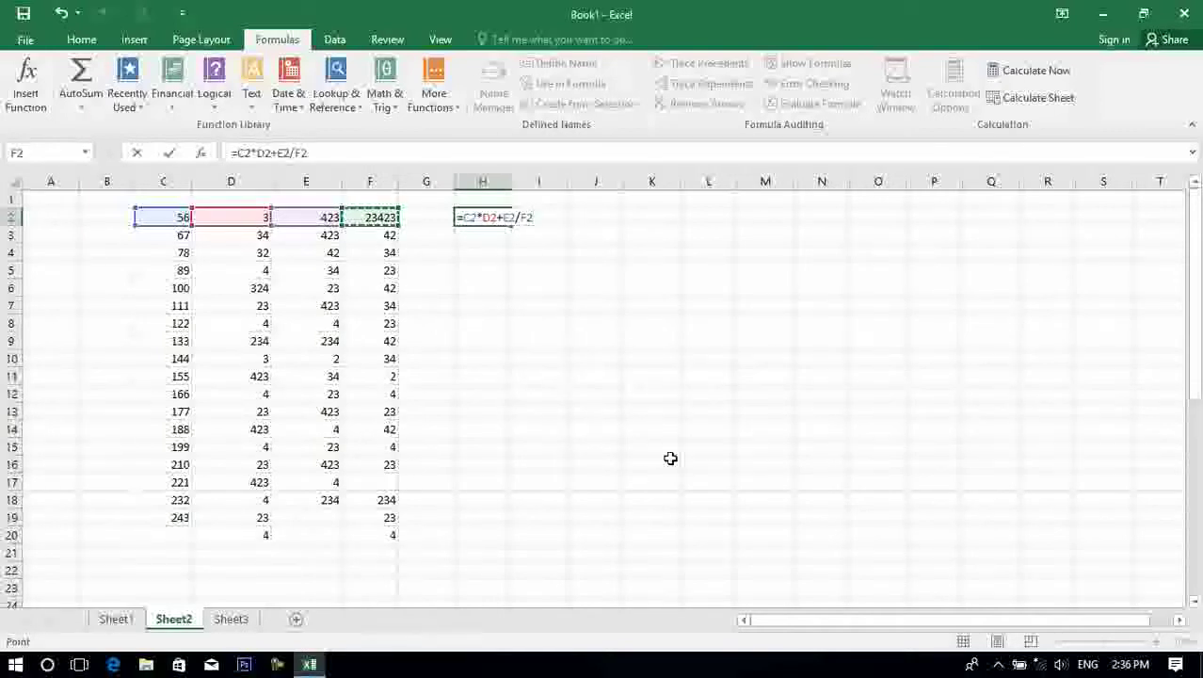
key(Return)
Change F2 to 23 so H2 returns 186.3913.
key(Return)
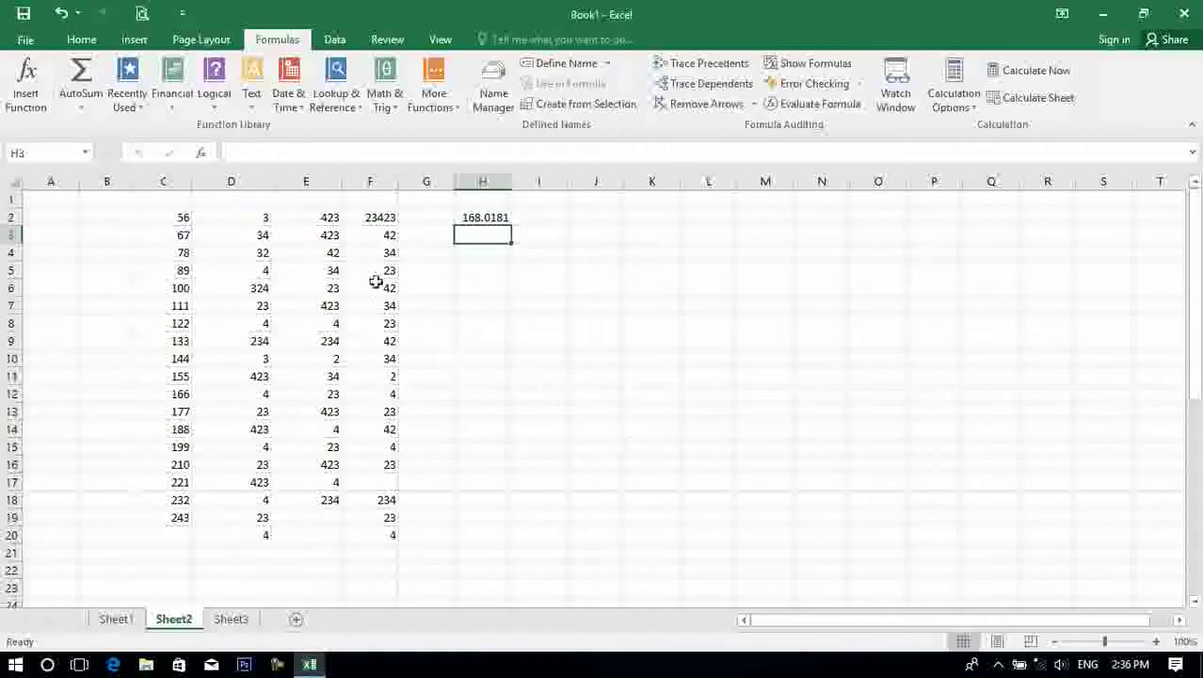
click(373, 216)
text(23)
key(Return)
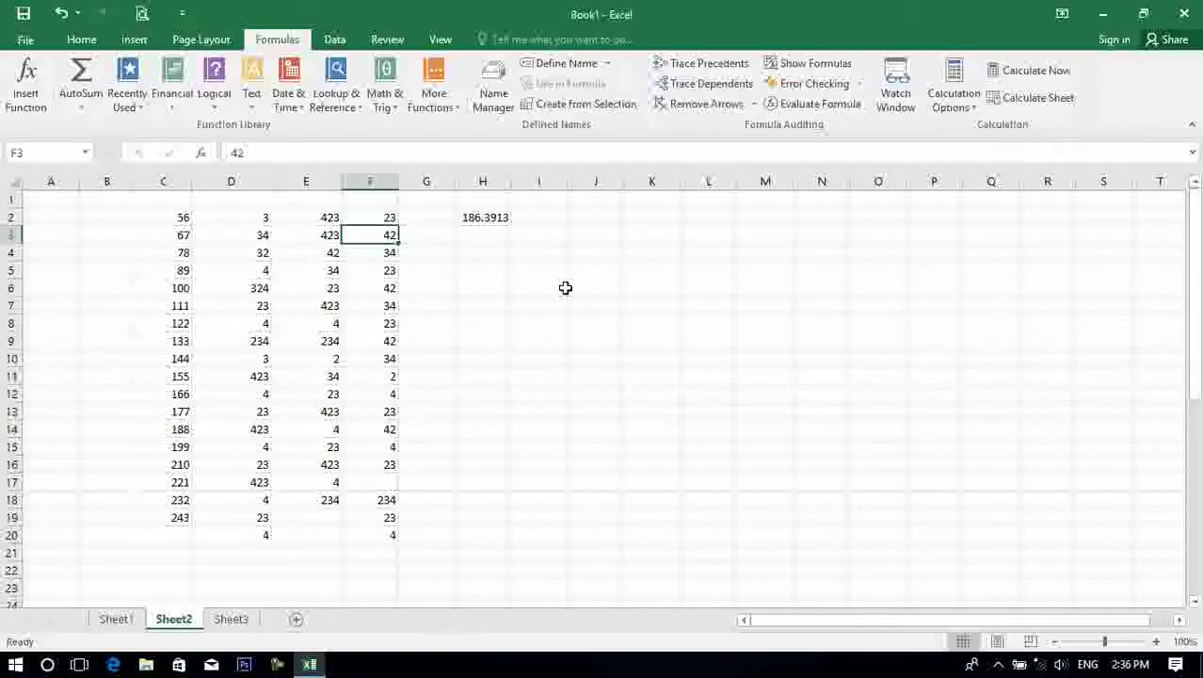
click(482, 217)
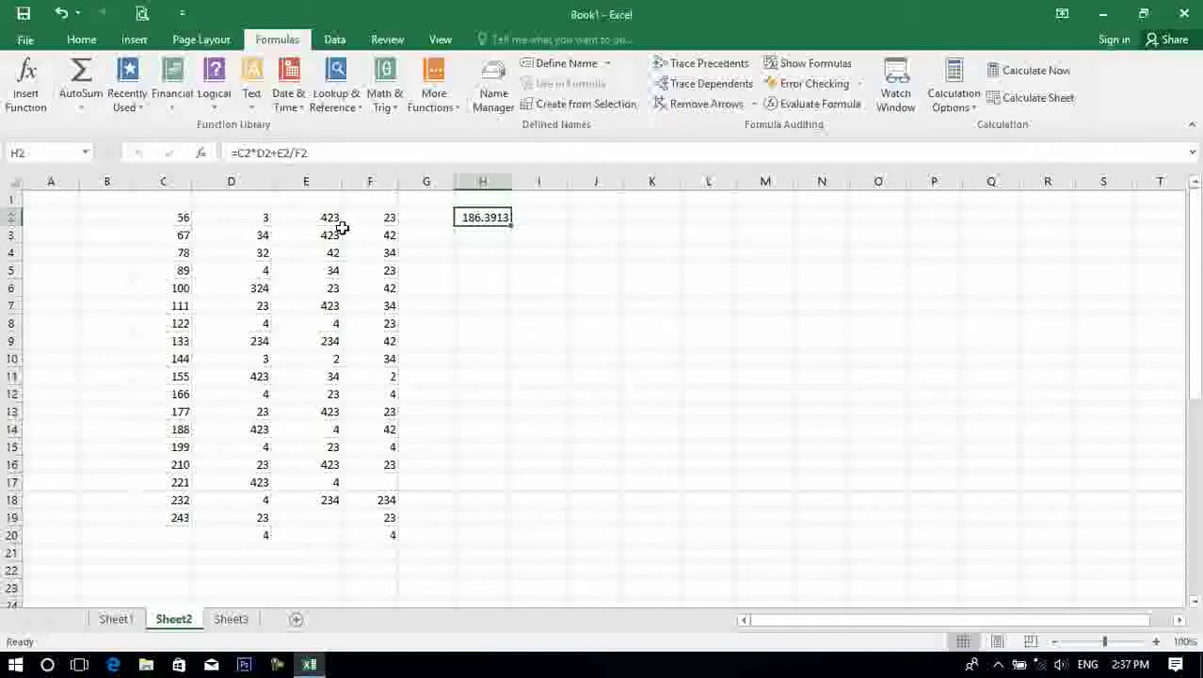
click(596, 235)
click(494, 221)
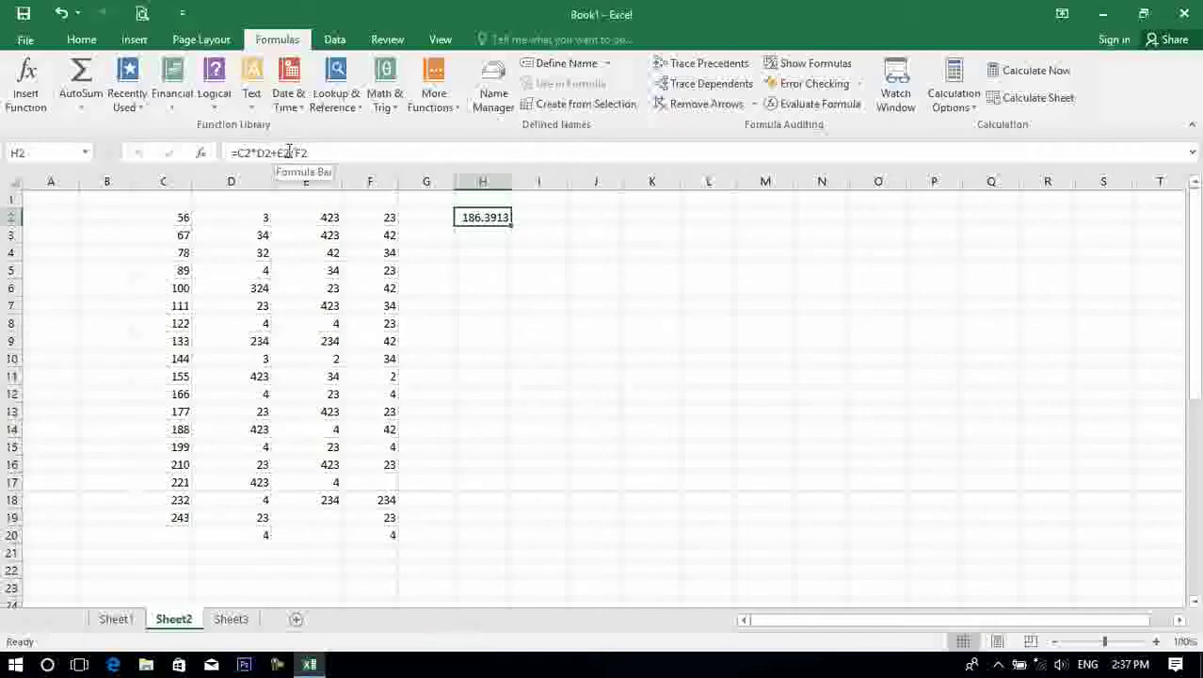
click(282, 153)
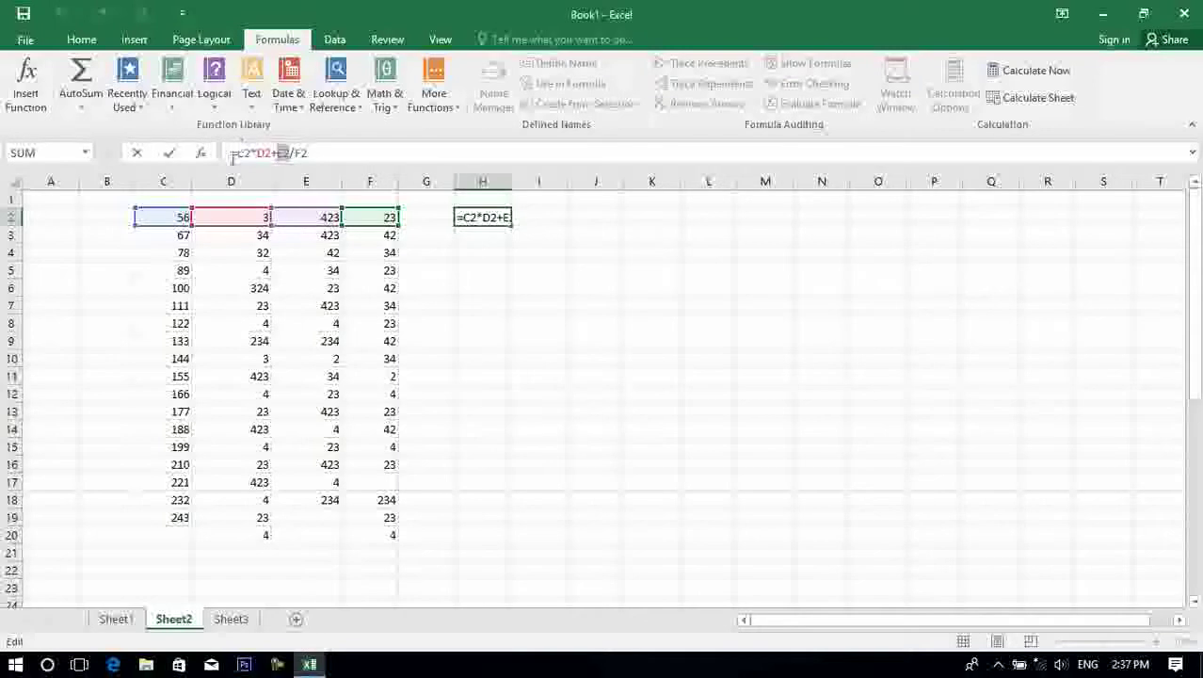
click(595, 270)
key(ctrl+Return)
click(499, 252)
Drag H2's formula down to H20, giving per-row results with #DIV/0! in H17.
click(490, 220)
drag(511, 226, 582, 538)
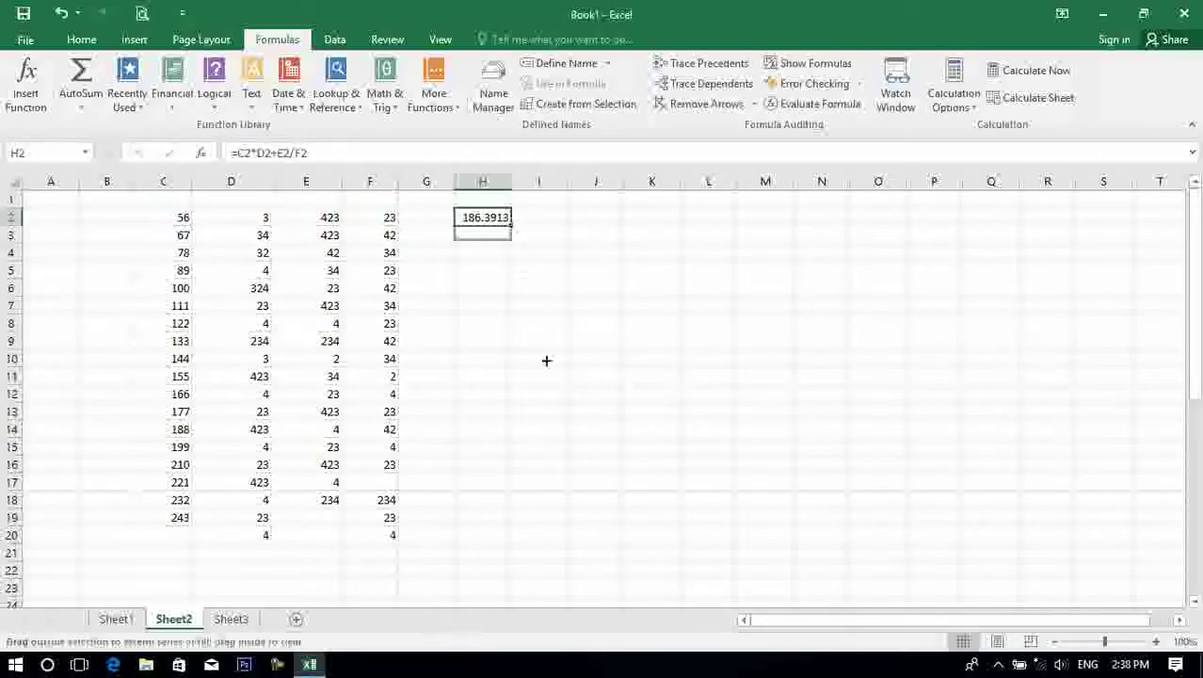
click(643, 391)
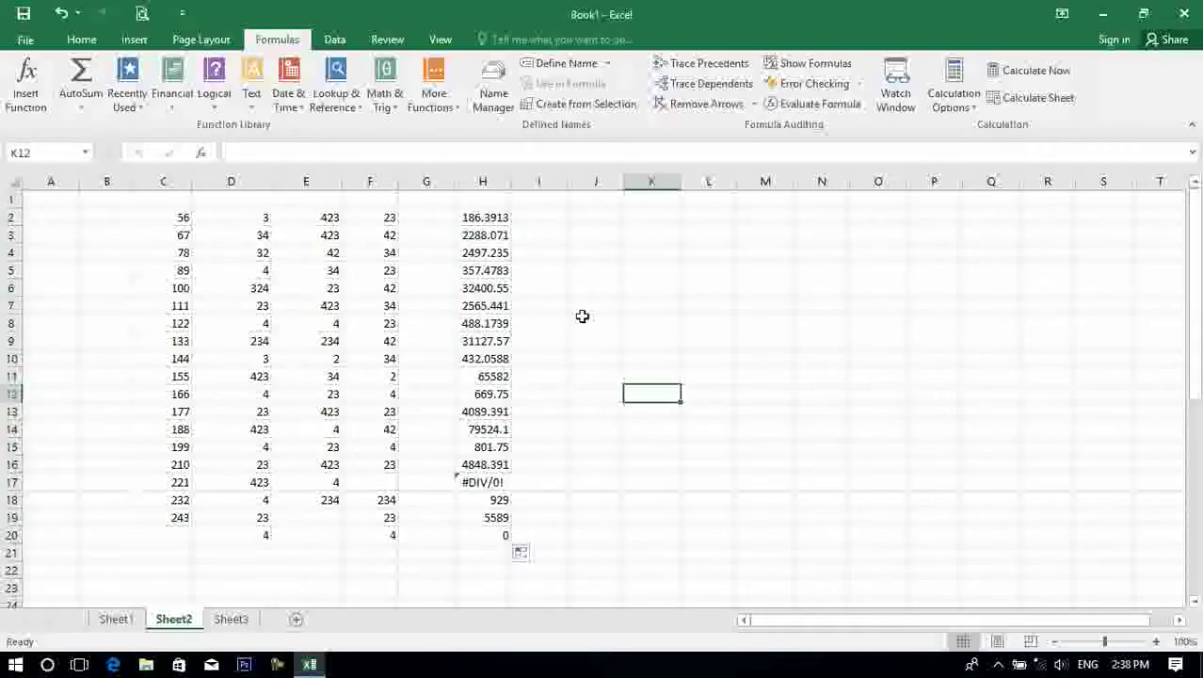
click(551, 289)
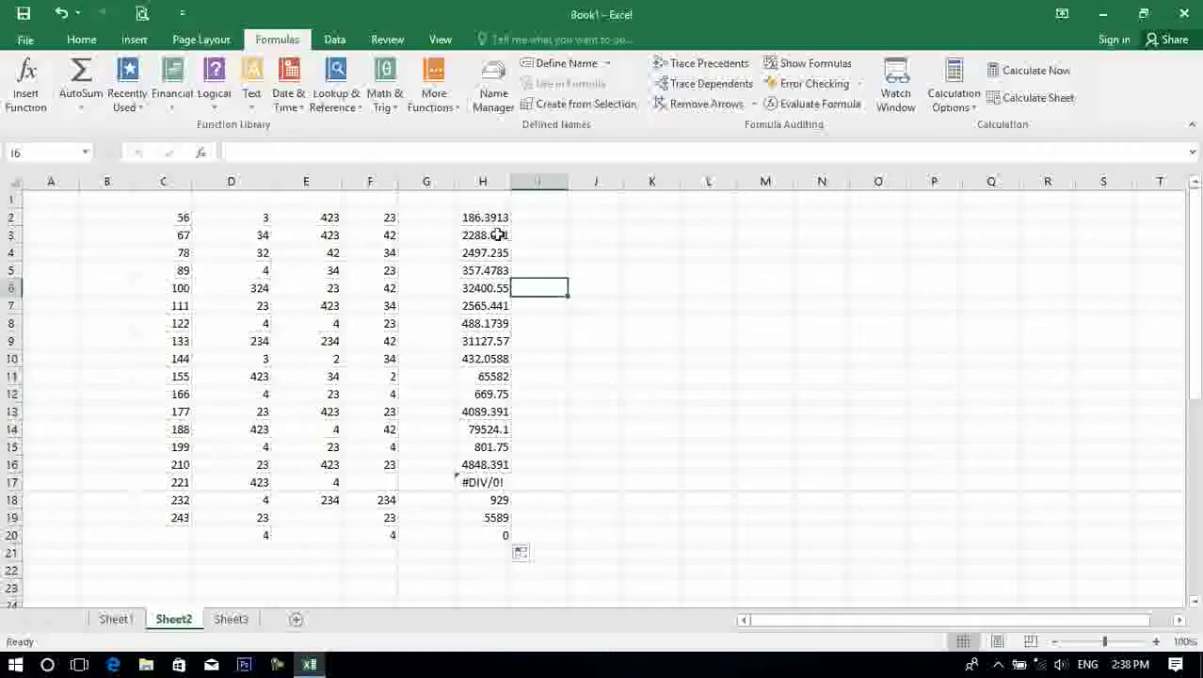
click(492, 232)
click(489, 222)
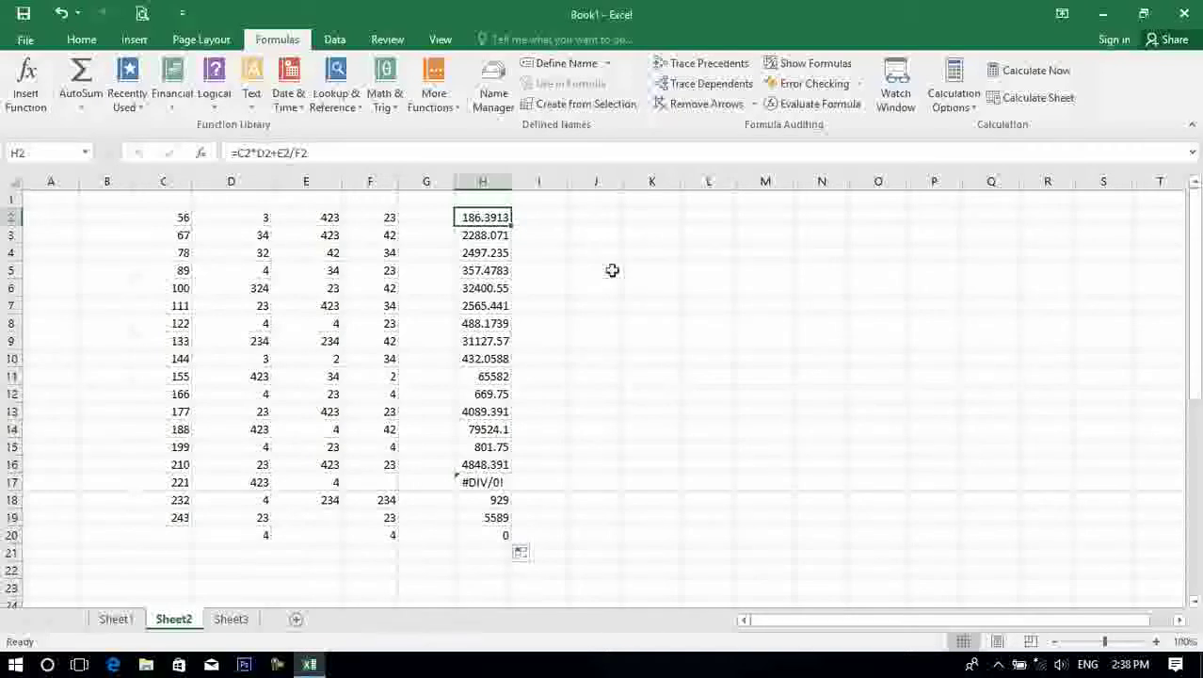
Clear the column H results from H16 through H20.
click(612, 439)
drag(451, 460, 562, 547)
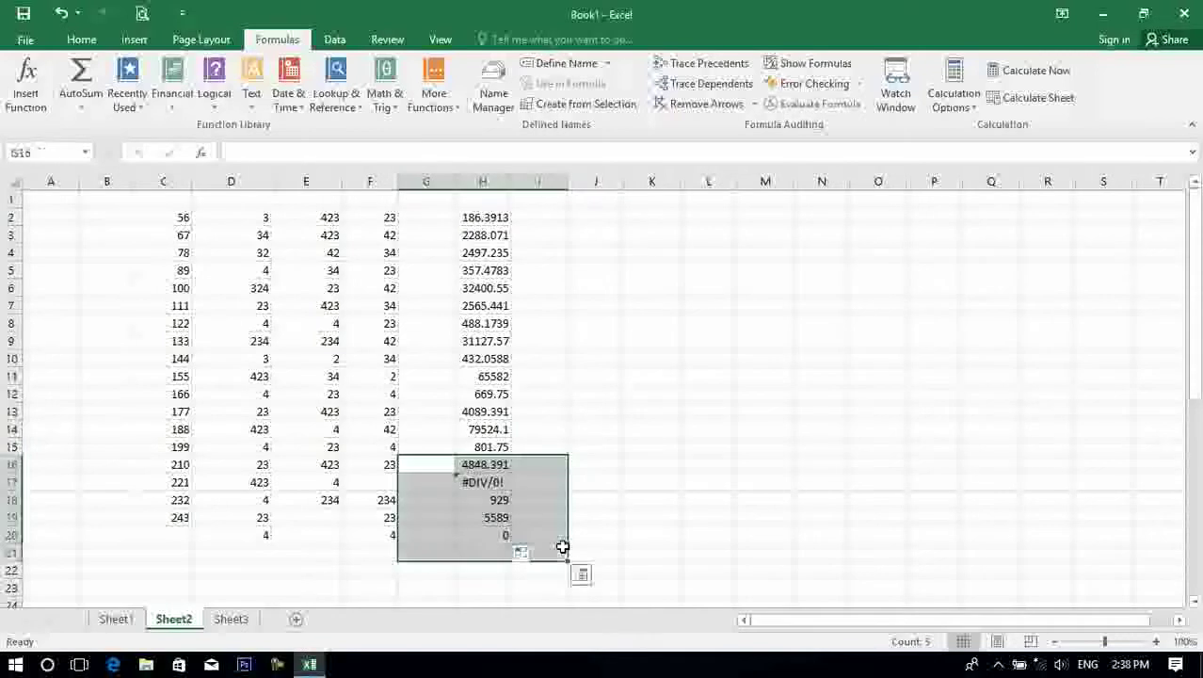
key(Delete)
click(671, 394)
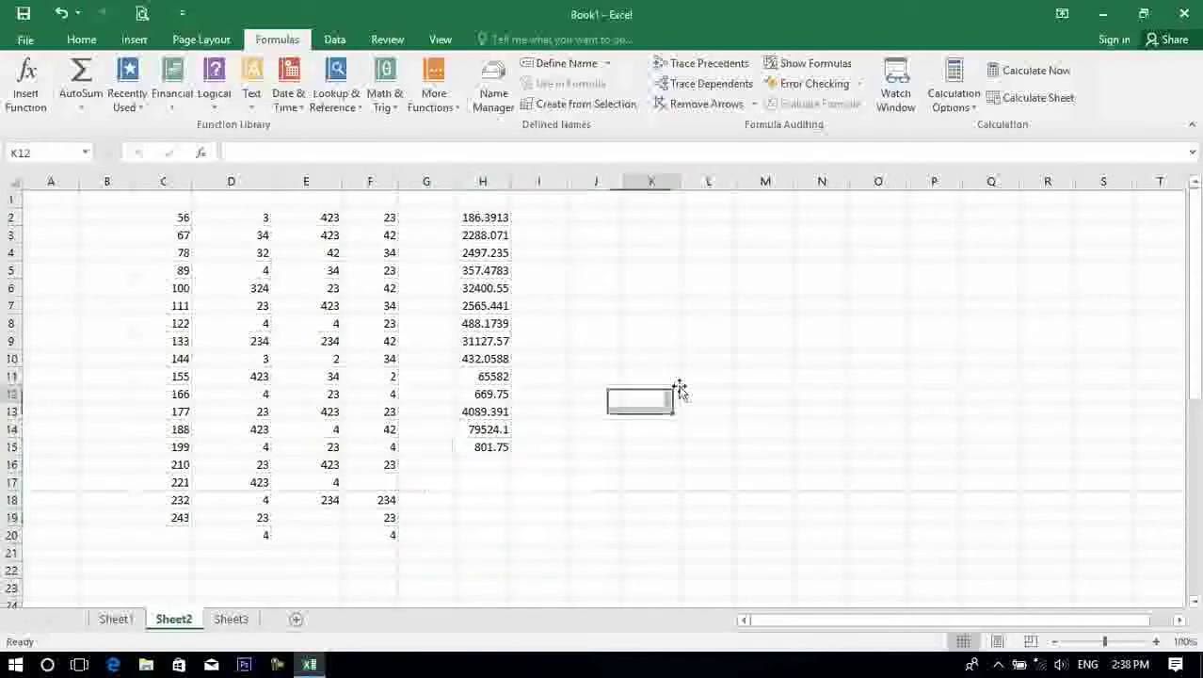
Clear the incomplete number rows 17 to 21, leaving data through row 16.
drag(149, 482, 466, 551)
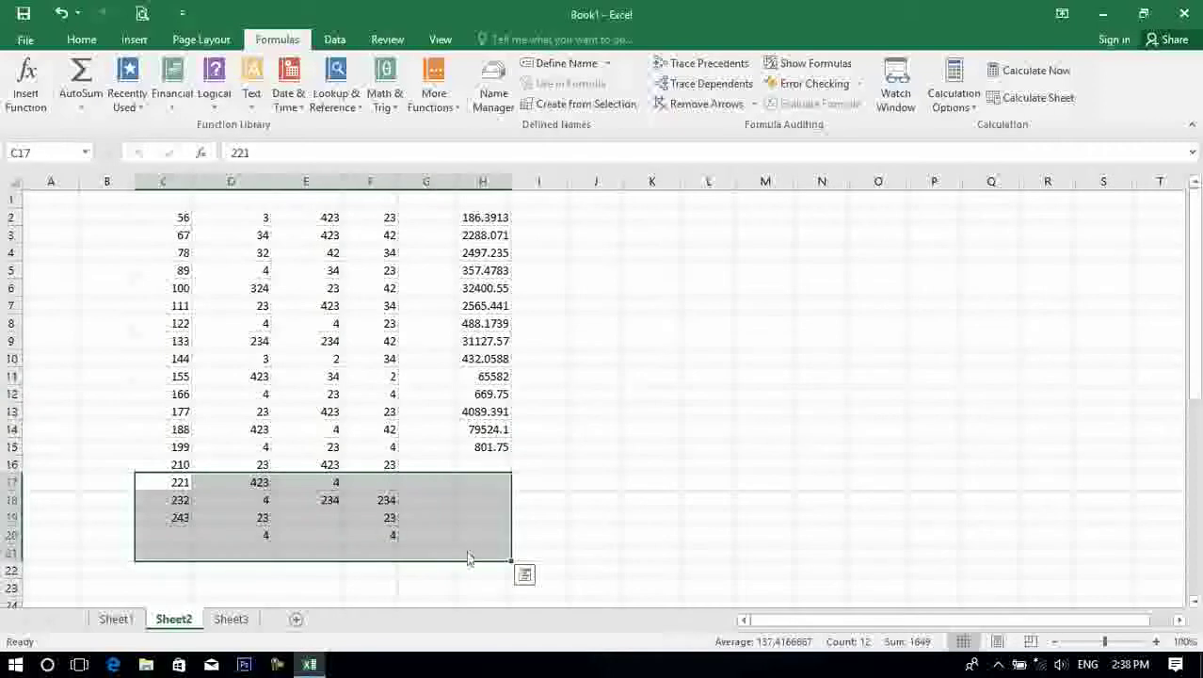
key(Delete)
click(684, 357)
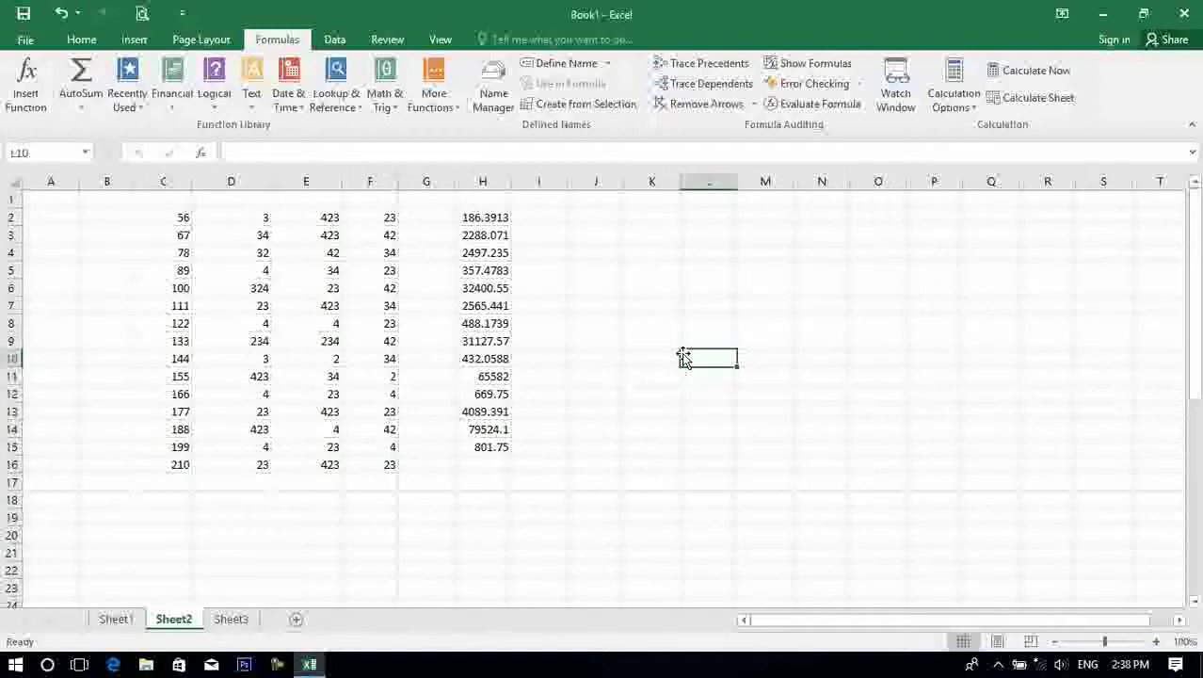
click(539, 323)
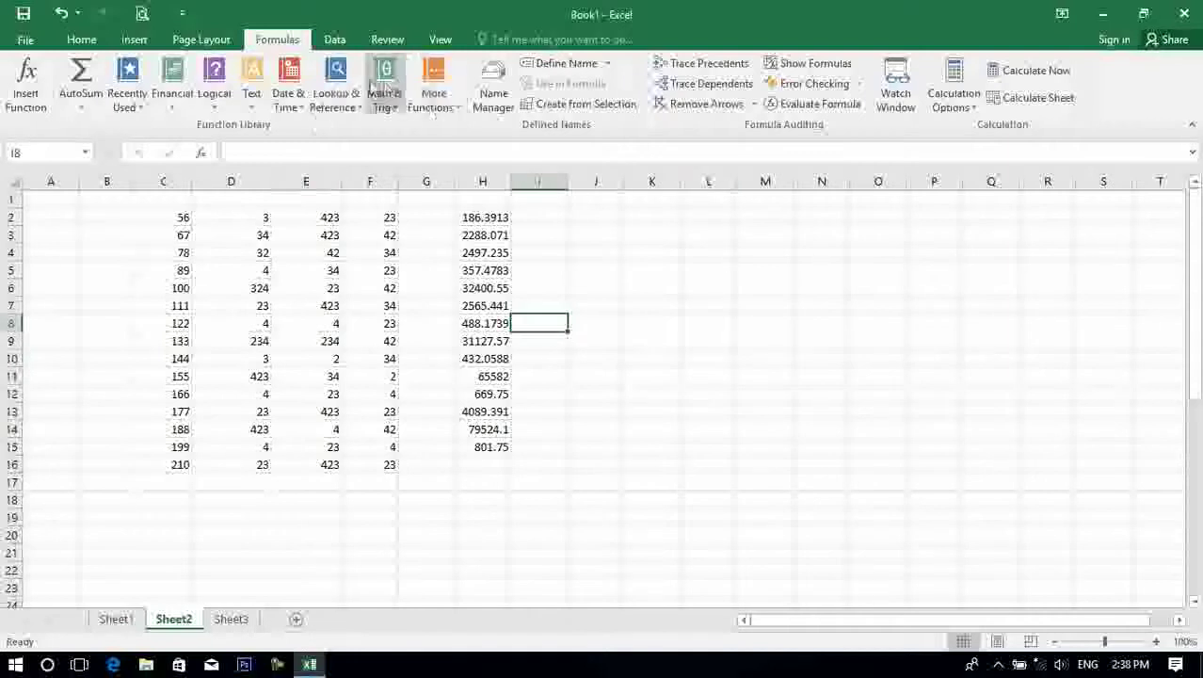
click(82, 41)
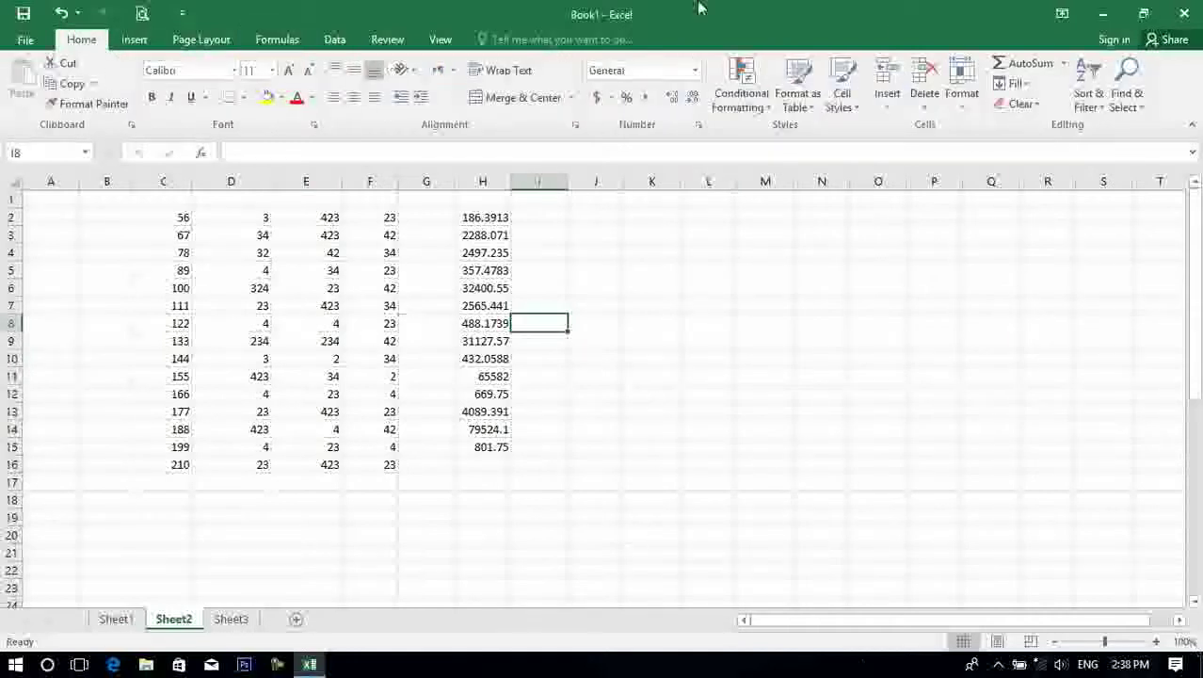
Copy the H2:H15 formulas to J2:J15, producing results from 9729 down to 92.
drag(106, 217, 649, 497)
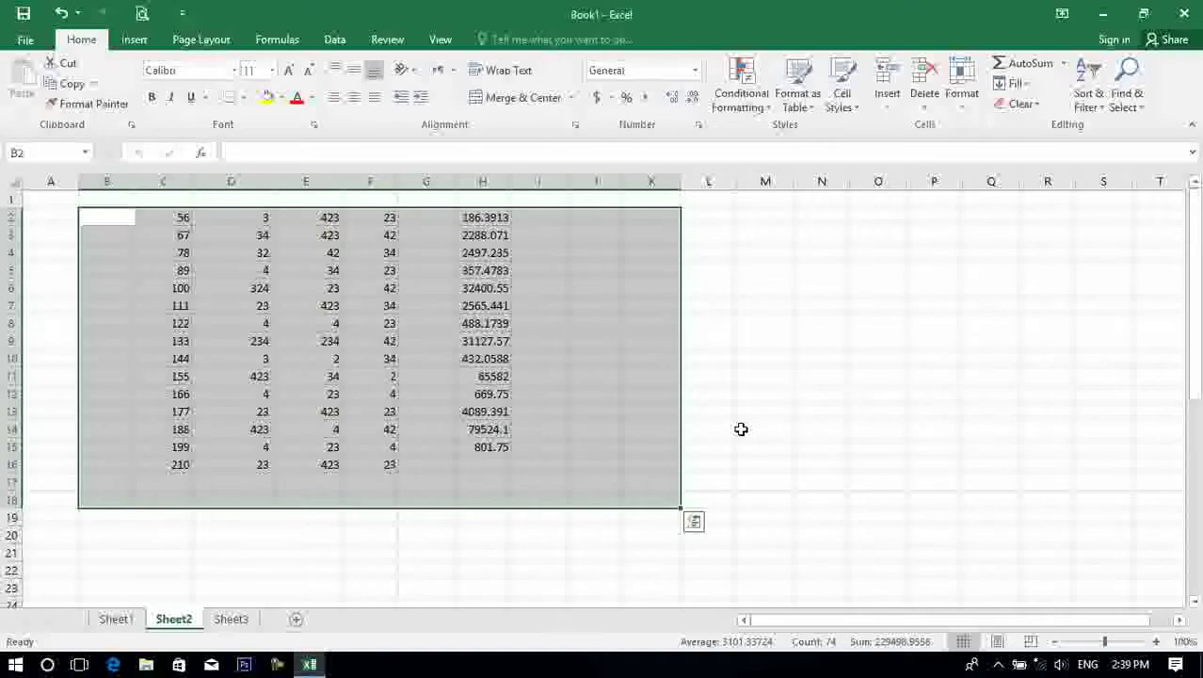
click(787, 365)
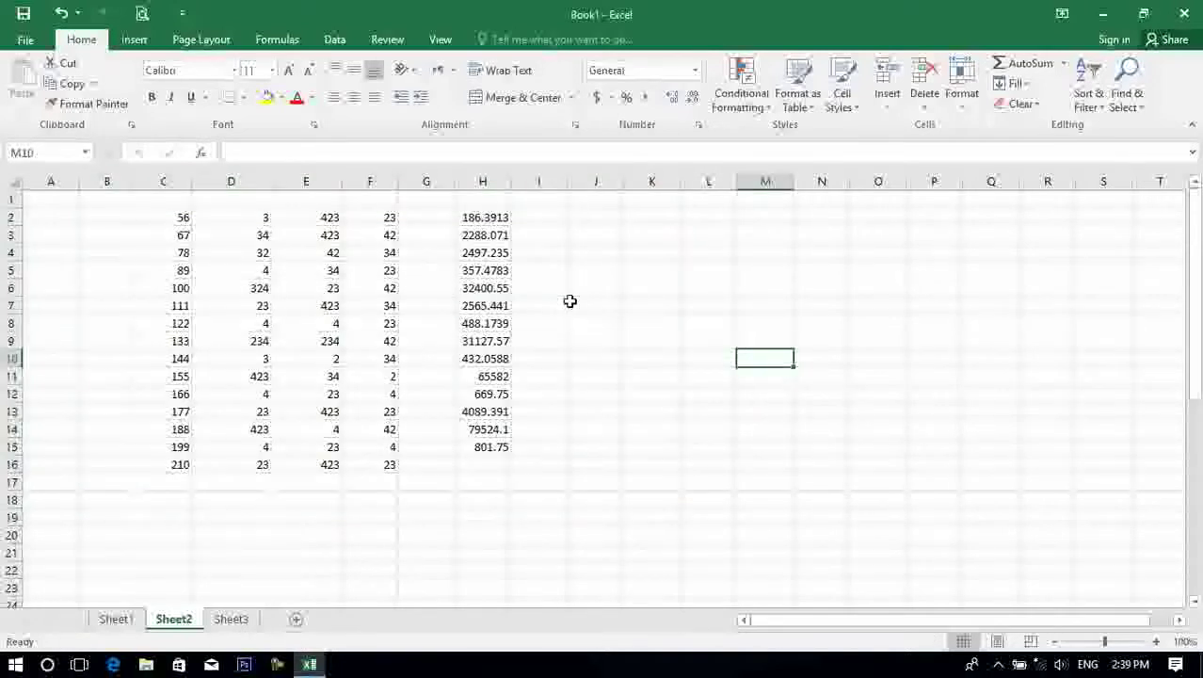
drag(486, 218, 491, 442)
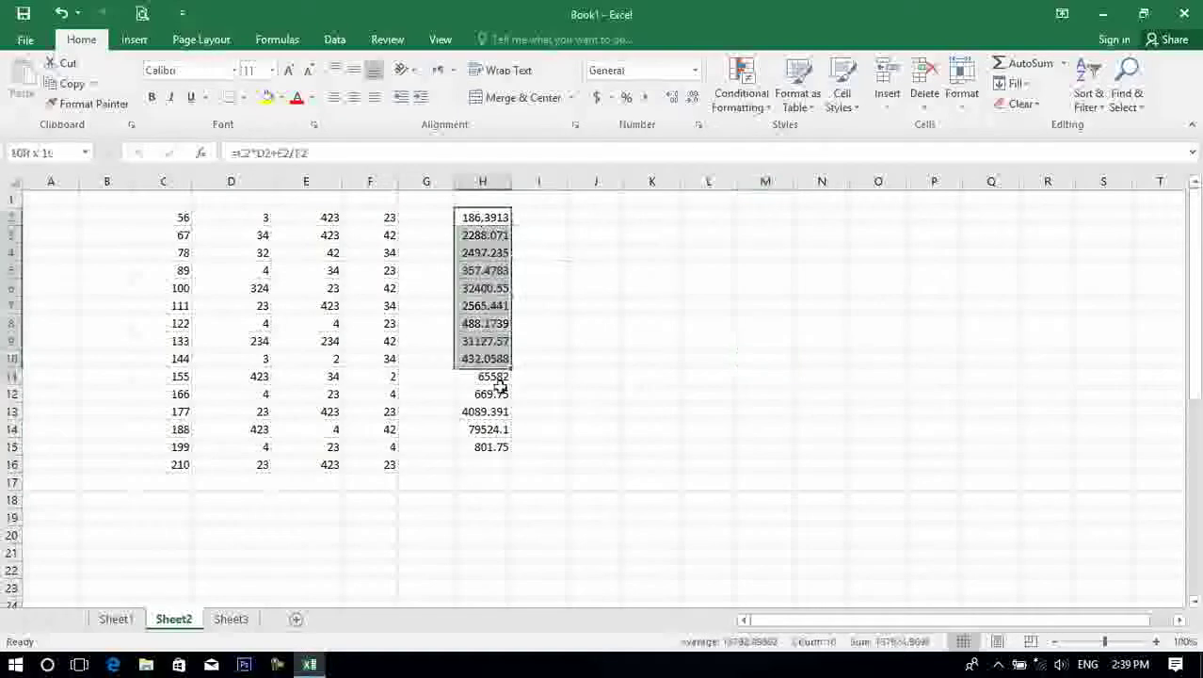
key(ctrl+c)
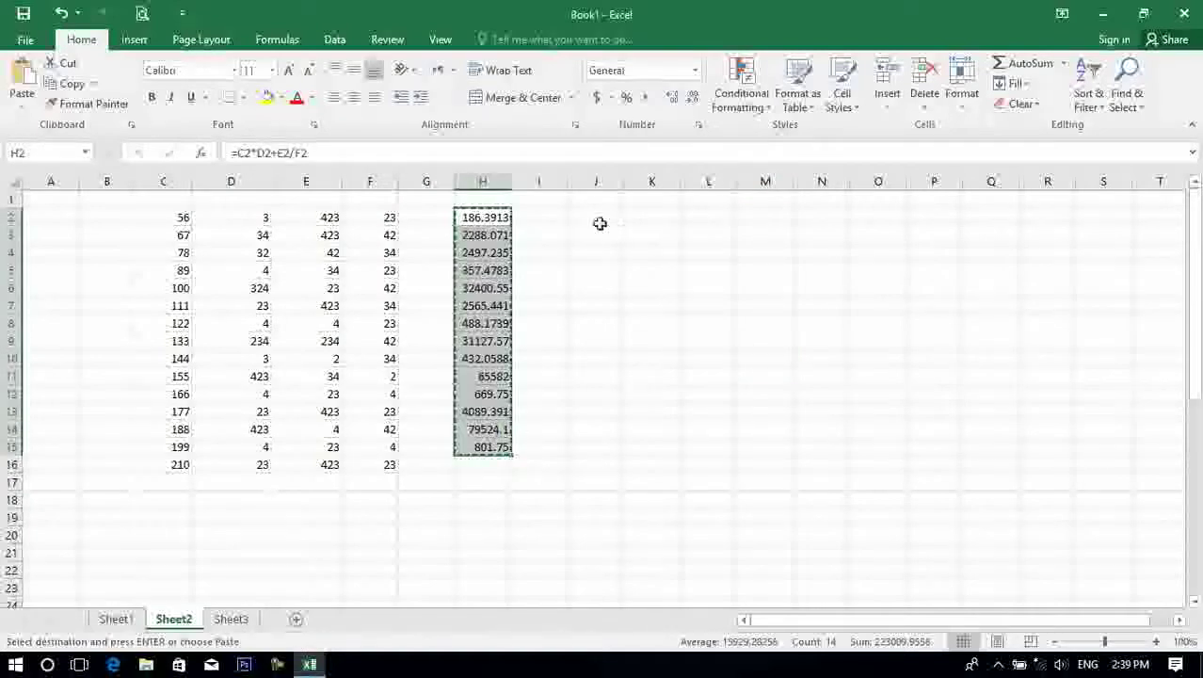
click(593, 224)
key(ctrl+v)
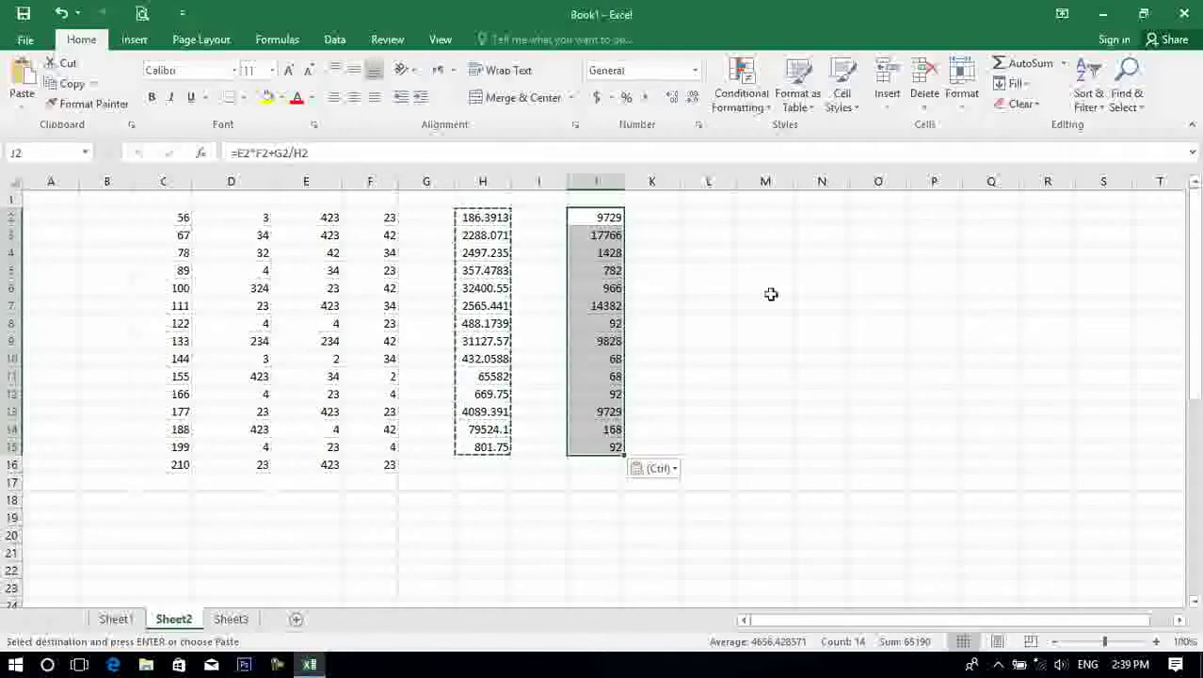
click(817, 288)
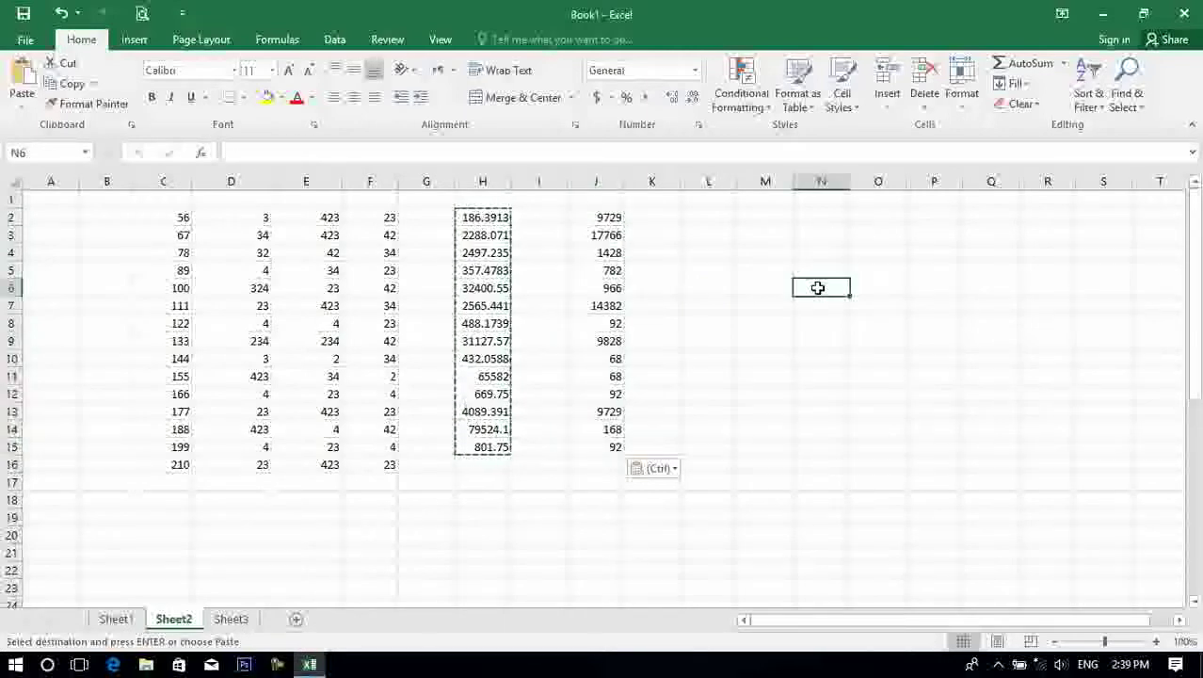
key(Escape)
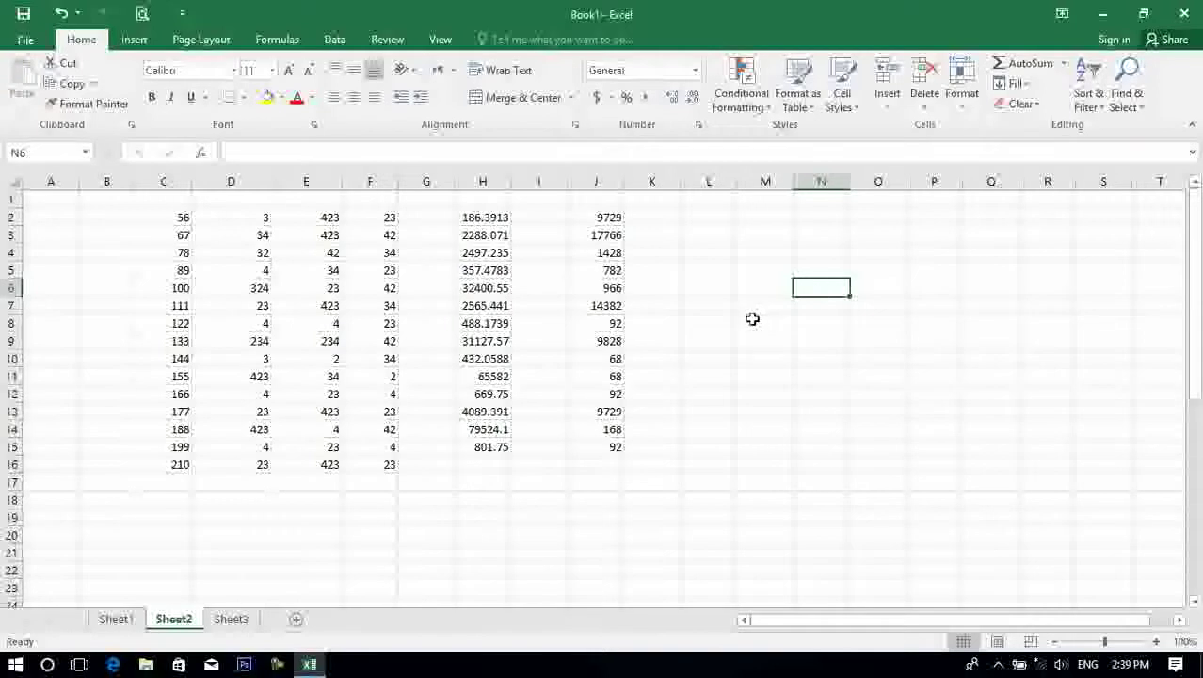
Ctrl-drag the J2:J15 formulas into L2:L15, redoing the copy after an undo.
mouse_move(179, 219)
mouse_down()
mouse_move(583, 363)
mouse_move(612, 424)
mouse_up()
click(703, 341)
drag(612, 219, 591, 450)
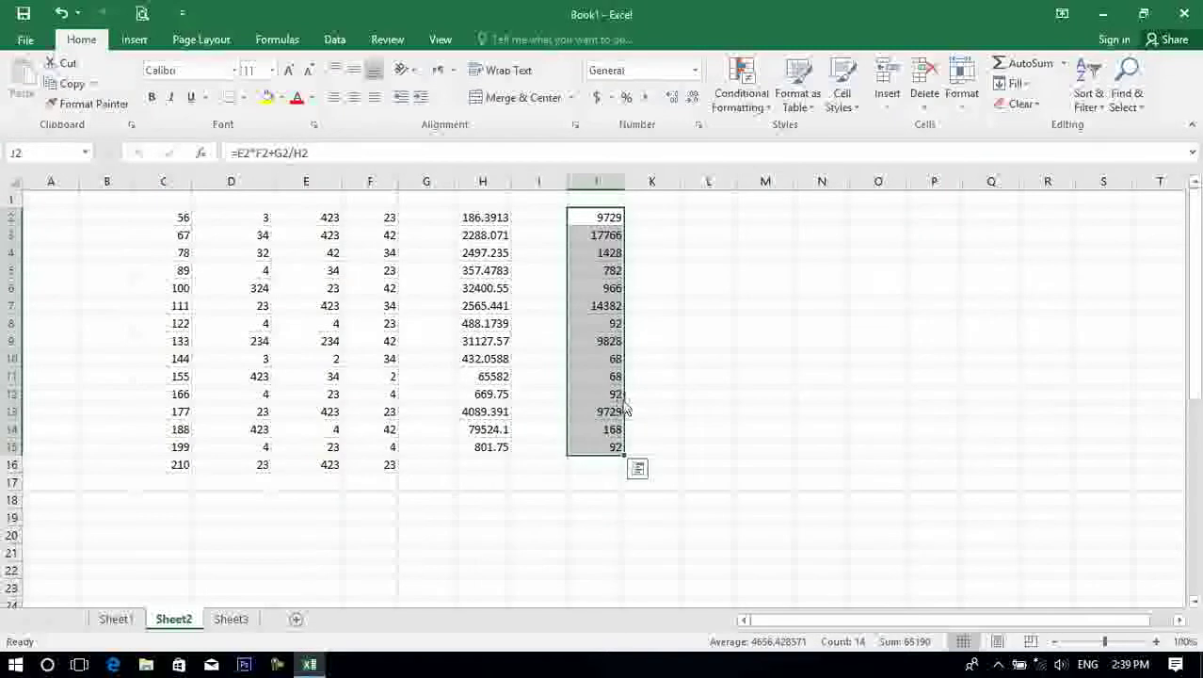
drag(626, 407, 741, 403)
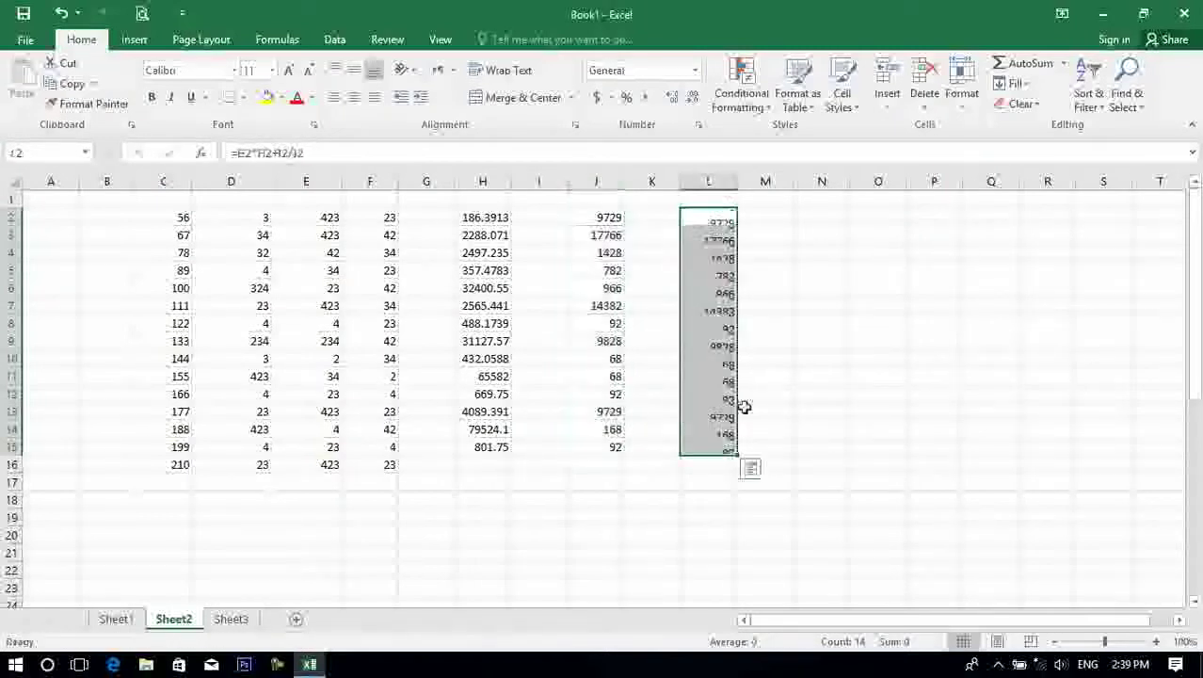
key(ctrl+q)
click(868, 395)
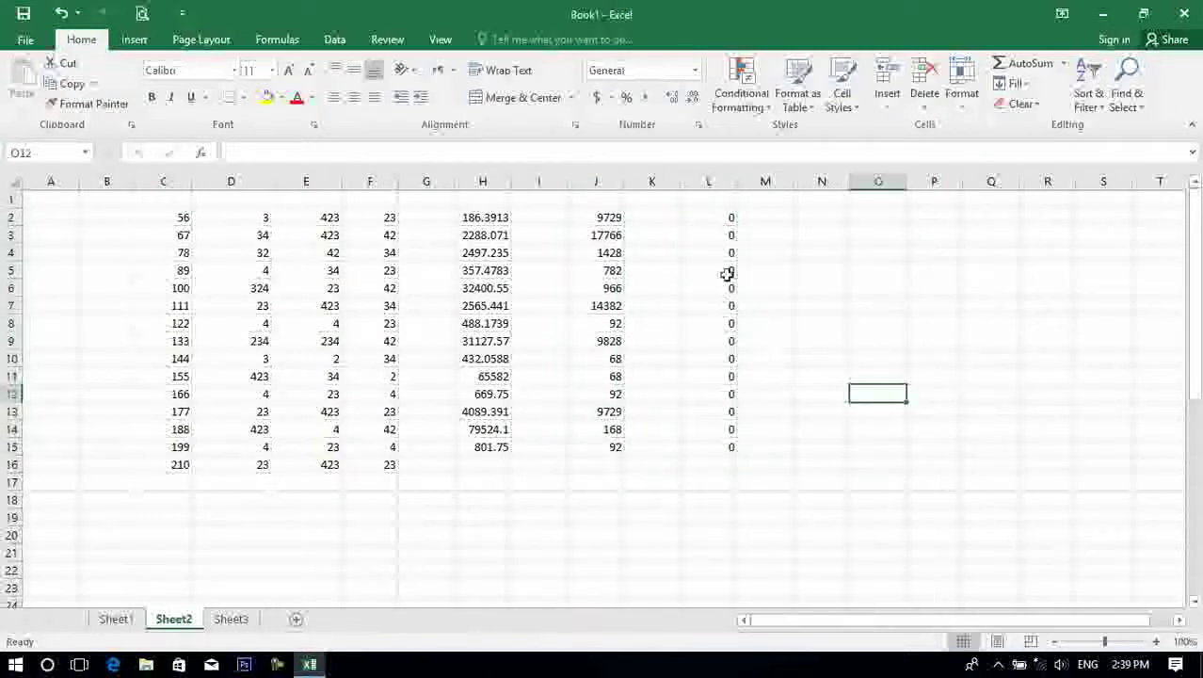
key(ctrl+z)
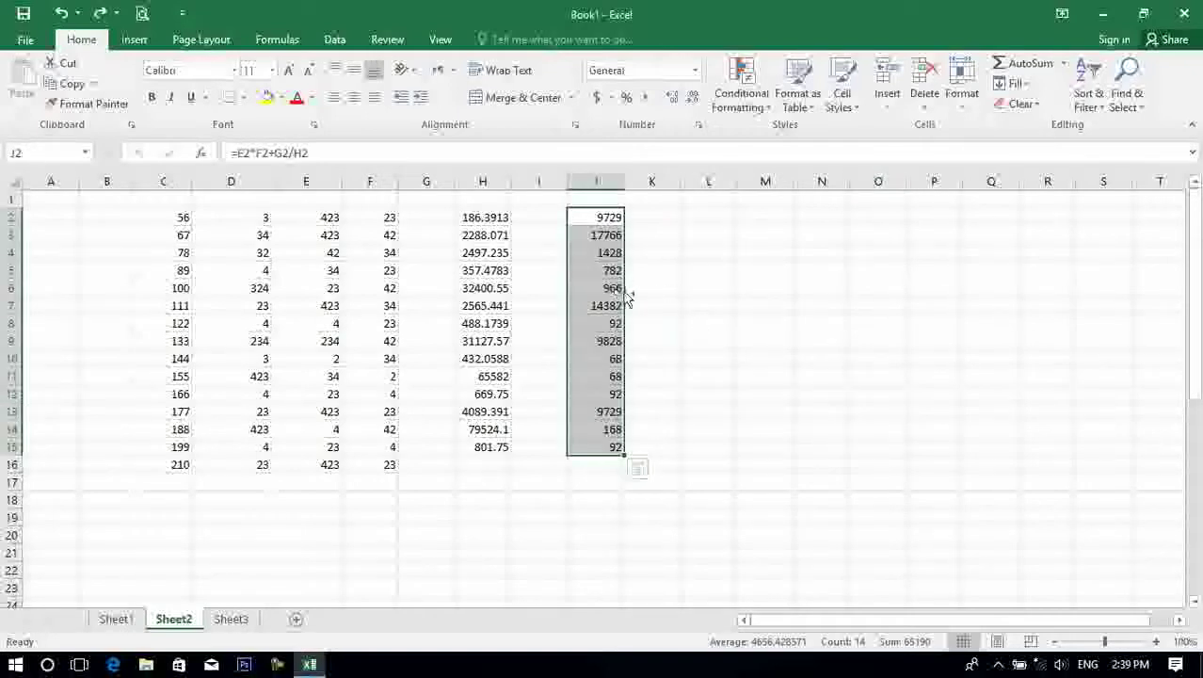
drag(628, 298, 693, 301)
click(799, 285)
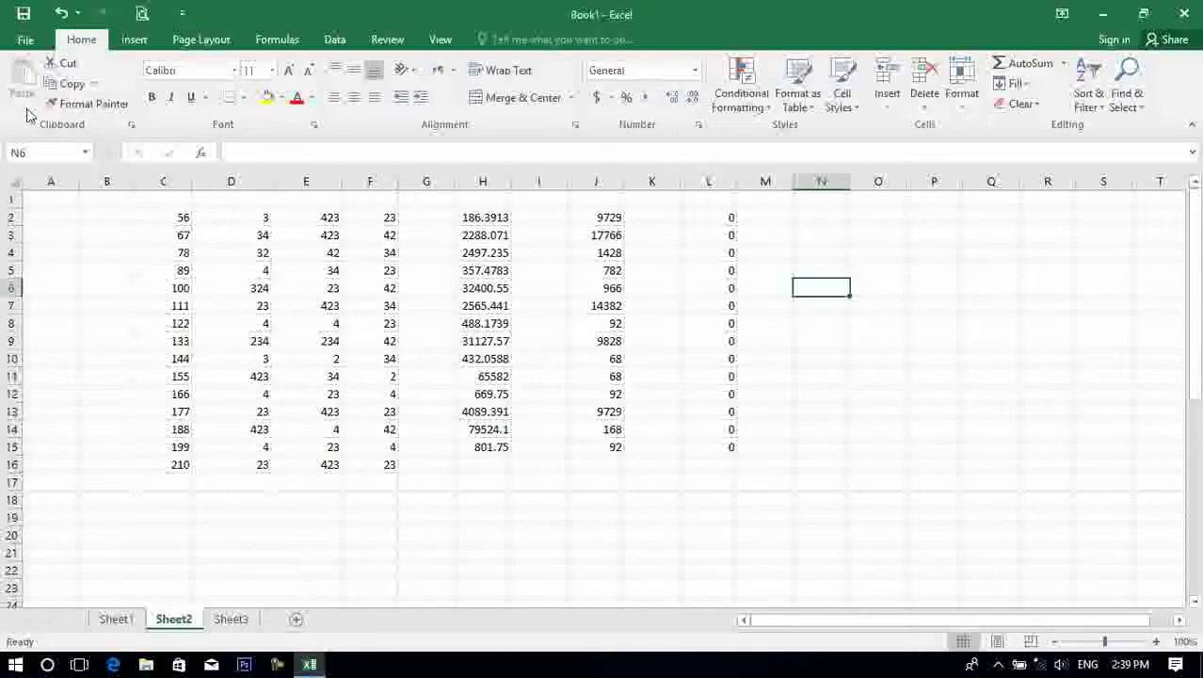
Close Excel without saving the workbook.
click(842, 341)
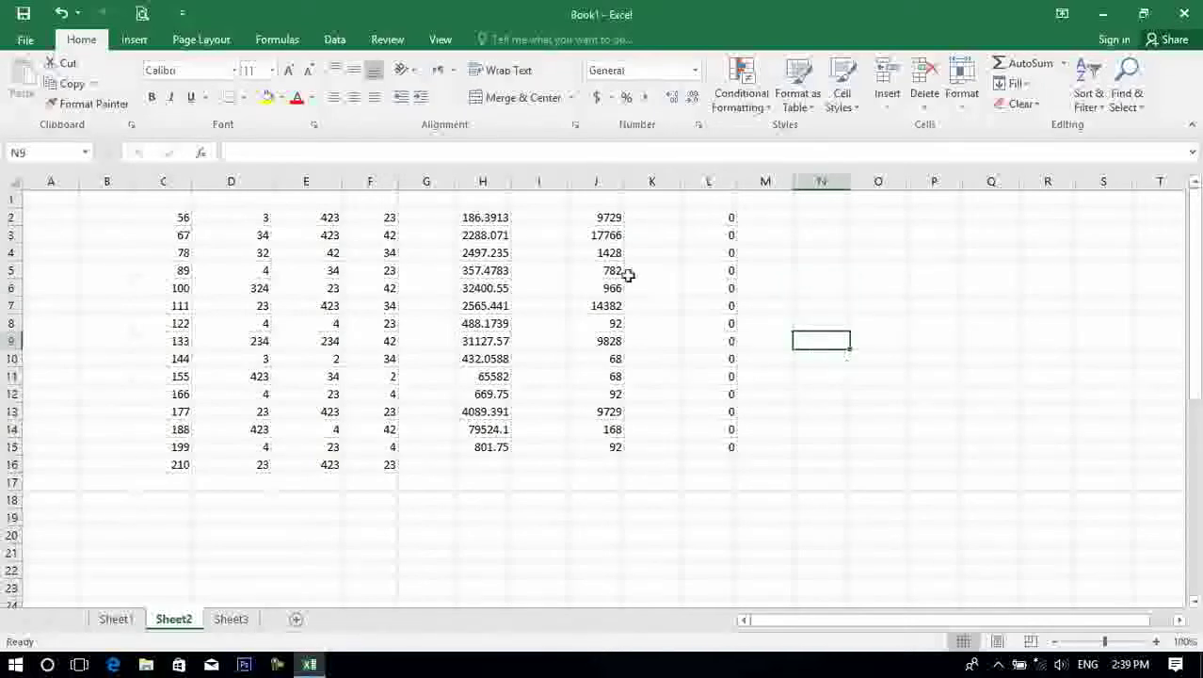
click(668, 388)
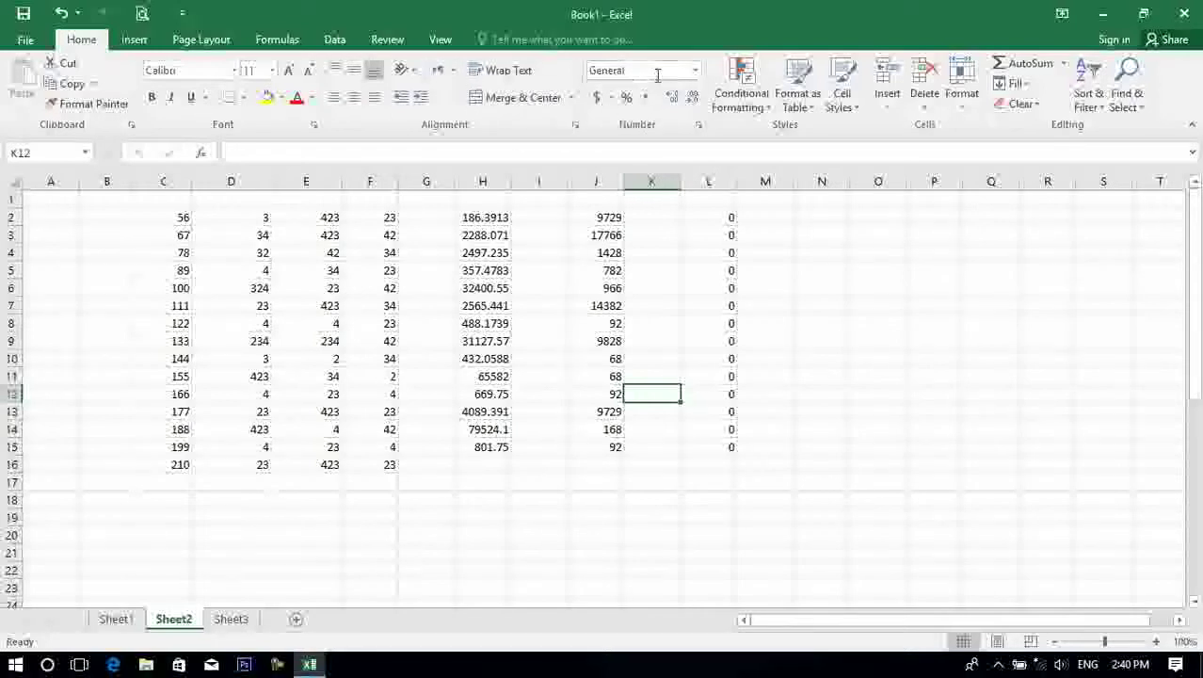
click(894, 301)
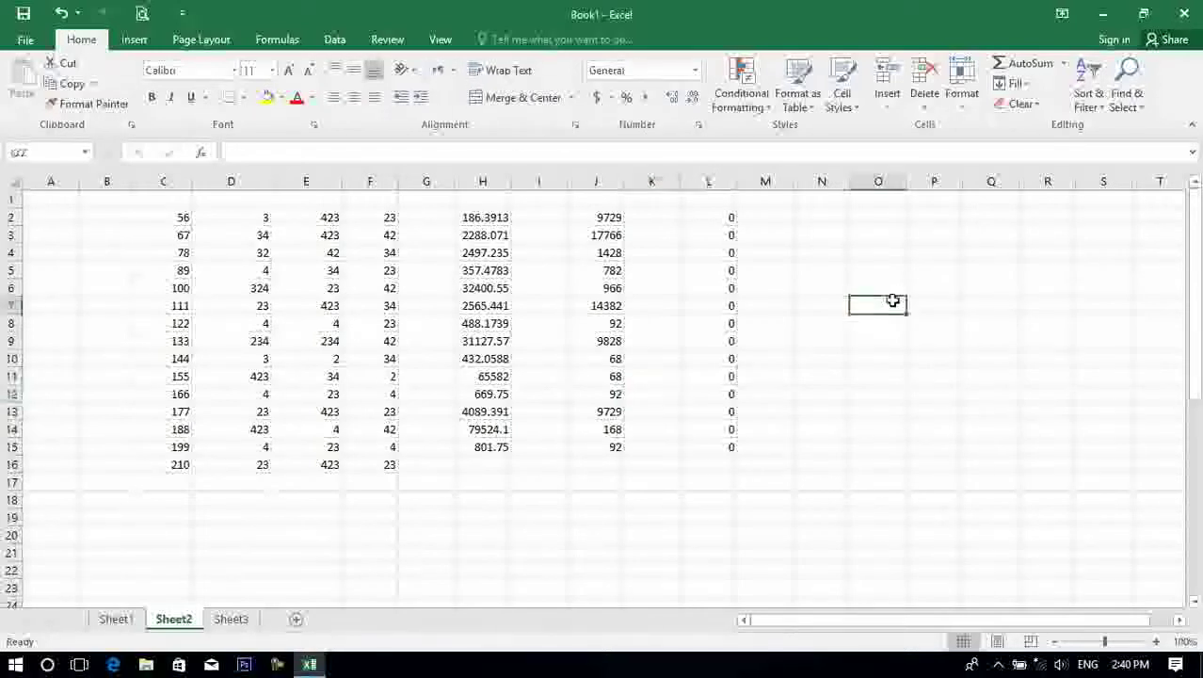
click(1190, 15)
click(600, 366)
Refresh the Windows desktop twice from its right-click menu.
right_click(603, 108)
click(681, 183)
right_click(595, 70)
click(662, 143)
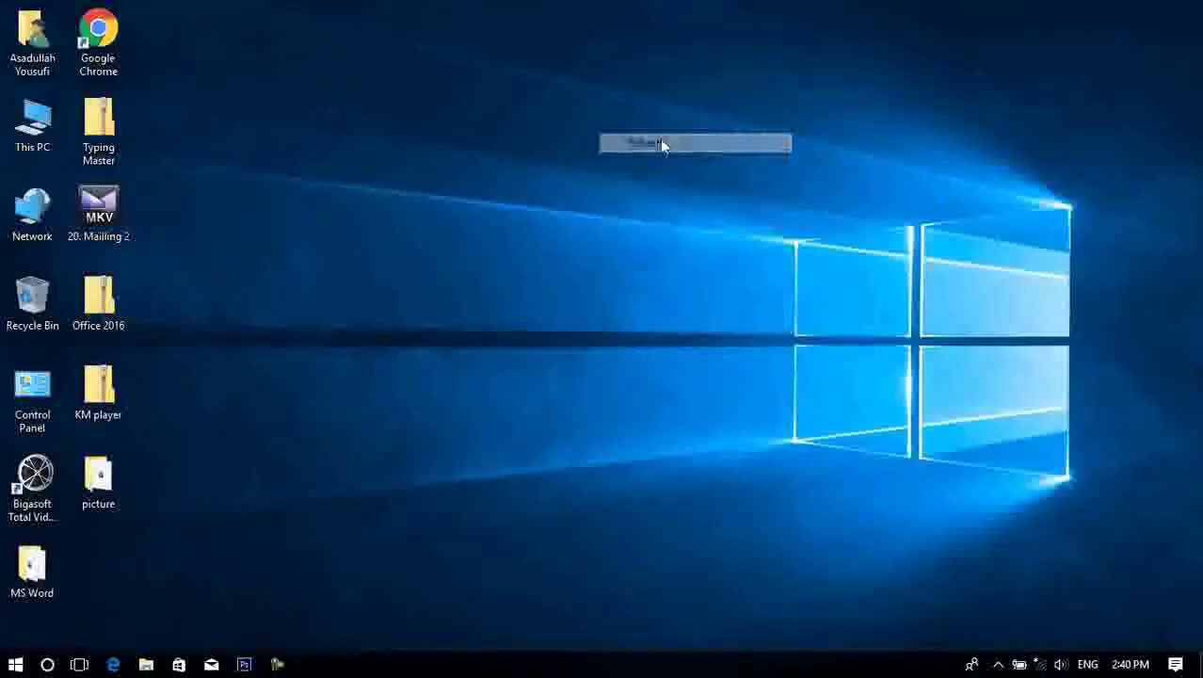